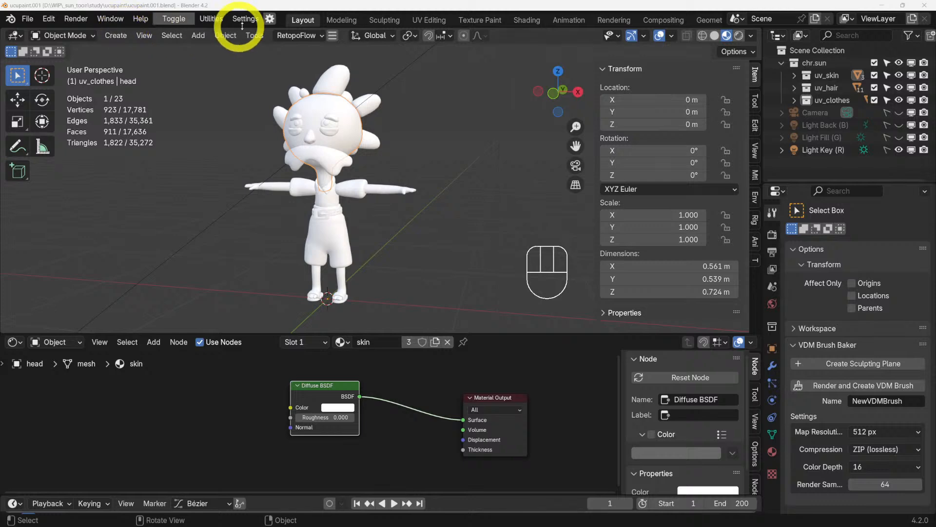
- Search the installed add-ons in the preferences for "ucup" to check Ucupaint, and close the preferences
left_click(271, 19)
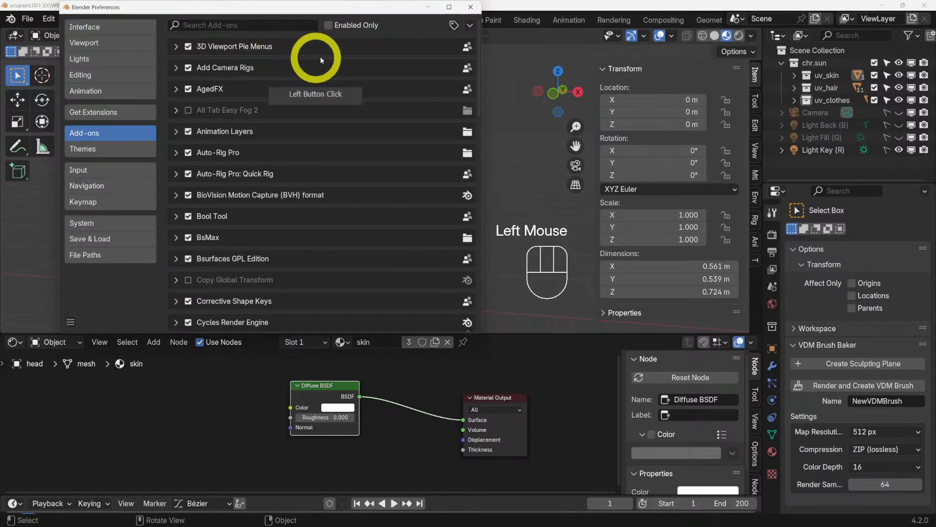
left_click(238, 26)
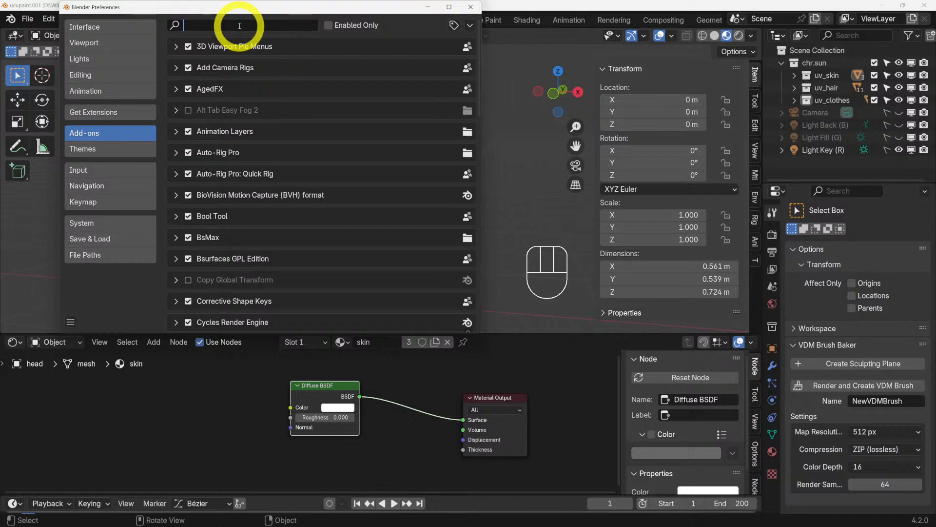
type("uc")
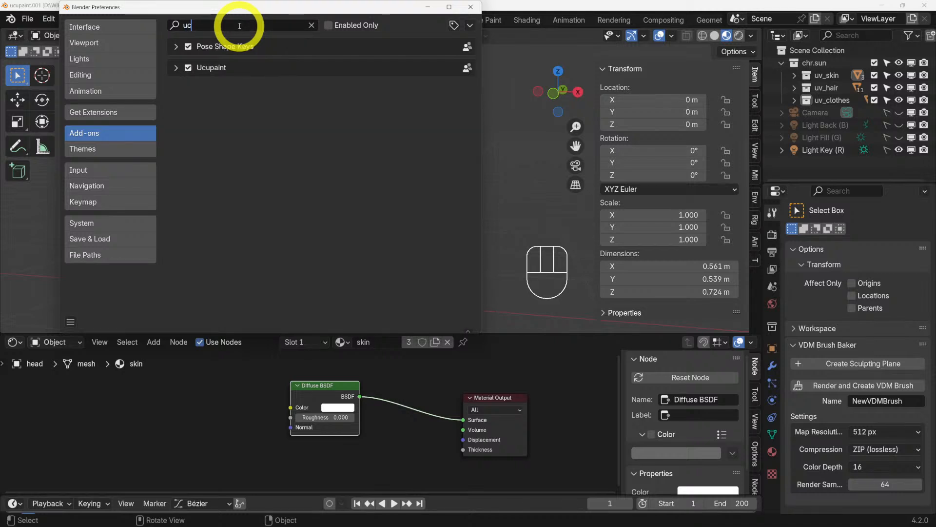
type("up")
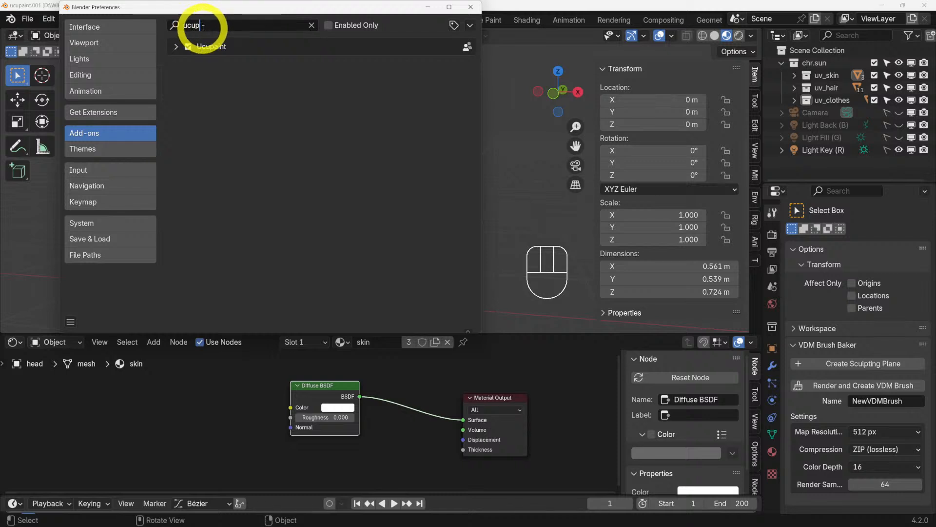
key("ctrl+a")
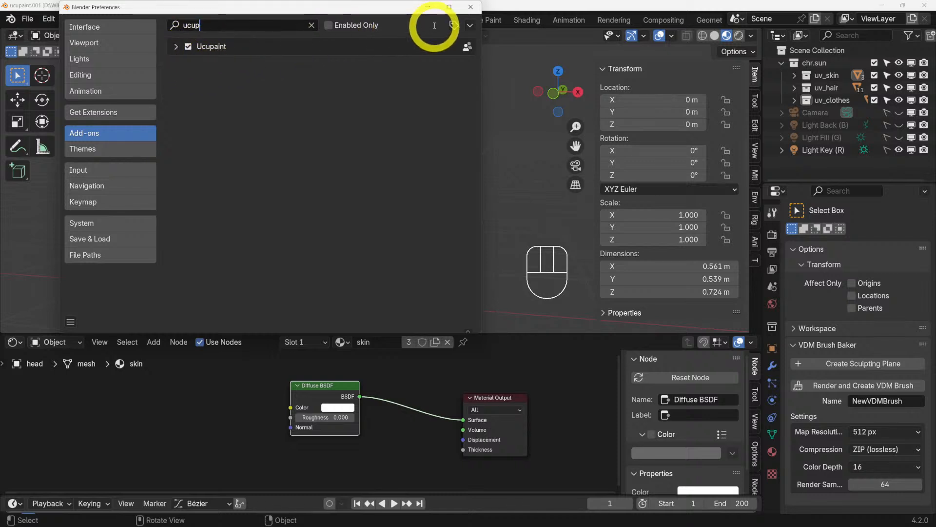
left_click(471, 8)
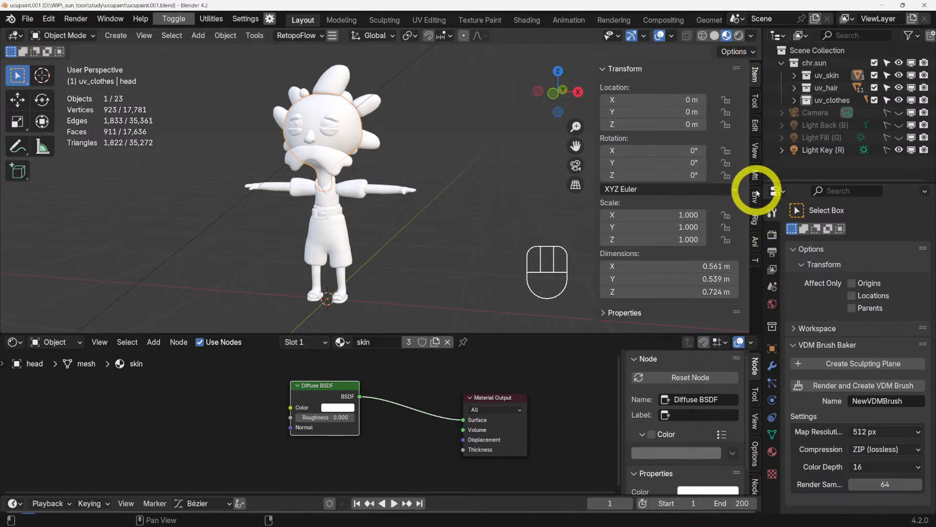
- Show the Ucupaint panel for the head in the 3D view's sidebar and clear the object selection
left_click(755, 174)
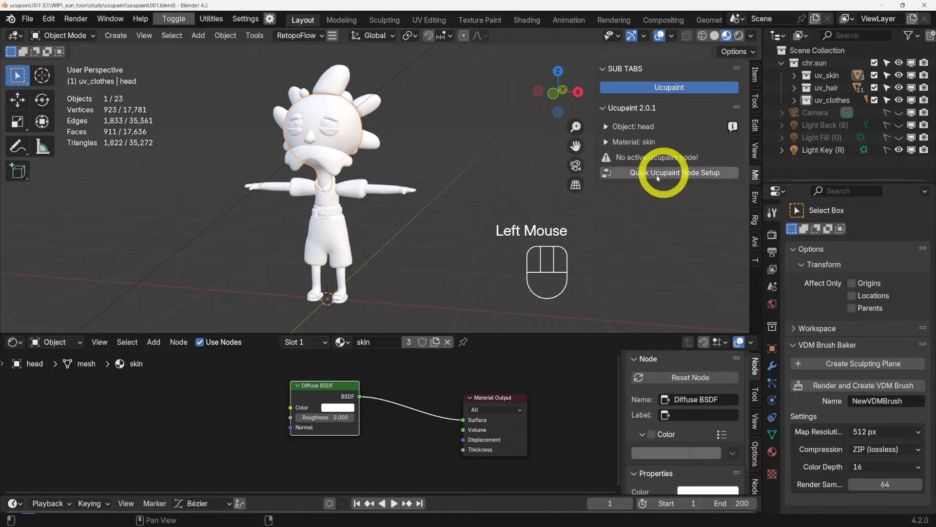
left_click(442, 141)
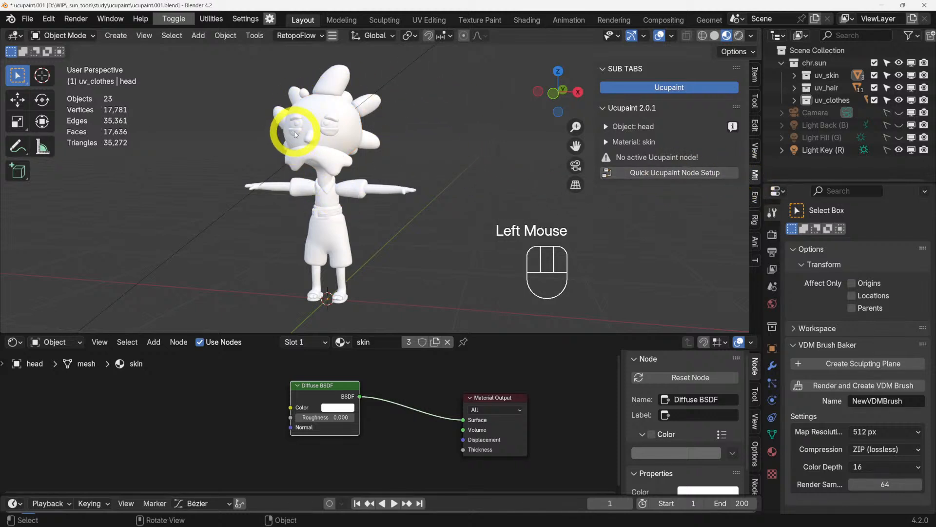
- Create a new General file without saving the changes to the current one
left_click(28, 21)
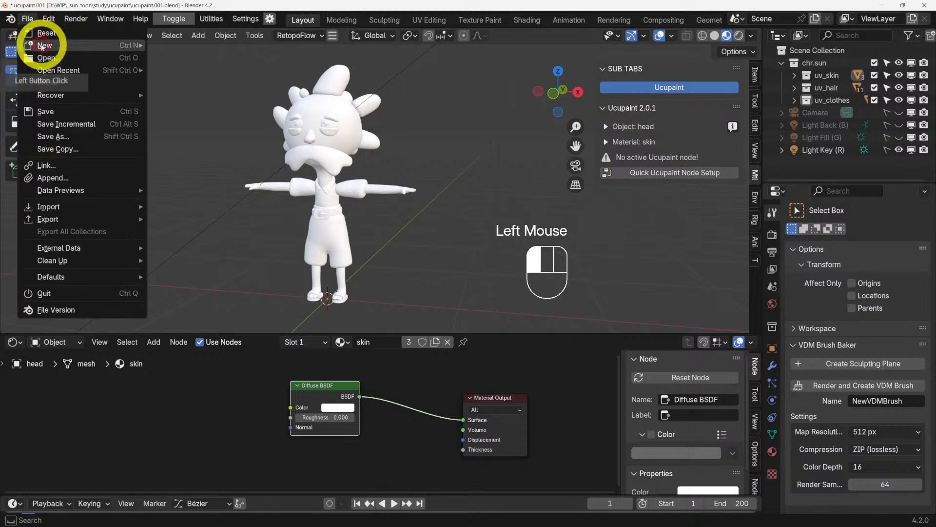
mouse_move(54, 50)
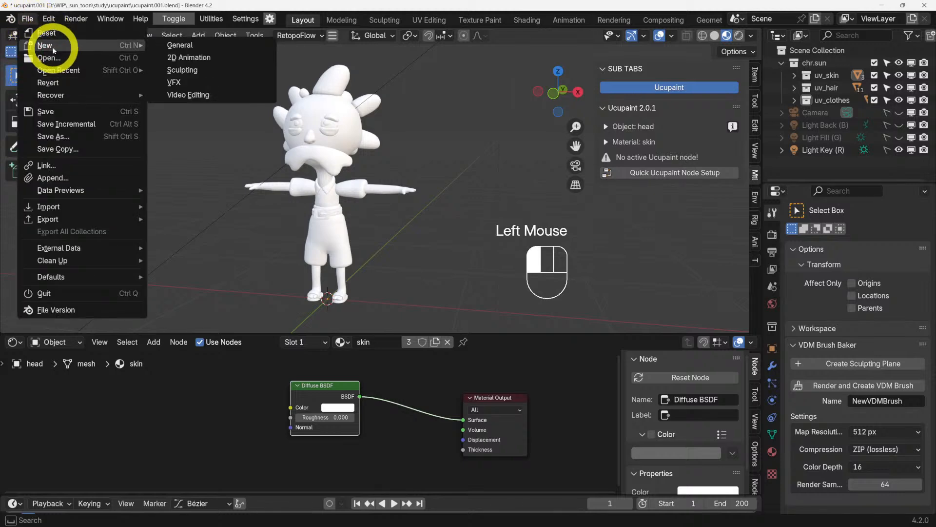
left_click(199, 46)
left_click(487, 290)
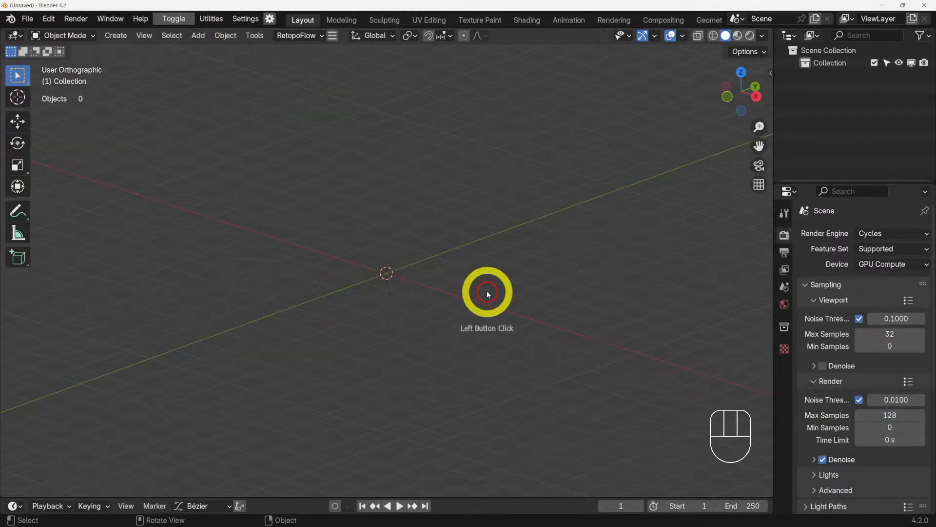
- Show the 3D view's sidebar in the empty scene and examine where the Ucupaint panel is located
left_click(771, 73)
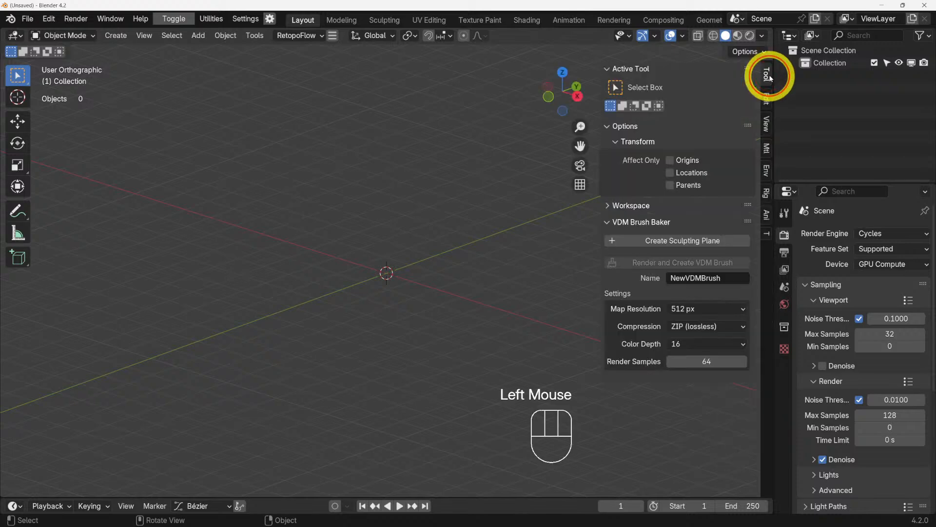
left_click(769, 213)
left_click(768, 147)
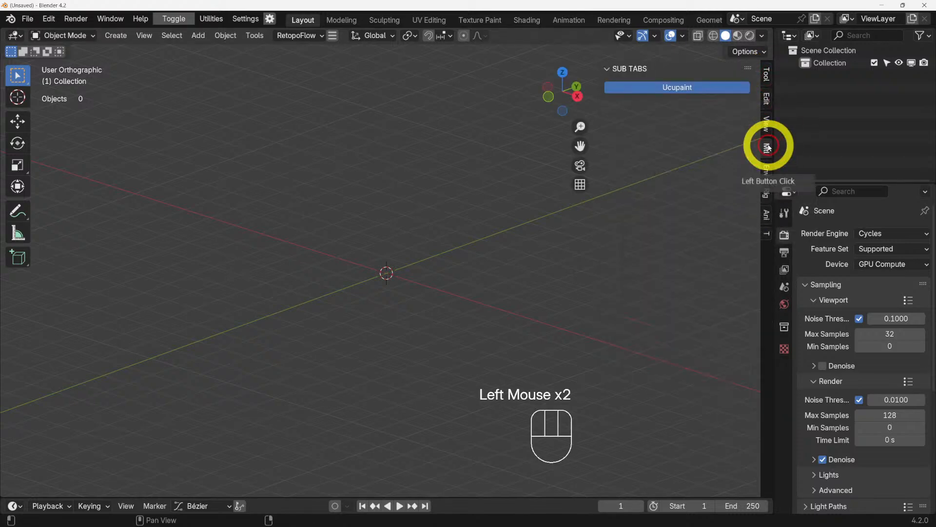
left_click(662, 84)
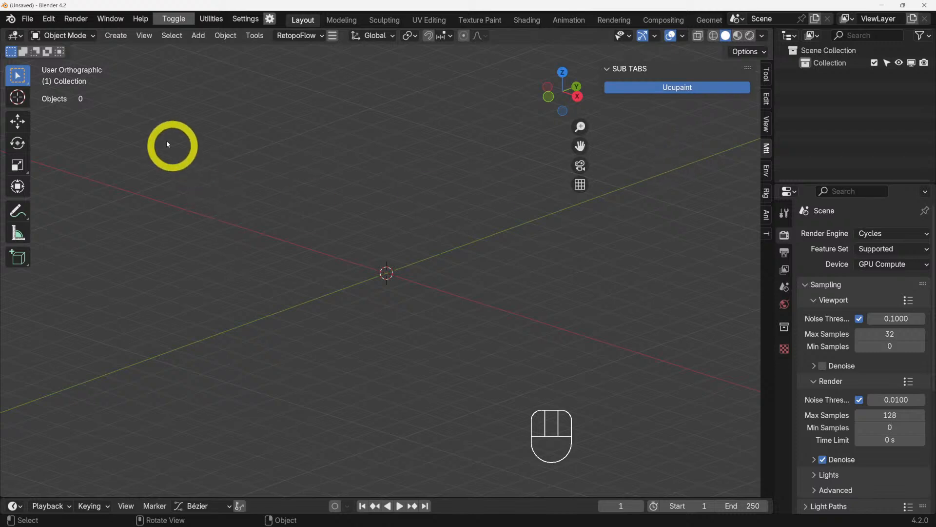
- Reopen the recent file ucupaint.001.blend and show the Ucupaint panel for the character's head
left_click(27, 20)
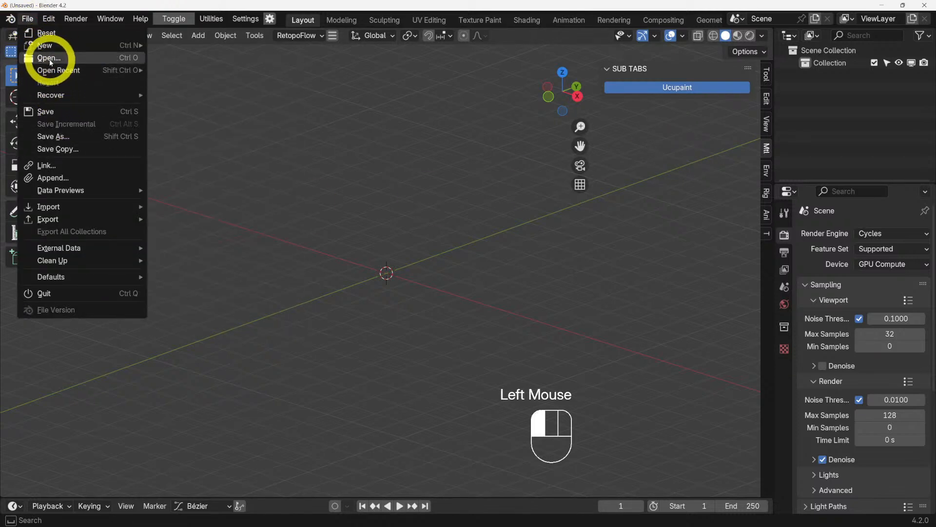
mouse_move(59, 70)
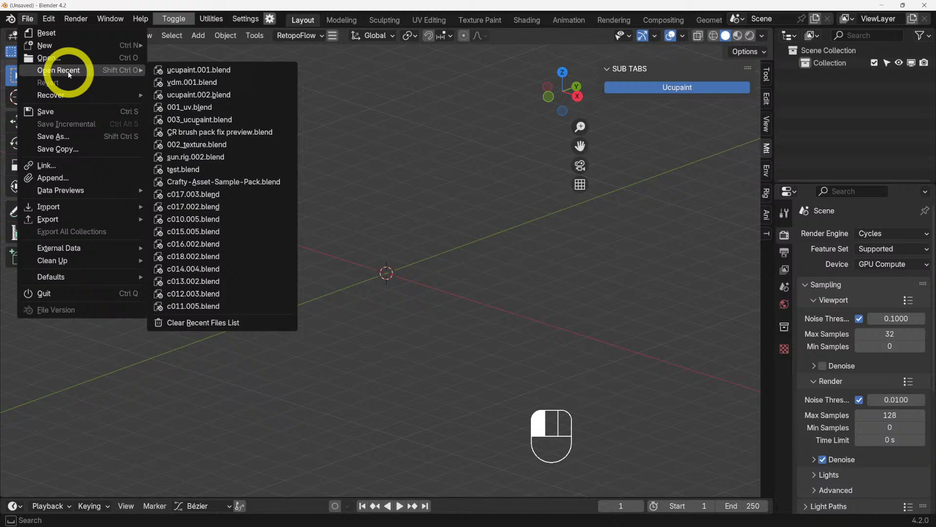
left_click(191, 69)
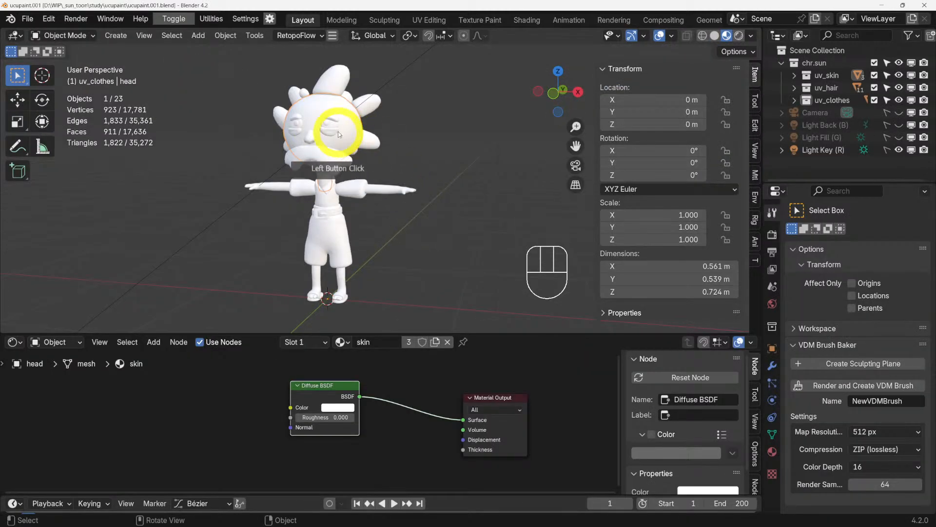
left_click(345, 139)
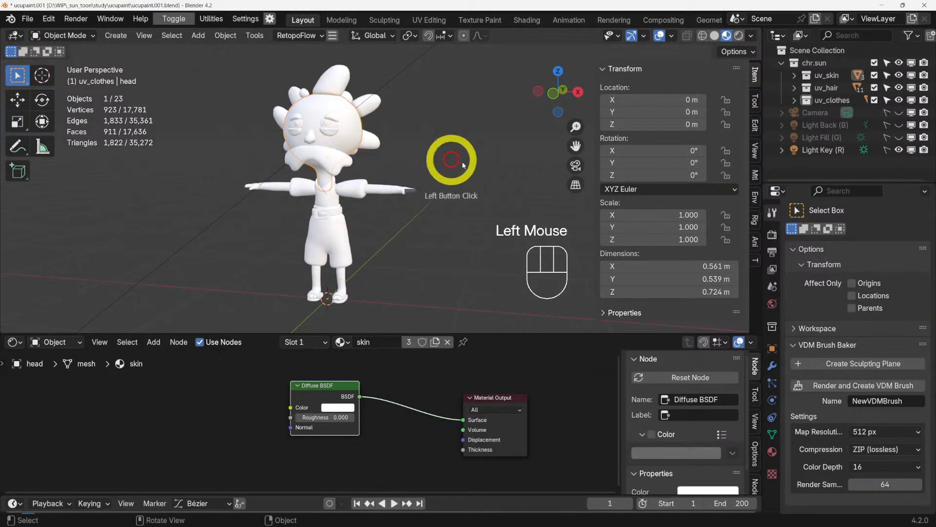
left_click(755, 176)
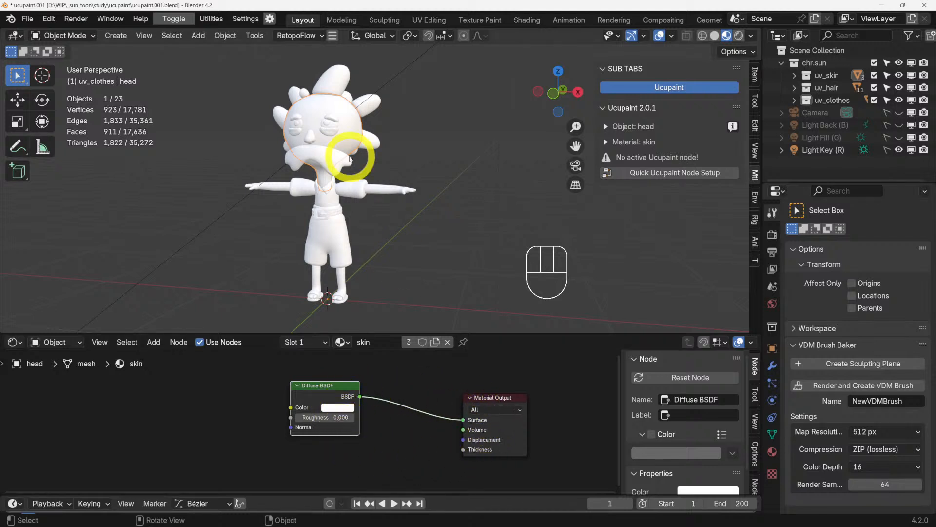
- Switch the 3D view to orthographic projection and isolate the character's head in local view
left_click(348, 138)
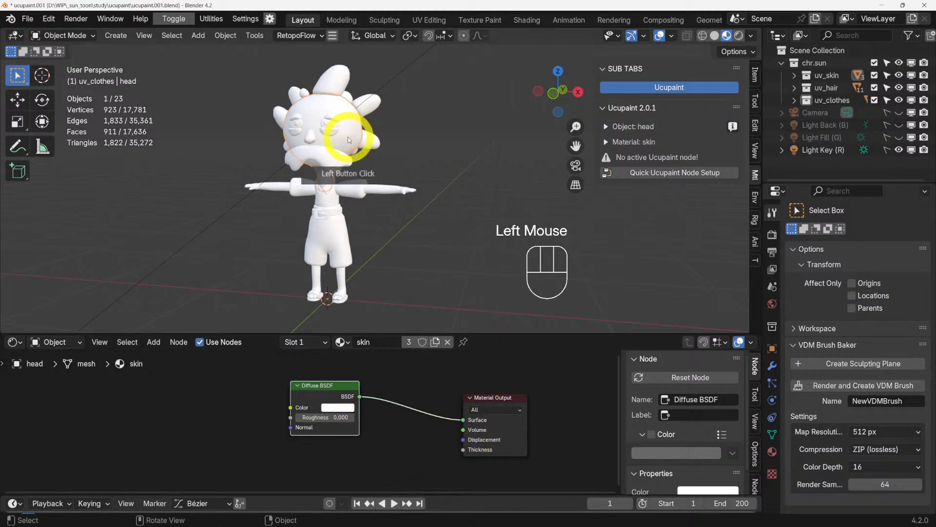
key("KP_5")
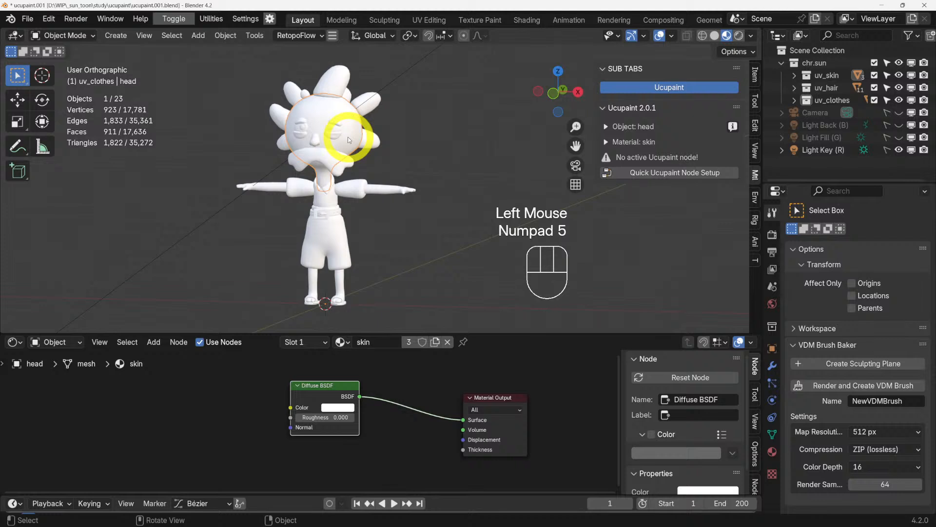
key("KP_Divide")
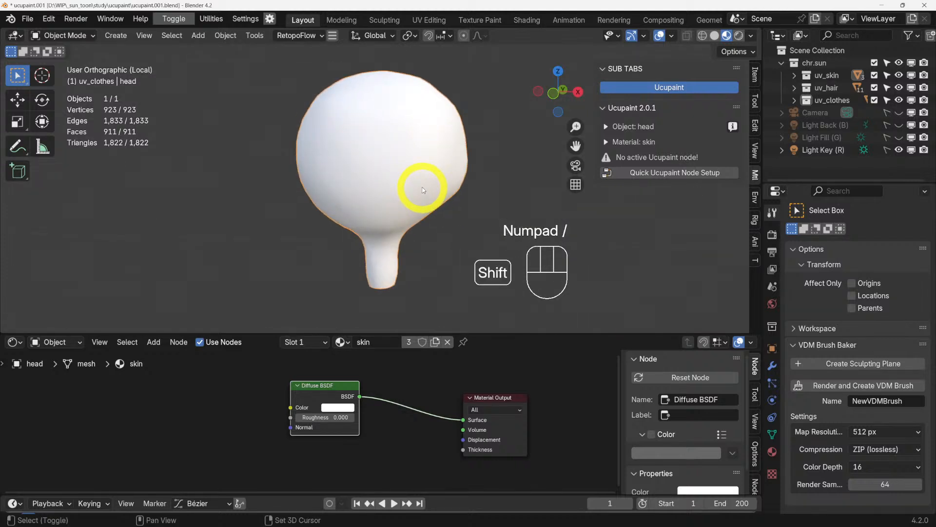
middle_click_drag(423, 191, 381, 199, "shift")
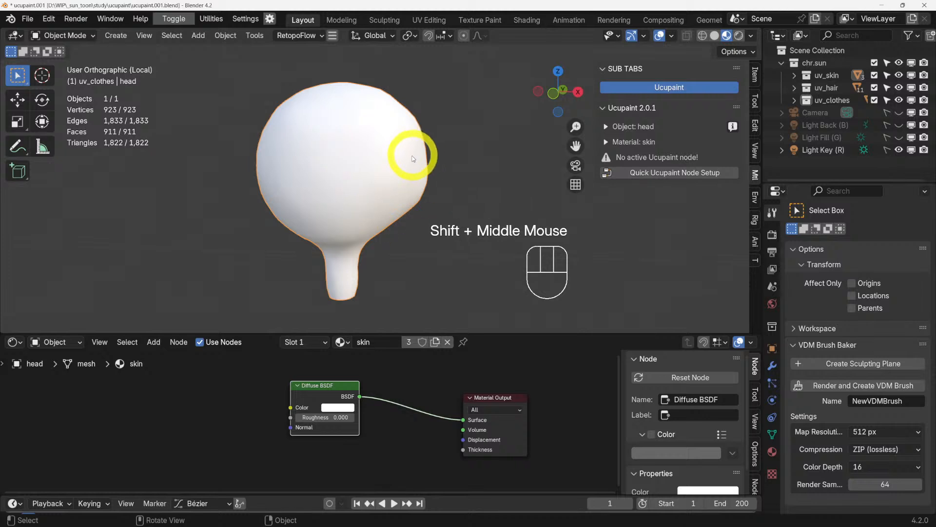
middle_click_drag(400, 167, 272, 197)
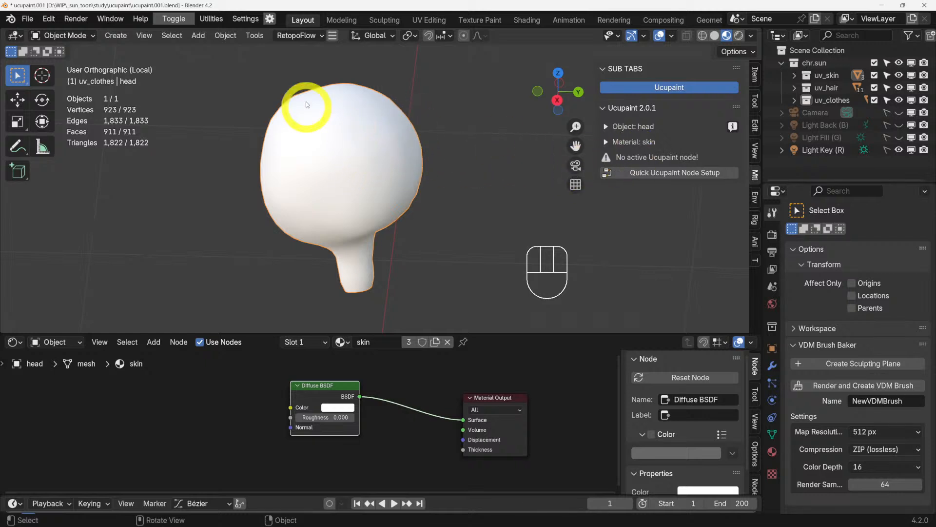
- Examine the head's mesh in Edit Mode and return to Object Mode
key("Tab")
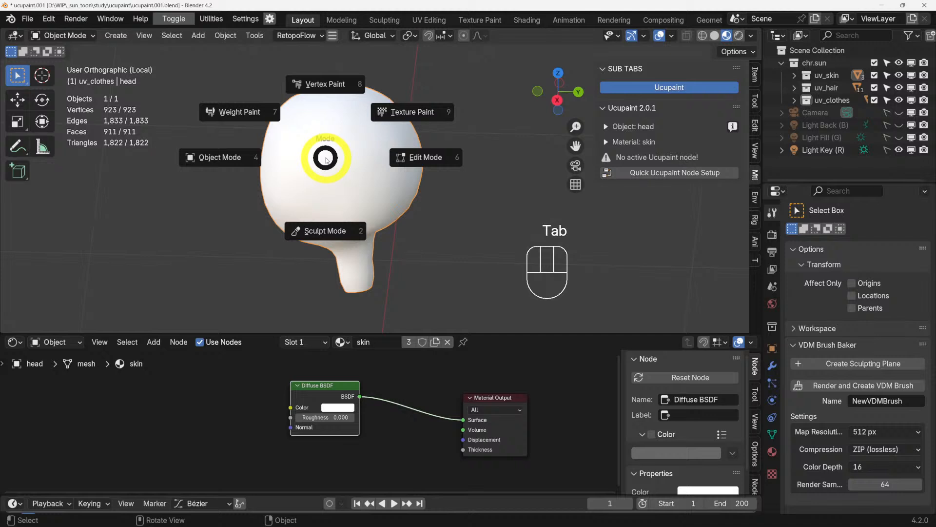
left_click(444, 155)
middle_click_drag(434, 185, 518, 184)
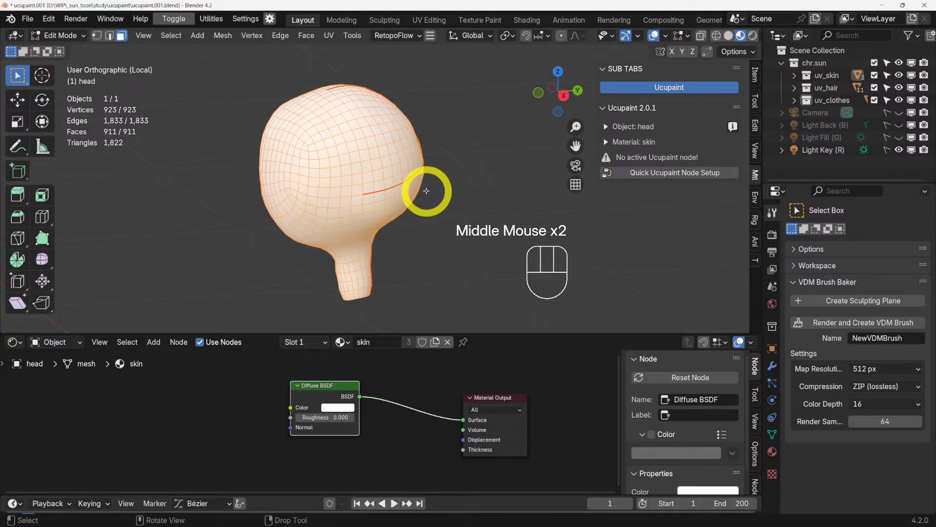
key("Tab")
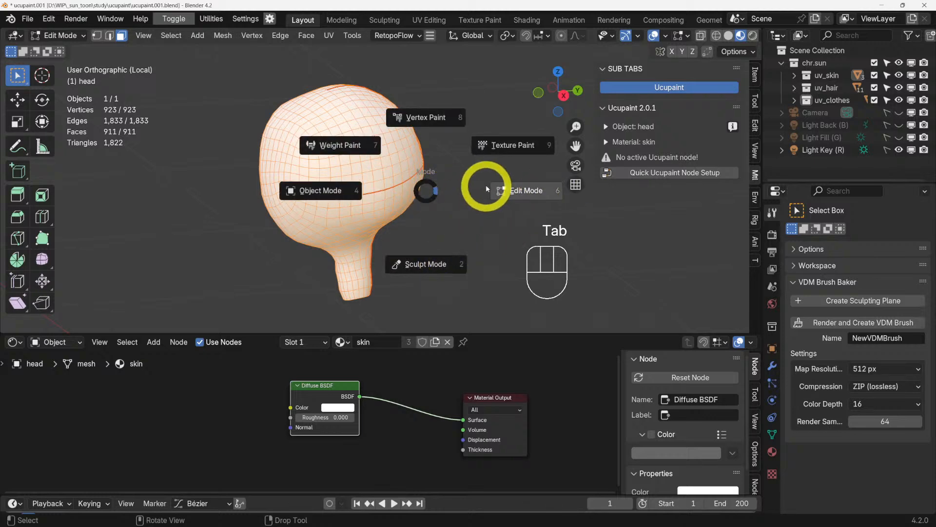
left_click(328, 191)
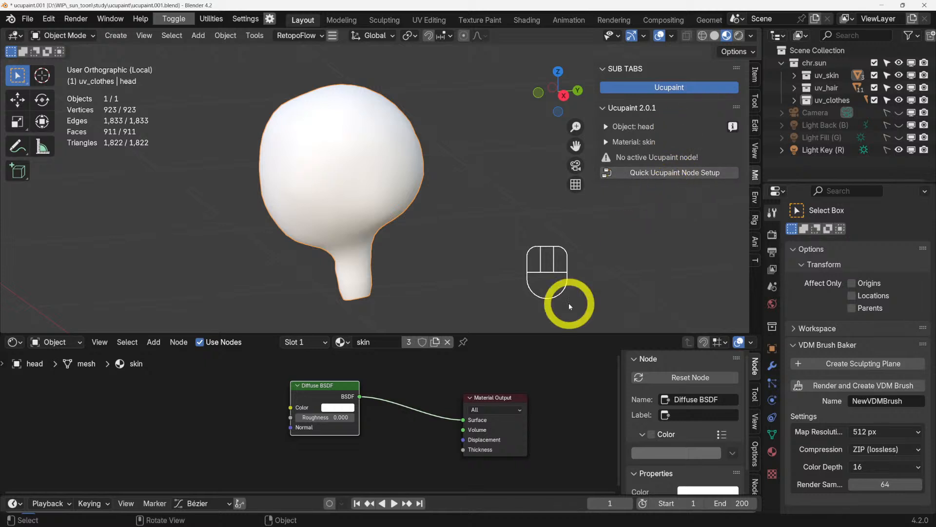
- Delete the Diffuse BSDF and Material Output nodes from the head's skin material
left_click_drag(247, 371, 579, 463)
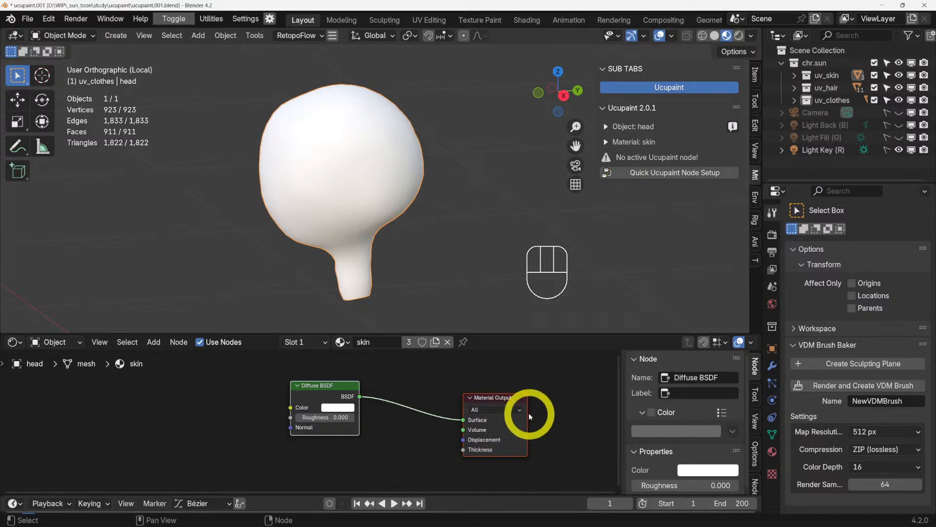
key("Delete")
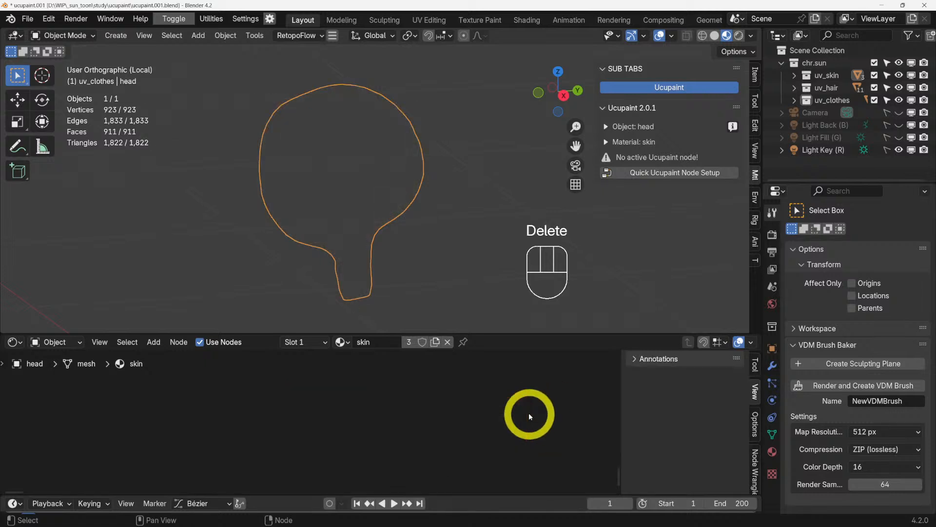
middle_click_drag(395, 219, 469, 245)
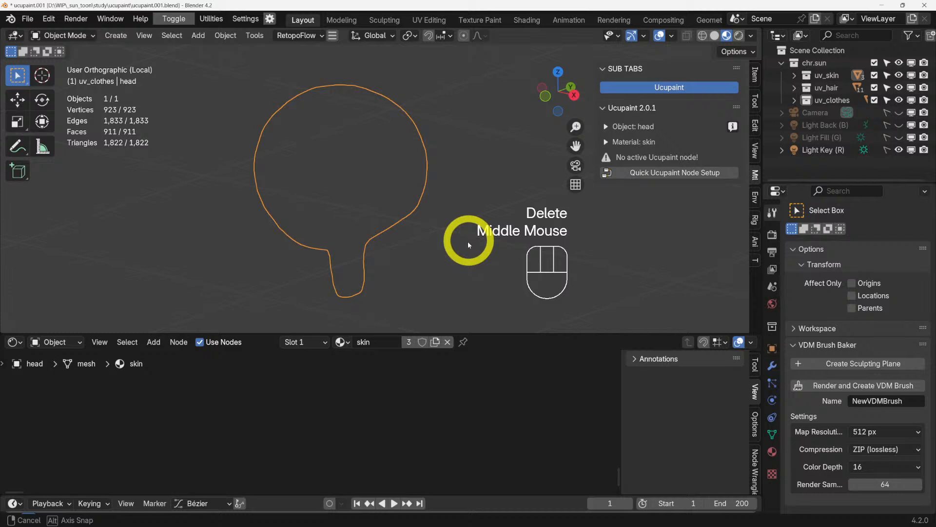
left_click(465, 381)
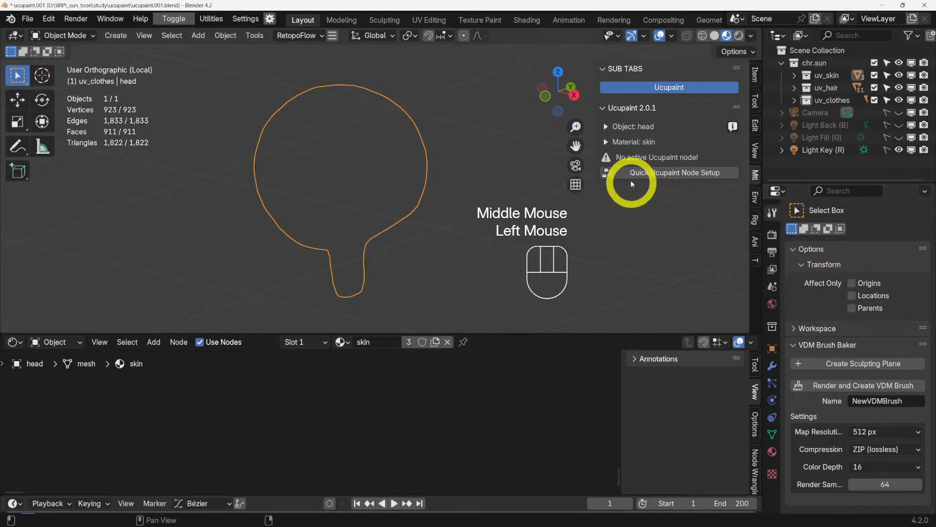
- Run the Quick Ucupaint Node Setup on the skin material with the Principled type and Color, Metallic, Roughness and Normal channels
left_click(661, 175)
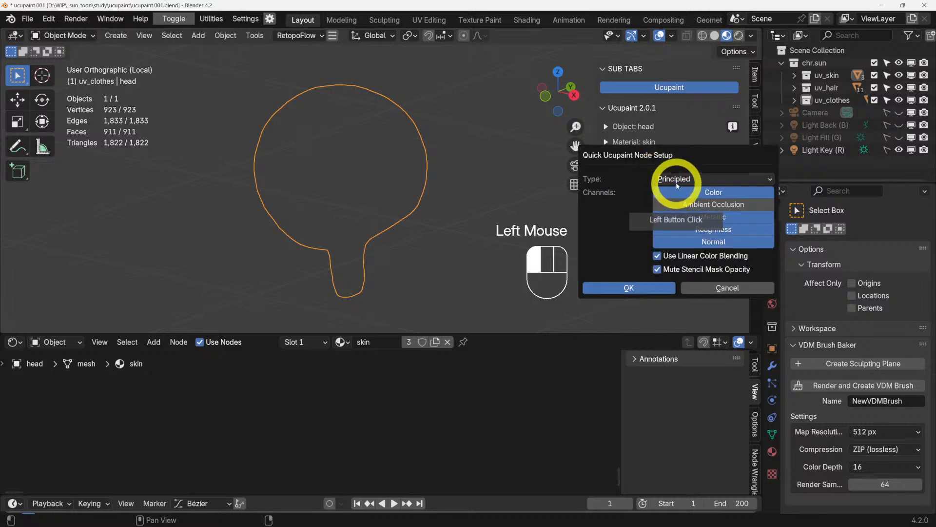
left_click(689, 181)
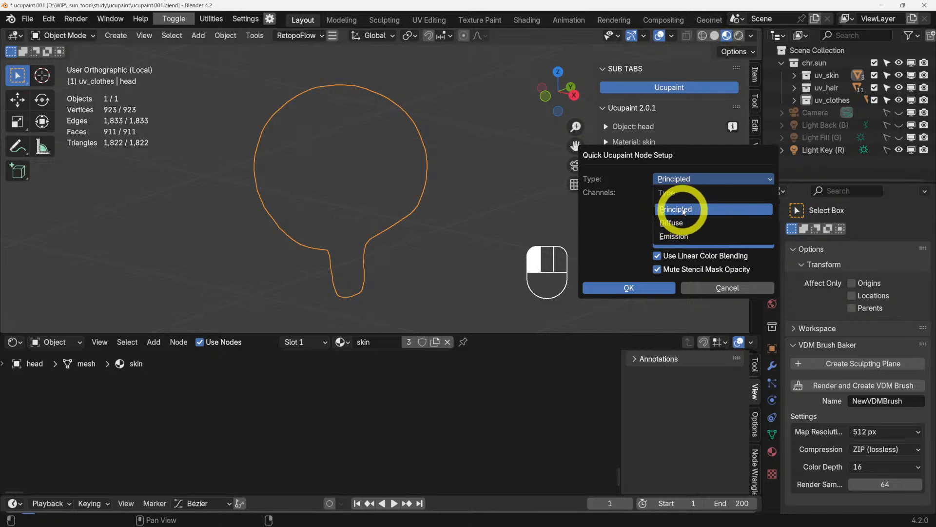
left_click(664, 209)
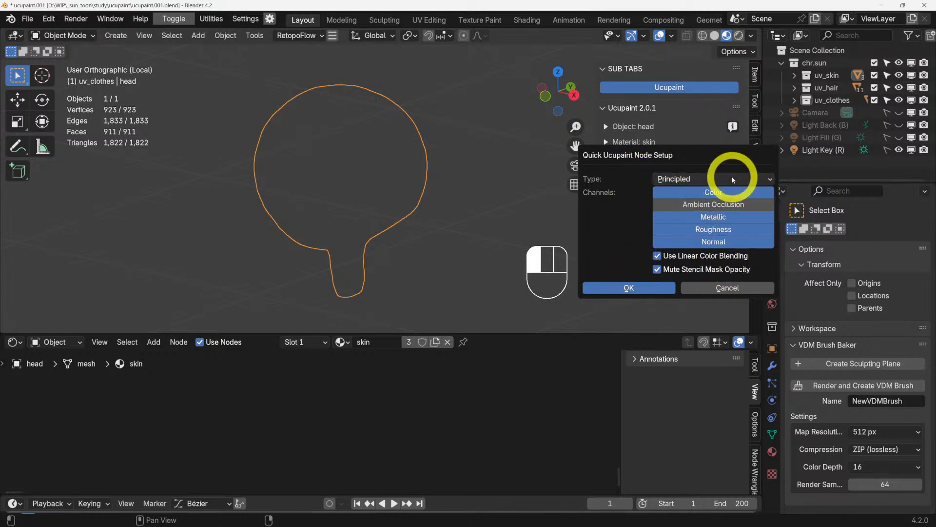
left_click(636, 288)
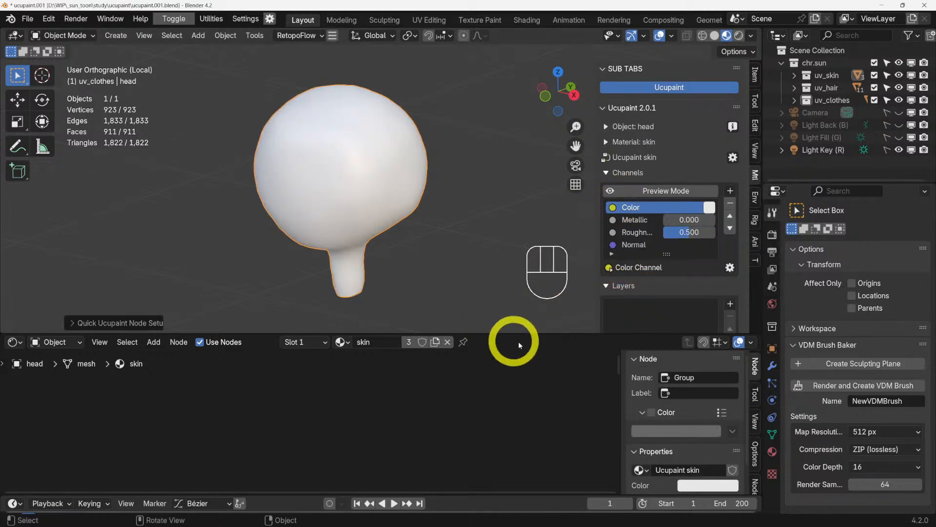
- Move the Ucupaint skin node further away from the Principled BSDF node in the material node tree
scroll(491, 423, "down", 2)
middle_click_drag(491, 422, 412, 453)
scroll(448, 426, "up", 4)
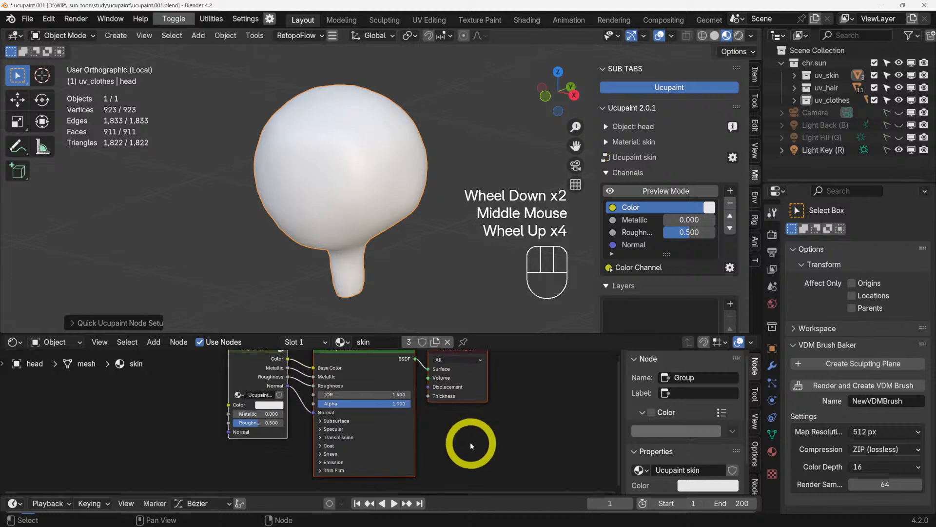
middle_click_drag(470, 442, 491, 470)
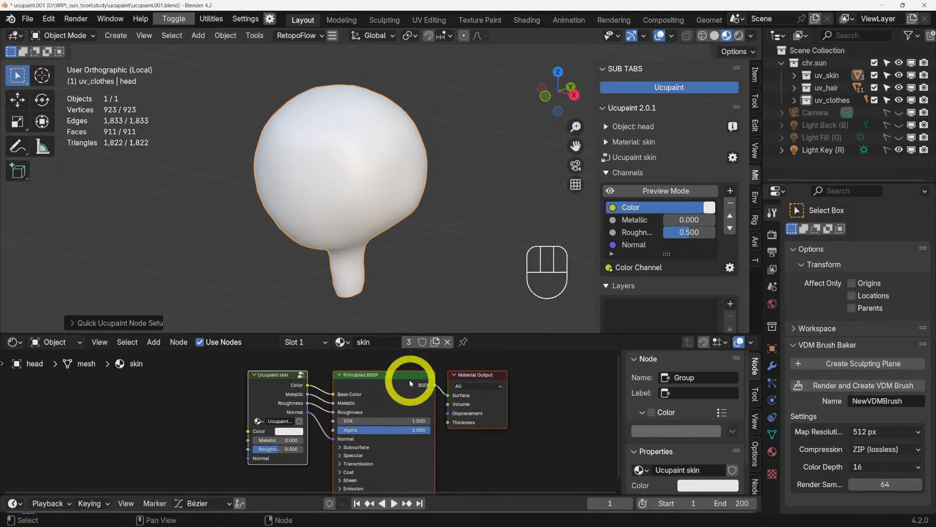
left_click_drag(230, 370, 288, 439)
left_click_drag(272, 374, 223, 378)
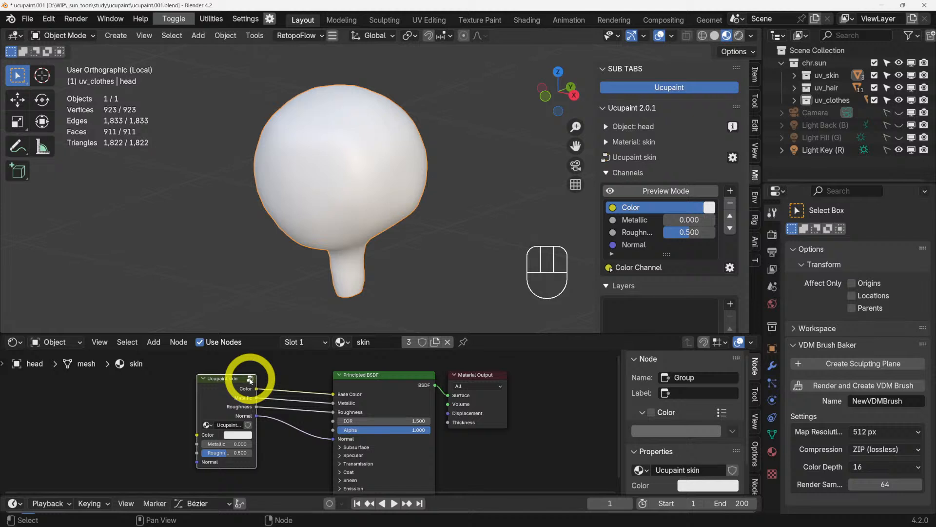
- Examine the node network inside the Ucupaint skin group and return to the main material node tree
left_click(250, 381)
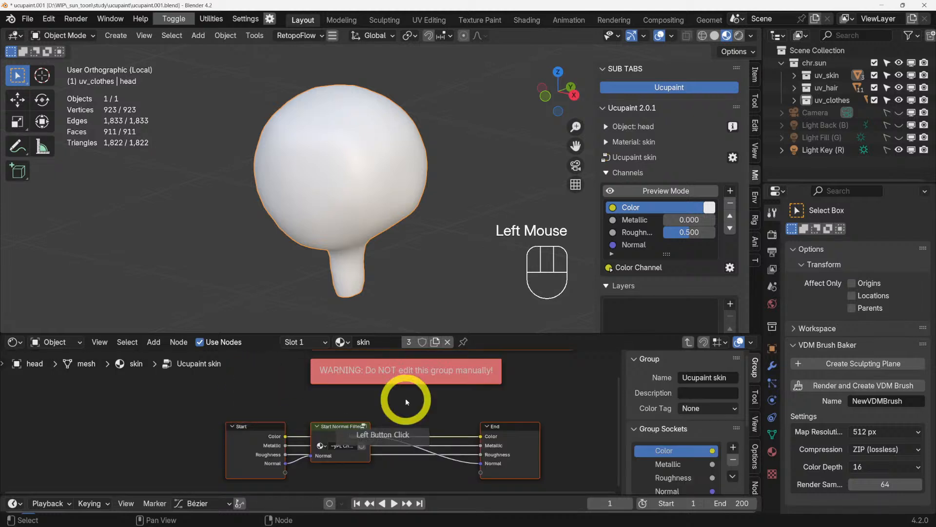
scroll(462, 400, "down", 3)
scroll(497, 419, "down", 1)
middle_click_drag(528, 439, 404, 432)
scroll(405, 432, "up", 3)
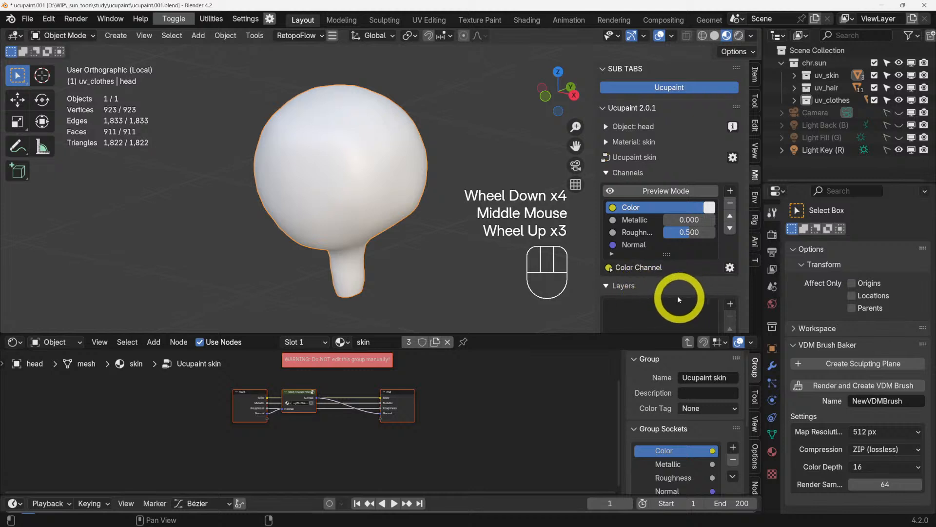
scroll(365, 418, "up", 2)
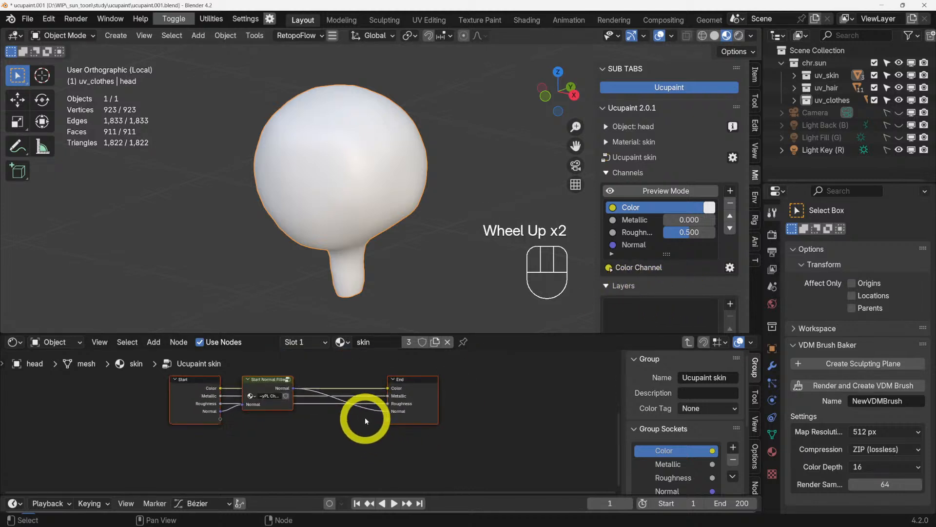
scroll(365, 421, "up", 1)
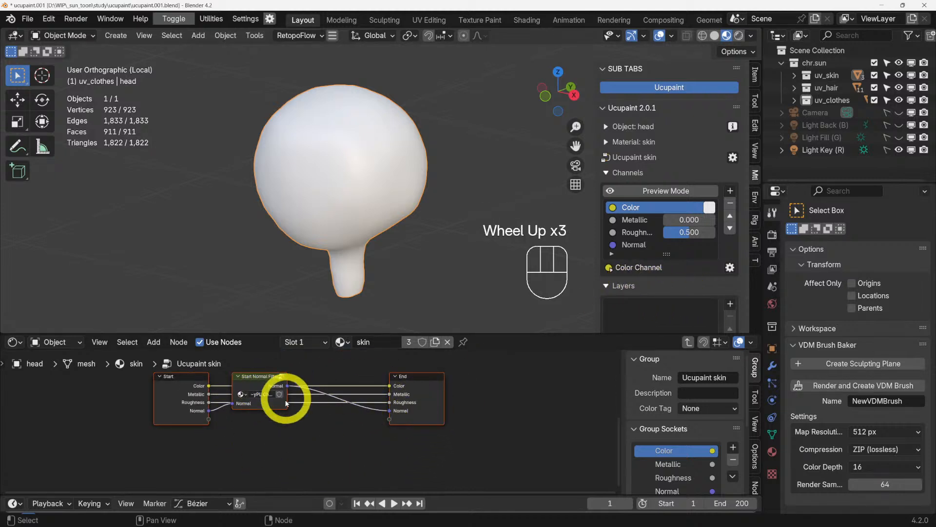
scroll(302, 407, "down", 3)
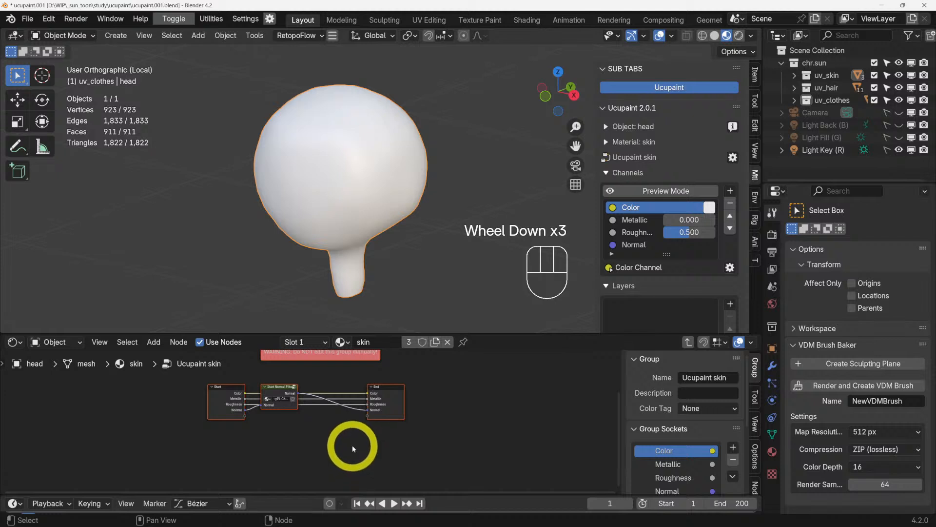
left_click(392, 390)
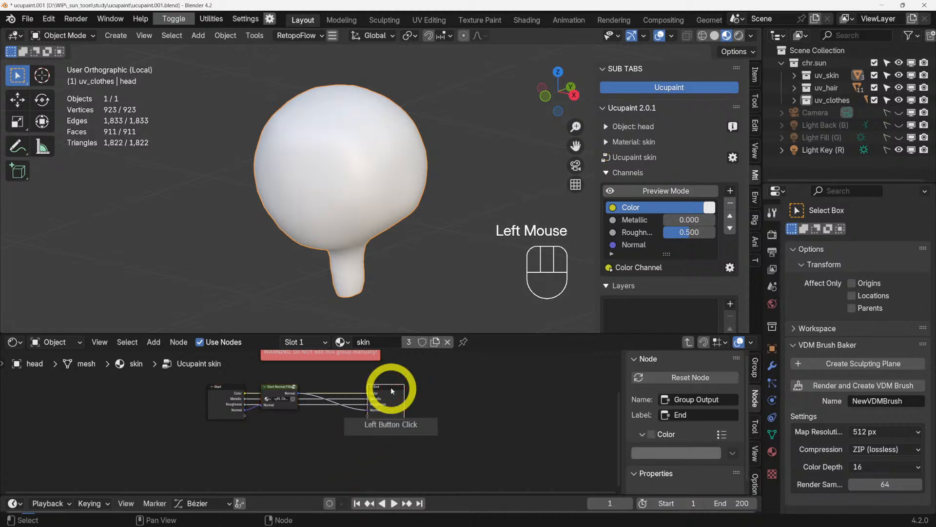
key("Tab")
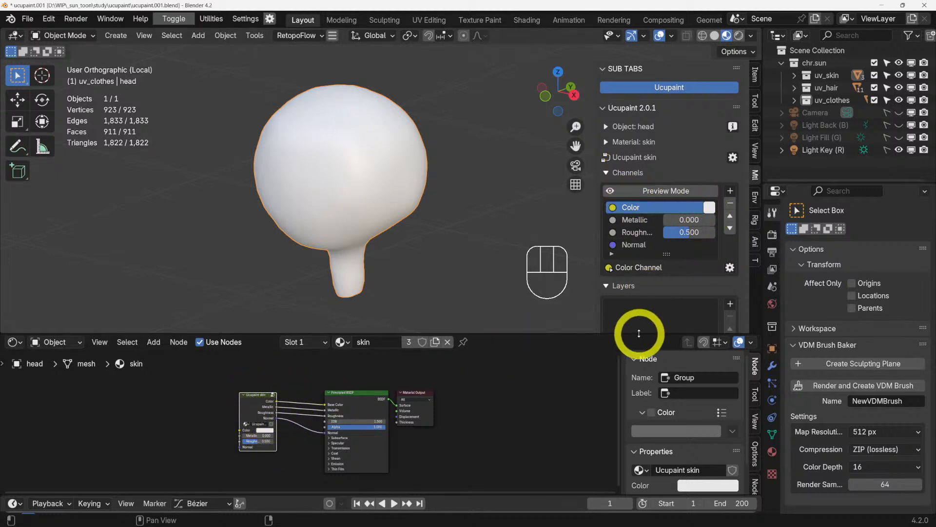
- Add a new 1024 × 1024 image layer named "base color" on the Color channel with Use Image Atlas enabled
scroll(690, 293, "down", 3)
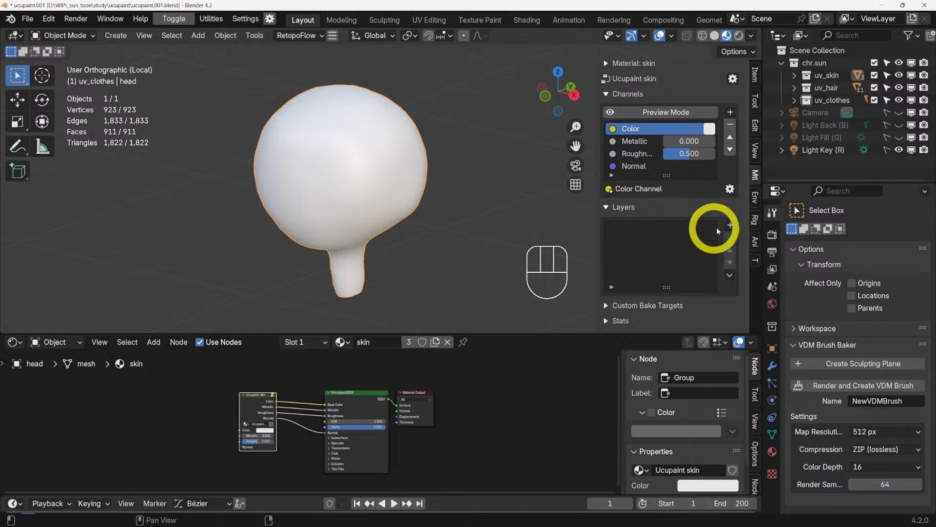
left_click(730, 226)
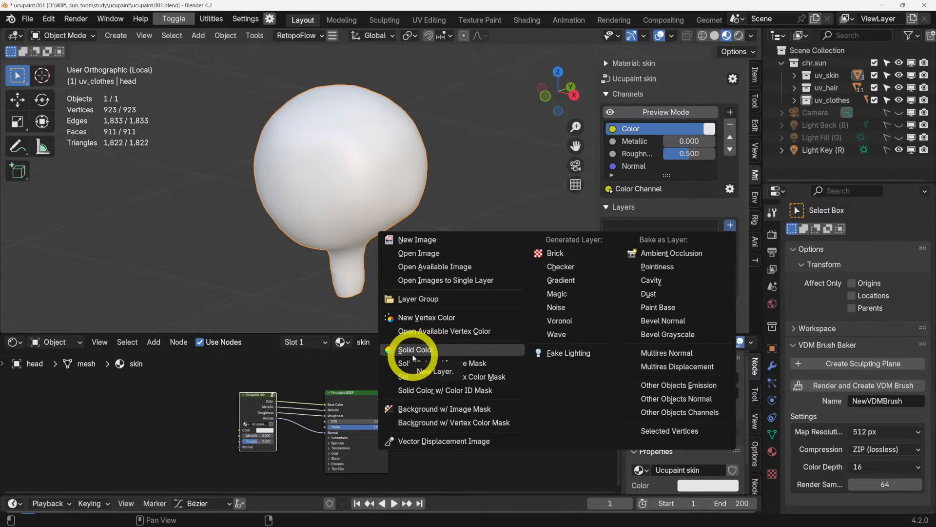
left_click(428, 244)
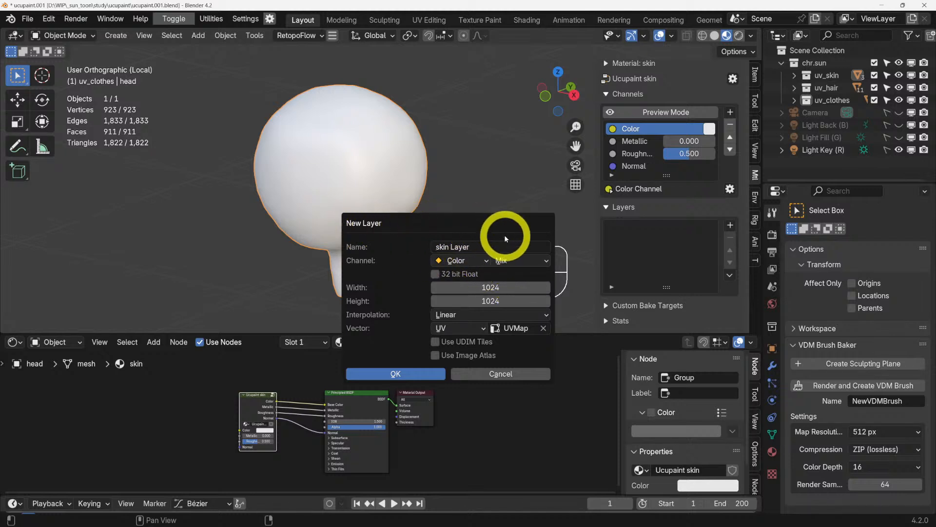
left_click(480, 245)
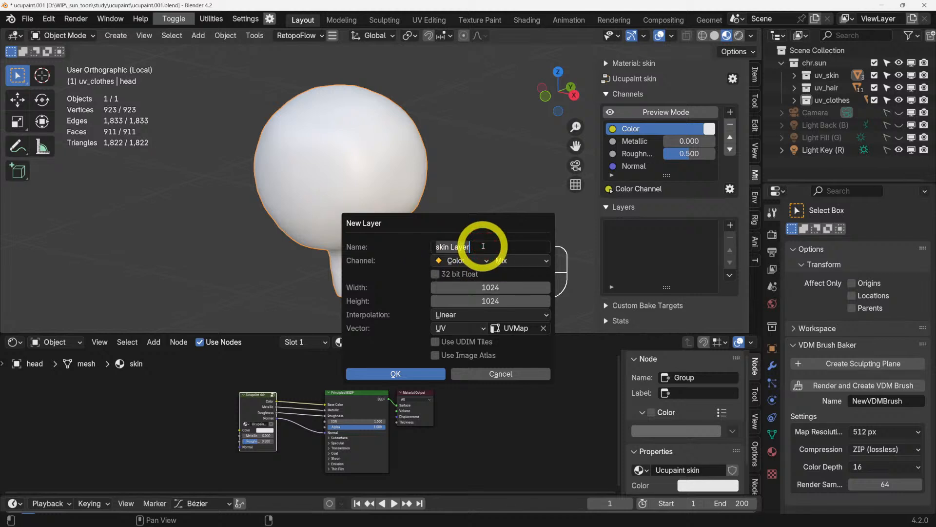
left_click_drag(481, 245, 507, 248)
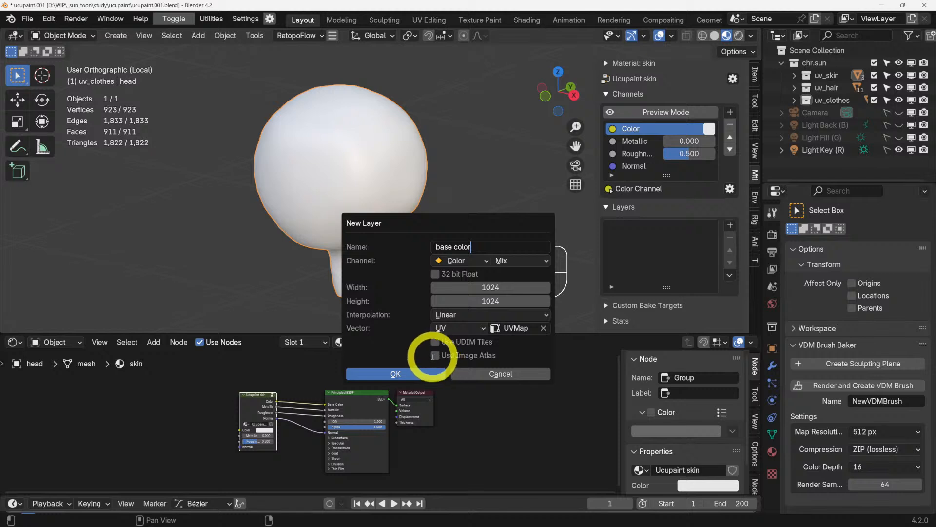
left_click(434, 355)
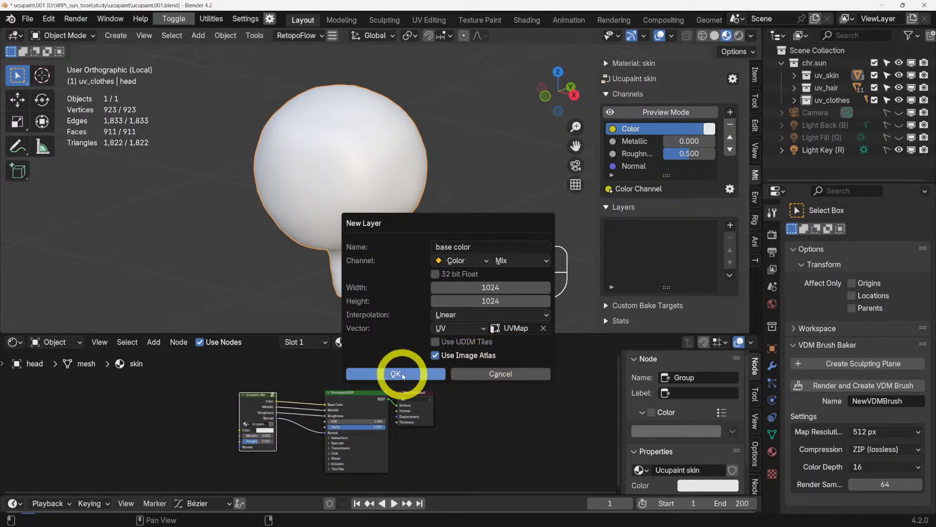
left_click(399, 374)
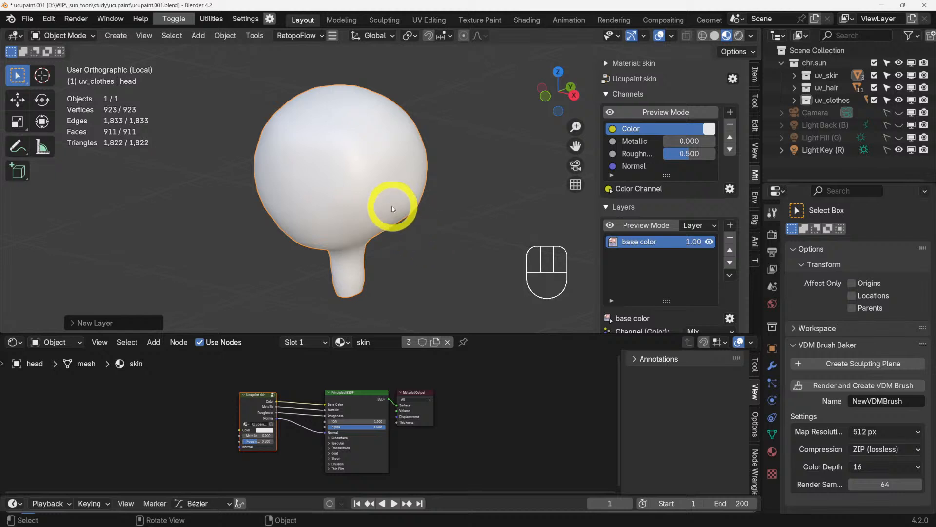
- Switch the head to Texture Paint mode and choose the TexDraw brush for the Draw tool
key("Tab")
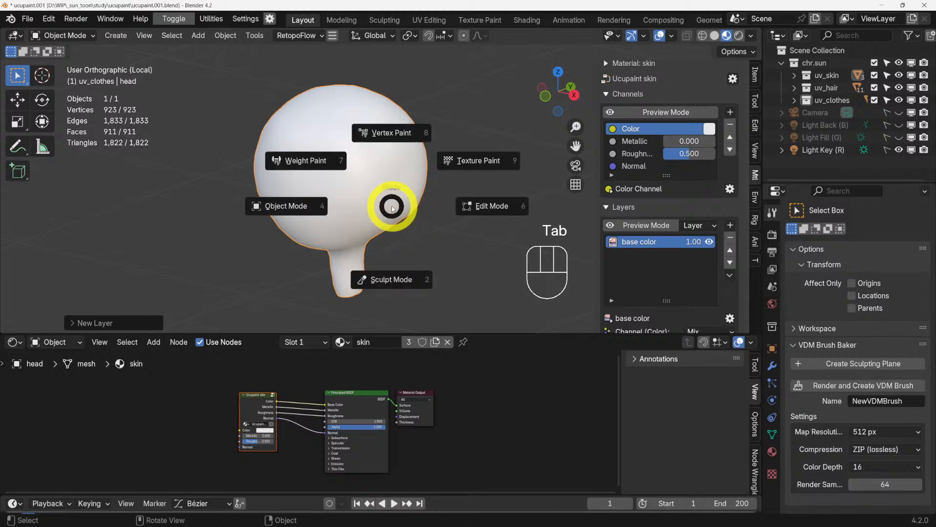
left_click(477, 162)
scroll(387, 215, "down", 2)
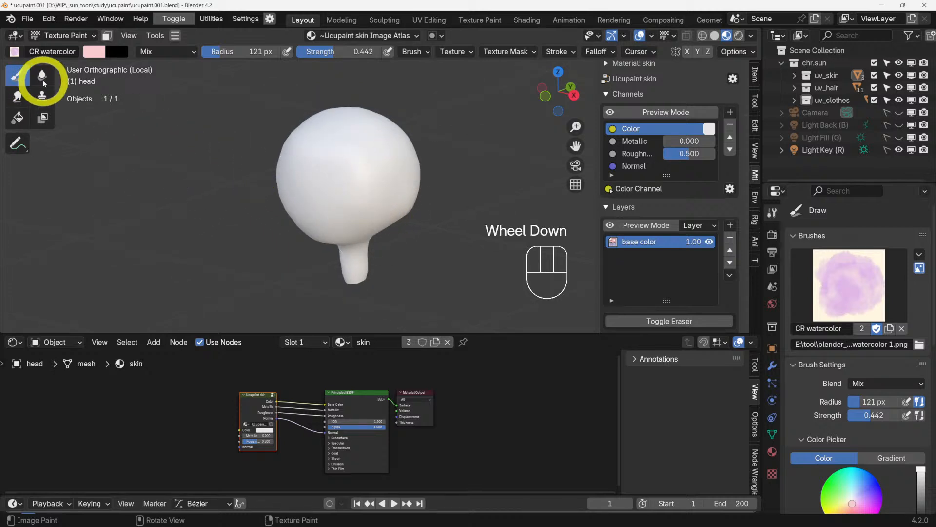
left_click(860, 286)
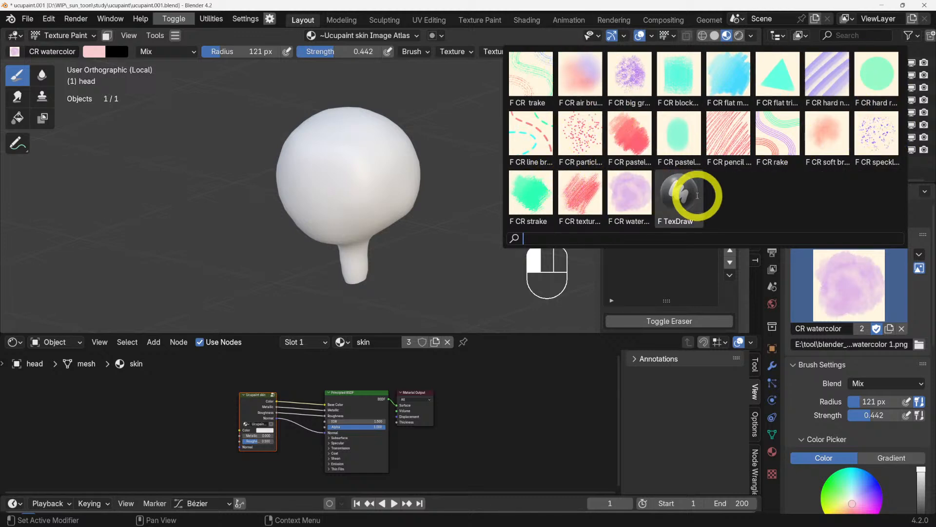
left_click(681, 196)
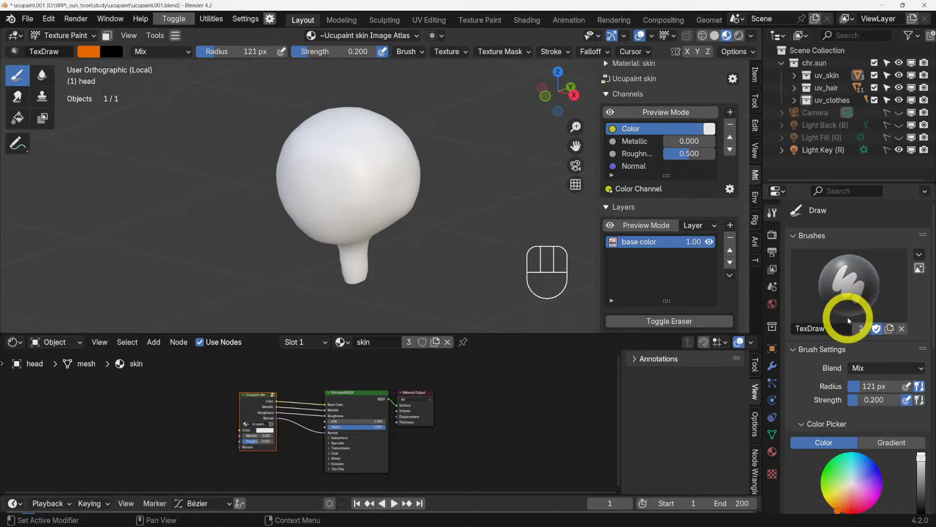
scroll(851, 321, "down", 2)
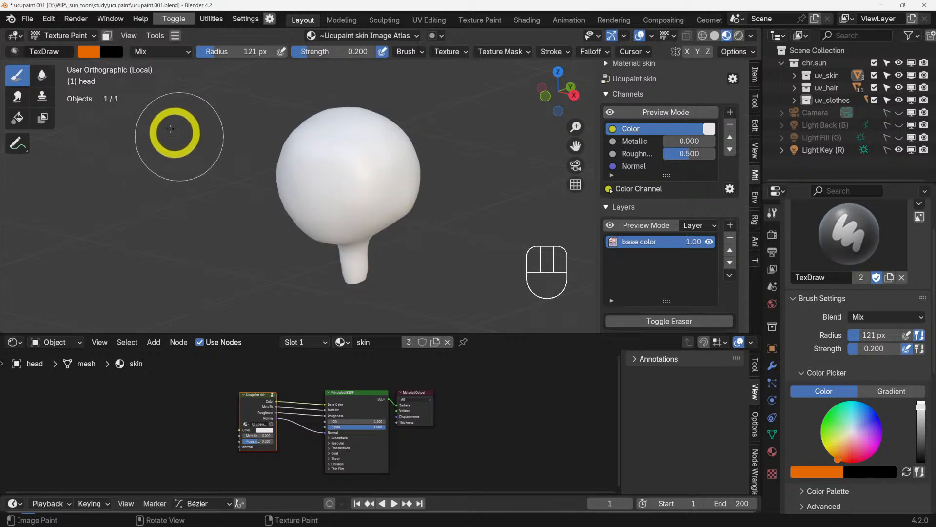
- Fill the head's base color layer with dark green, hue 0.381 and saturation 0.690, using the Fill tool
left_click(17, 118)
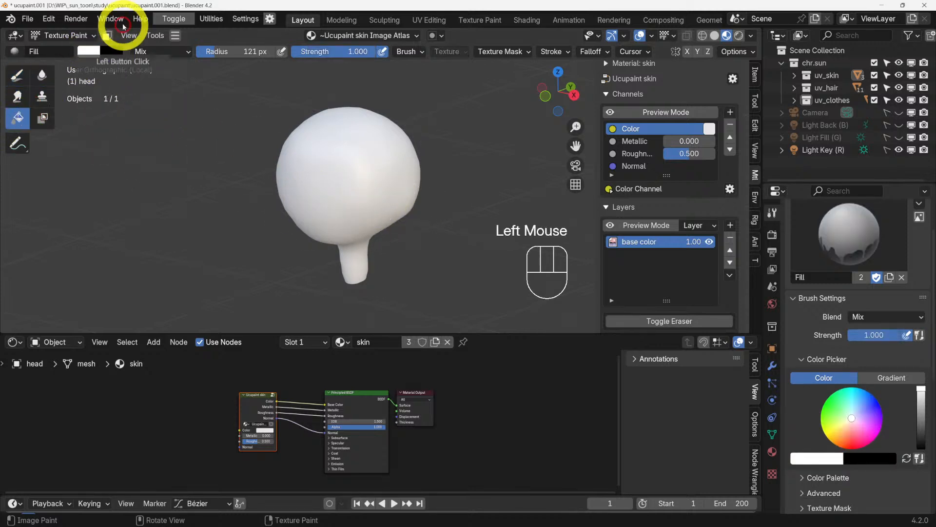
left_click(90, 50)
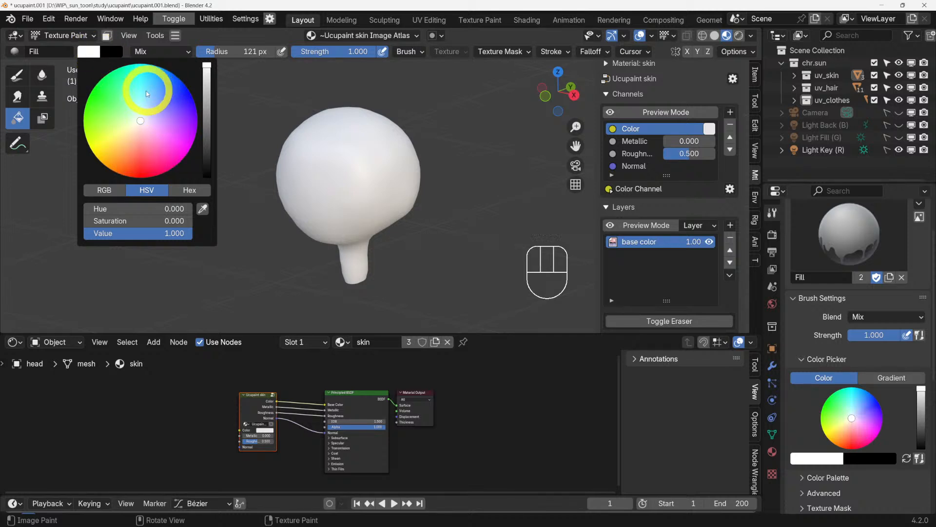
left_click_drag(155, 93, 114, 91)
left_click(90, 54)
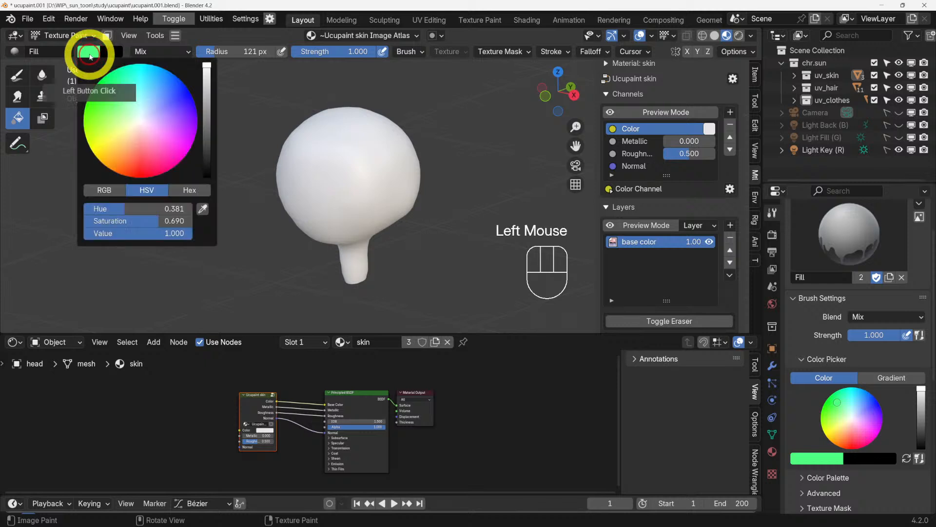
left_click_drag(206, 123, 207, 130)
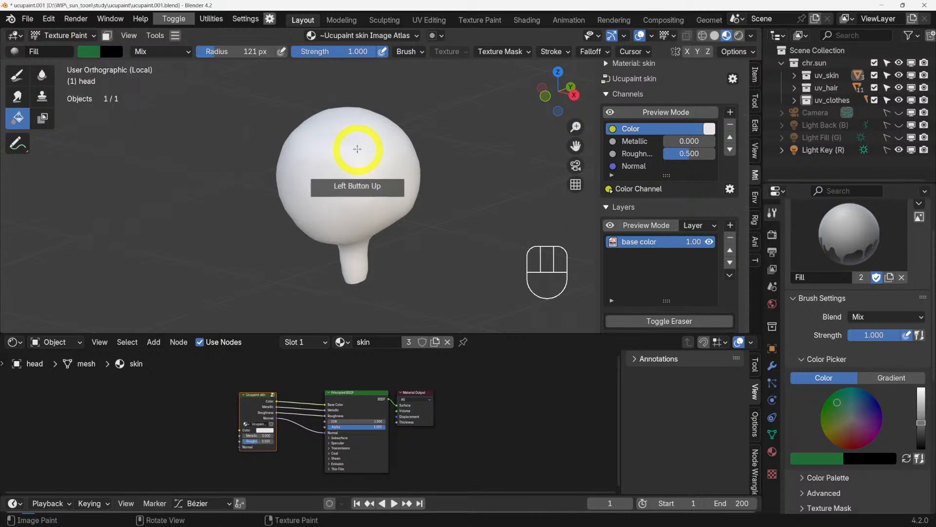
left_click(358, 153)
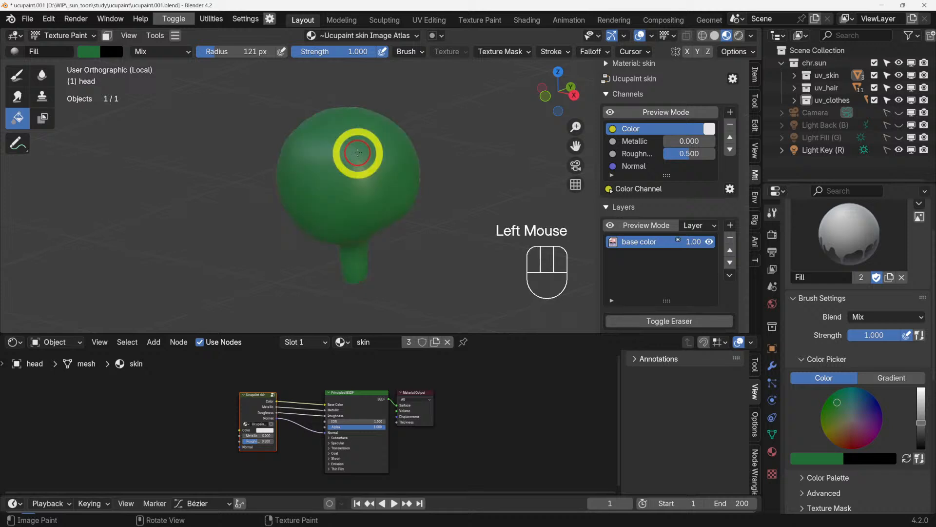
middle_click_drag(414, 209, 395, 200)
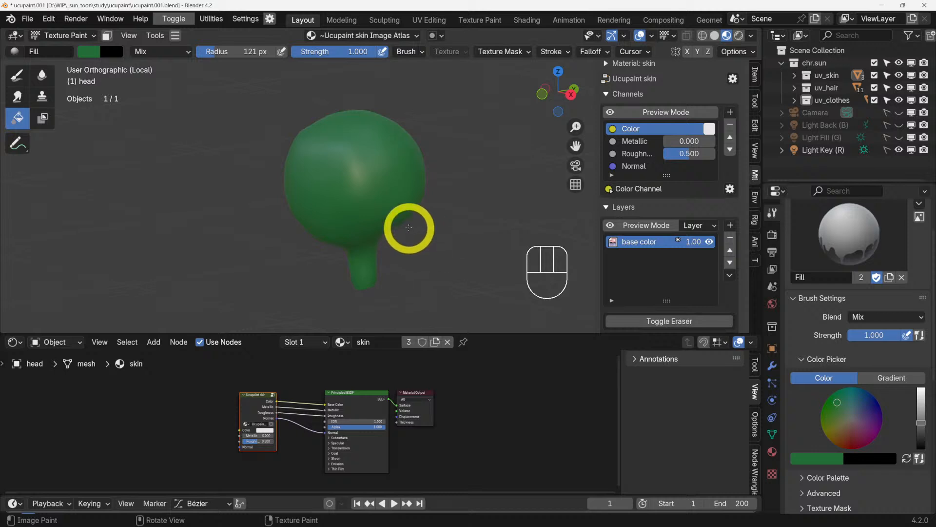
- Save the project under the file name ucupaint.002.blend in the ucupaint folder, overwriting the existing file
left_click(28, 19)
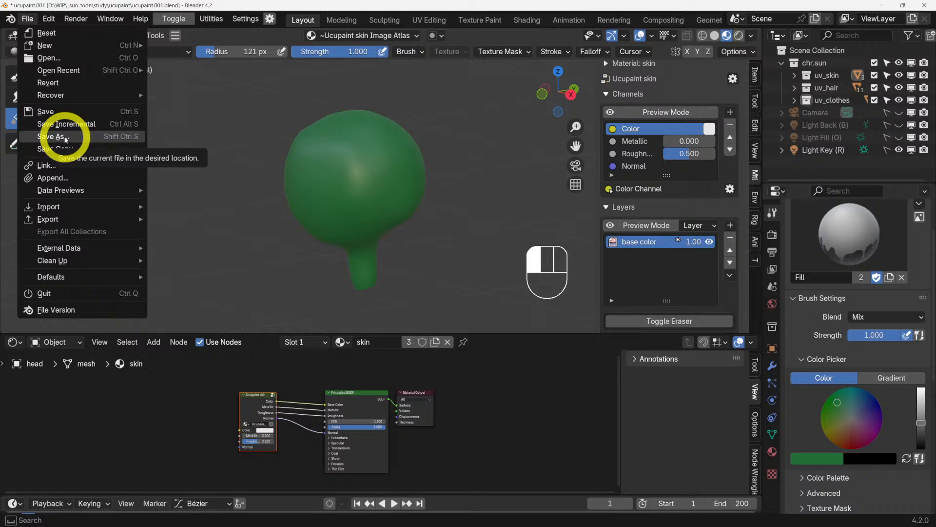
left_click(65, 138)
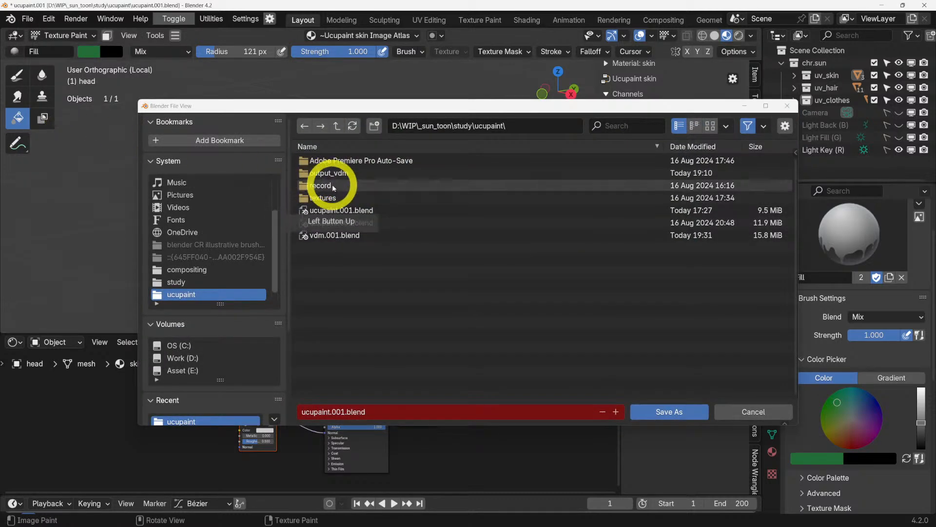
double_click(350, 222)
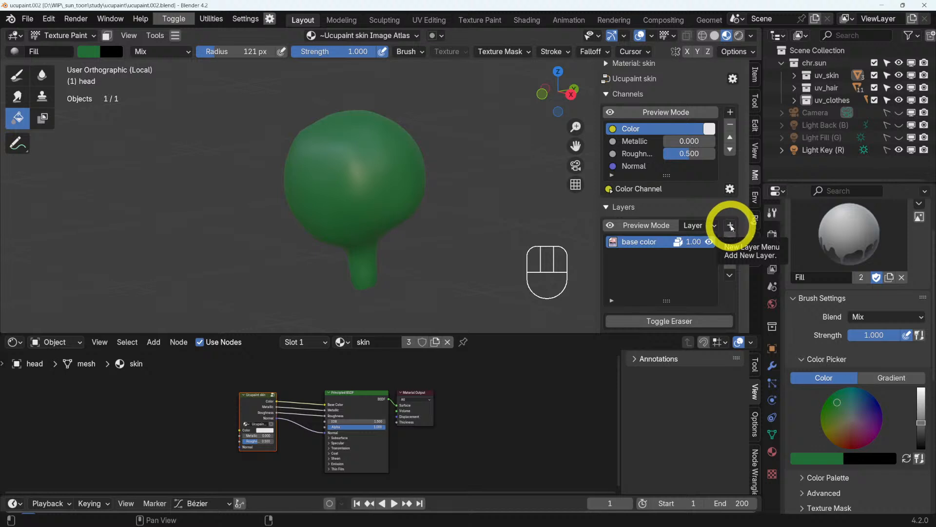
- Add a new 1024 × 1024 image layer named "face" on the Color channel with Use Image Atlas enabled
left_click(731, 227)
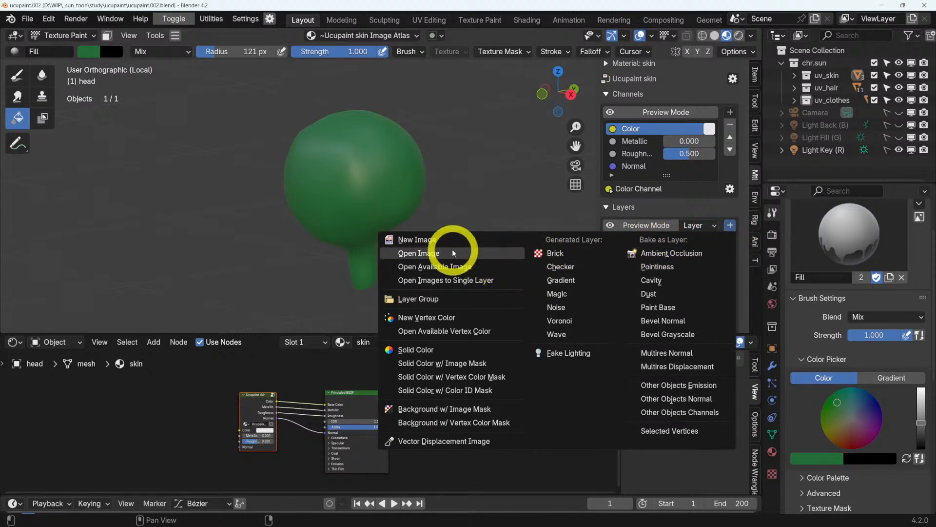
left_click(426, 240)
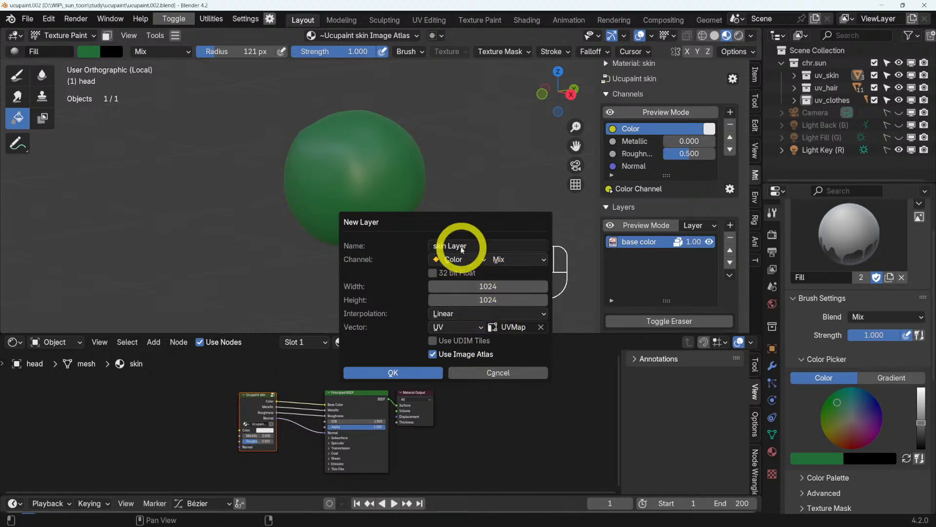
left_click(476, 244)
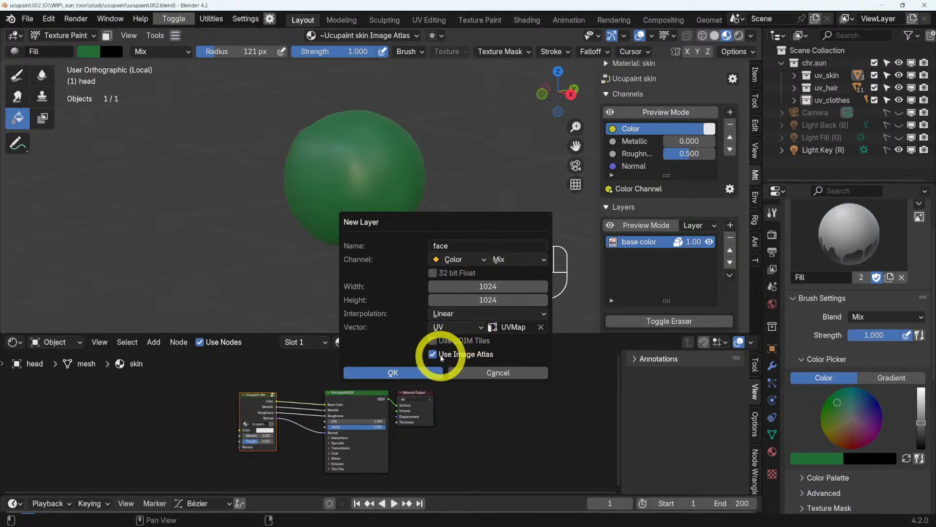
left_click(395, 373)
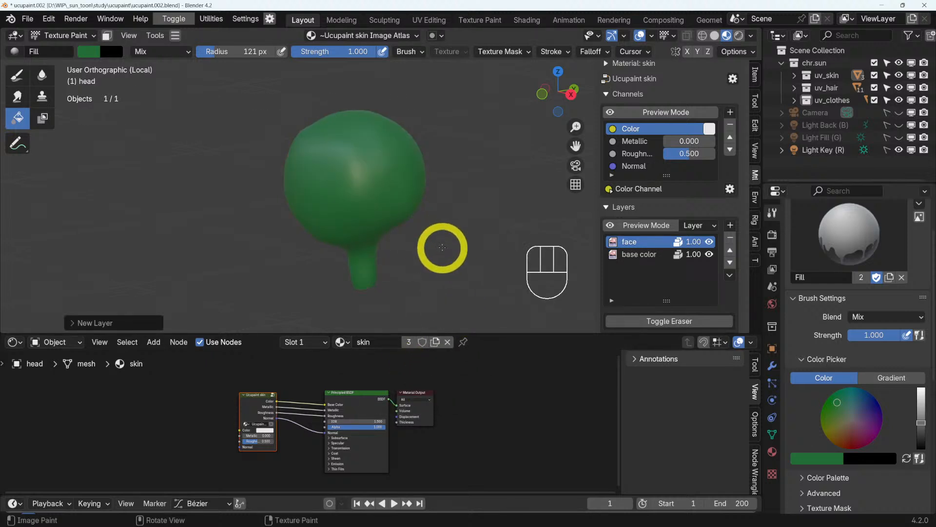
- Pick a light pink brush color and fill the head's face layer with it
mouse_move(442, 247)
middle_mouse_down()
mouse_move(476, 255)
mouse_move(392, 196)
middle_mouse_up()
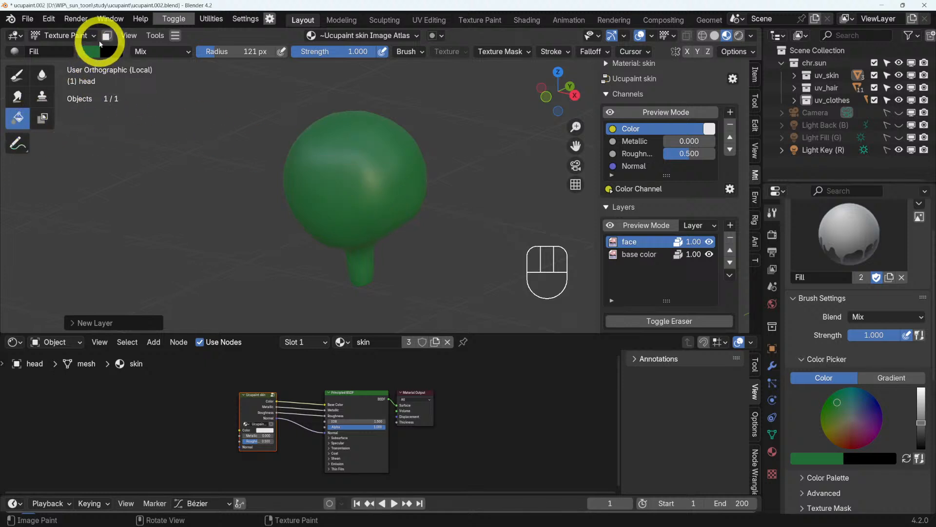
left_click(88, 51)
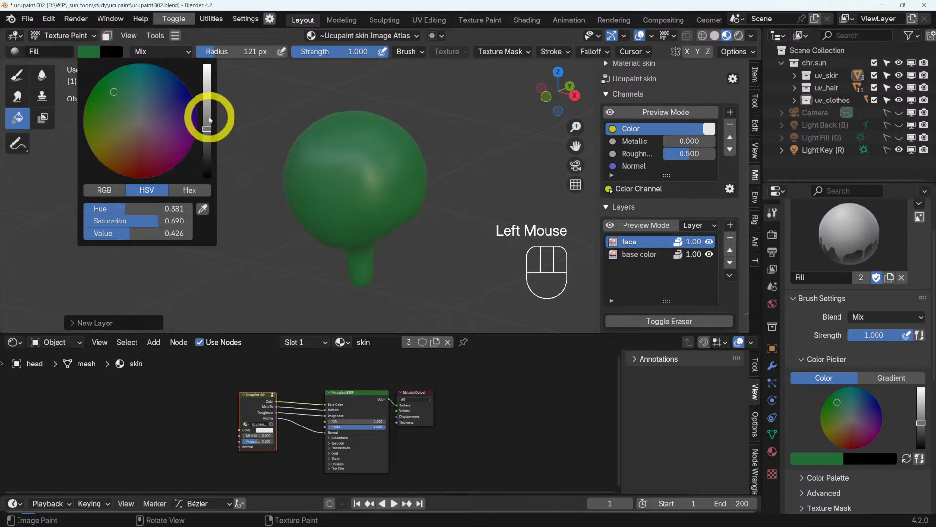
left_click(125, 146)
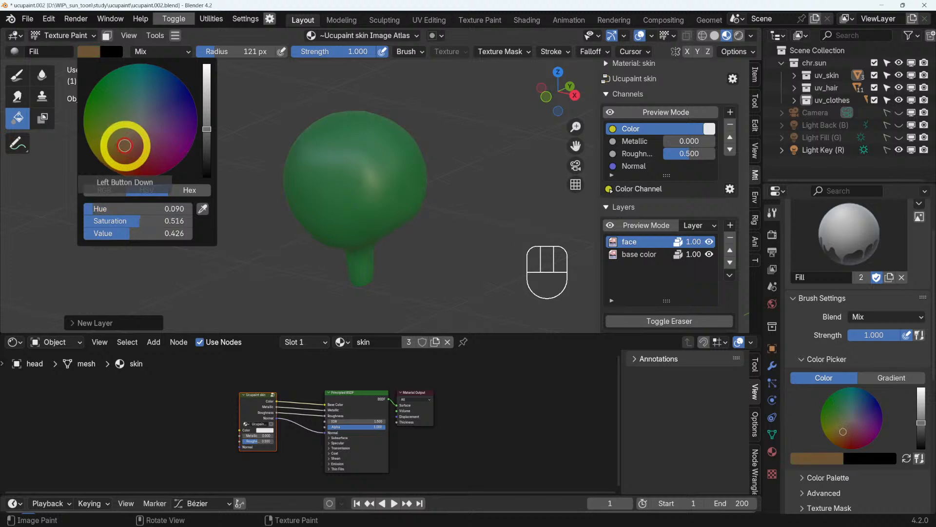
left_click_drag(204, 98, 143, 141)
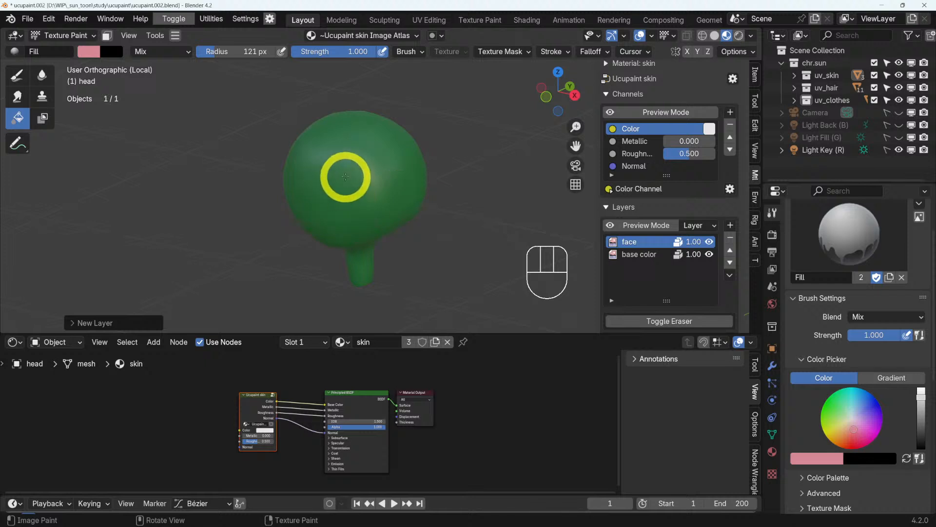
left_click(345, 176)
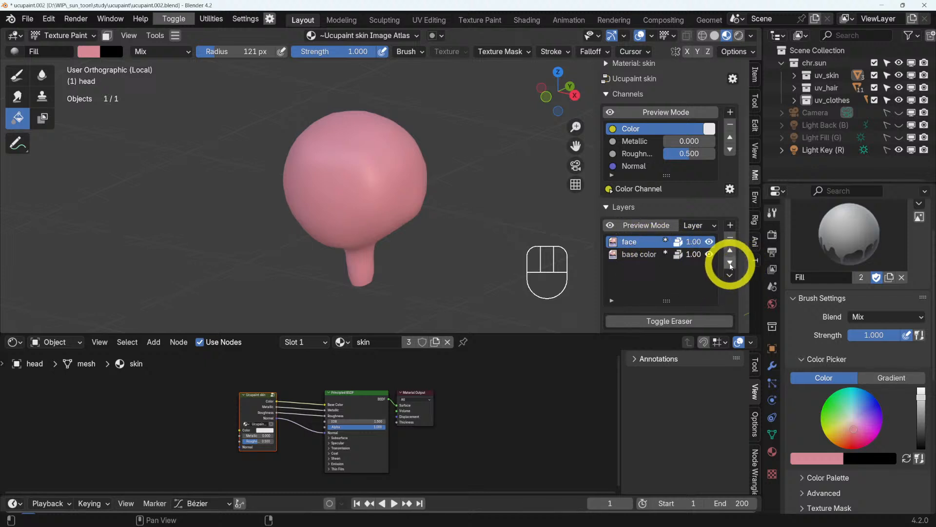
- Move the face layer below the base color layer and back above it
left_click(730, 264)
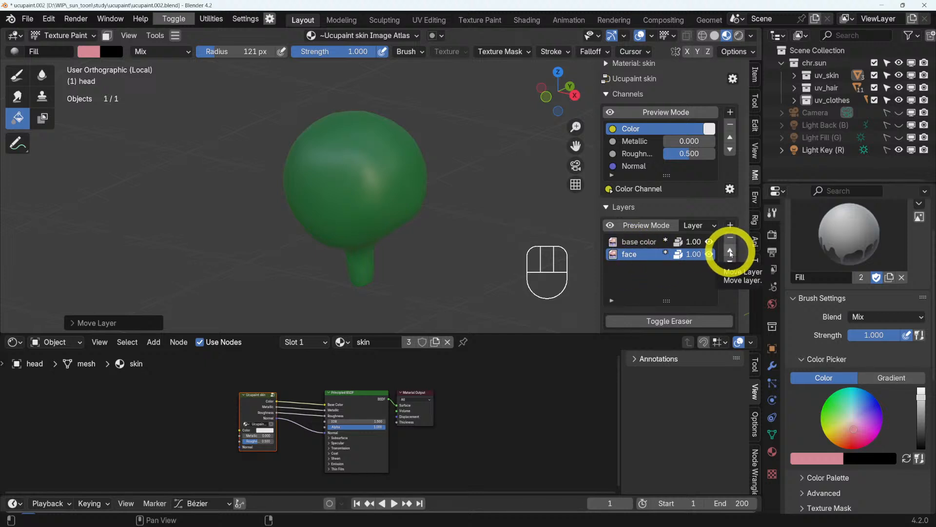
left_click(730, 252)
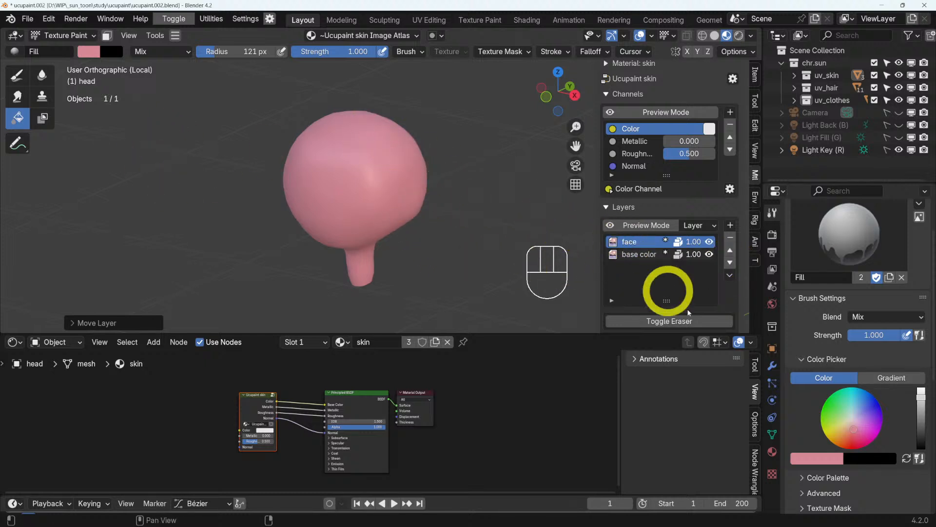
- Toggle the eraser and erase a patch of the face layer at the front of the head
scroll(681, 273, "down", 2)
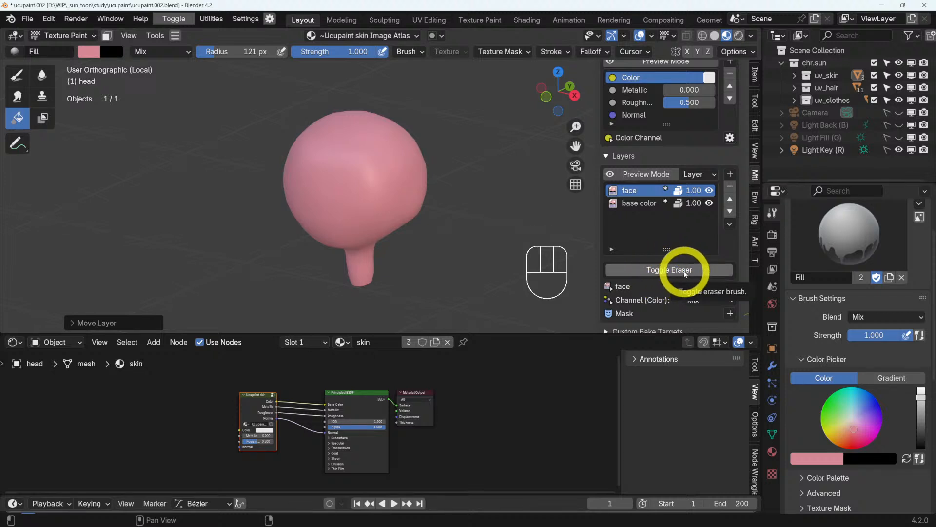
left_click(684, 271)
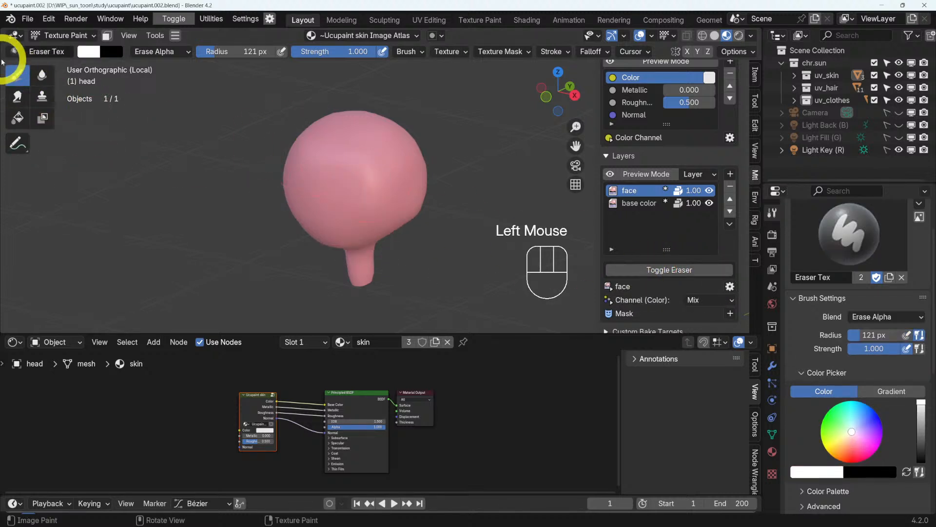
mouse_move(379, 152)
left_mouse_down()
mouse_move(383, 198)
mouse_move(352, 144)
mouse_move(355, 170)
left_mouse_up()
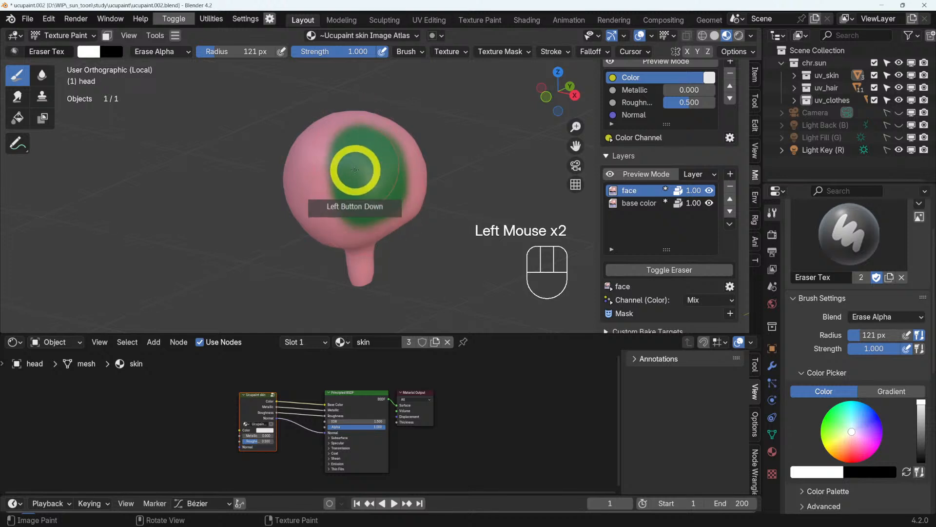
- Toggle the eraser off and refill the erased patch of the face layer with pink
left_click(666, 274)
left_click(369, 195)
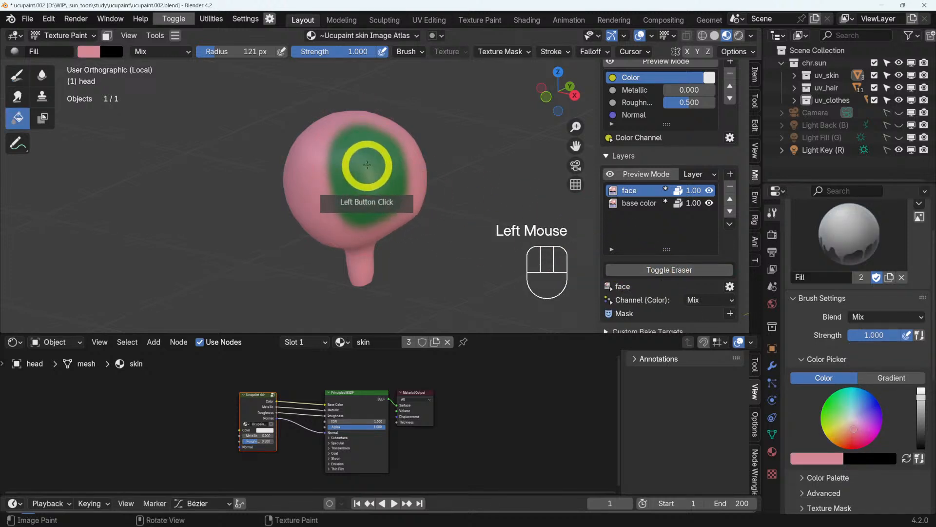
left_click_drag(368, 196, 351, 166)
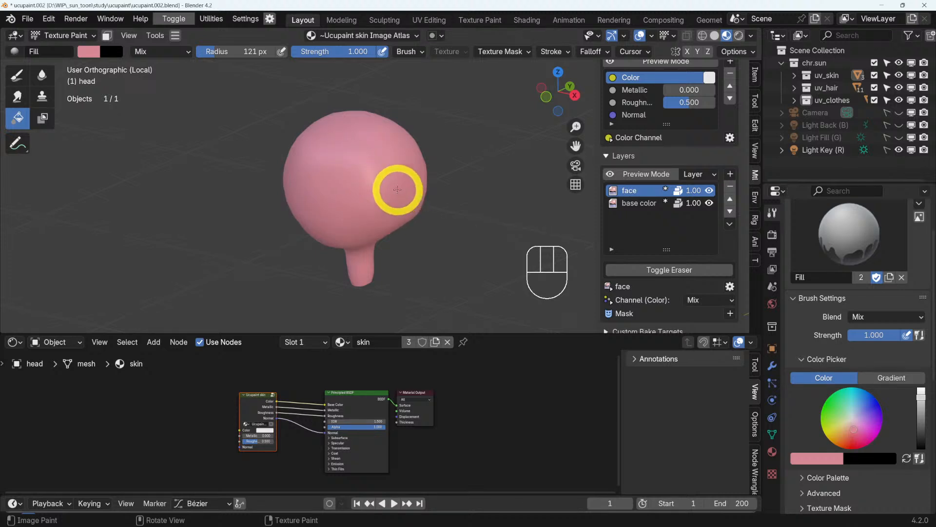
- Try to paint violet on the front of the head using the Draw tool with the Eraser Tex brush, and undo the stroke
left_click(17, 75)
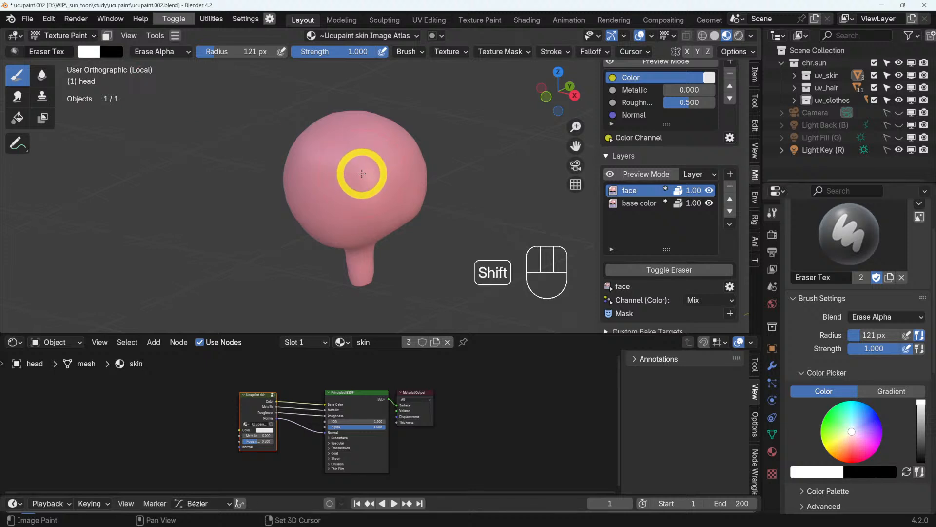
key("shift+x")
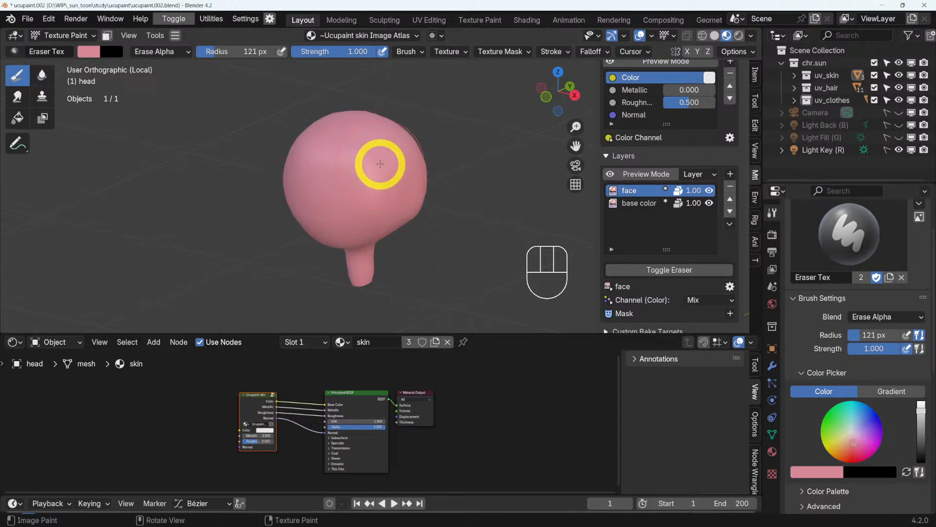
key("shift+x")
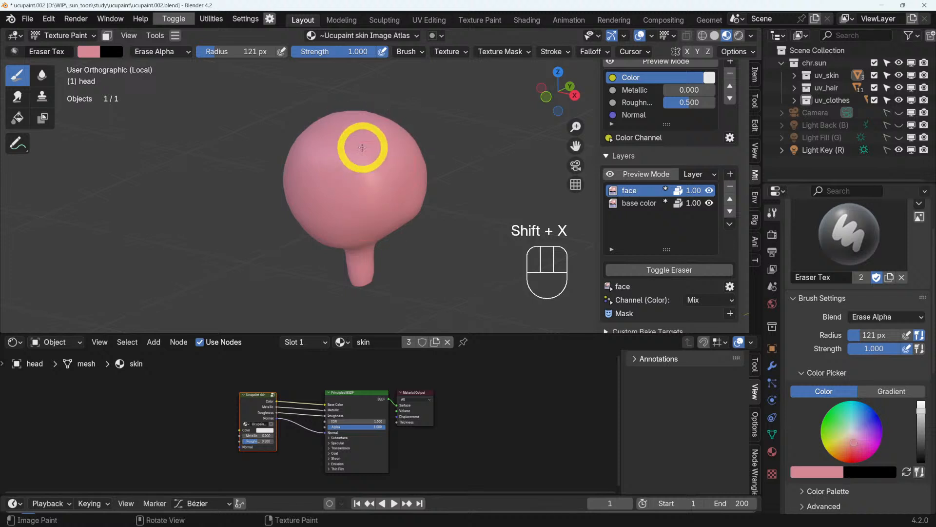
left_click(88, 51)
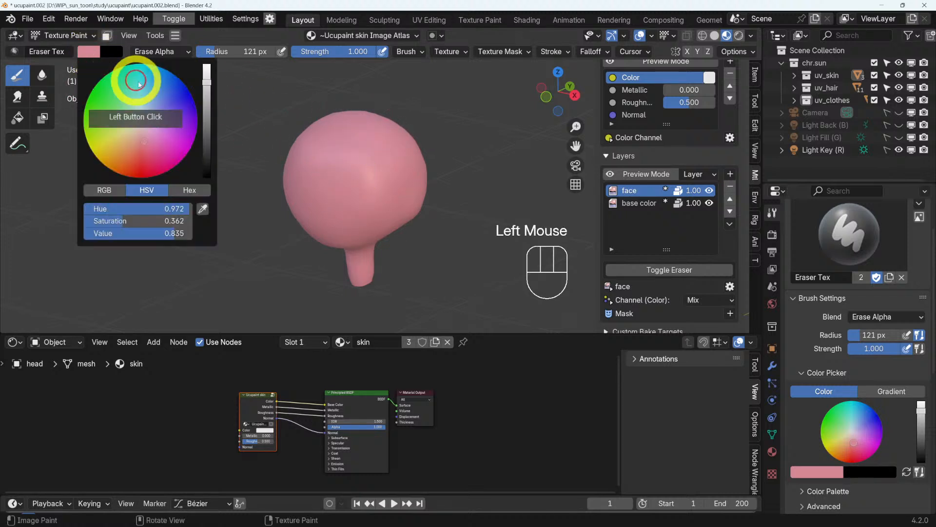
left_click(161, 111)
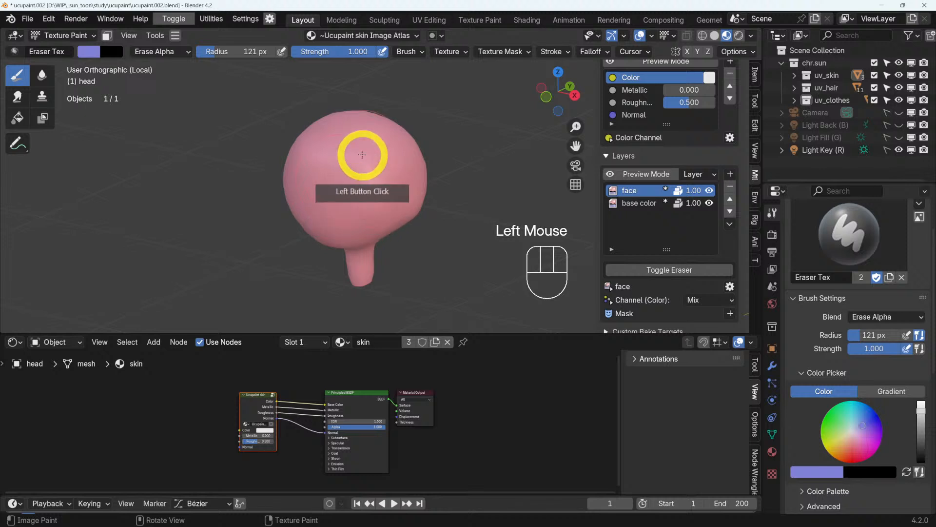
mouse_move(358, 156)
left_mouse_down()
mouse_move(373, 183)
mouse_move(375, 169)
mouse_move(466, 201)
left_mouse_up()
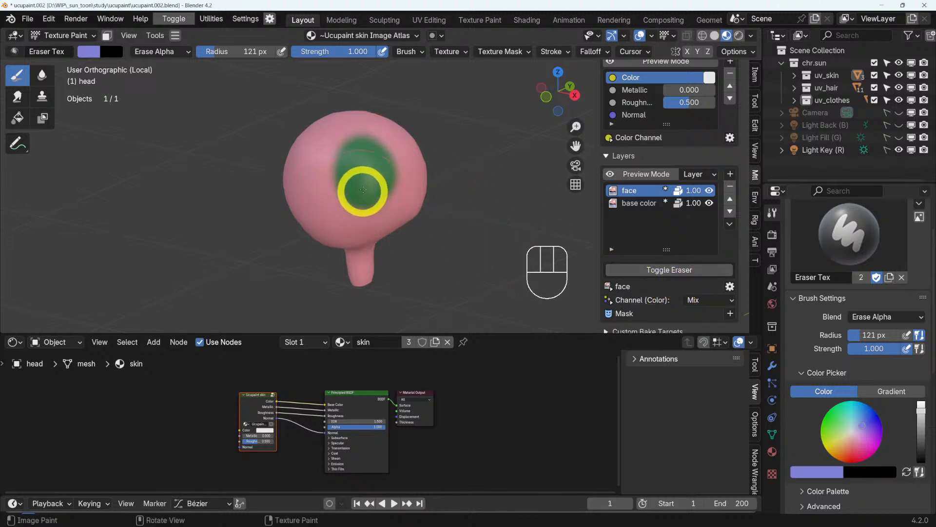
key("ctrl+z")
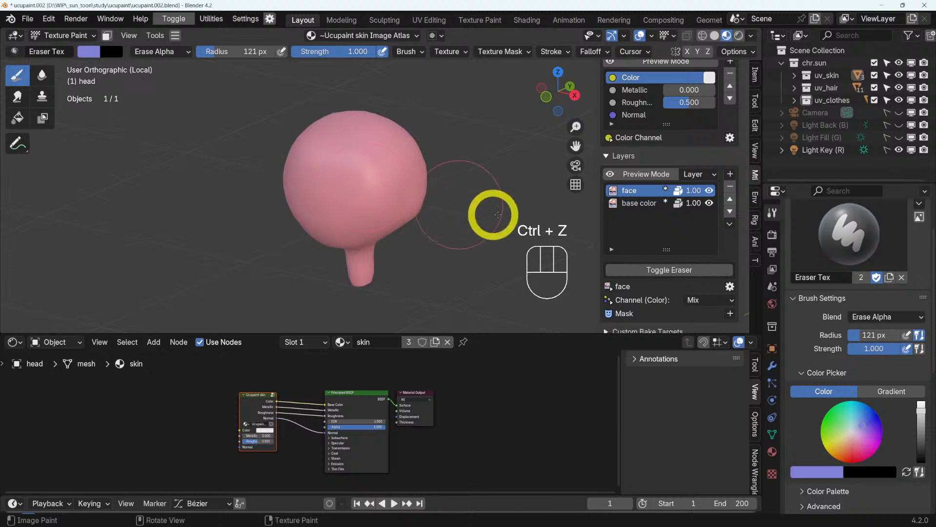
- Toggle the eraser twice, make a test stroke on the front of the head and undo it
left_click(668, 270)
left_click(668, 271)
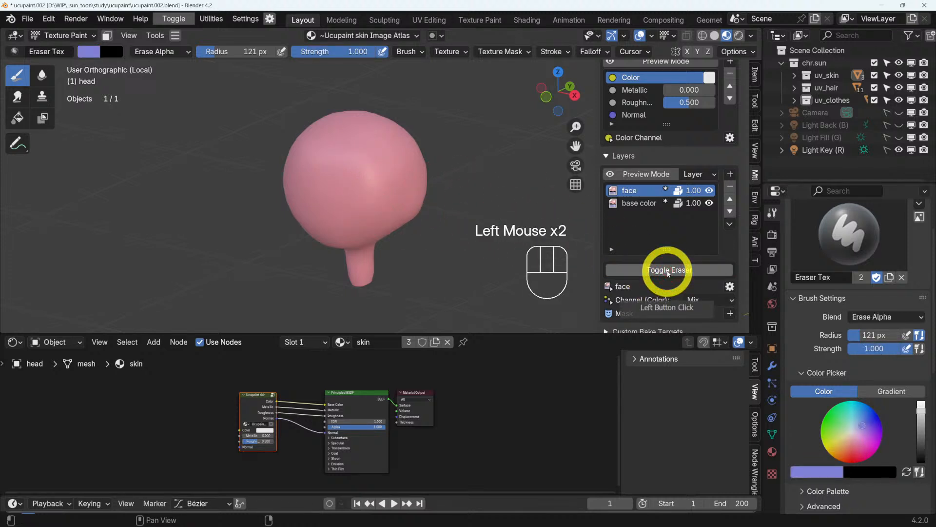
left_click_drag(360, 159, 371, 187)
key("ctrl+z")
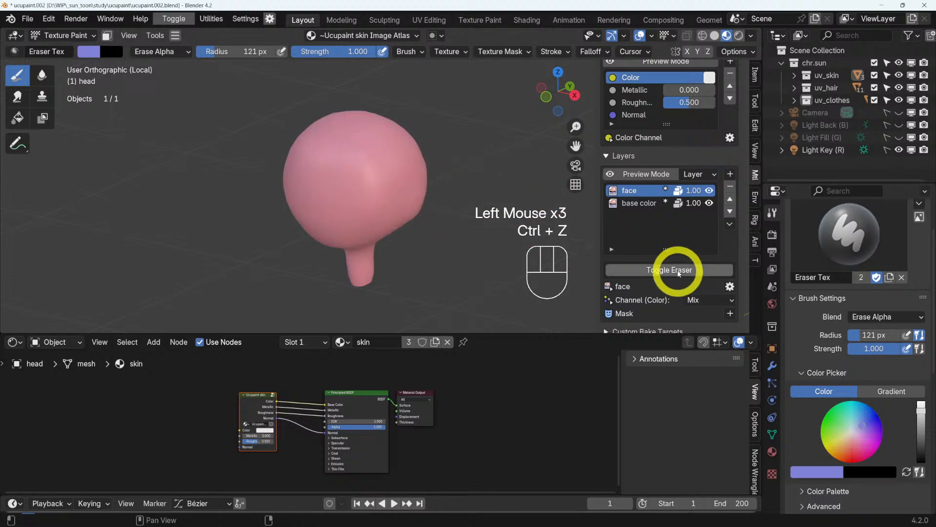
- Toggle back to the TexDraw brush, paint orange over the front of the head, and set the brush strength to 1.000
left_click(678, 273)
mouse_move(374, 152)
left_mouse_down()
mouse_move(360, 182)
mouse_move(341, 152)
mouse_move(361, 175)
mouse_move(381, 163)
left_mouse_up()
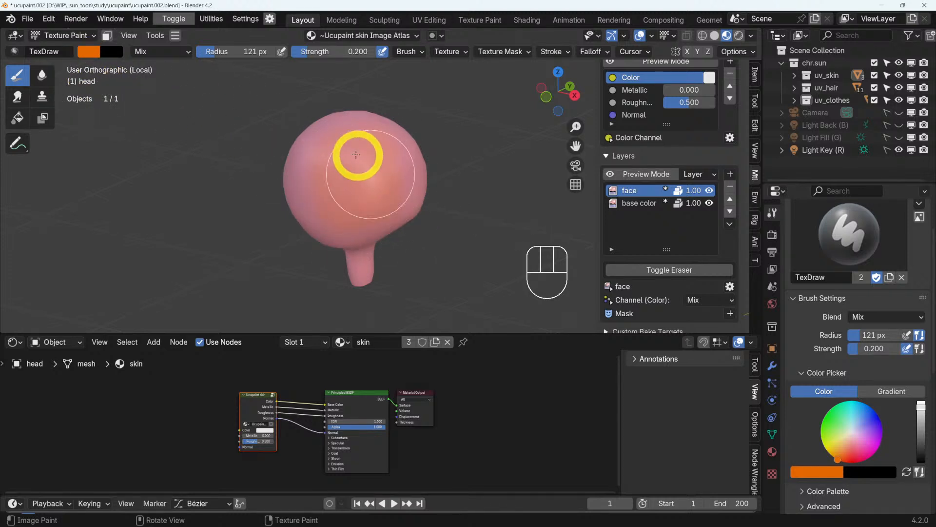
left_click(312, 382)
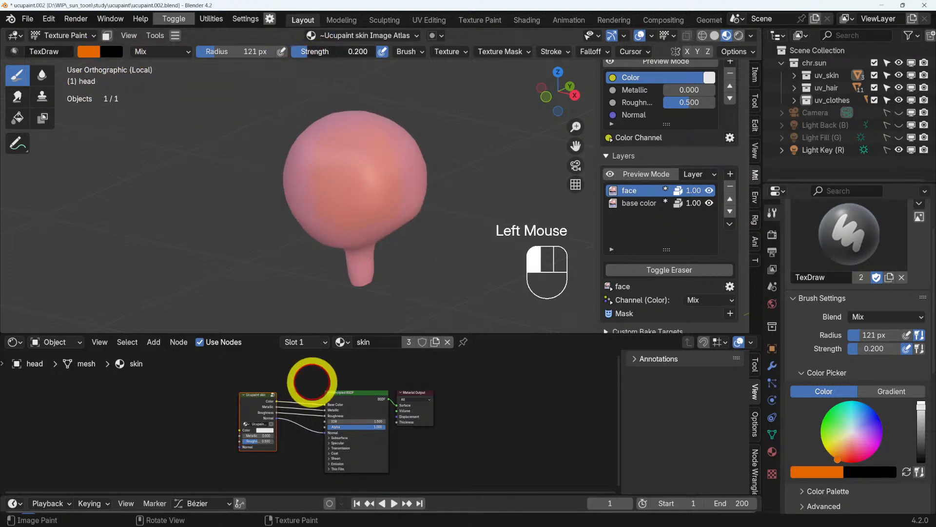
left_click_drag(312, 381, 378, 54)
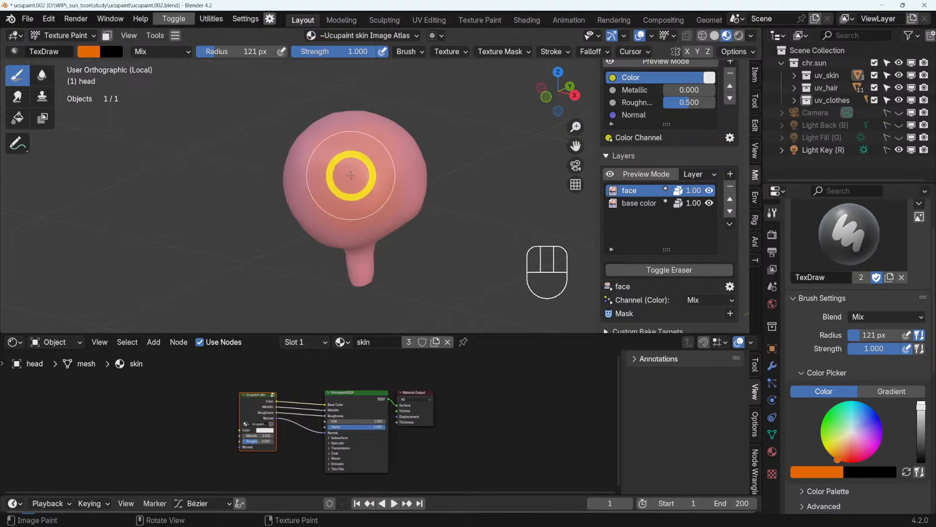
- Inspect the orange paint from several sides and turn on the layer preview for the face layer
middle_click_drag(350, 175, 478, 146)
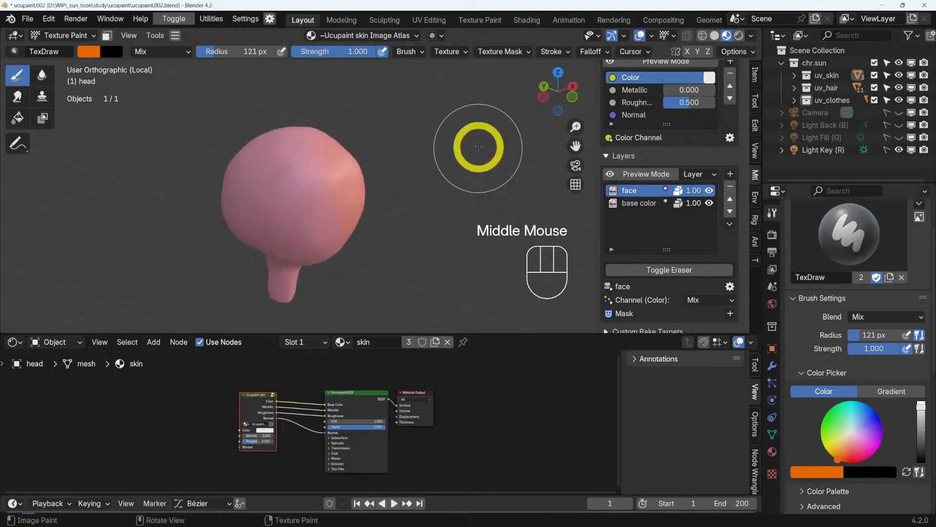
middle_click_drag(309, 164, 356, 190)
middle_click_drag(346, 211, 274, 194)
middle_click_drag(347, 194, 407, 210)
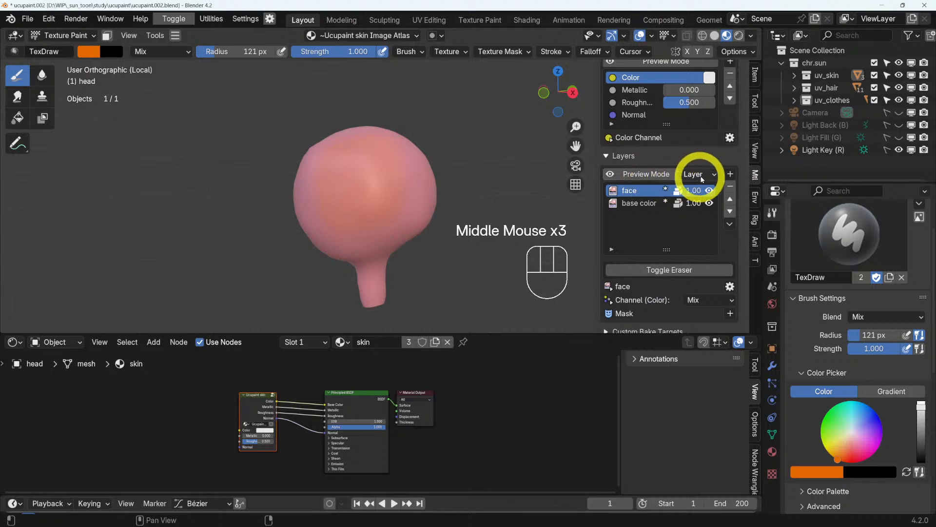
left_click(642, 176)
middle_click_drag(379, 204, 537, 196)
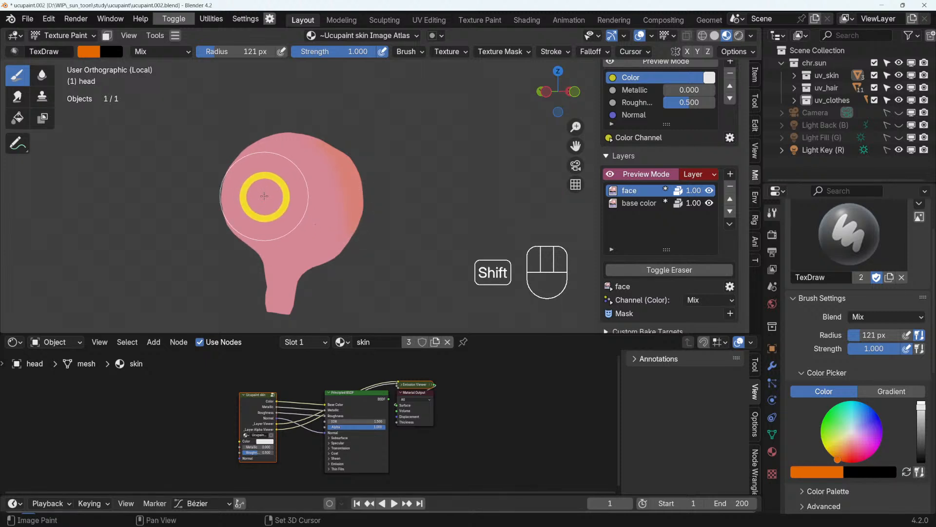
- Sample the pink from the head, paint over the orange area with it, and turn off the layer preview
key("shift+x")
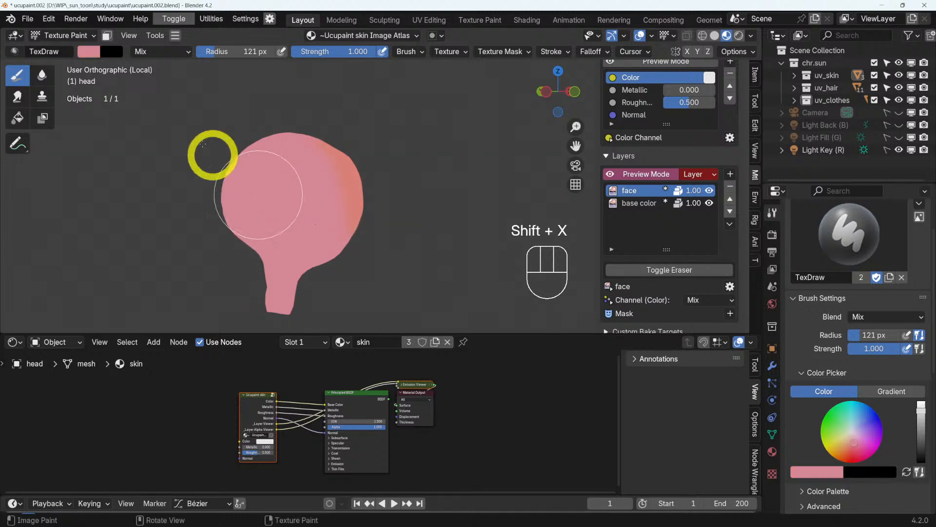
middle_click_drag(434, 241, 330, 154)
mouse_move(329, 154)
left_mouse_down()
mouse_move(341, 193)
mouse_move(372, 226)
mouse_move(376, 180)
mouse_move(702, 175)
left_mouse_up()
left_click(627, 173)
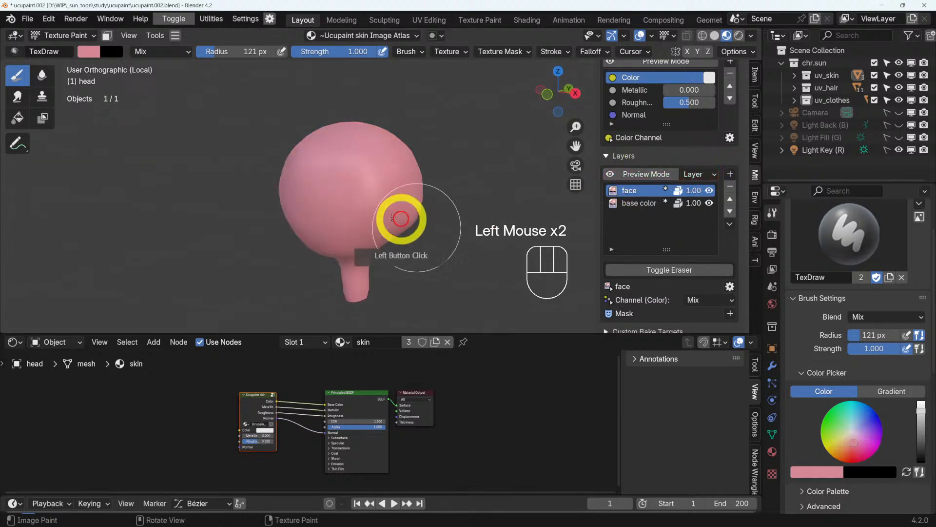
- Paint the remaining areas on the front and sides of the head pink on the face layer
mouse_move(435, 209)
middle_mouse_down()
mouse_move(402, 223)
mouse_move(393, 213)
middle_mouse_up()
mouse_move(372, 122)
left_mouse_down()
mouse_move(385, 157)
mouse_move(414, 180)
mouse_move(370, 200)
mouse_move(382, 203)
left_mouse_up()
mouse_move(382, 203)
middle_mouse_down()
mouse_move(434, 141)
mouse_move(376, 209)
middle_mouse_up()
mouse_move(376, 209)
left_mouse_down()
mouse_move(381, 202)
mouse_move(404, 218)
left_mouse_up()
mouse_move(403, 218)
middle_mouse_down()
mouse_move(343, 241)
mouse_move(420, 206)
middle_mouse_up()
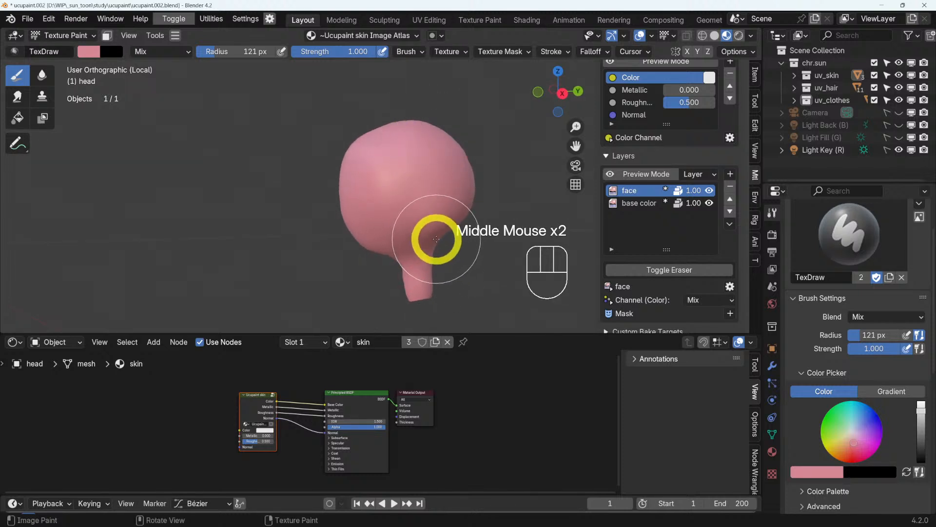
mouse_move(428, 178)
middle_mouse_down("shift")
mouse_move(403, 203)
mouse_move(401, 191)
middle_mouse_up("shift")
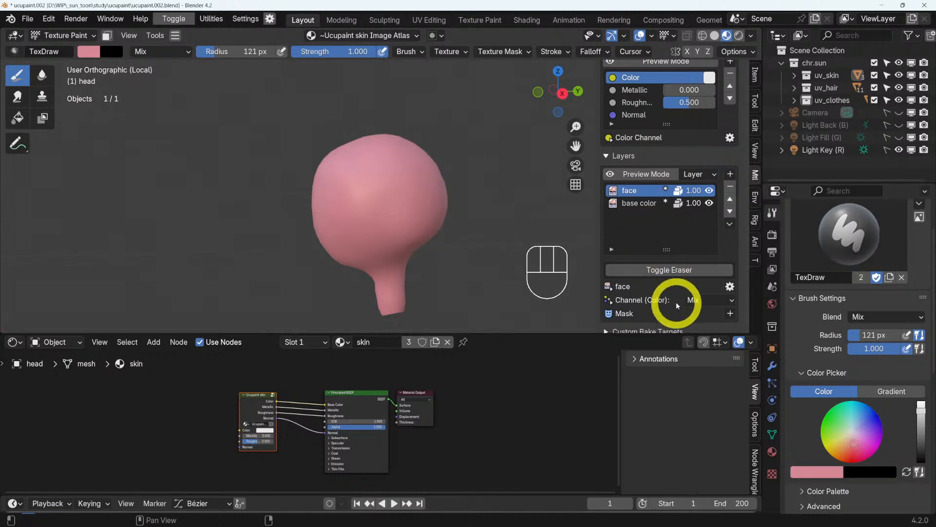
- Add a new 1024 x 1024 image mask named Mask (face) to the face layer, using White (Full Opacity) and Use Image Atlas
scroll(678, 283, "down", 2)
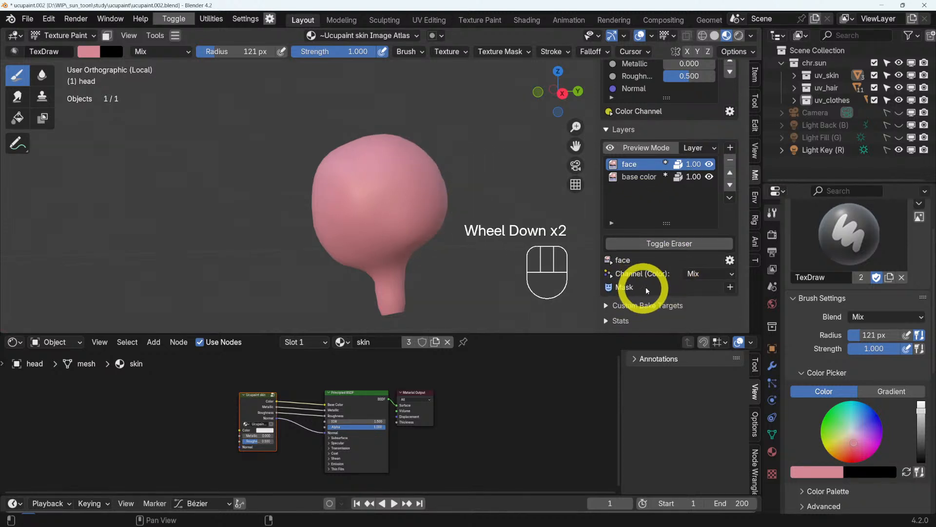
left_click(730, 289)
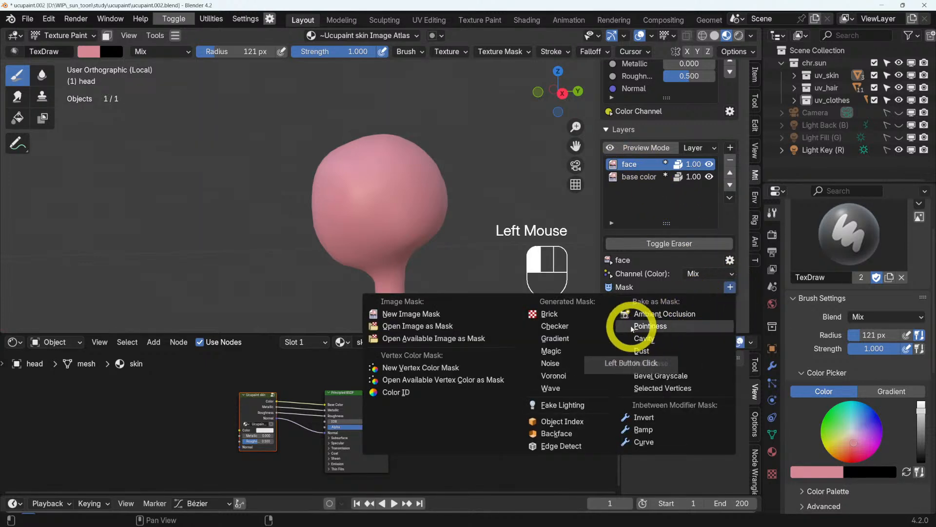
left_click(406, 315)
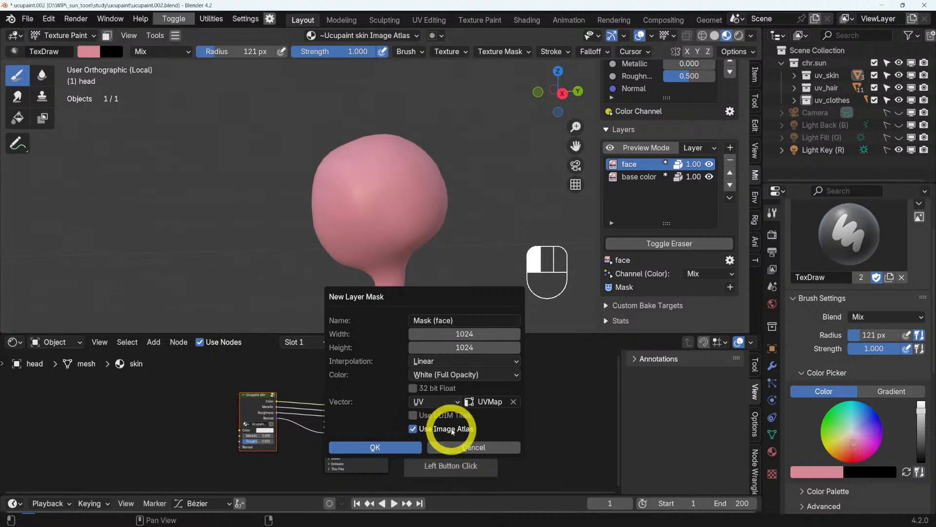
left_click(392, 447)
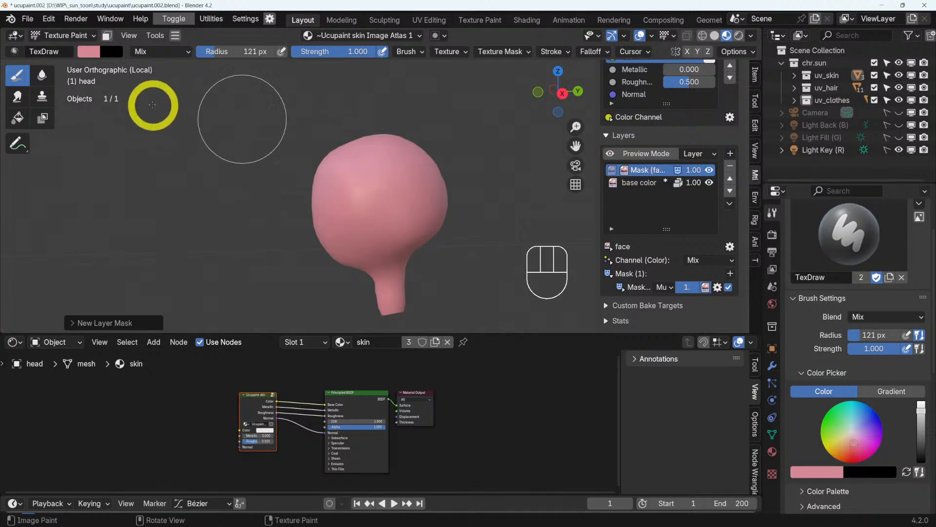
- Set the primary brush color to pure white with full value and no saturation
left_click(92, 56)
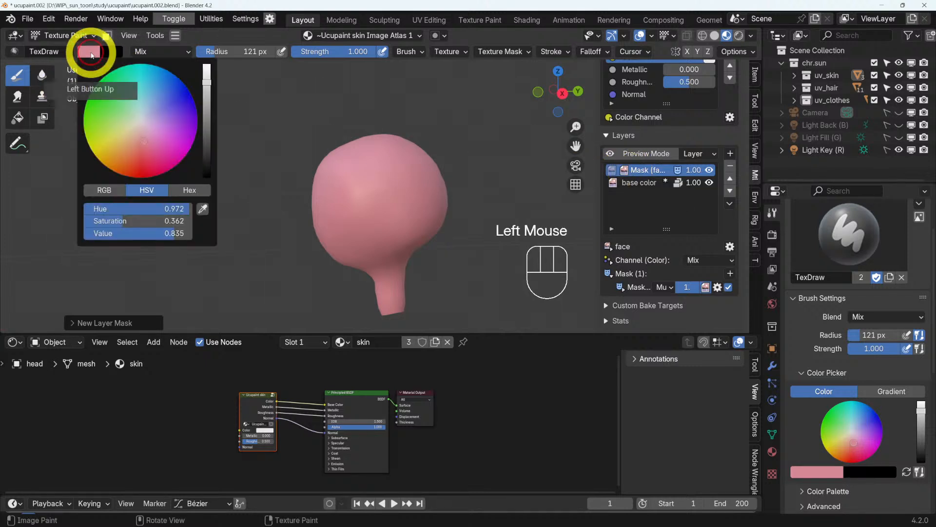
left_click_drag(205, 82, 205, 164)
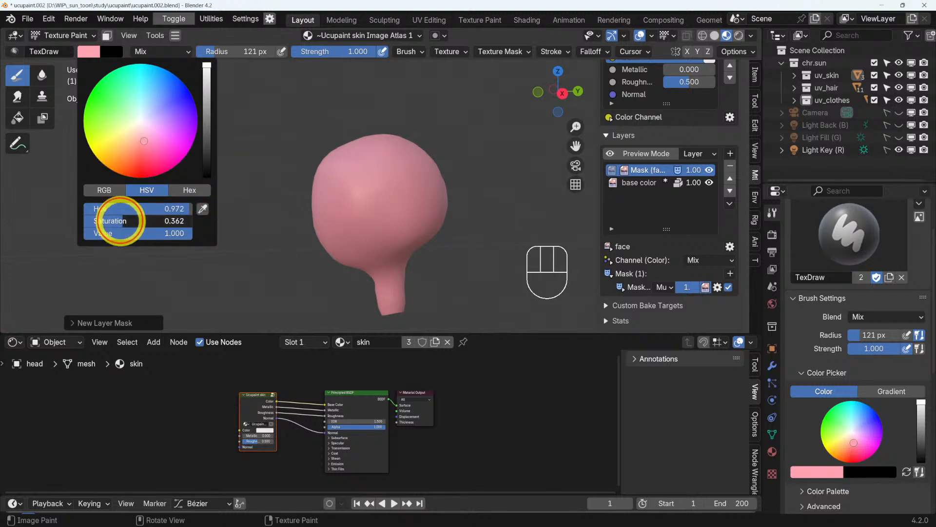
mouse_move(119, 223)
left_mouse_down()
mouse_move(827, 257)
mouse_move(209, 234)
left_mouse_up()
- Dab white on the face mask, swap the brush to black, and paint an oval patch on the side of the head
mouse_move(380, 196)
left_mouse_down()
mouse_move(382, 213)
mouse_move(381, 195)
left_mouse_up()
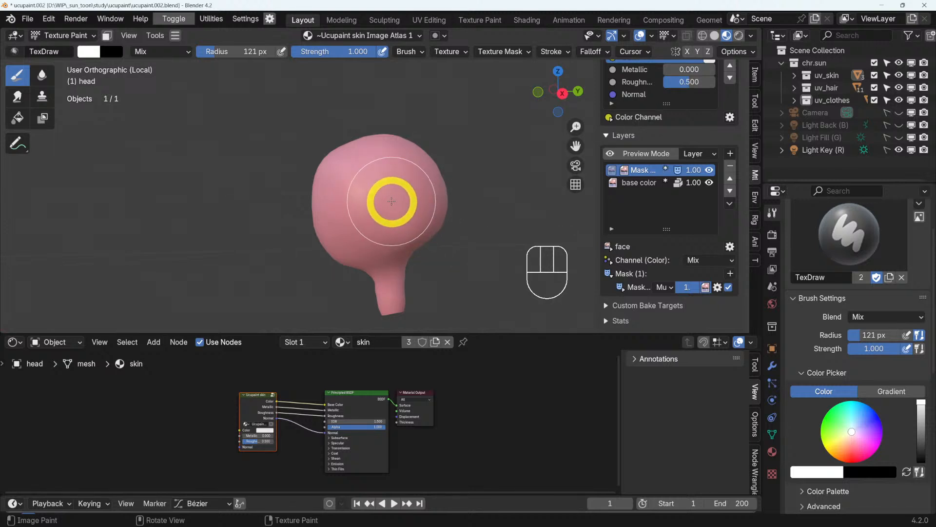
key("x")
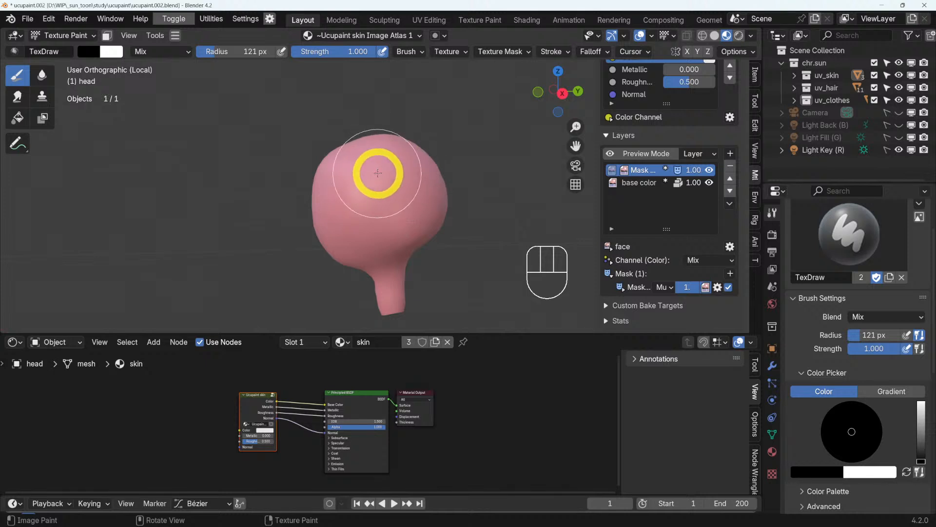
mouse_move(383, 172)
left_mouse_down()
mouse_move(387, 220)
mouse_move(455, 225)
mouse_move(468, 248)
left_mouse_up()
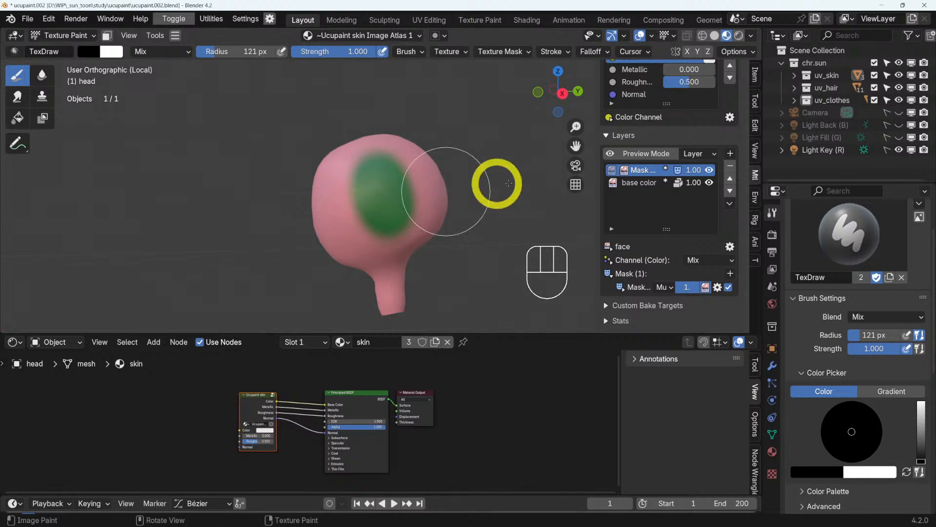
- Preview the face layer, switch the preview type to Active Mask / Override to inspect the mask, and turn the preview off
left_click(647, 154)
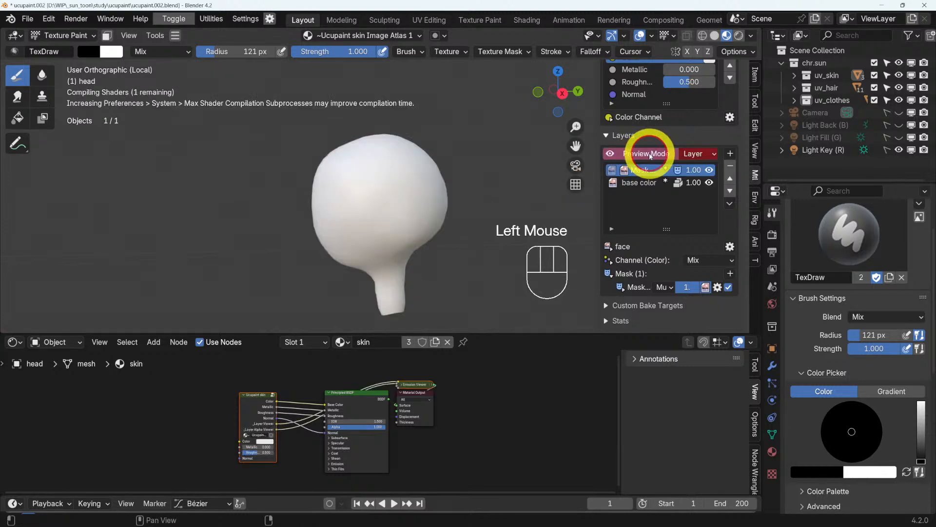
left_click(709, 159)
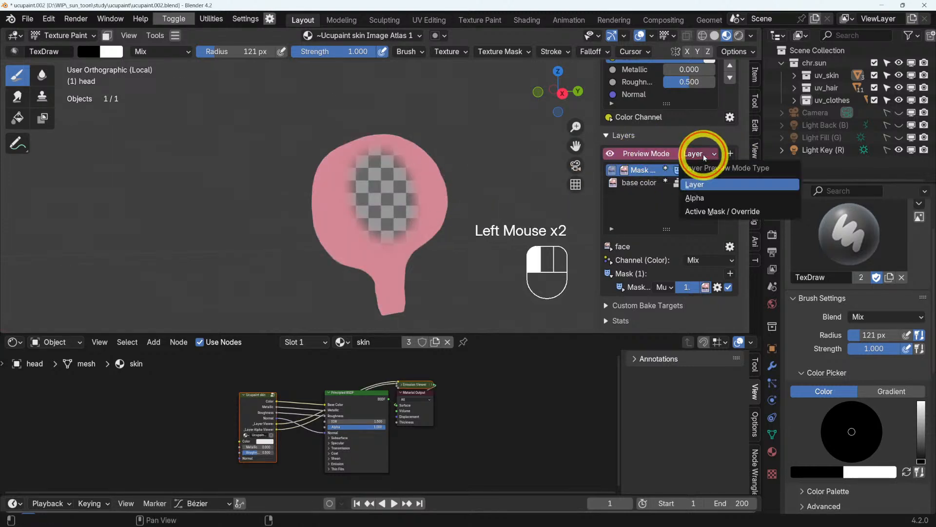
left_click(712, 211)
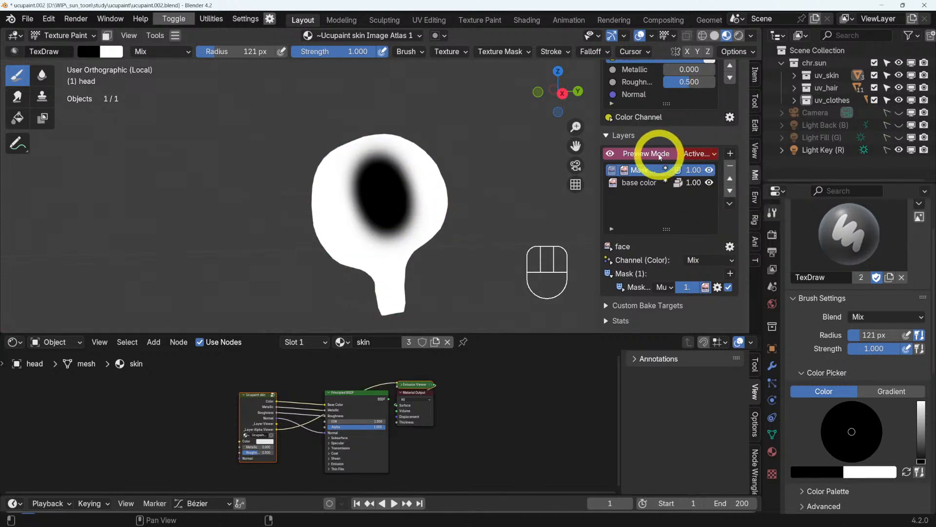
left_click(662, 155)
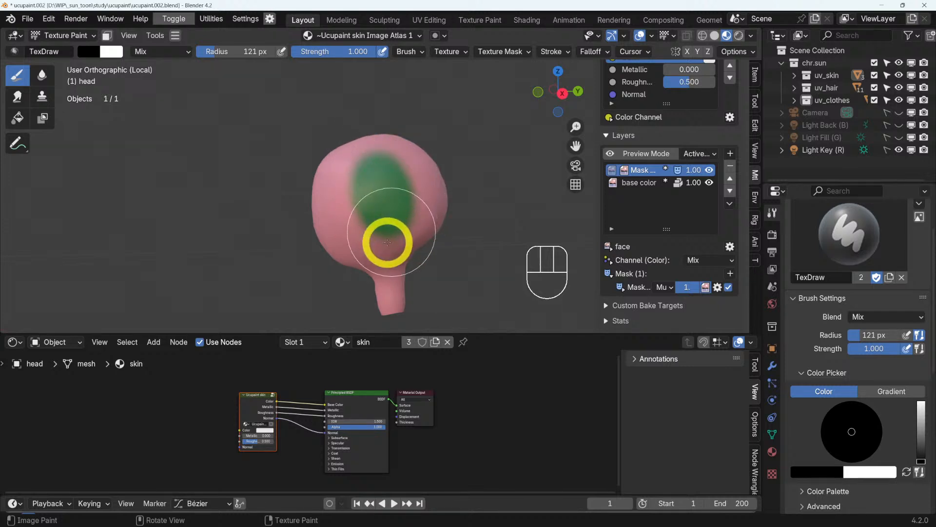
- Paint black on the face mask from the side patch across the top and back of the head, hiding the pink there
mouse_move(396, 192)
middle_mouse_down()
mouse_move(434, 203)
mouse_move(414, 243)
mouse_move(397, 237)
mouse_move(408, 155)
middle_mouse_up()
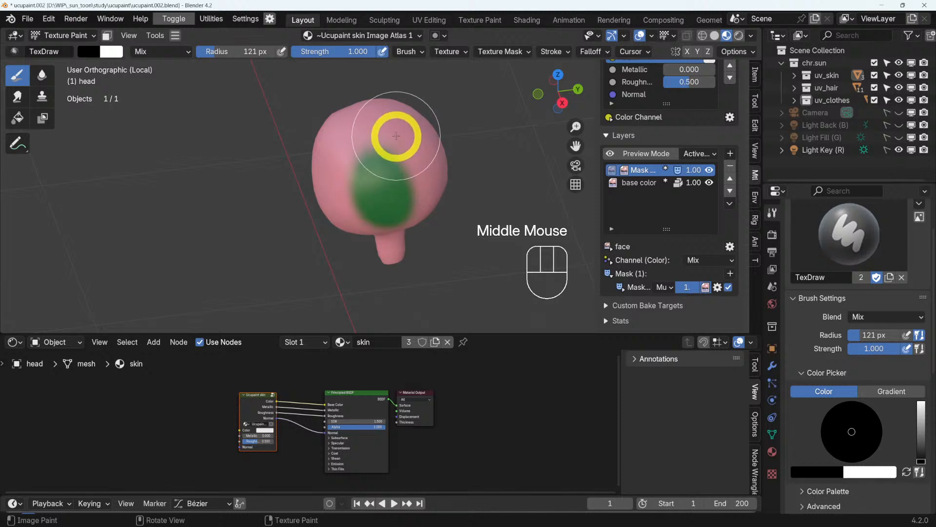
left_click_drag(398, 135, 402, 153)
middle_click_drag(419, 183, 336, 142)
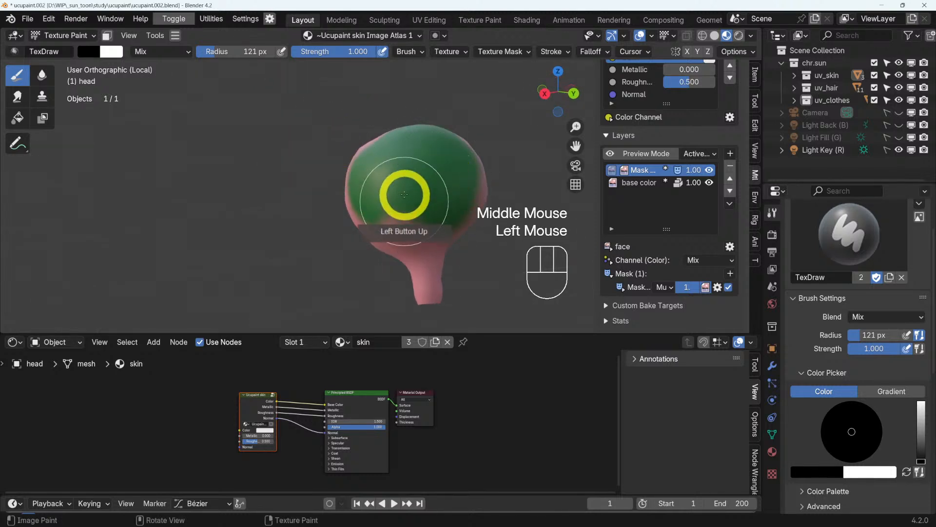
mouse_move(404, 194)
middle_mouse_down()
mouse_move(479, 171)
mouse_move(413, 203)
middle_mouse_up()
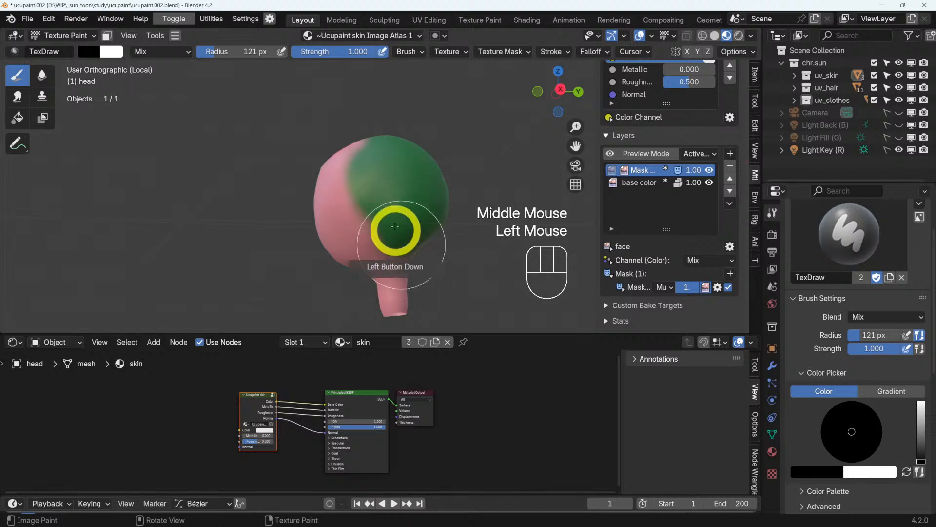
left_click_drag(401, 233, 403, 218)
middle_click_drag(404, 218, 411, 224)
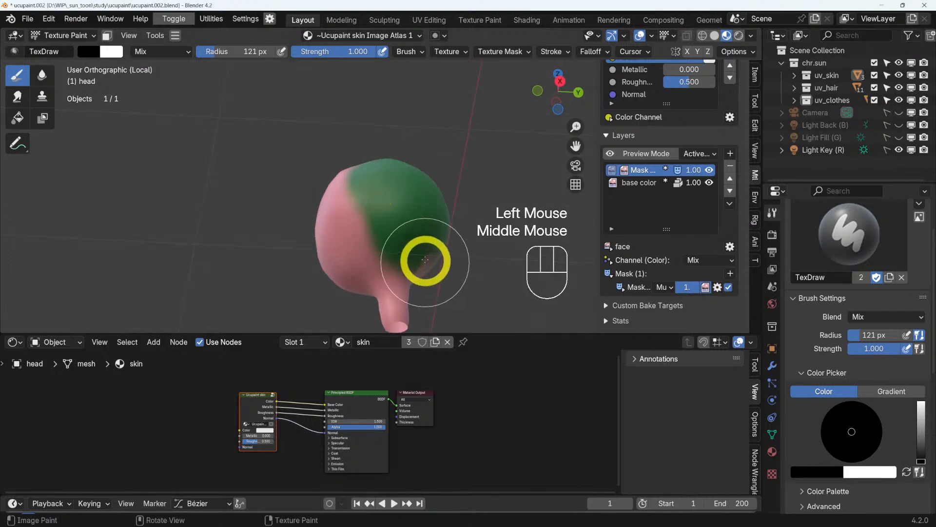
middle_click_drag(425, 260, 320, 299)
middle_click_drag(463, 203, 344, 186, "shift")
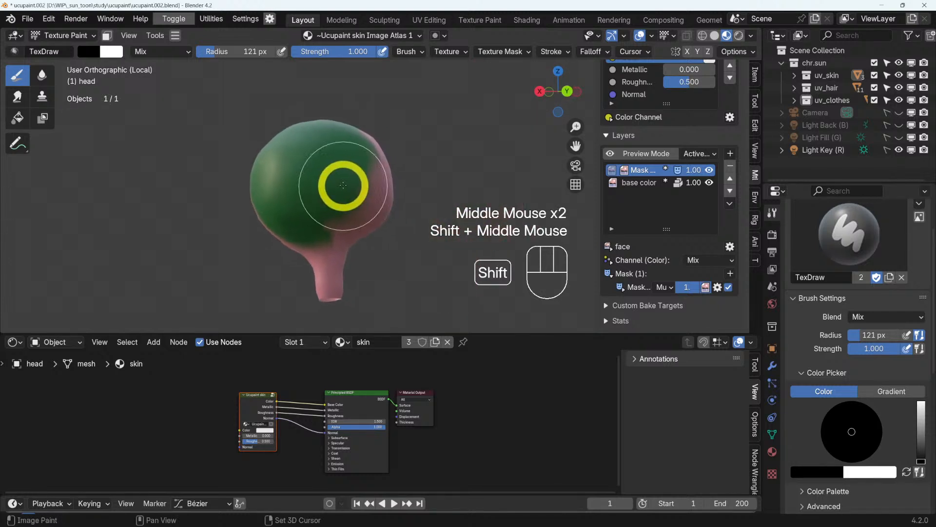
left_click_drag(343, 185, 331, 226)
- Paint black on the face mask over the rear half of the head's opposite side, down to where the neck starts
middle_click_drag(358, 180, 397, 95)
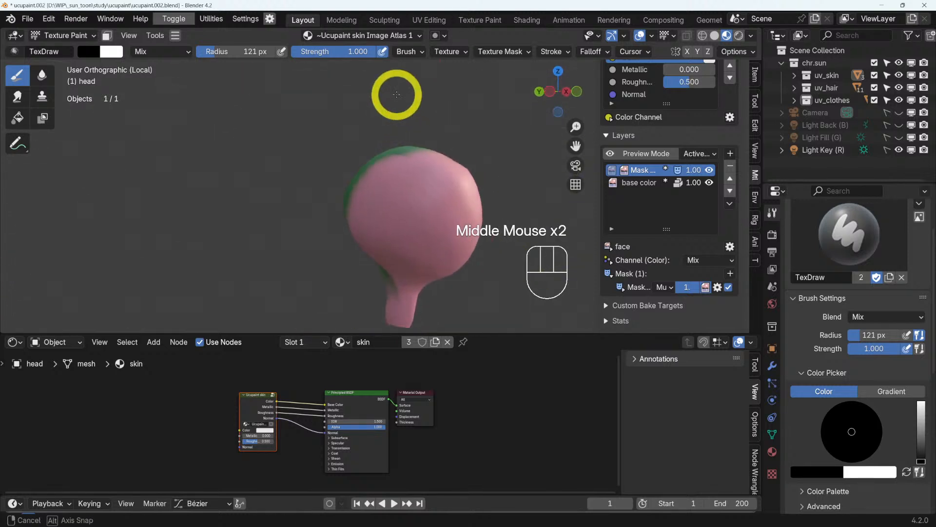
mouse_move(410, 177)
middle_mouse_down("shift")
mouse_move(364, 151)
mouse_move(416, 196)
mouse_move(409, 191)
middle_mouse_up("shift")
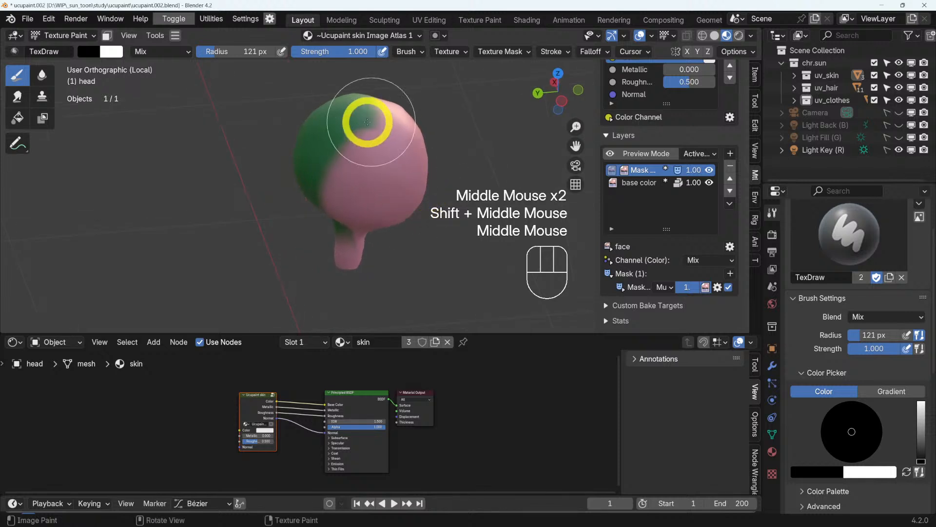
left_click_drag(364, 115, 357, 174)
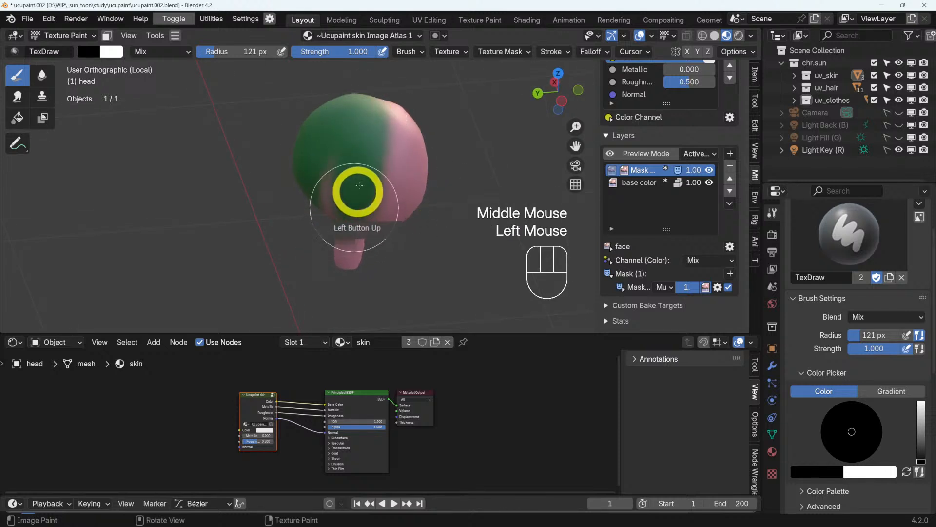
middle_click_drag(359, 186, 367, 130)
left_click_drag(342, 161, 338, 166)
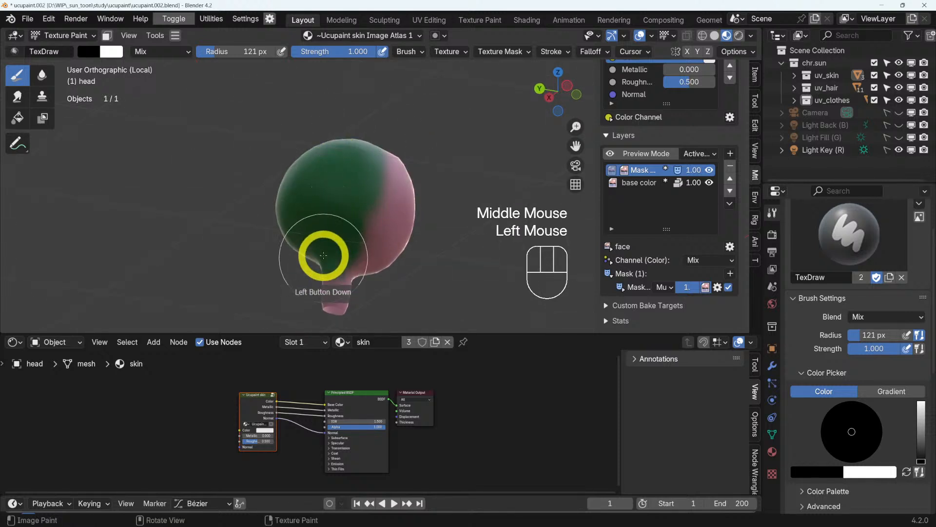
left_click_drag(322, 260, 324, 269)
- Paint black on the face mask around the whole neck to hide the remaining pink
mouse_move(336, 264)
middle_mouse_down()
mouse_move(489, 270)
mouse_move(478, 266)
middle_mouse_up()
mouse_move(360, 215)
middle_mouse_down("shift")
mouse_move(390, 196)
mouse_move(376, 220)
mouse_move(429, 198)
mouse_move(362, 164)
middle_mouse_up("shift")
left_click_drag(365, 217, 367, 217)
mouse_move(367, 216)
middle_mouse_down()
mouse_move(419, 203)
mouse_move(359, 184)
middle_mouse_up()
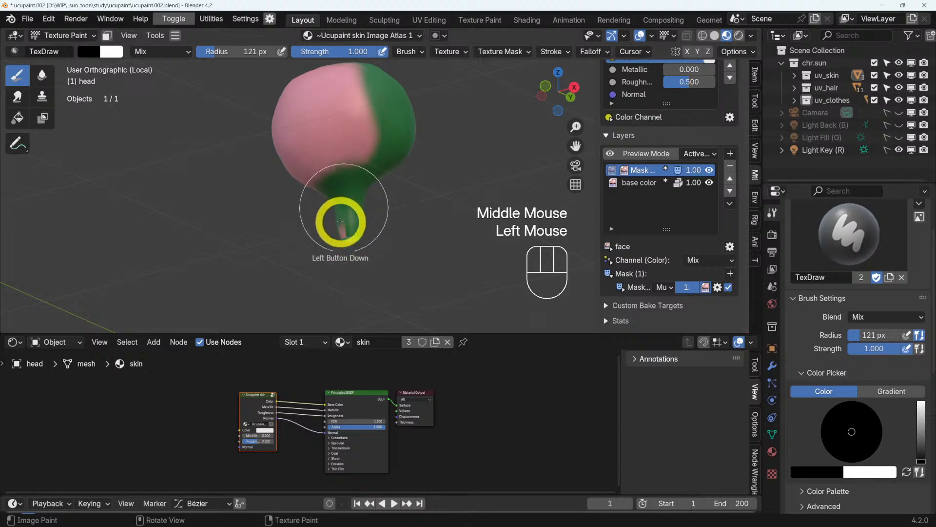
middle_click_drag(344, 225, 367, 233)
scroll(321, 213, "up", 3)
scroll(321, 214, "down", 2)
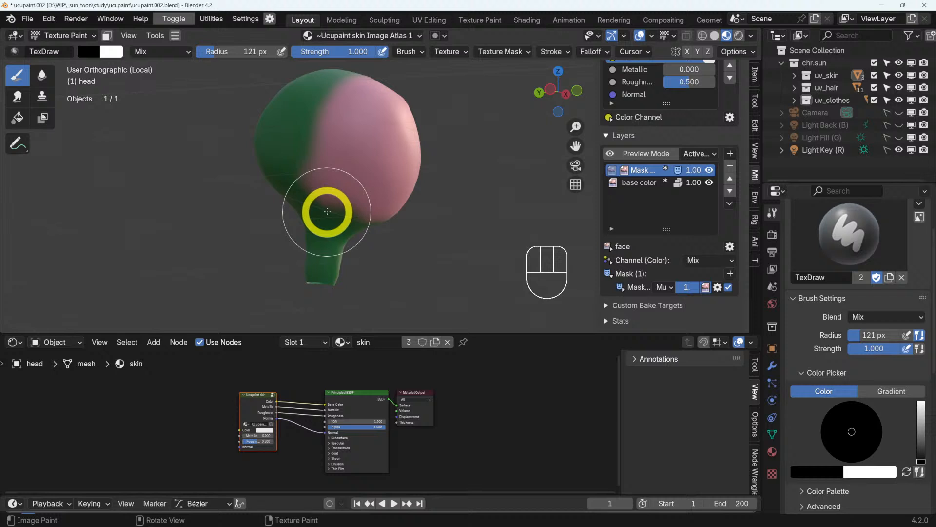
- Reduce the brush radius to 45 px and paint black along the jaw and cheek to sharpen the face mask's edge
scroll(330, 165, "up", 2)
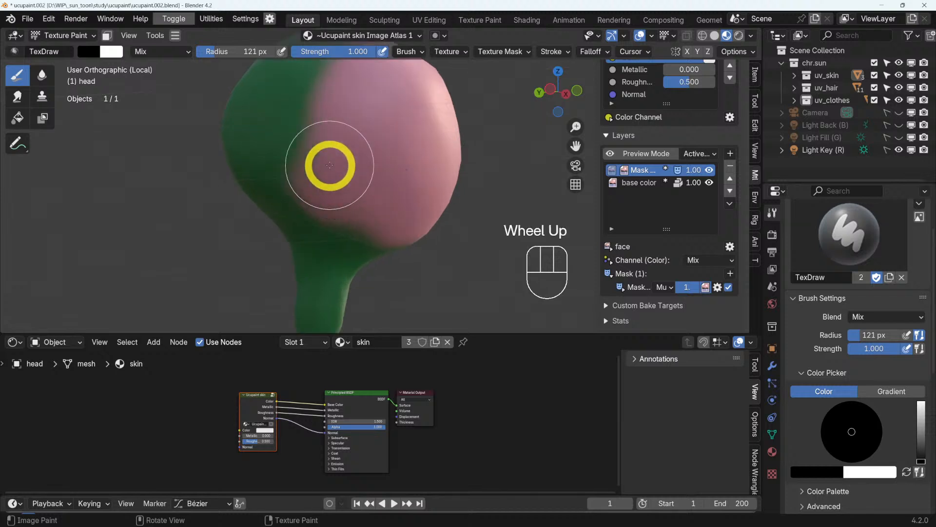
scroll(330, 167, "down", 2)
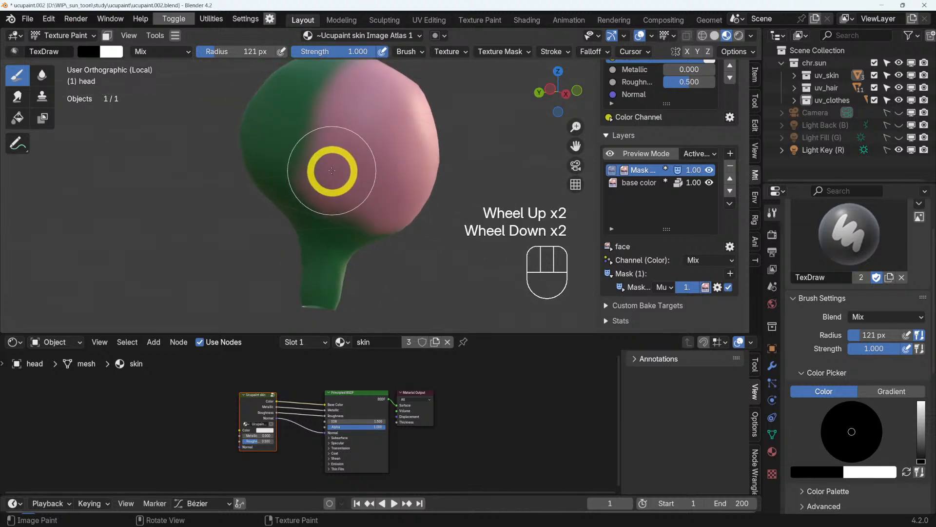
key("f")
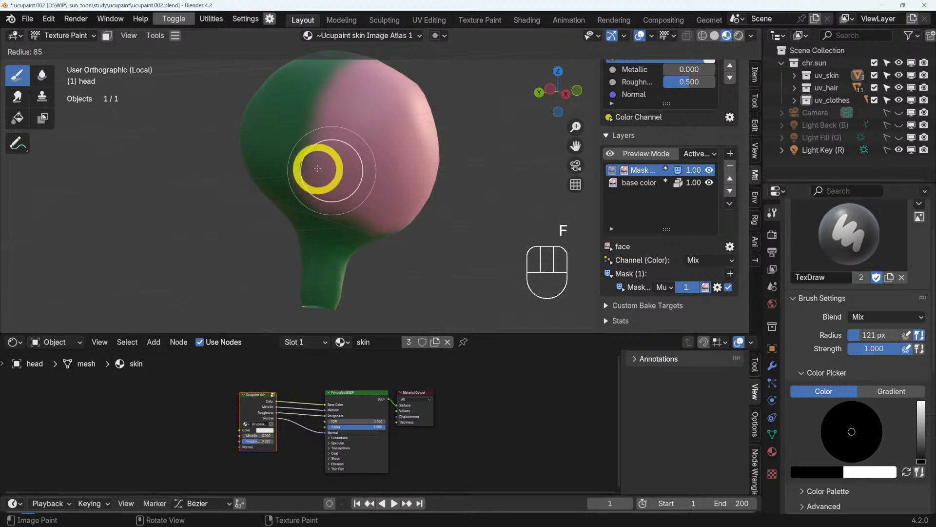
left_click(307, 169)
left_click(306, 126)
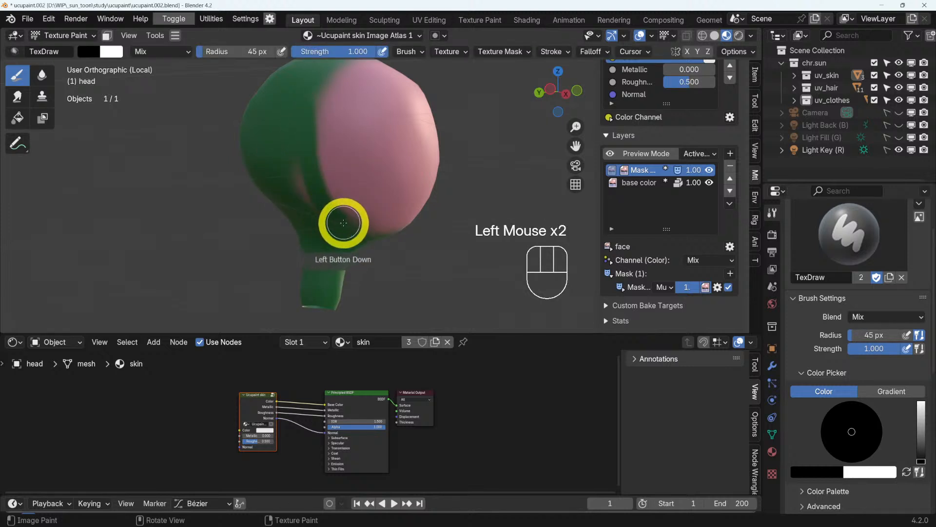
mouse_move(344, 223)
left_mouse_down()
mouse_move(303, 103)
mouse_move(297, 168)
left_mouse_up()
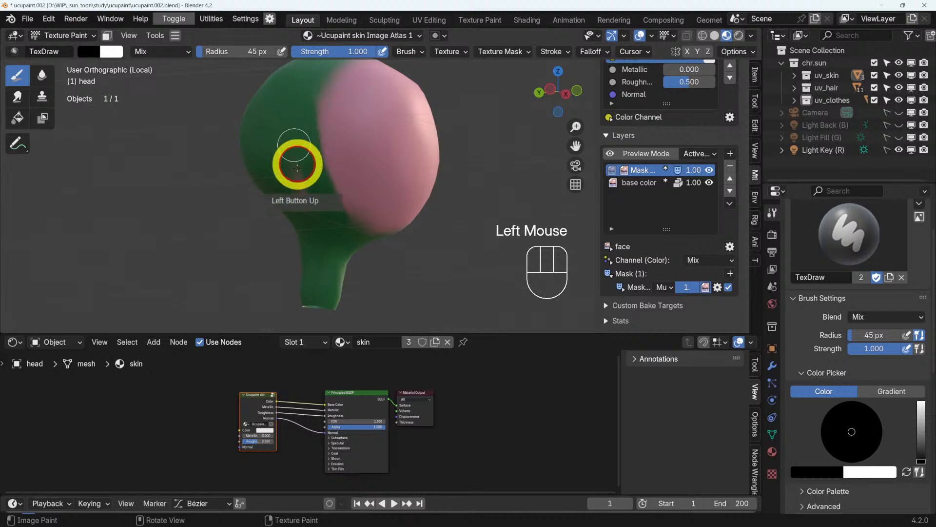
- Open the brush's Stroke settings and examine the Stabilize Stroke option
scroll(345, 161, "down", 2)
middle_click_drag(345, 161, 334, 191, "shift")
mouse_move(334, 192)
middle_mouse_down()
mouse_move(335, 204)
mouse_move(340, 199)
middle_mouse_up()
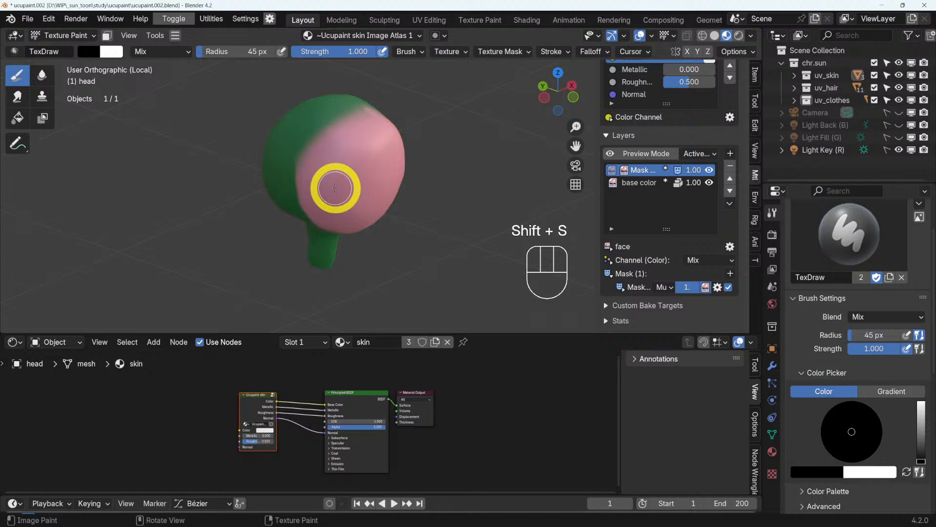
left_click(560, 52)
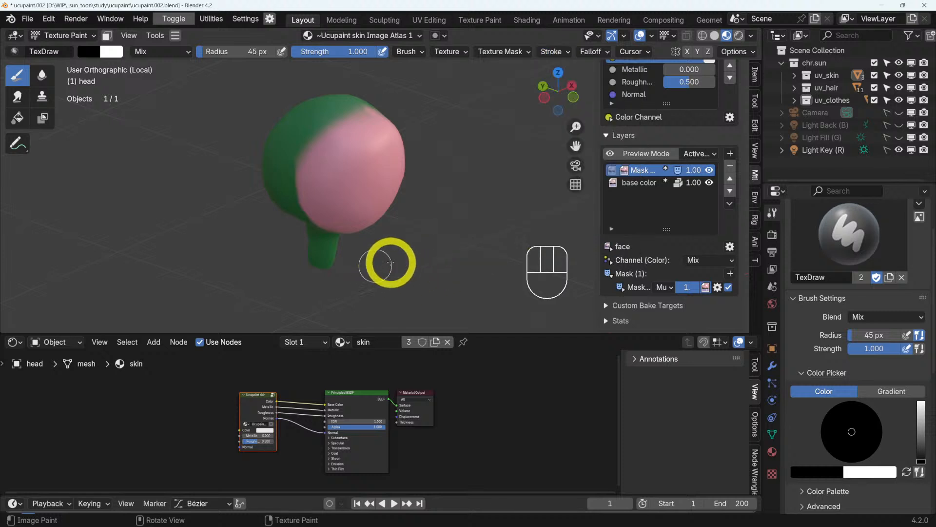
scroll(802, 348, "down", 5)
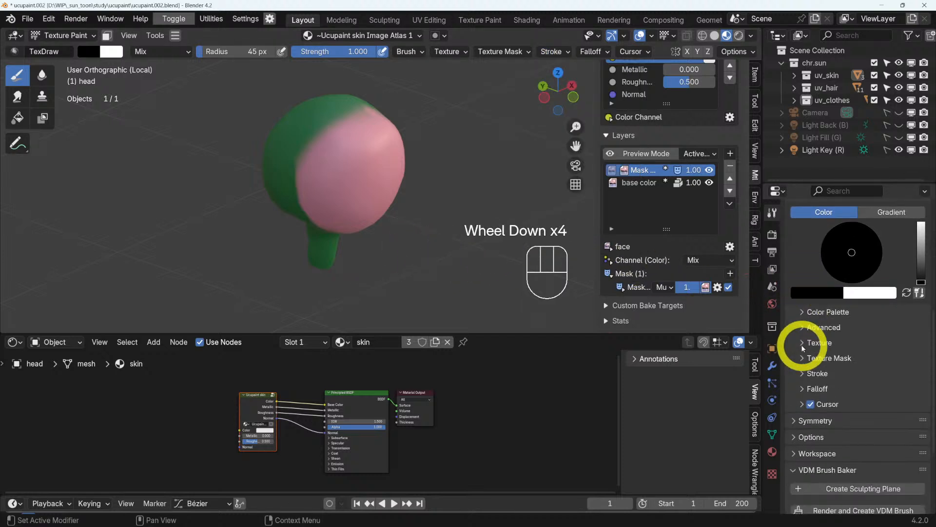
left_click(804, 323)
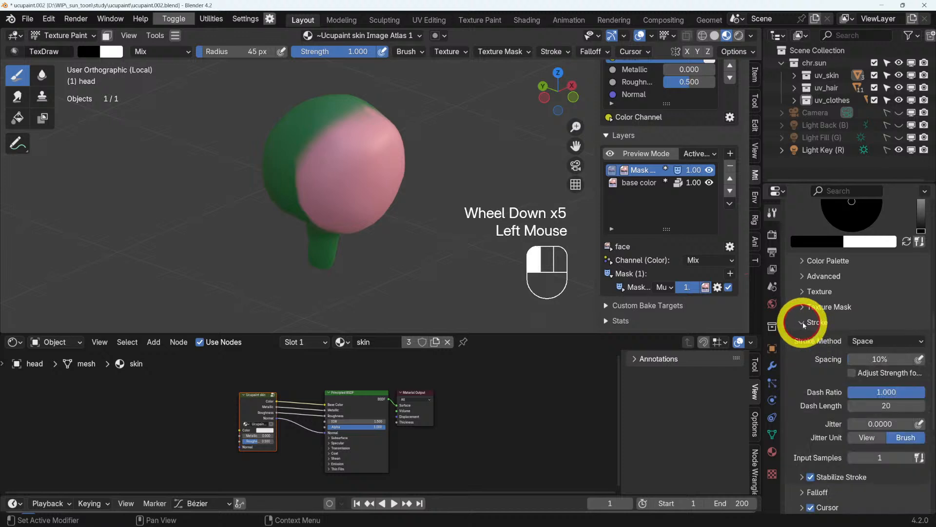
scroll(829, 327, "down", 2)
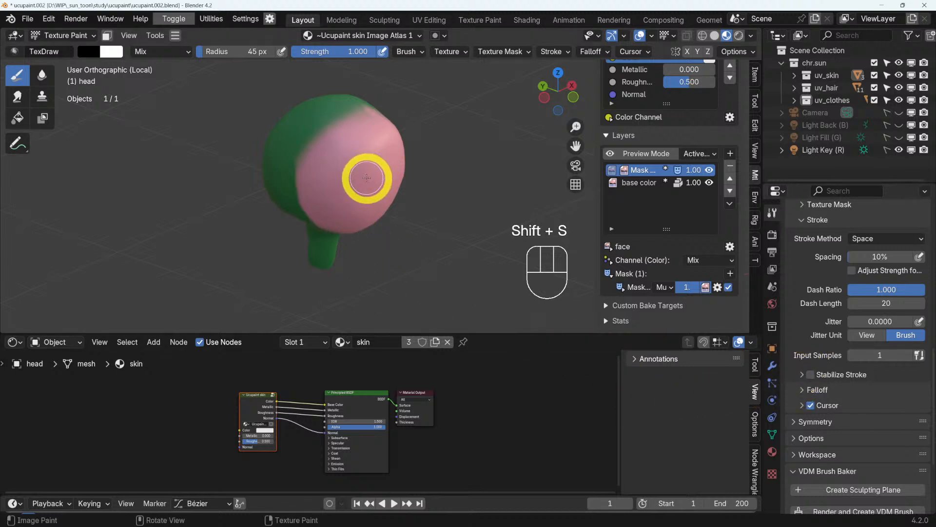
scroll(343, 124, "up", 3)
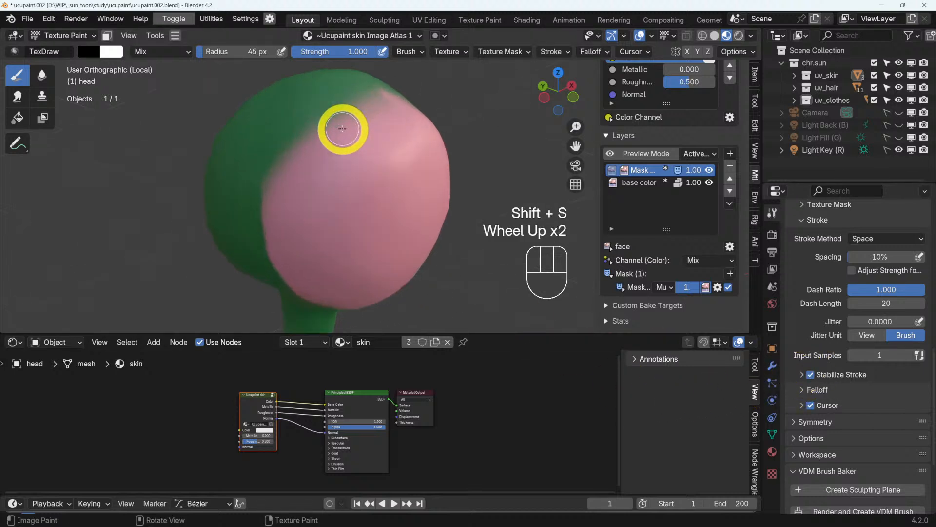
- Paint black on the face mask down one side of the face and across the top of the forehead to even out its edge
middle_click_drag(342, 142, 320, 106)
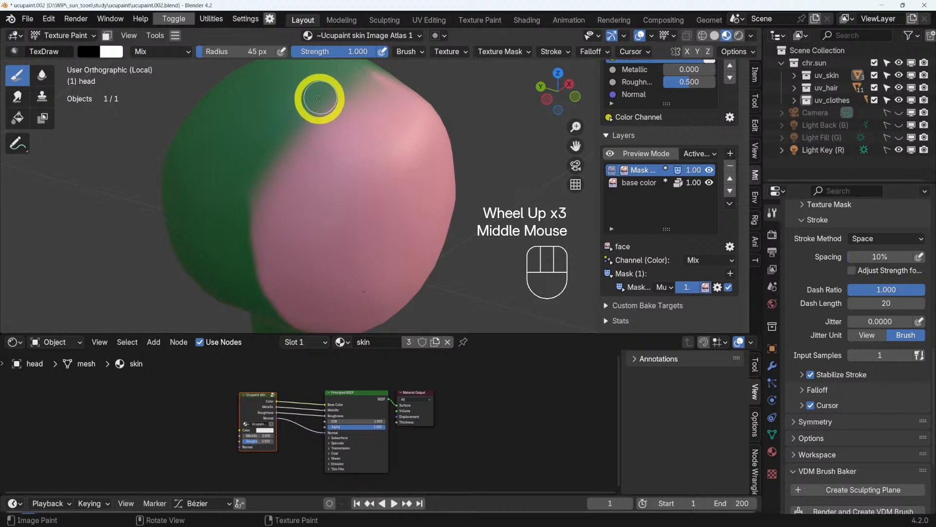
mouse_move(329, 89)
left_mouse_down()
mouse_move(255, 189)
mouse_move(242, 314)
left_mouse_up()
scroll(361, 195, "down", 2)
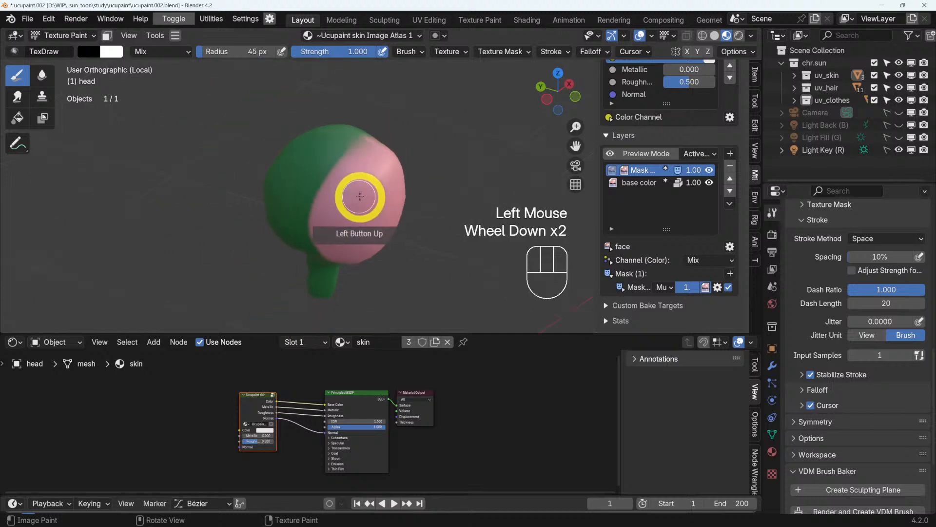
mouse_move(359, 194)
middle_mouse_down()
mouse_move(237, 226)
mouse_move(268, 259)
mouse_move(284, 255)
middle_mouse_up()
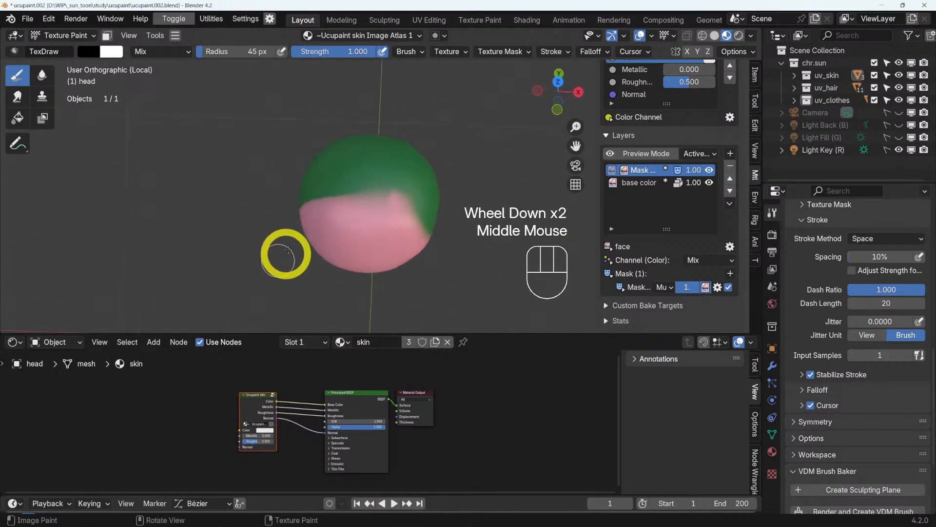
mouse_move(317, 193)
left_mouse_down()
mouse_move(389, 200)
mouse_move(449, 224)
mouse_move(368, 180)
mouse_move(441, 216)
left_mouse_up()
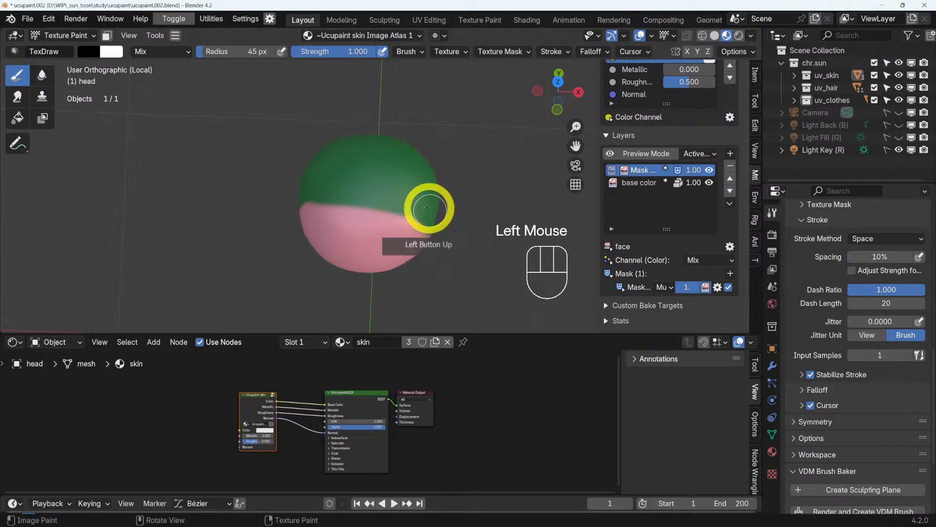
- Paint black on the face mask down the opposite temple and cheek to the jaw, smoothing that side's edge
middle_click_drag(427, 207, 374, 149)
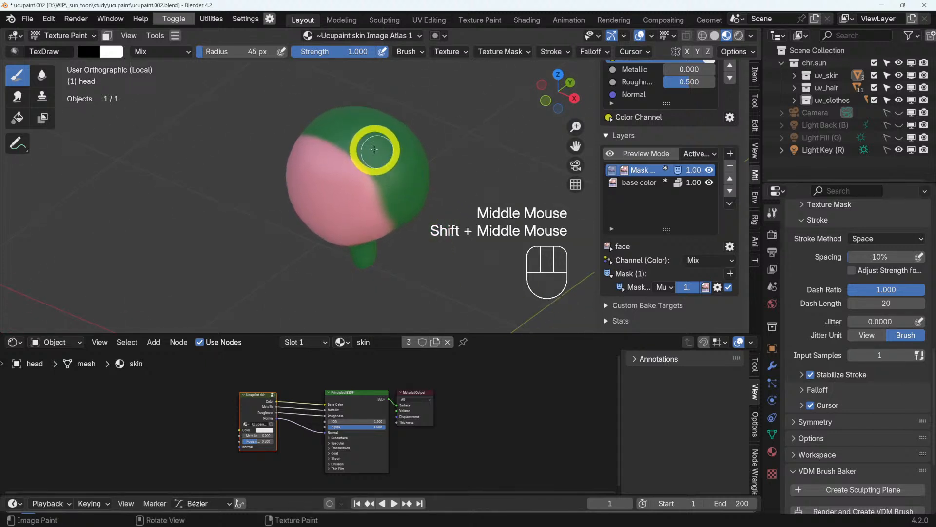
left_click_drag(372, 150, 383, 174)
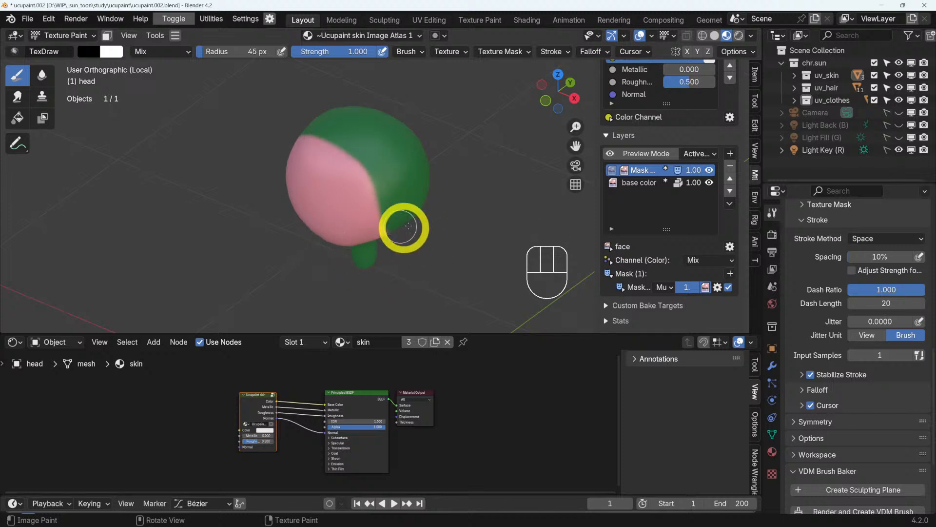
middle_click_drag(409, 226, 388, 189, "shift")
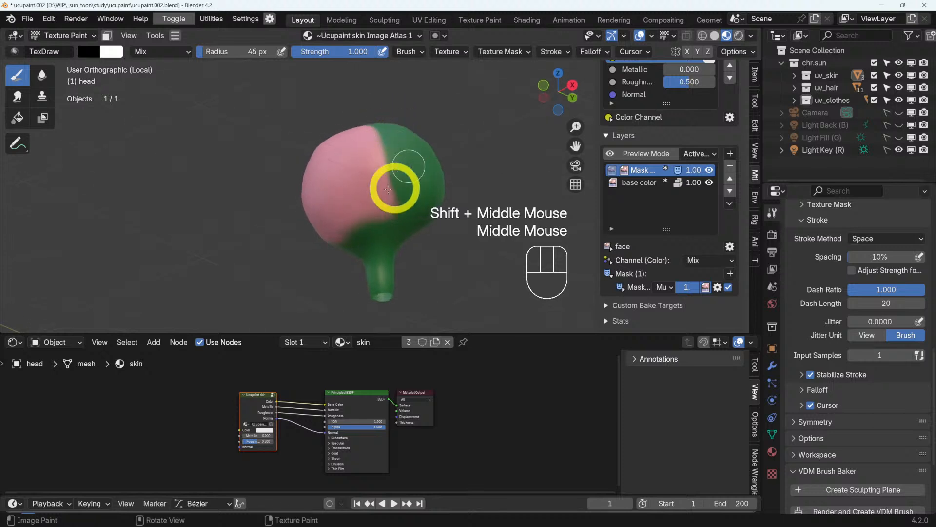
mouse_move(407, 155)
left_mouse_down()
mouse_move(397, 147)
mouse_move(395, 198)
mouse_move(372, 247)
mouse_move(402, 212)
mouse_move(388, 235)
left_mouse_up()
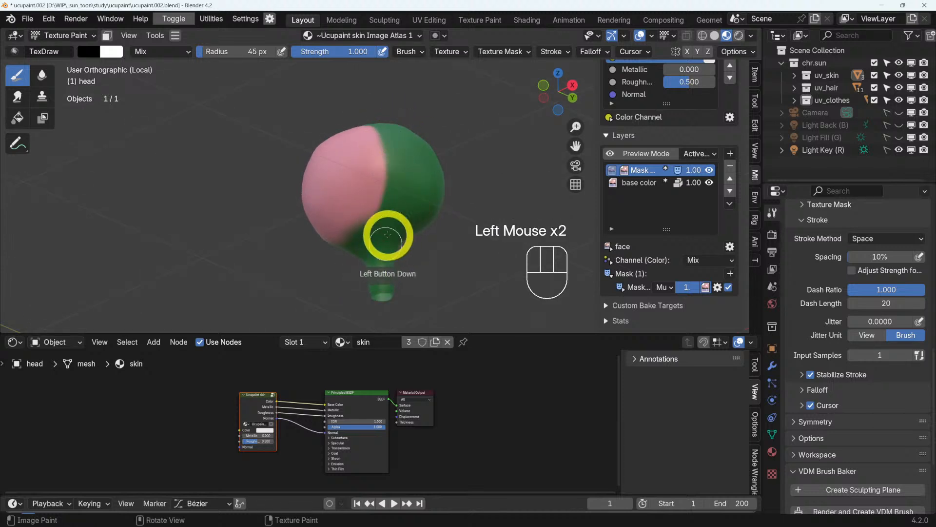
- Paint black on the face mask beneath the chin and along the jawline from one side to the other
middle_click_drag(377, 222, 437, 209)
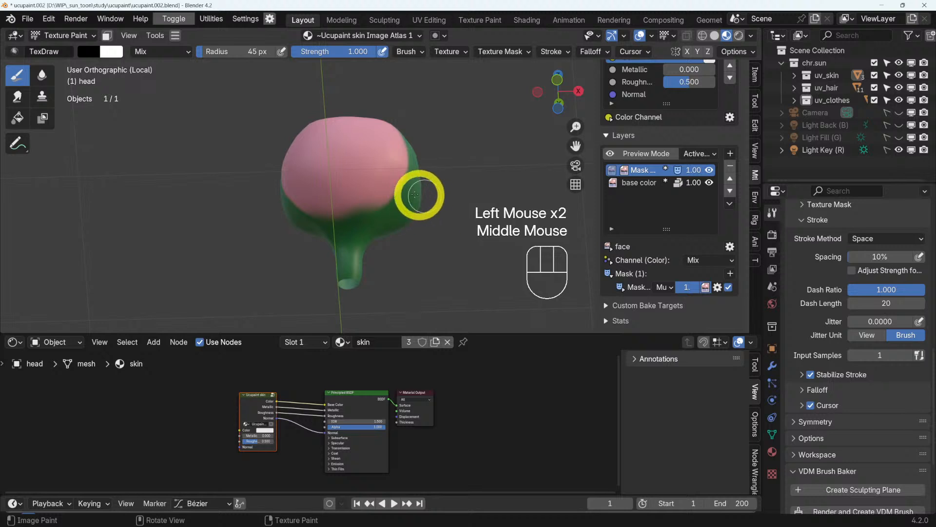
mouse_move(418, 192)
left_mouse_down()
mouse_move(384, 219)
mouse_move(314, 220)
mouse_move(257, 203)
mouse_move(276, 212)
left_mouse_up()
middle_click_drag(275, 213, 376, 255)
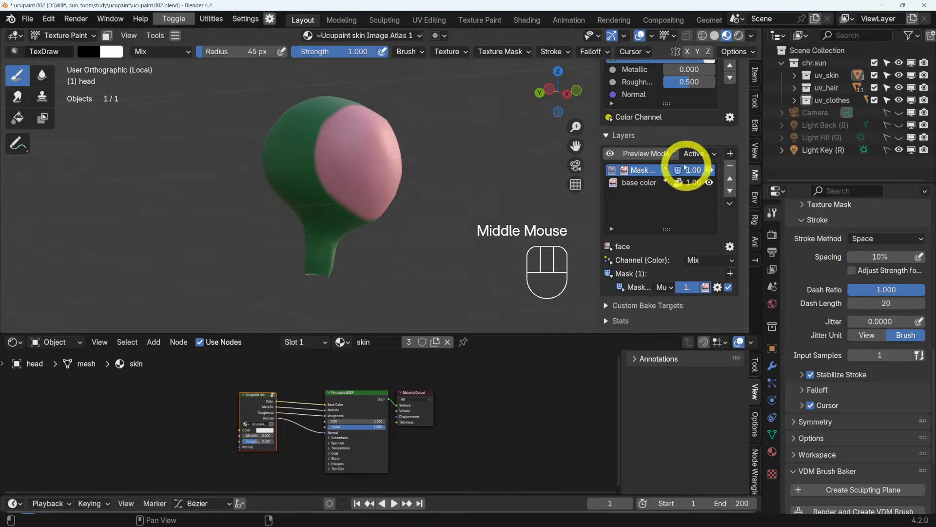
- Refine the face mask's edge with black from the upper temple down the first side of the face to the jaw
middle_click_drag(350, 157, 335, 111)
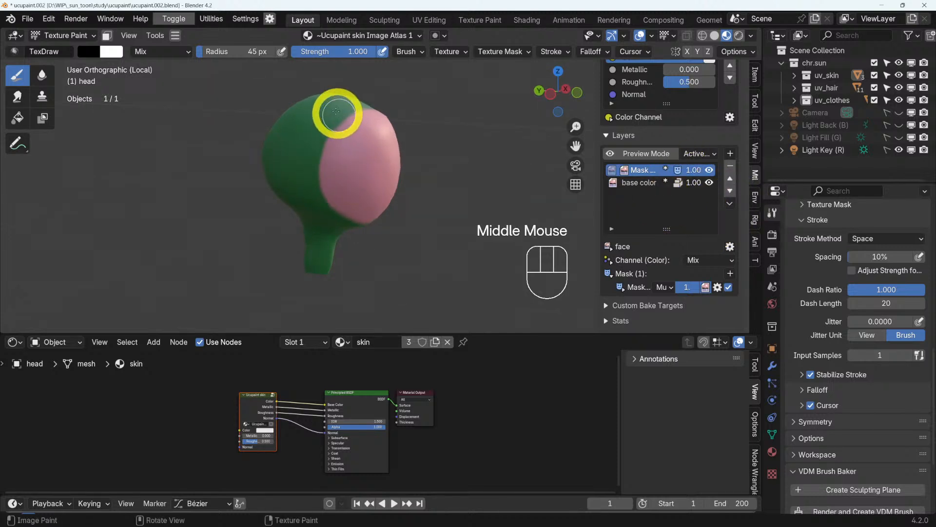
mouse_move(334, 111)
left_mouse_down()
mouse_move(314, 168)
mouse_move(328, 236)
mouse_move(376, 259)
mouse_move(421, 252)
left_mouse_up()
middle_click_drag(420, 252, 388, 224)
mouse_move(308, 176)
left_mouse_down()
mouse_move(330, 223)
mouse_move(361, 255)
left_mouse_up()
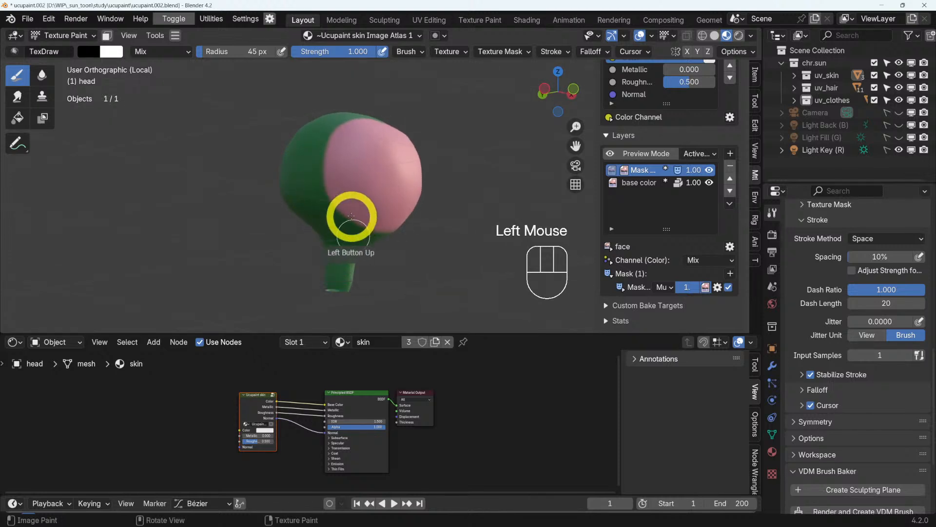
- Check the face mask's edge around the head and save the blend file
mouse_move(349, 216)
middle_mouse_down()
mouse_move(421, 259)
mouse_move(385, 242)
mouse_move(303, 238)
mouse_move(232, 215)
middle_mouse_up()
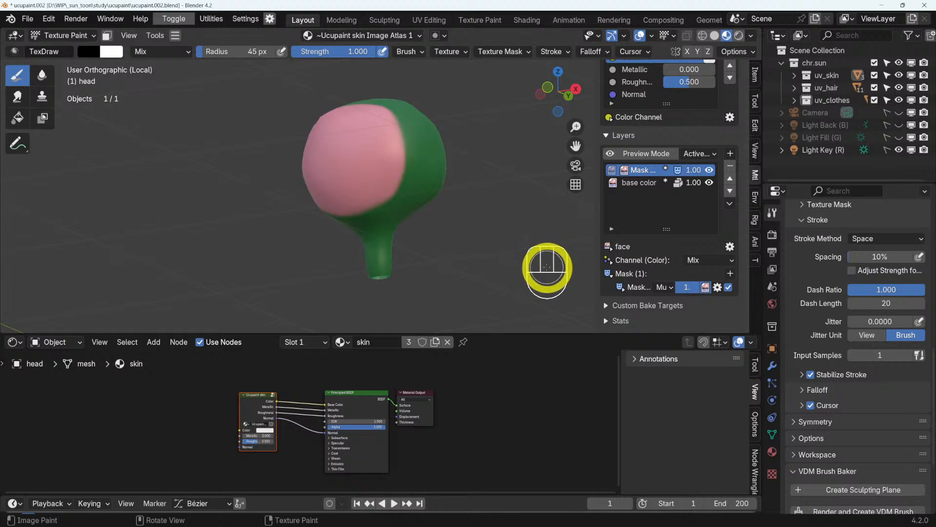
middle_click_drag(435, 165, 427, 186)
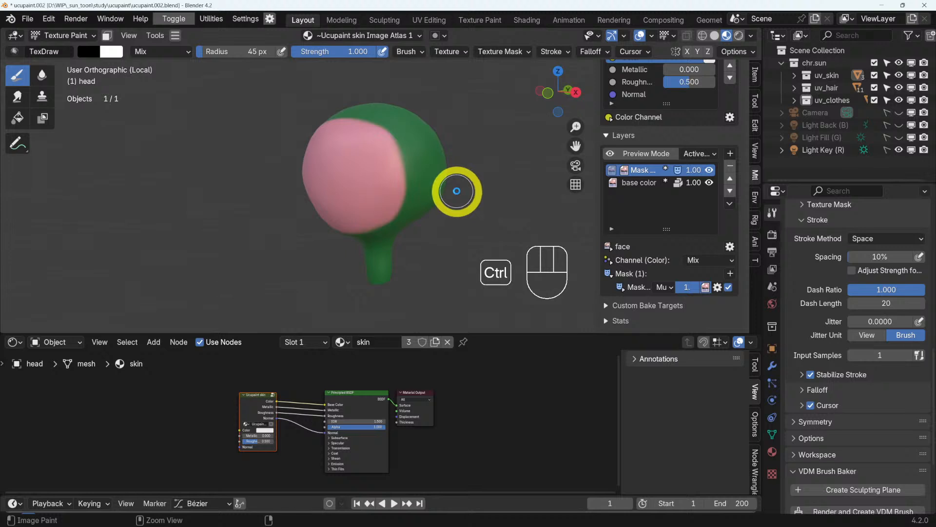
key("ctrl+s")
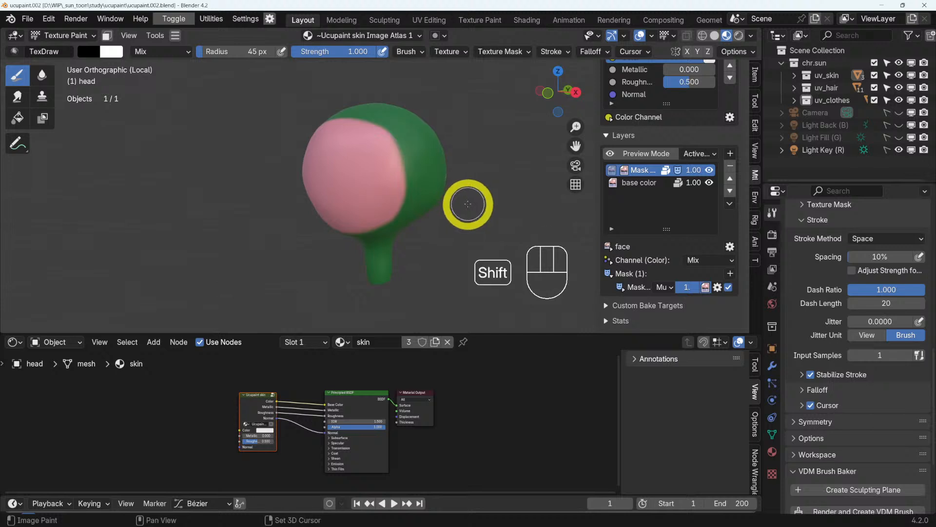
- Bake a Paint Base layer named "skin Paint Base" at 1024 × 1024 with Use Image Atlas enabled
middle_click_drag(468, 204, 410, 200, "shift")
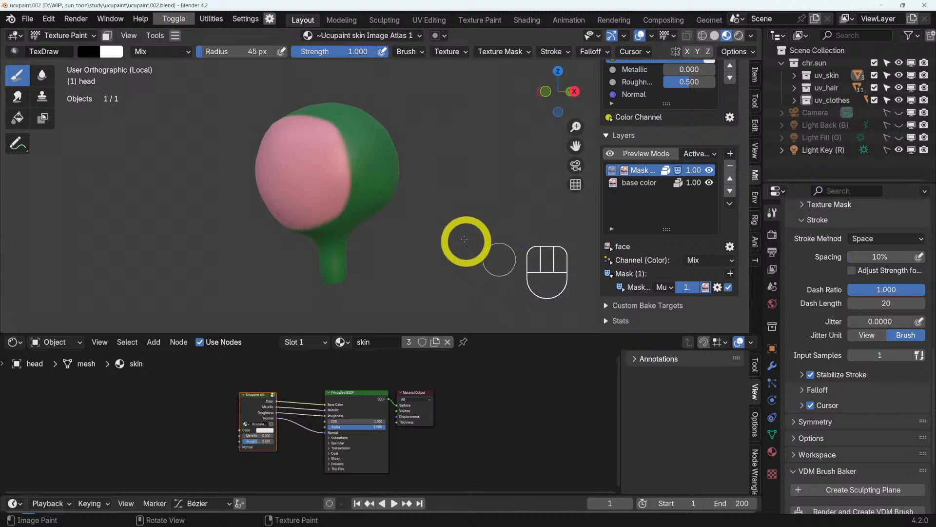
scroll(437, 210, "up", 2)
scroll(436, 211, "down", 2)
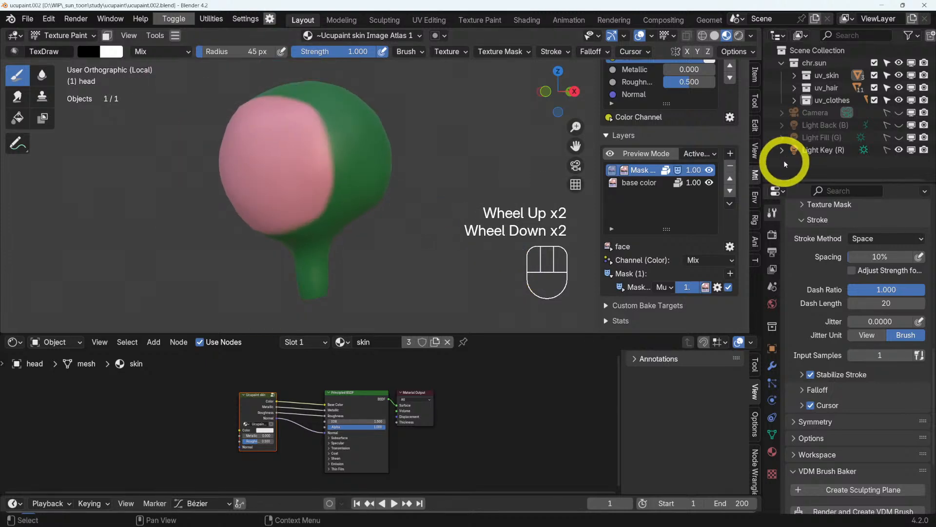
left_click(730, 154)
left_click(730, 155)
left_click(732, 155)
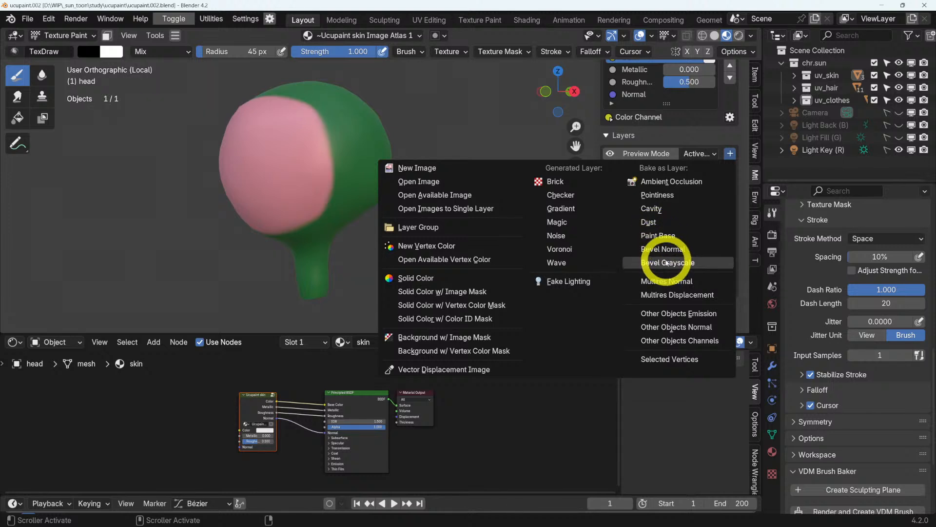
left_click(658, 237)
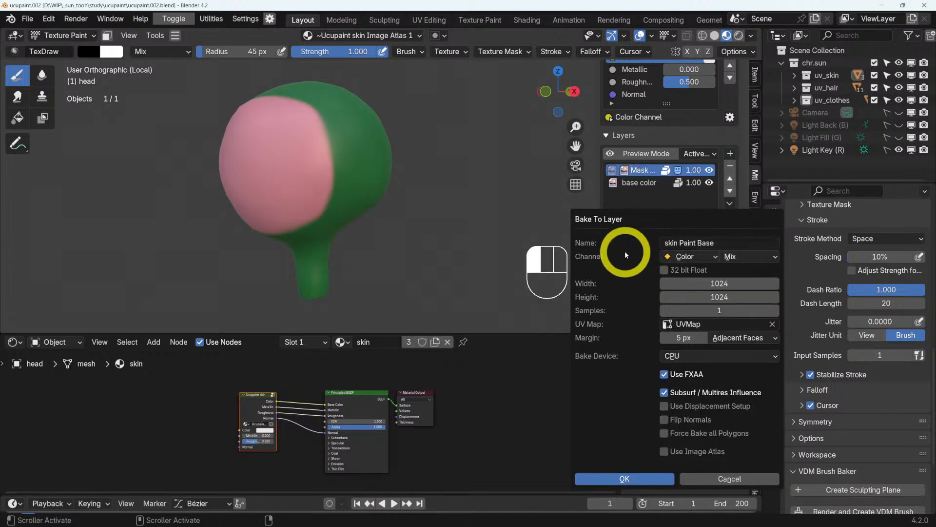
left_click(664, 451)
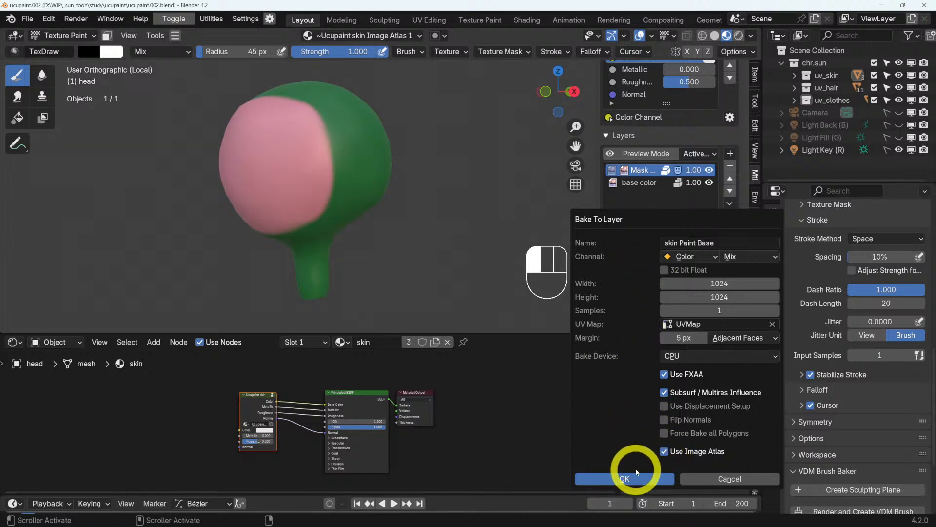
left_click(635, 482)
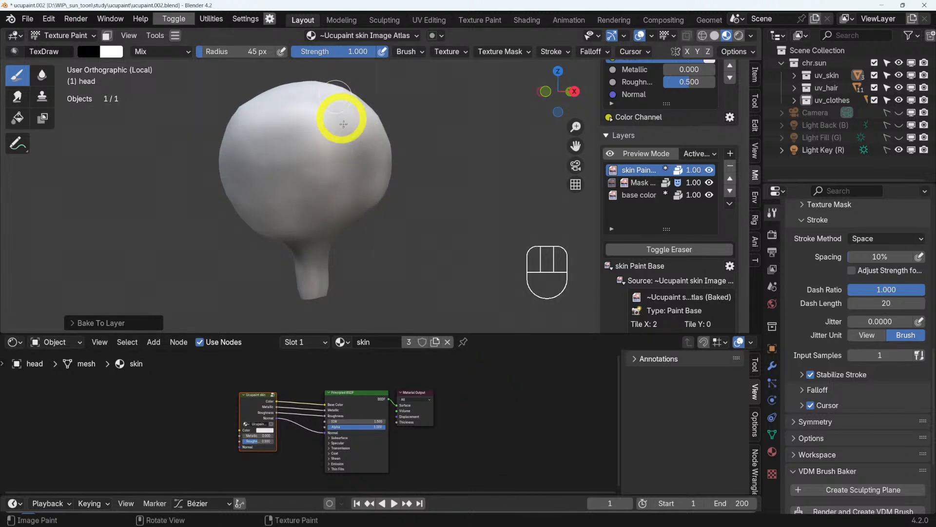
- Examine the baked Paint Base layer around the head and compare the head with the layer hidden and shown
mouse_move(344, 125)
middle_mouse_down()
mouse_move(359, 161)
mouse_move(506, 174)
middle_mouse_up()
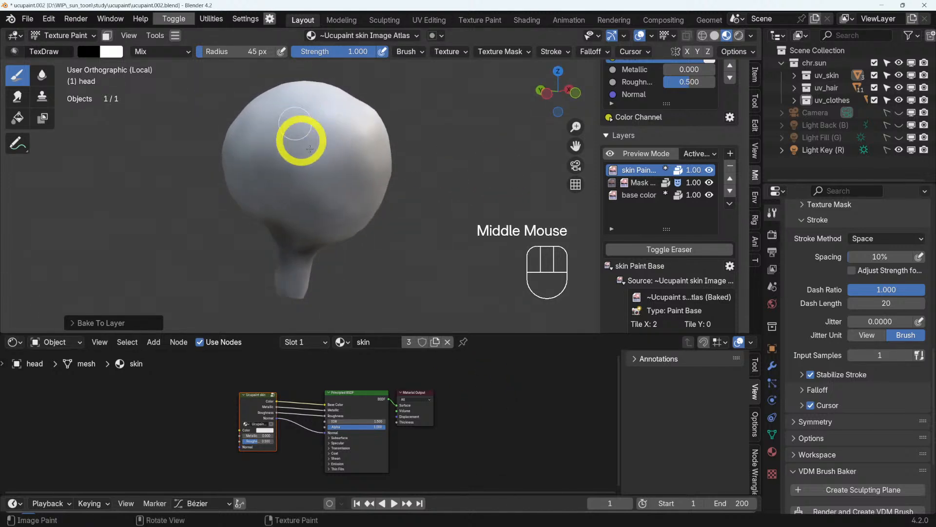
middle_click_drag(376, 193, 314, 90)
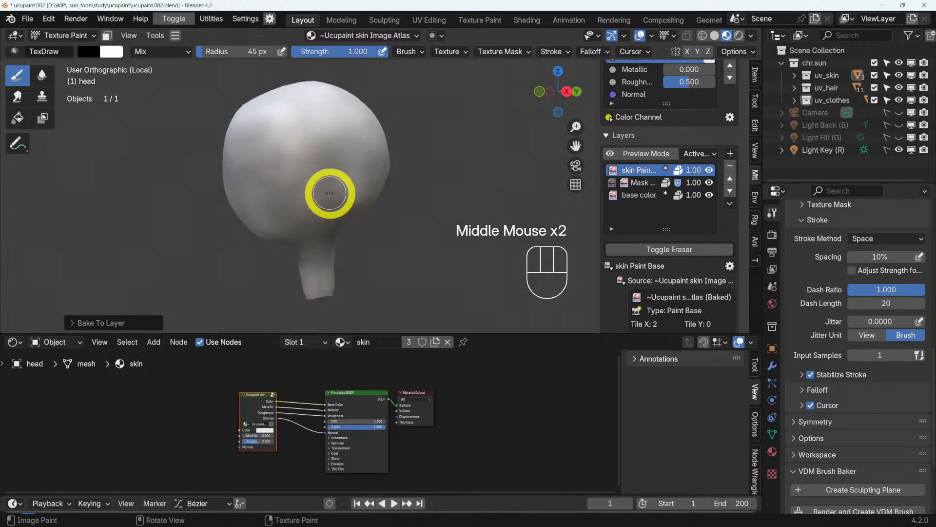
middle_click_drag(328, 195, 303, 205)
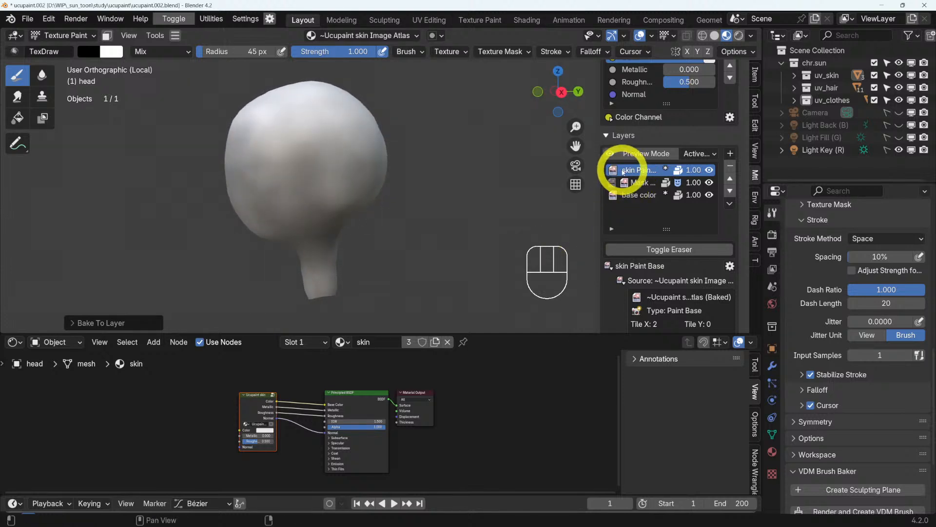
left_click(709, 170)
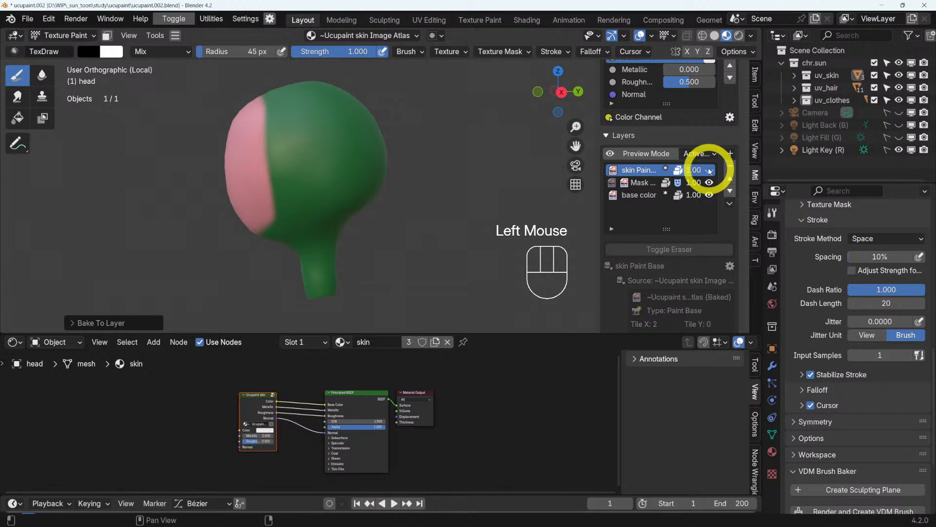
left_click(710, 170)
left_click(710, 171)
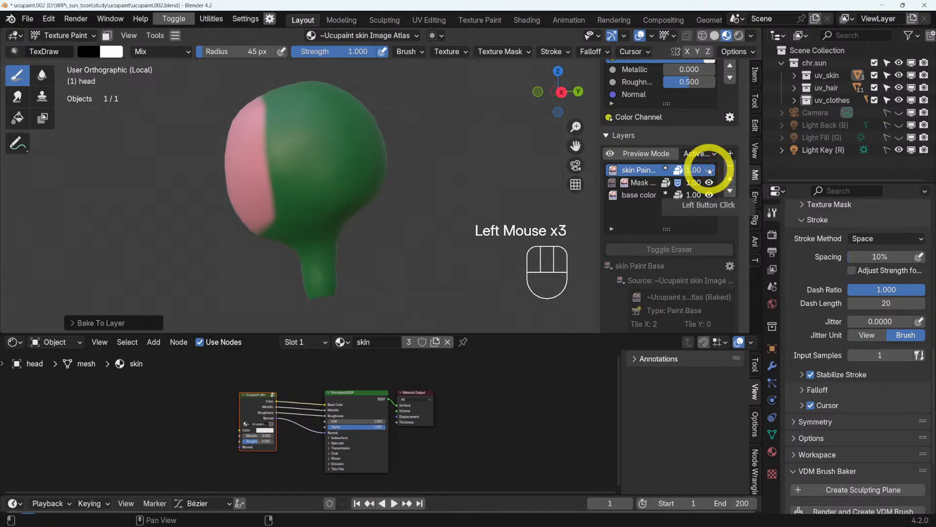
left_click(709, 170)
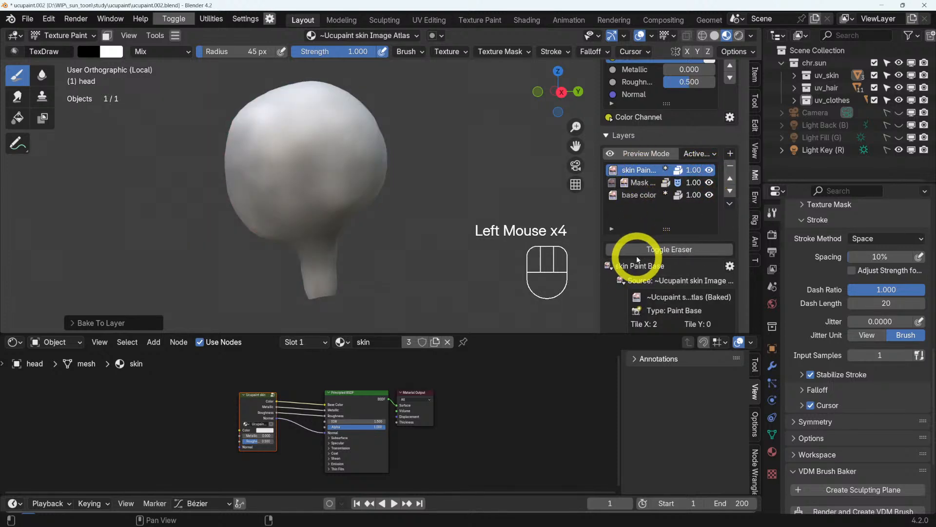
- Collapse the source and layer details of the skin Paint Base layer
scroll(639, 242, "down", 2)
scroll(664, 239, "up", 2)
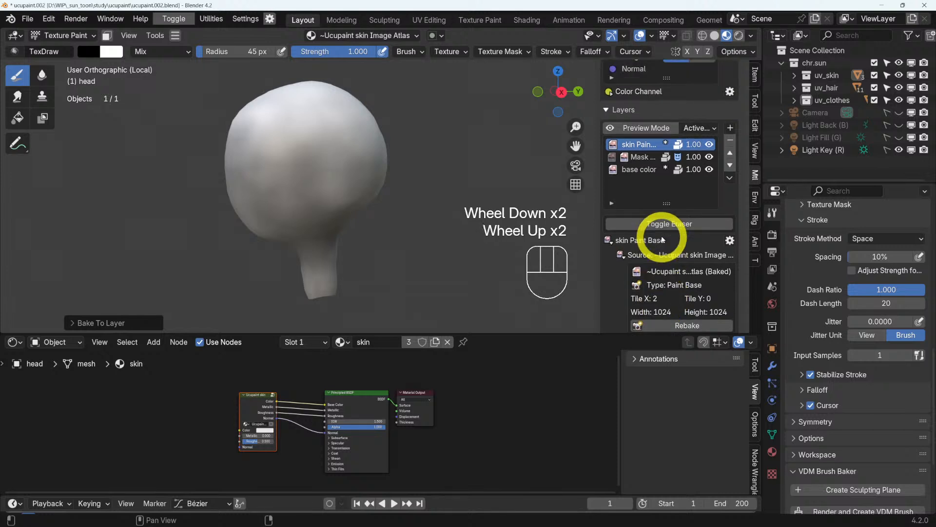
left_click(623, 256)
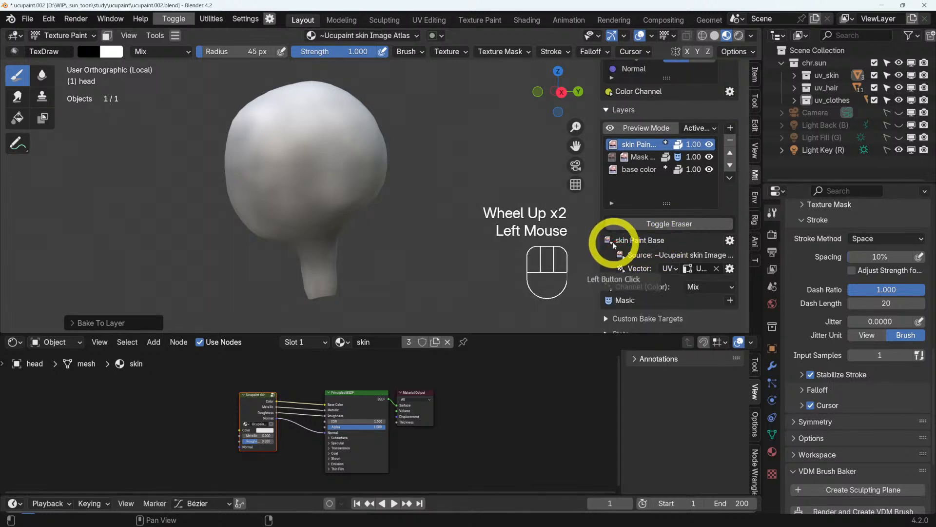
left_click(611, 241)
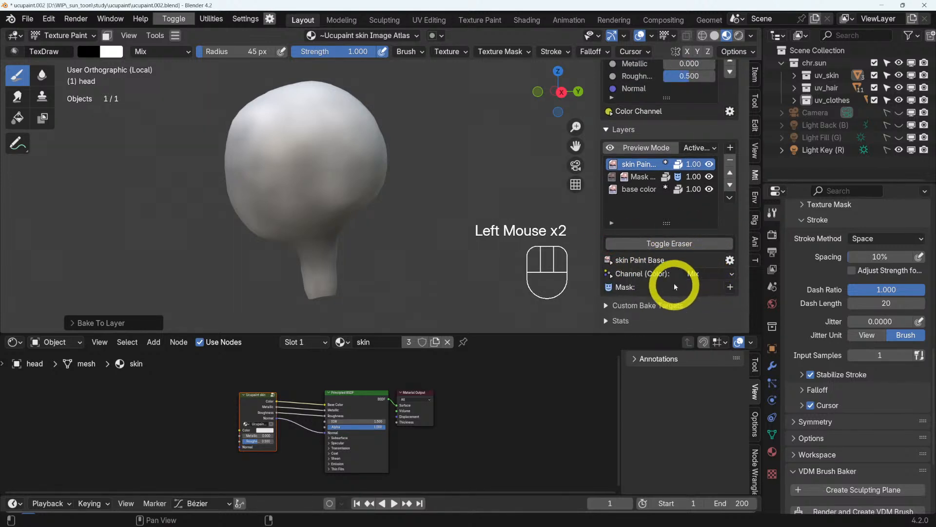
- Enlarge the 3D viewport area and set the skin Paint Base layer's Color channel blend mode to Overlay
scroll(672, 280, "down", 2)
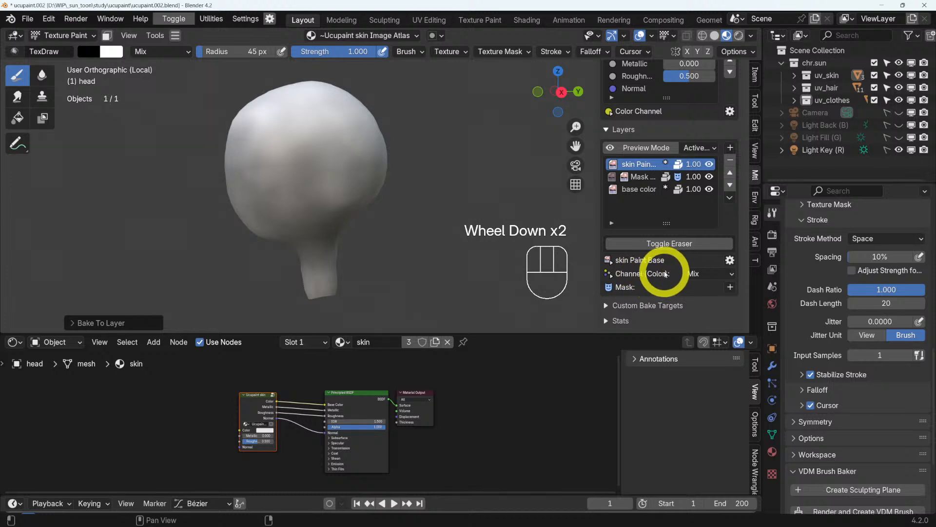
scroll(642, 90, "up", 2)
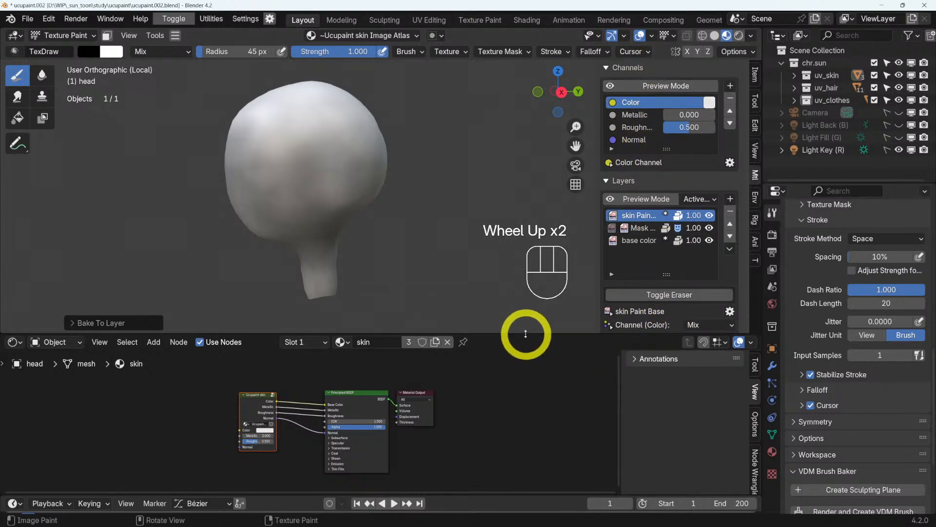
left_click_drag(526, 333, 644, 392)
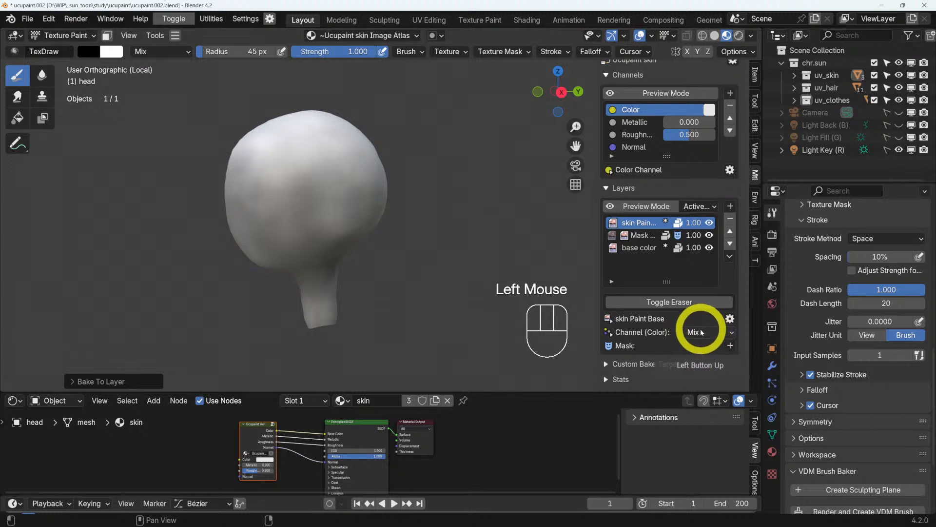
left_click(700, 333)
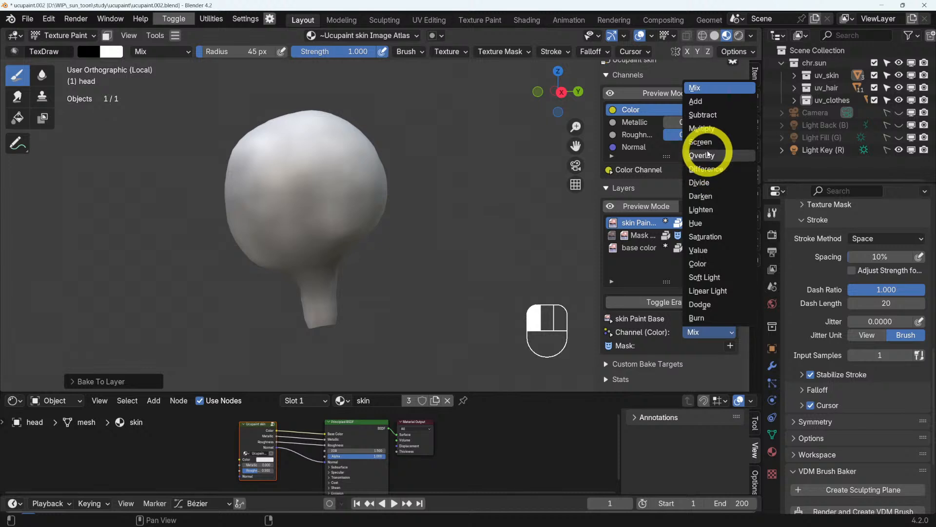
left_click(703, 156)
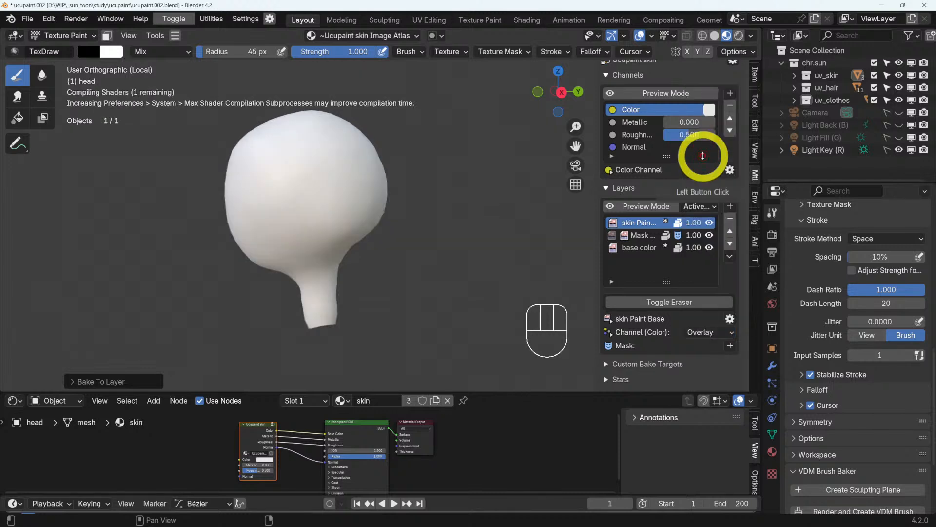
- Compare the head's shading around the face with the skin Paint Base layer hidden and shown
middle_click_drag(364, 258, 447, 197)
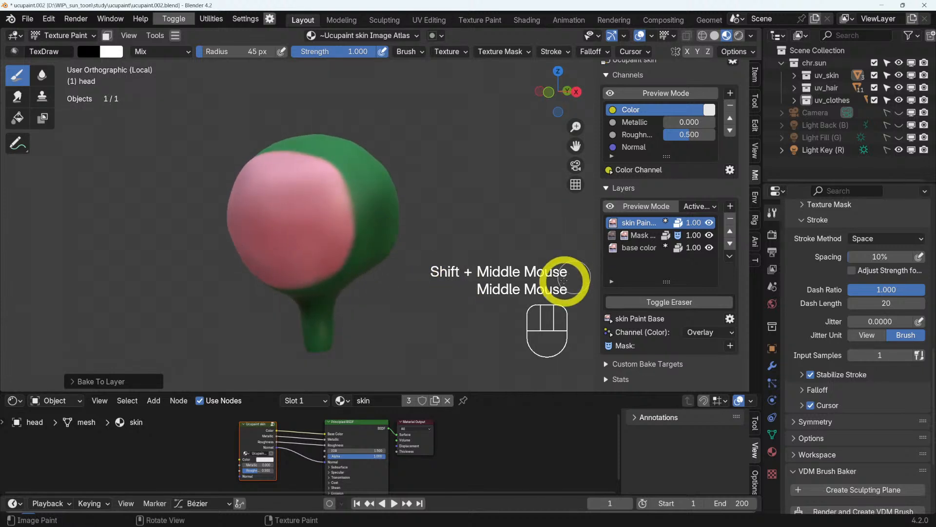
left_click(710, 223)
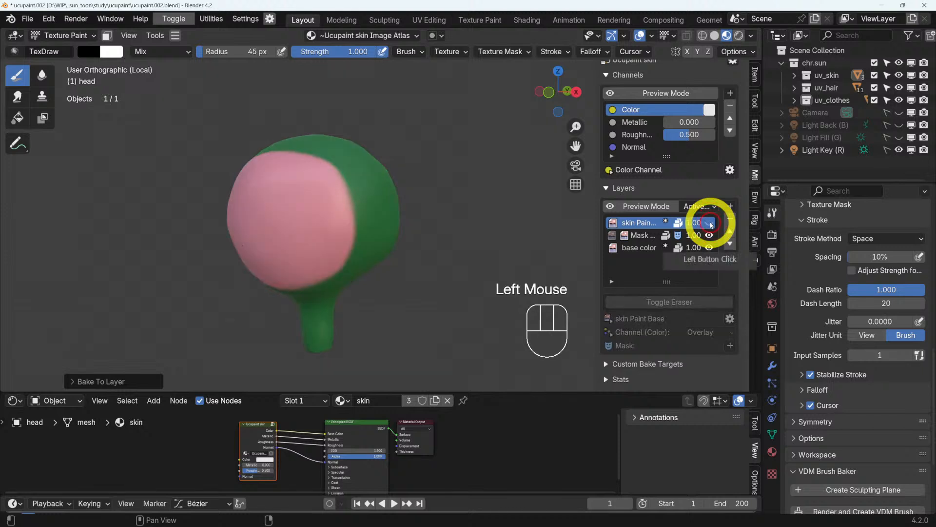
left_click(709, 223)
left_click(709, 223)
left_click(709, 223)
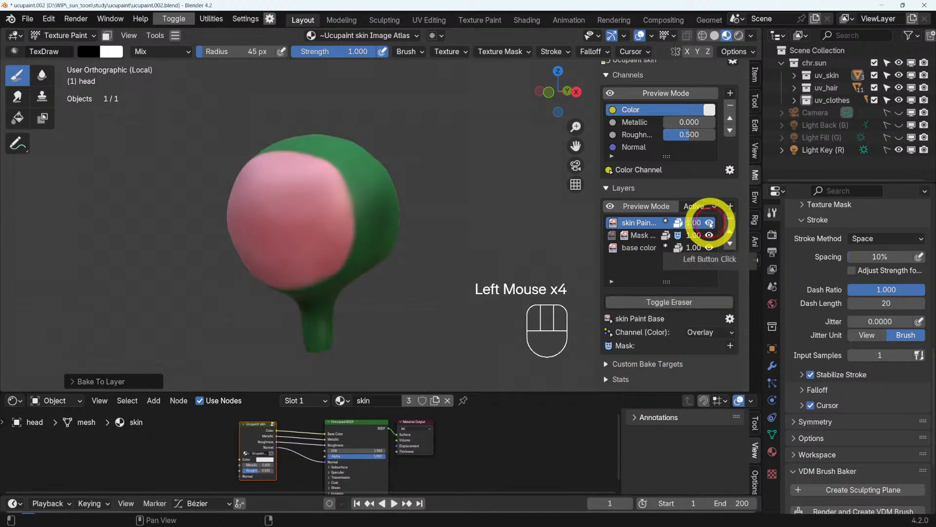
left_click(710, 223)
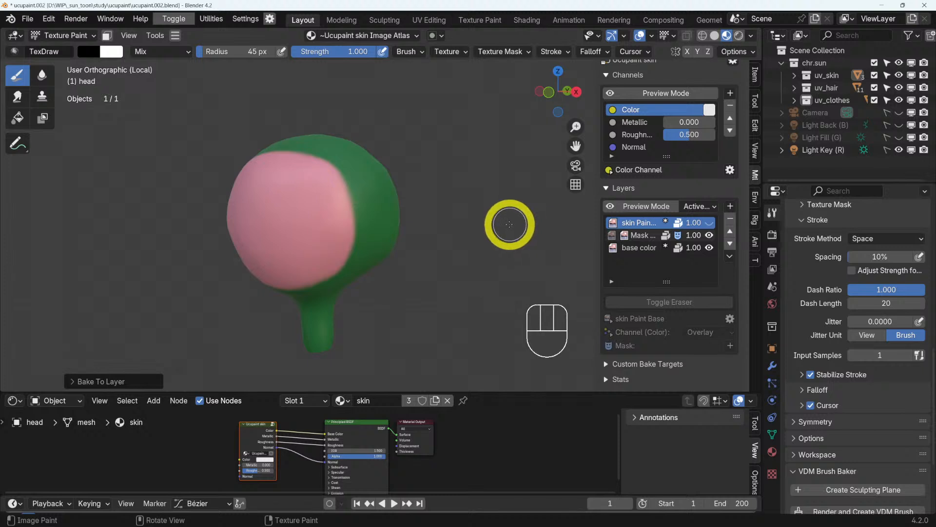
mouse_move(311, 210)
middle_mouse_down()
mouse_move(376, 213)
mouse_move(351, 203)
mouse_move(358, 209)
middle_mouse_up()
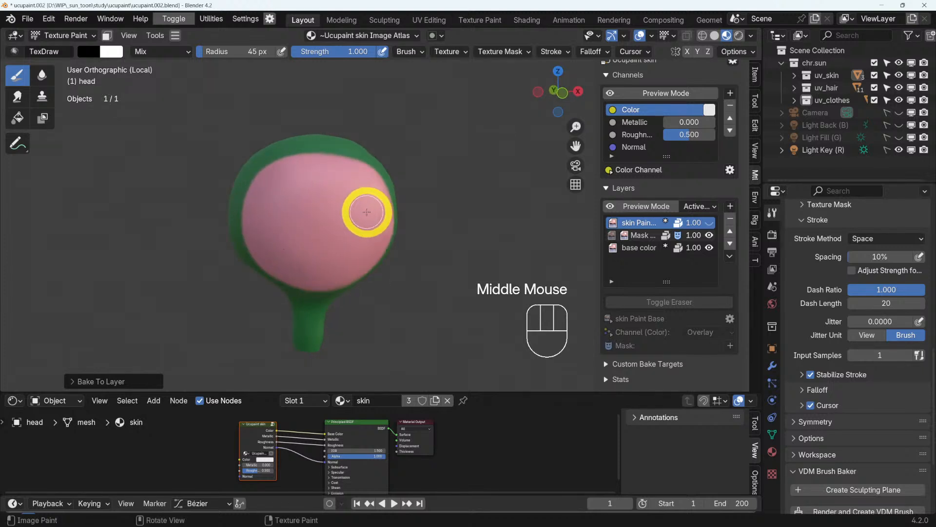
middle_click_drag(412, 234, 356, 215)
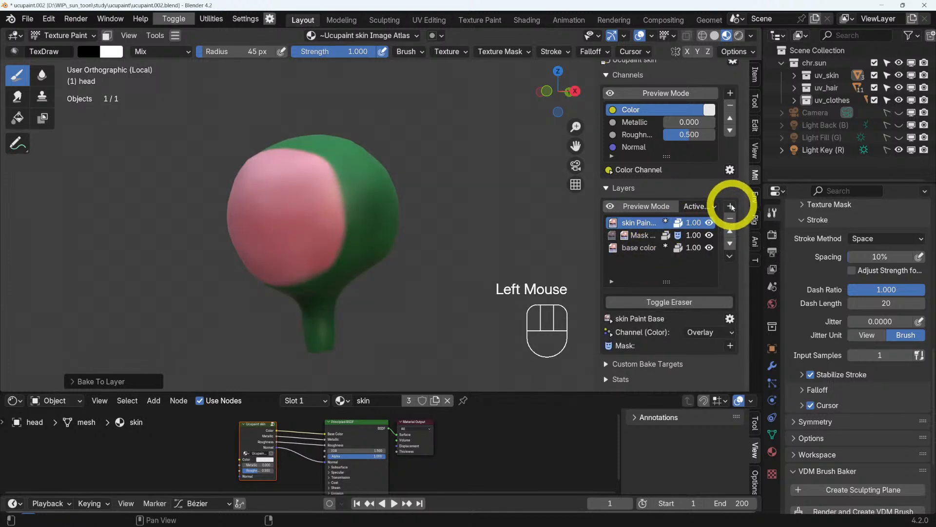
left_click(731, 206)
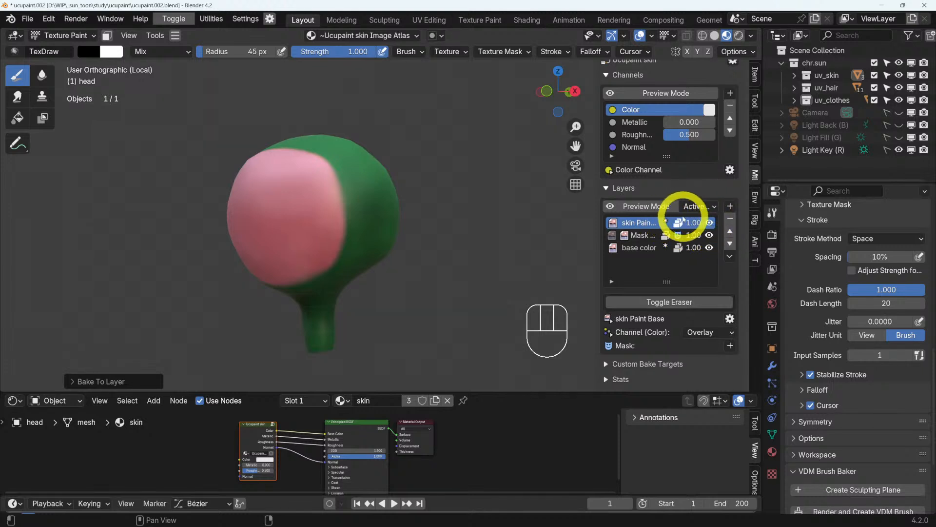
left_click(729, 206)
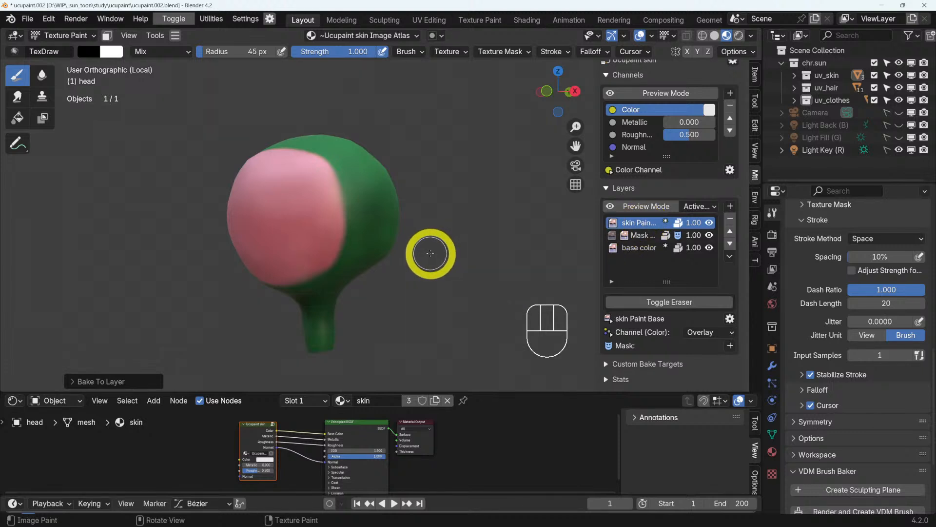
middle_click_drag(430, 253, 397, 259)
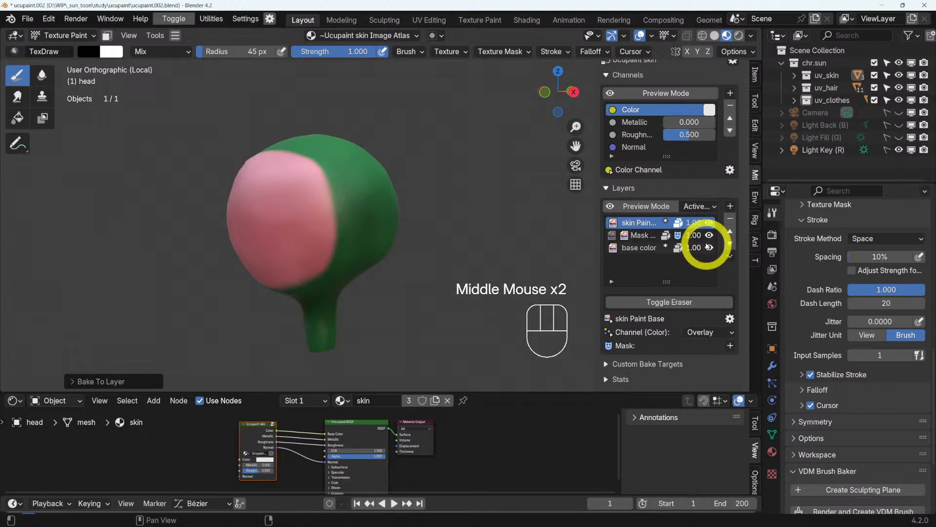
- Select the face layer's mask and compare the head with that mask disabled and enabled
left_click(613, 239)
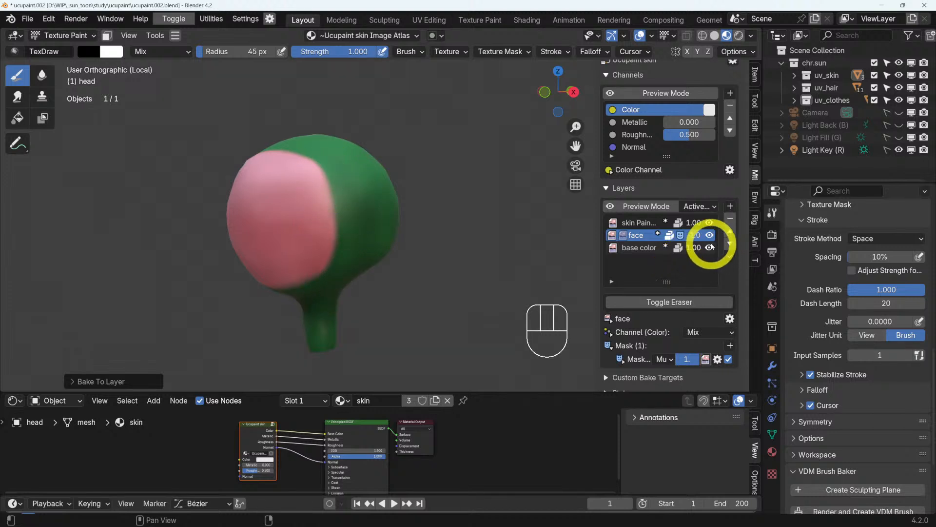
scroll(668, 292, "down", 3)
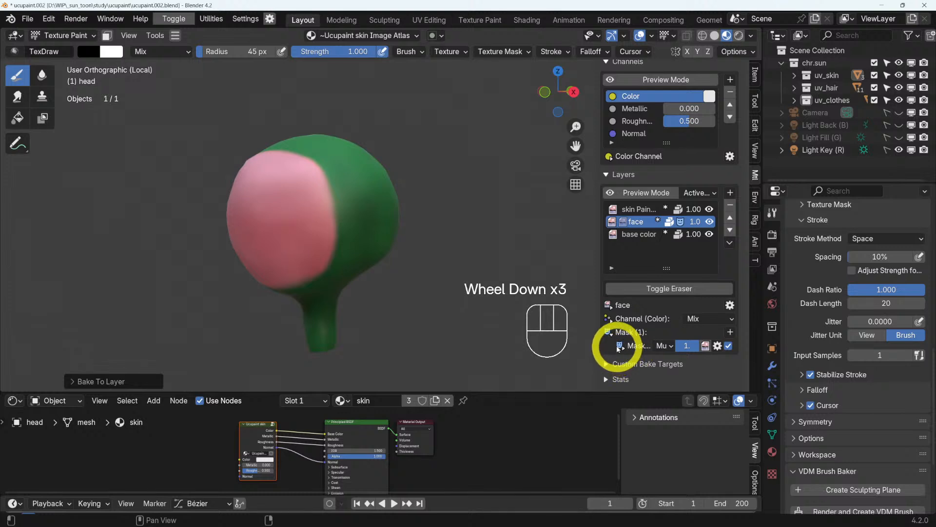
left_click(627, 227)
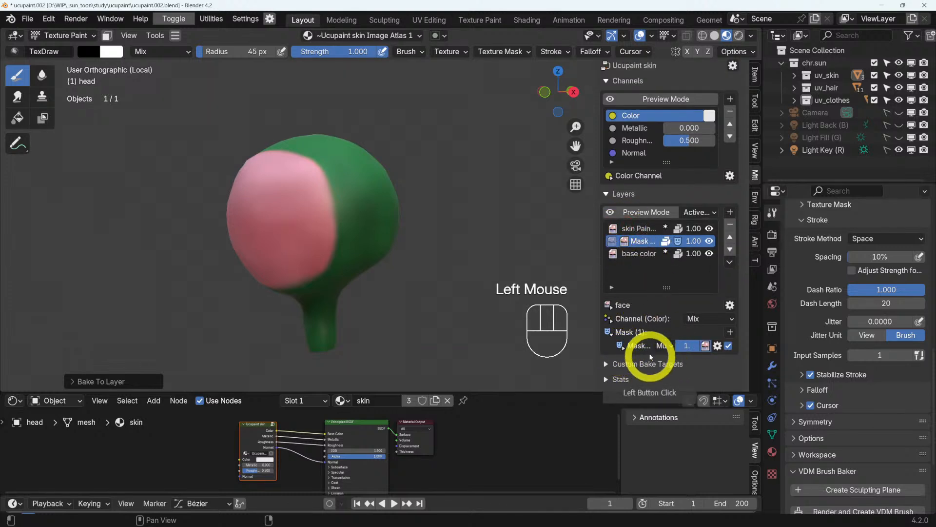
scroll(639, 348, "down", 2)
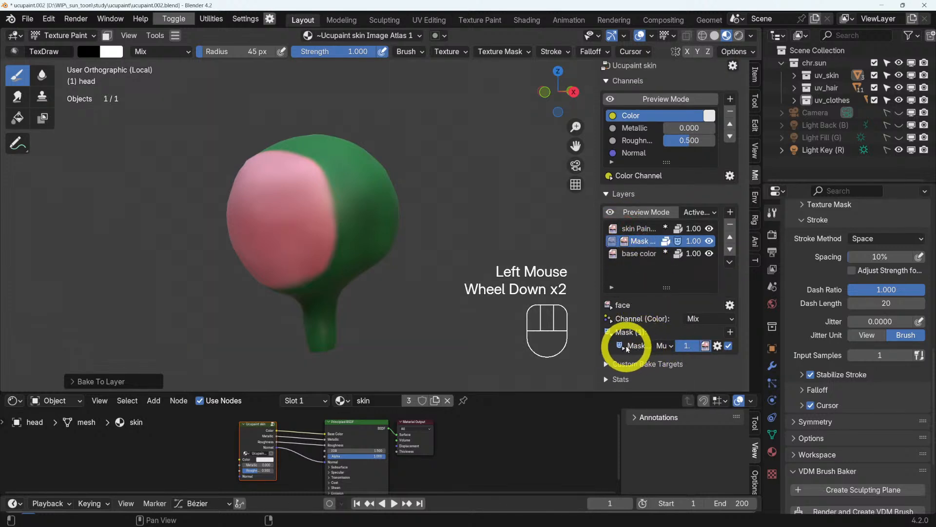
left_click(729, 347)
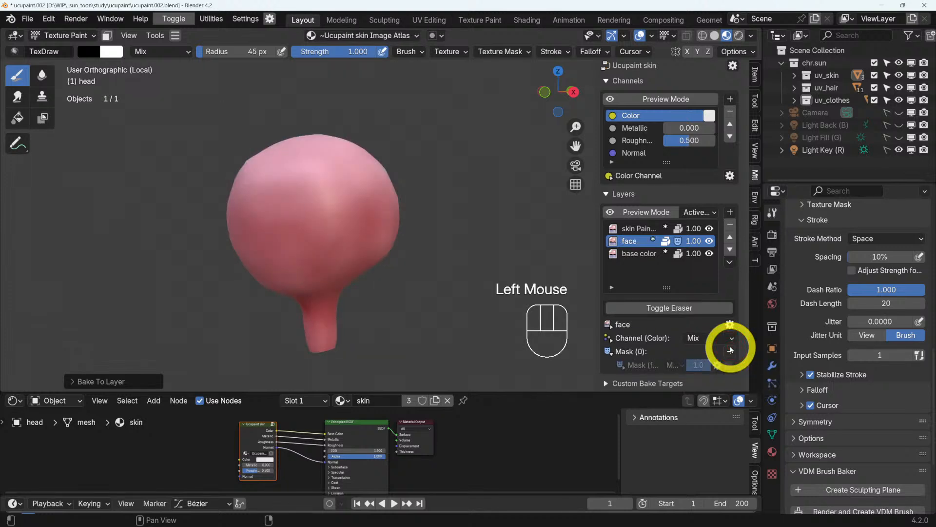
left_click(731, 350)
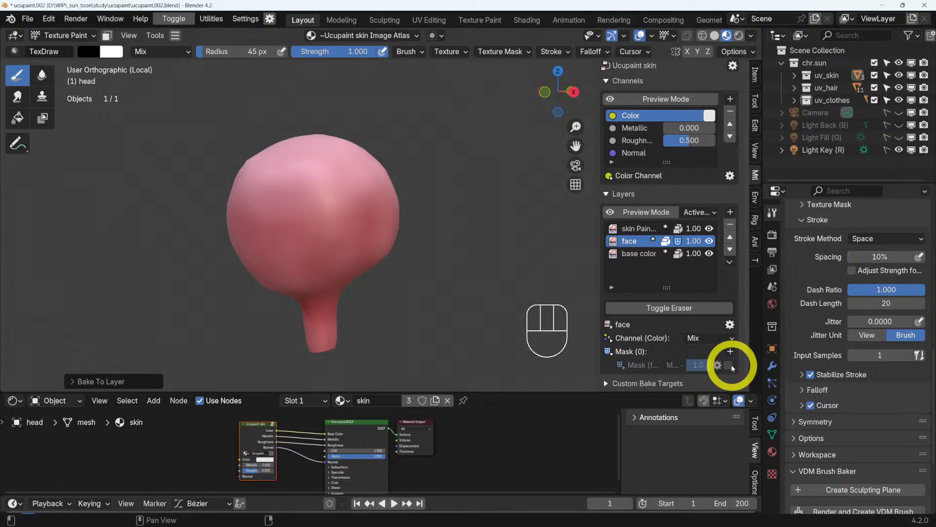
left_click(732, 364)
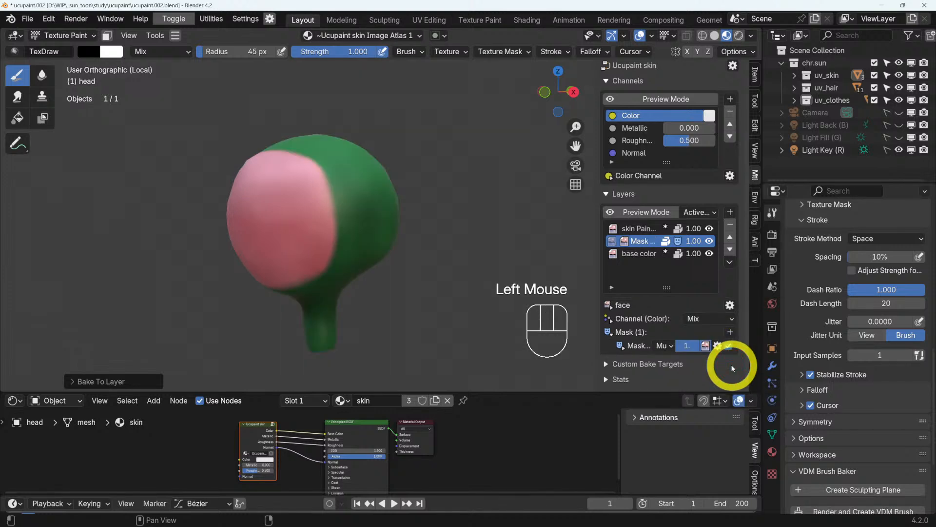
- Preview the face layer's mask on its own and inspect it from the front and back of the head
left_click(651, 212)
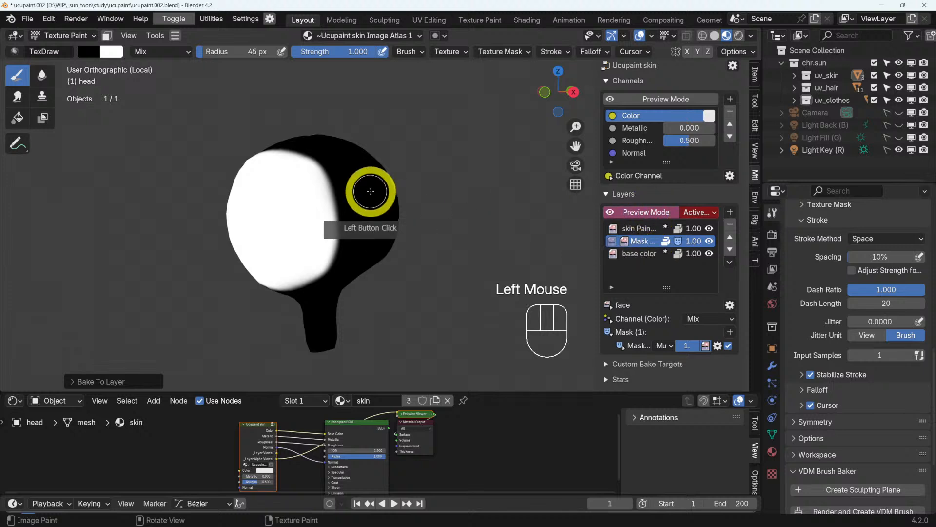
middle_click_drag(379, 203, 472, 207)
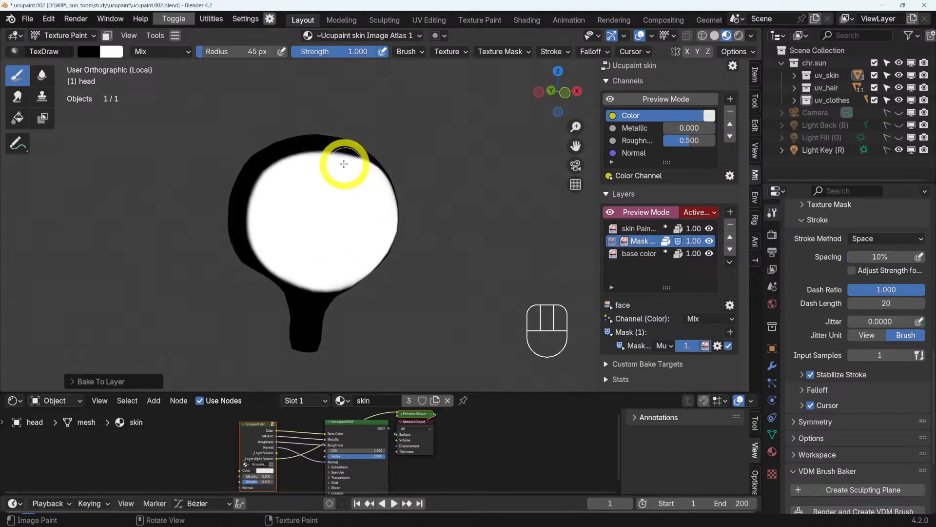
middle_click_drag(337, 173, 474, 204)
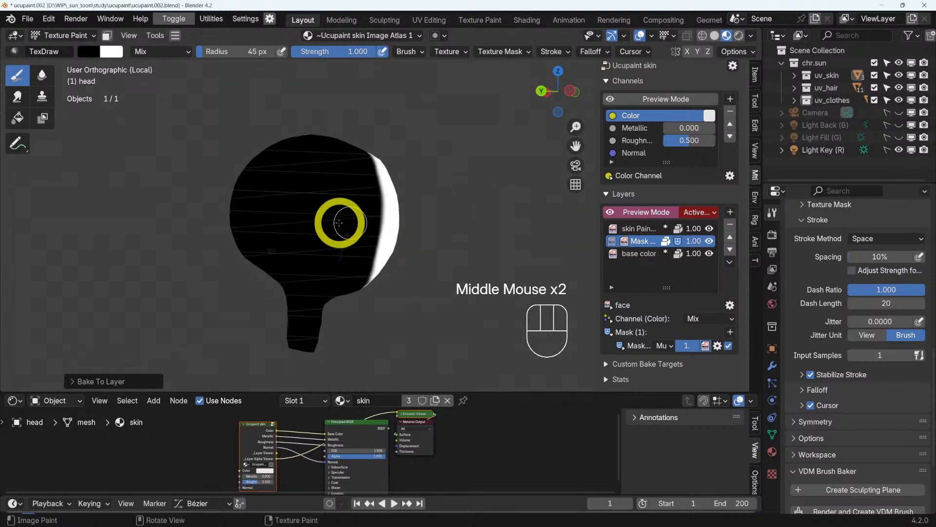
- Paint black strokes on the face mask at the back of the head and disable Stabilize Stroke for the brush
left_click(626, 242)
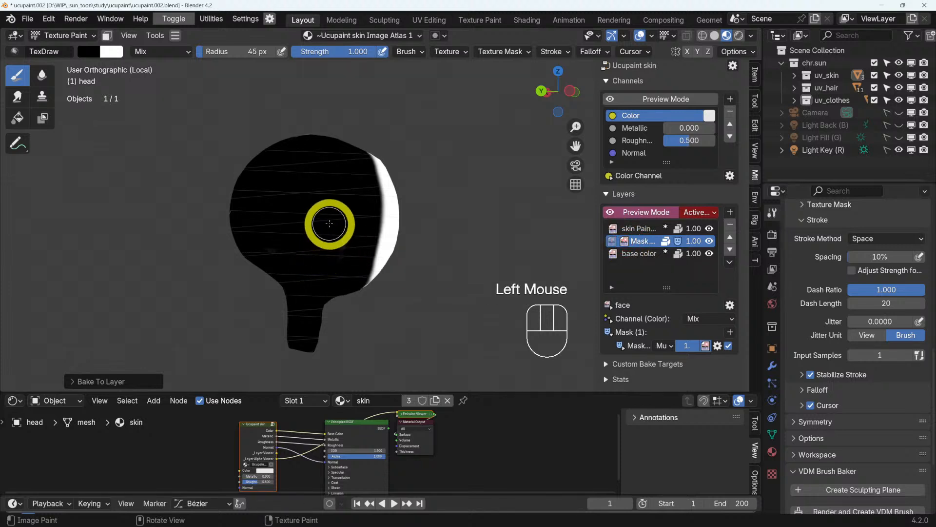
mouse_move(328, 239)
left_mouse_down()
mouse_move(327, 279)
mouse_move(349, 224)
left_mouse_up()
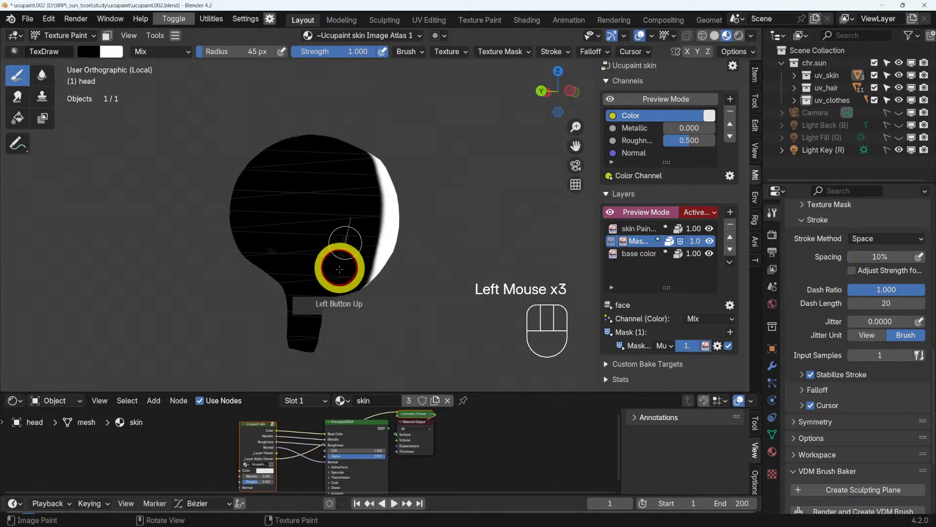
key("shift+s")
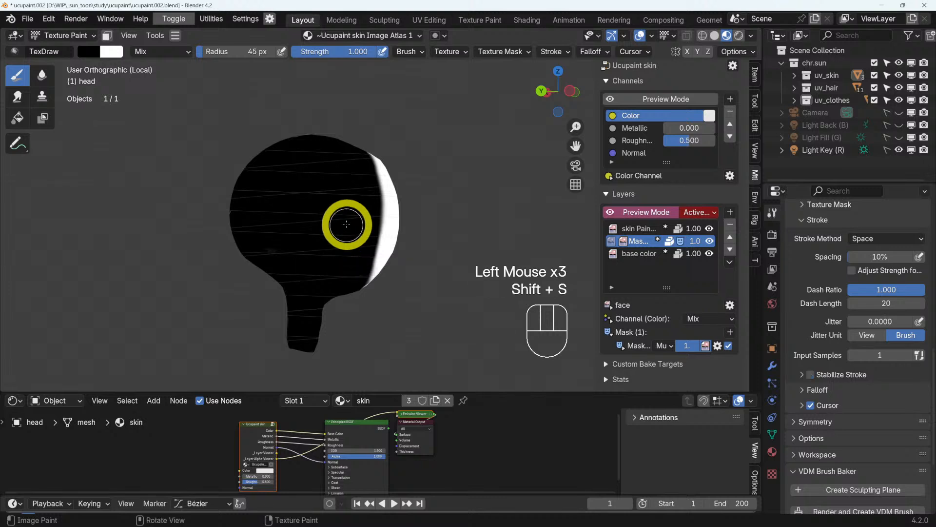
left_click_drag(345, 227, 342, 264)
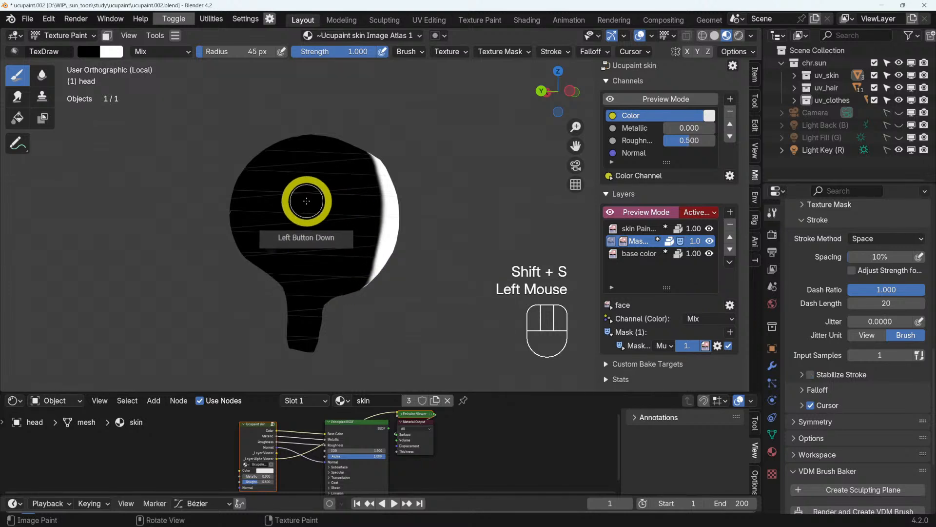
- Turn off the layer preview and inspect the blended colors on the head from the front and side
mouse_move(306, 201)
middle_mouse_down()
mouse_move(463, 243)
mouse_move(522, 229)
mouse_move(409, 245)
mouse_move(173, 212)
mouse_move(142, 216)
middle_mouse_up()
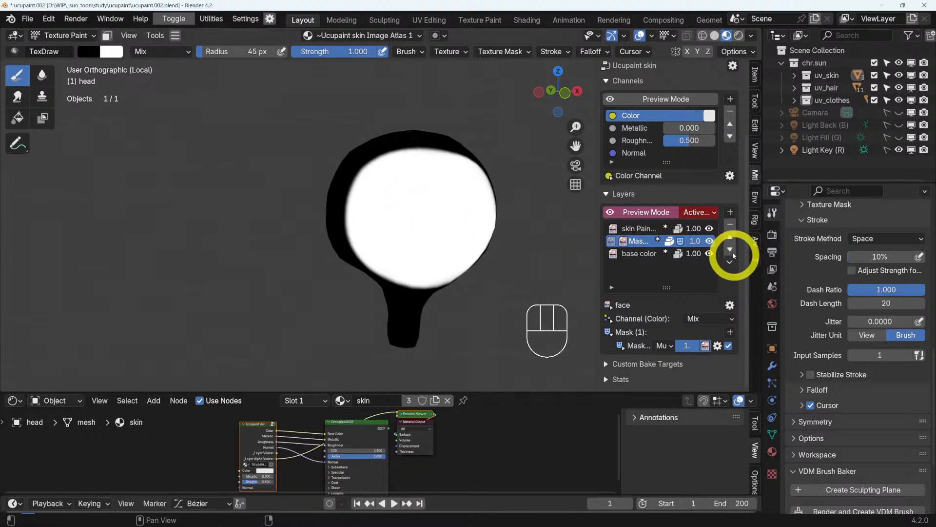
left_click(651, 211)
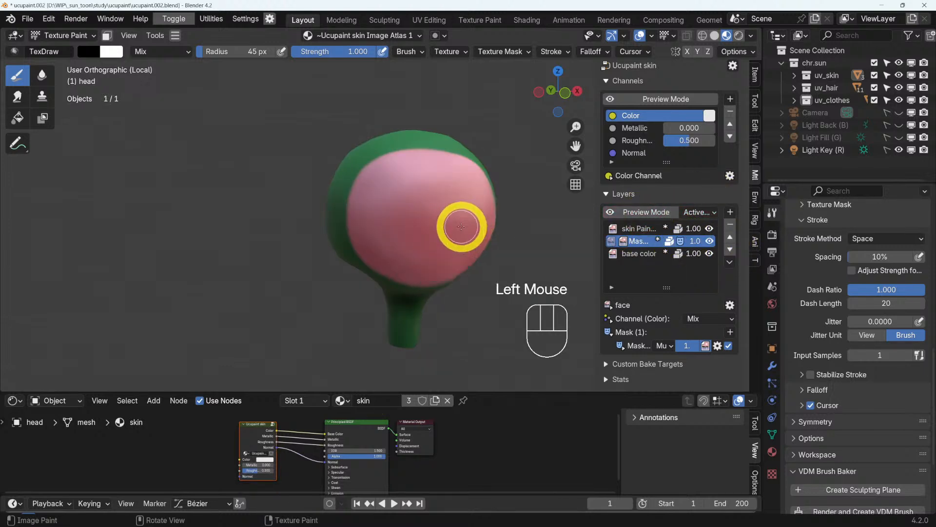
middle_click_drag(463, 228, 309, 192, "shift")
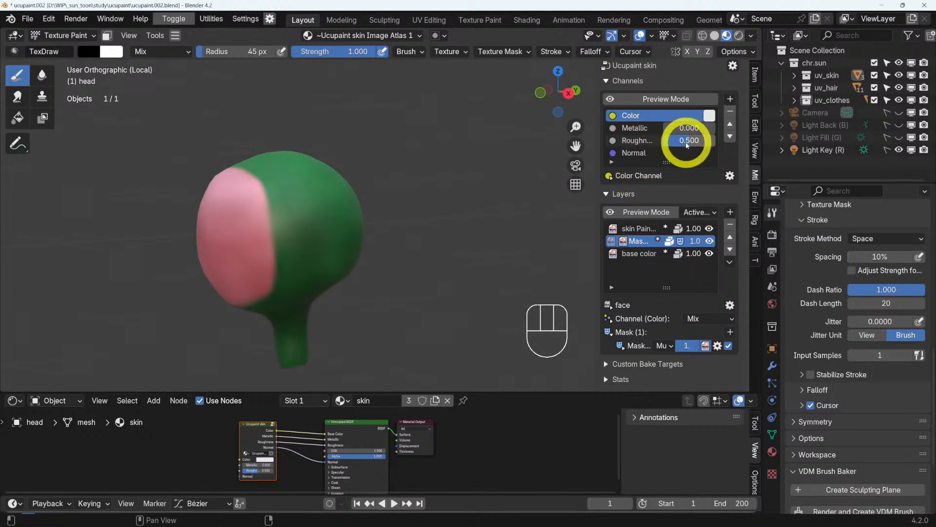
- Make the face layer's own image active instead of its mask and expand the layer's channel list
scroll(654, 269, "down", 3)
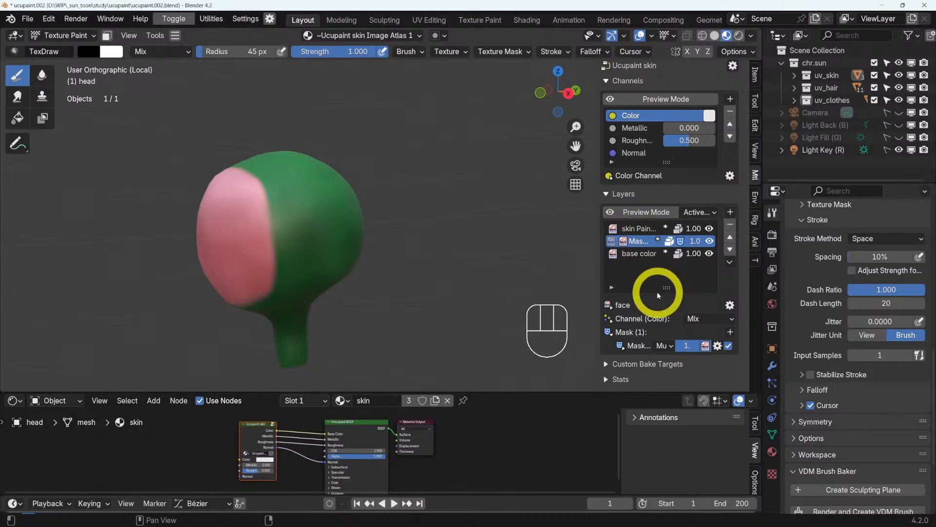
scroll(657, 291, "down", 2)
scroll(657, 290, "up", 2)
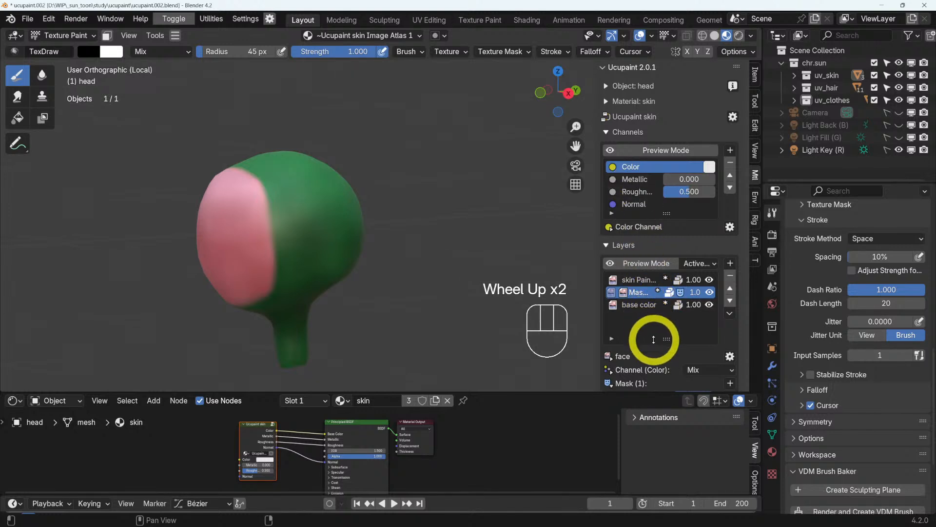
left_click(611, 292)
scroll(676, 329, "down", 3)
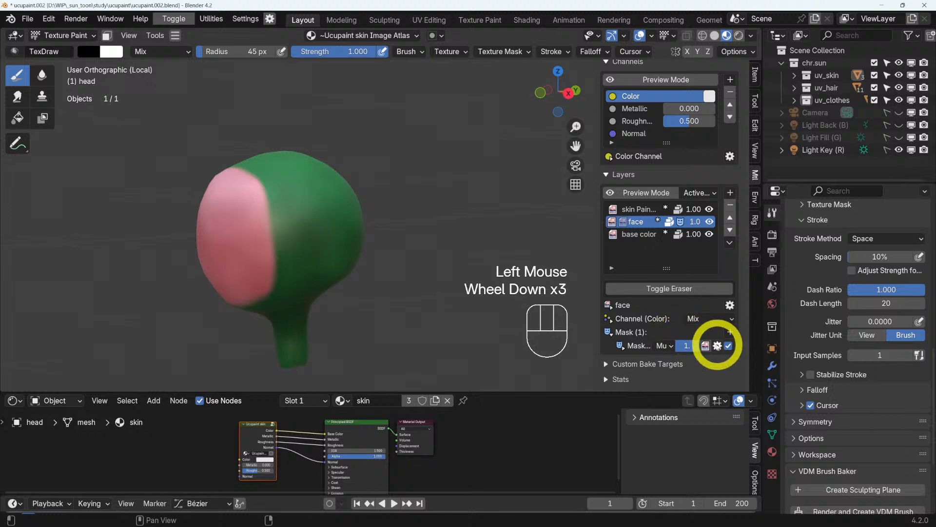
scroll(634, 329, "down", 1)
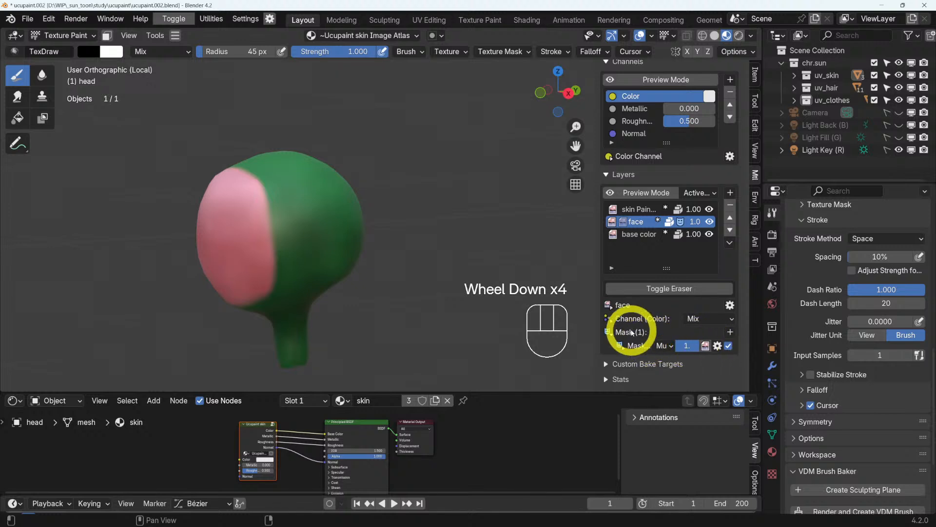
left_click(609, 318)
scroll(641, 315, "down", 3)
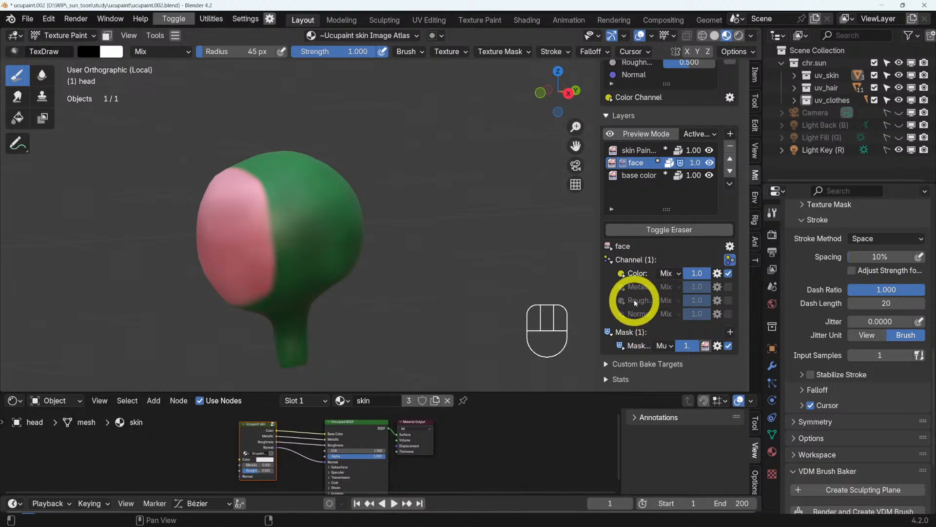
- Enable the face layer's Roughness channel at intensity 1.0 and expand its override settings
left_click(729, 300)
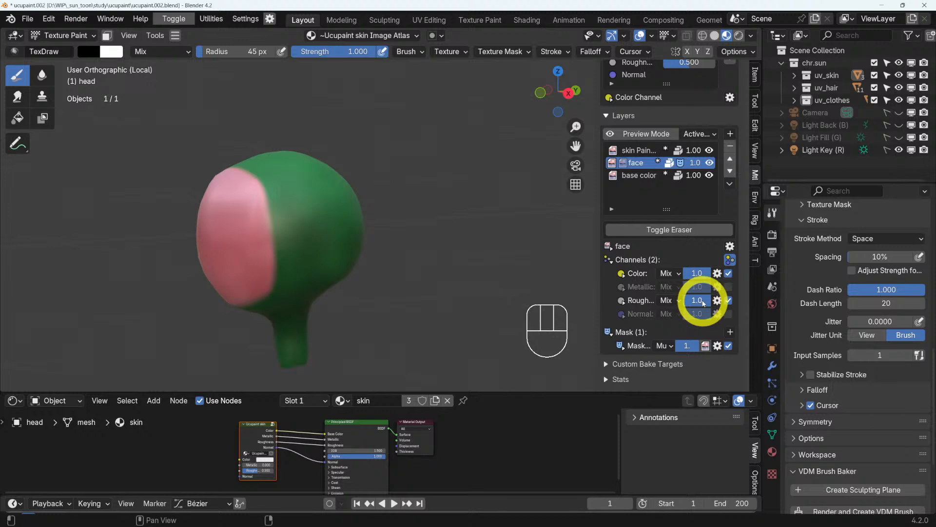
left_click_drag(696, 299, 744, 303)
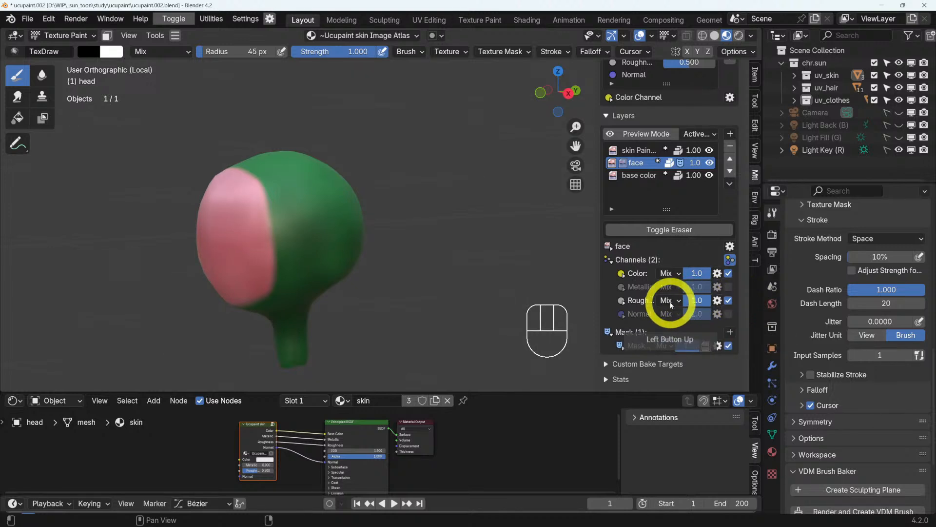
left_click(625, 306)
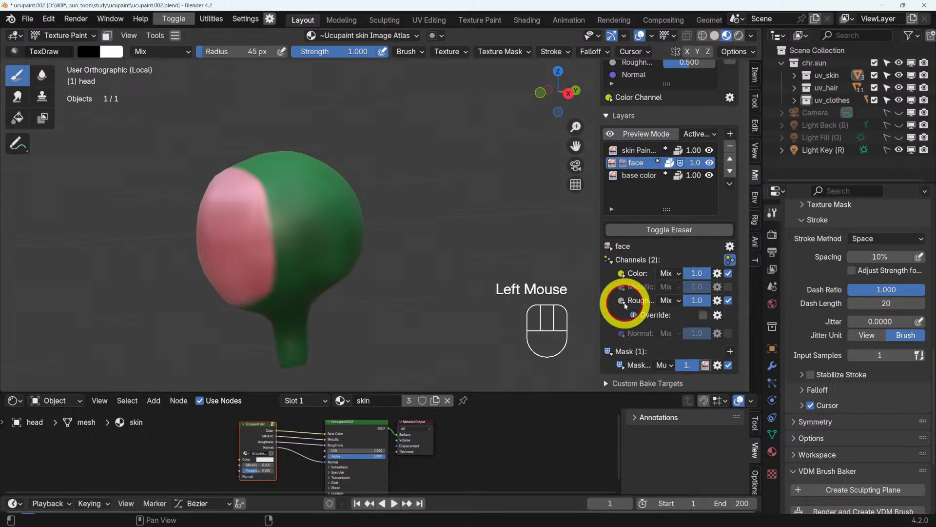
scroll(656, 310, "down", 2)
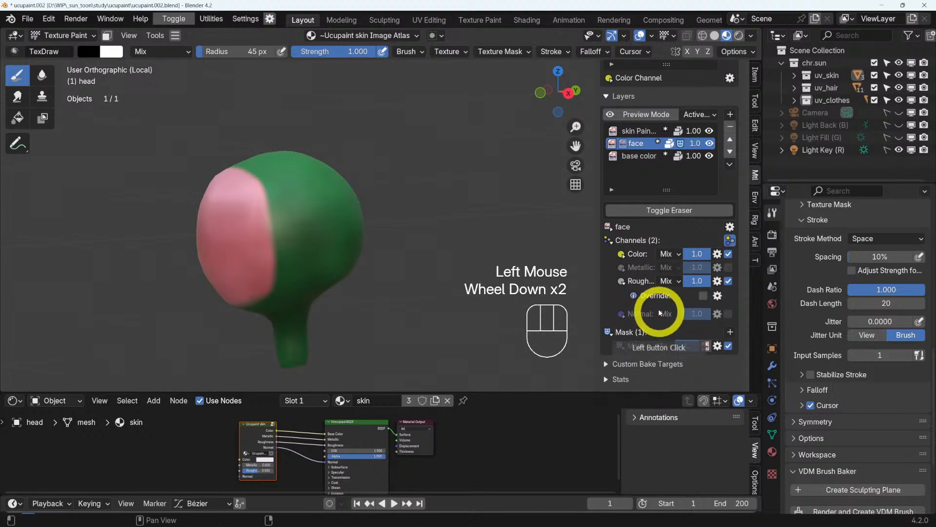
- Enable the Roughness override on the face layer and set its value to 1.00
left_click(703, 296)
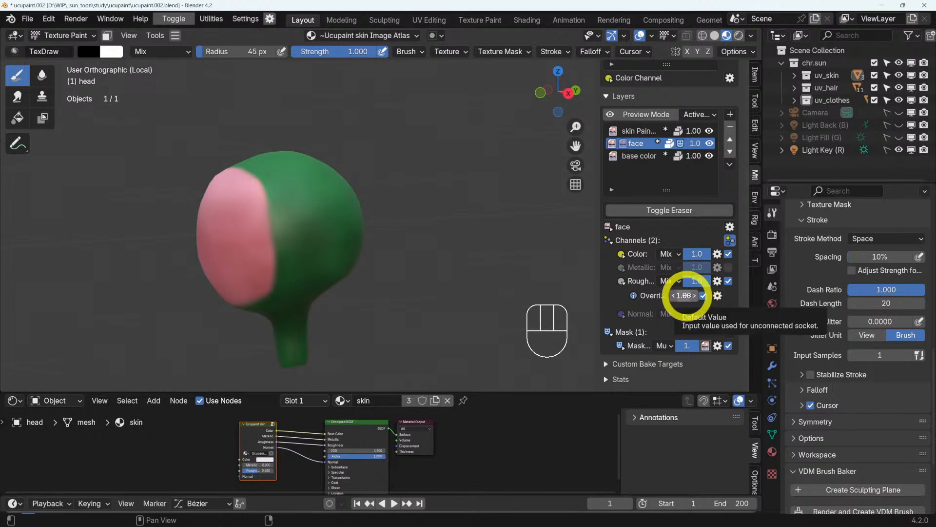
left_click(685, 295)
mouse_move(684, 296)
left_mouse_down()
mouse_move(697, 308)
mouse_move(688, 296)
left_mouse_up()
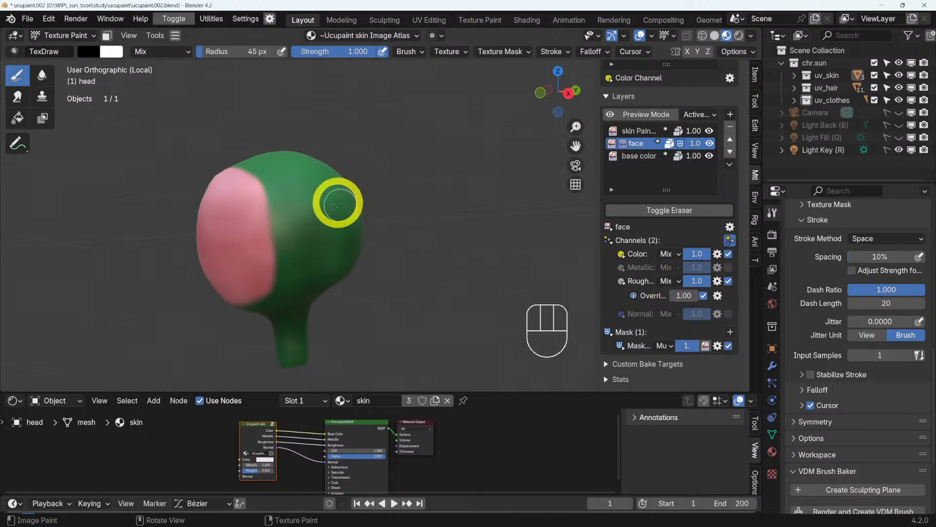
- Disable both the Roughness override and the Roughness channel on the face layer
left_click(704, 296)
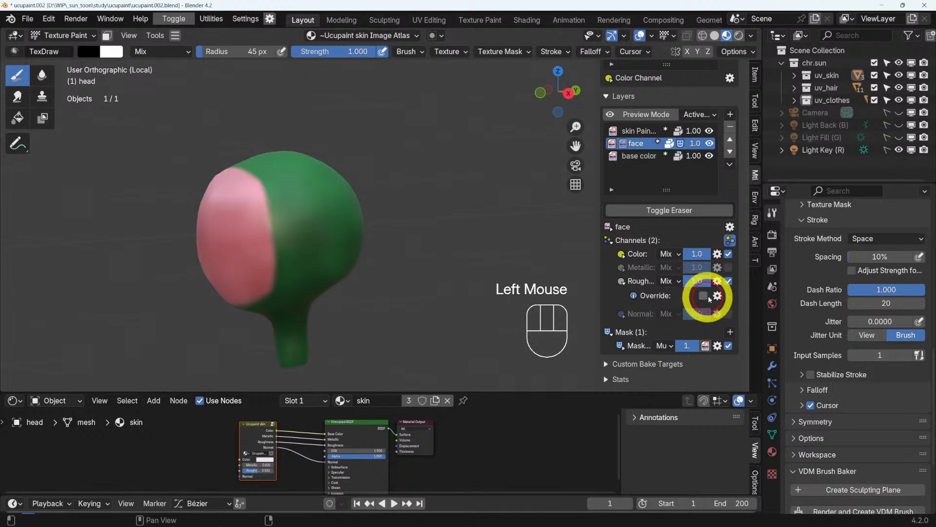
left_click(728, 281)
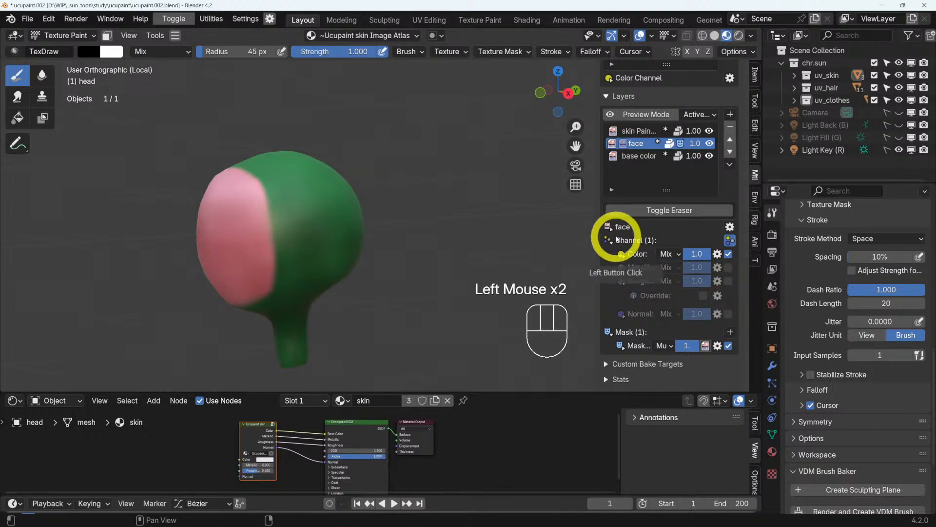
- Enable the base color layer's Roughness channel and inspect the head's gloss from the front and side
left_click(625, 161)
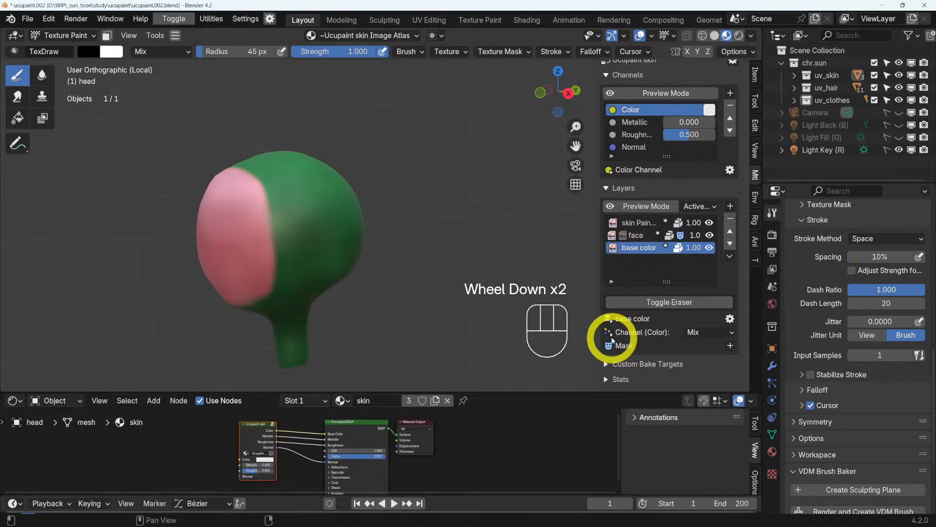
left_click(610, 335)
scroll(647, 329, "down", 2)
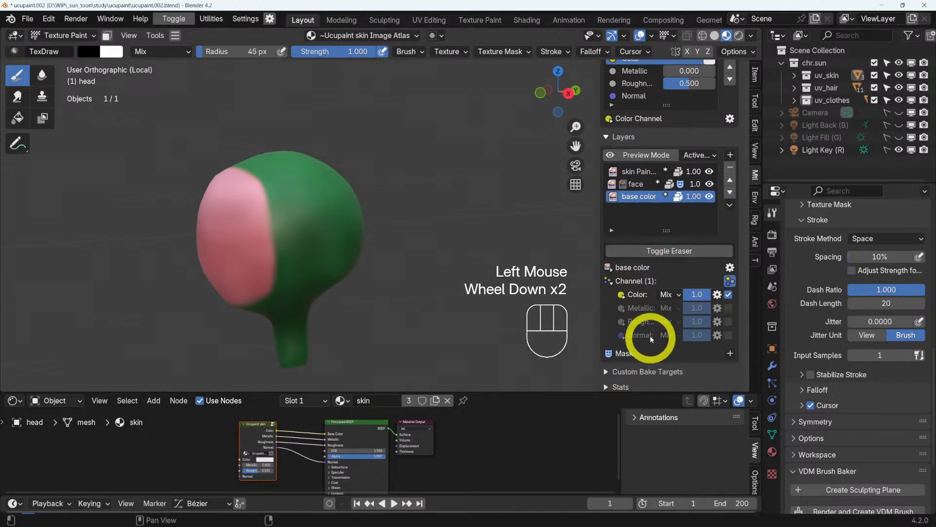
left_click(729, 322)
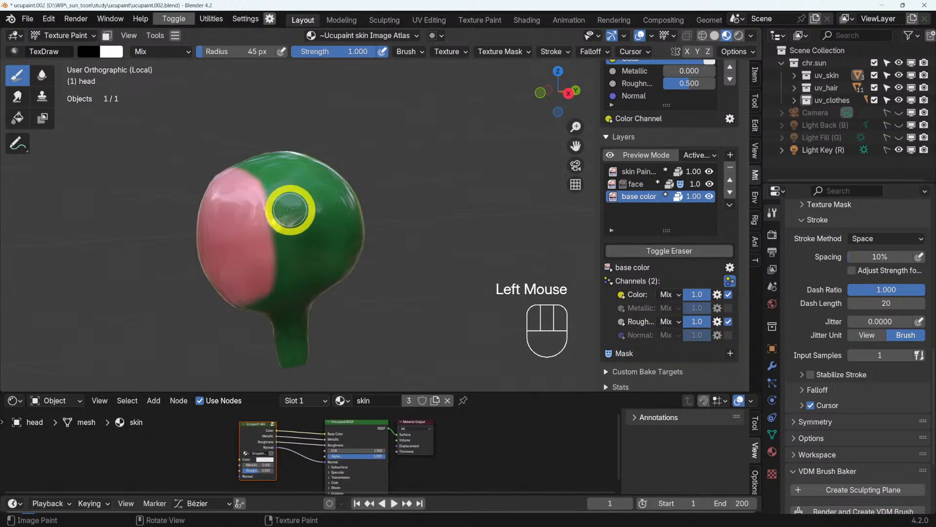
mouse_move(278, 219)
middle_mouse_down()
mouse_move(336, 220)
mouse_move(334, 203)
middle_mouse_up()
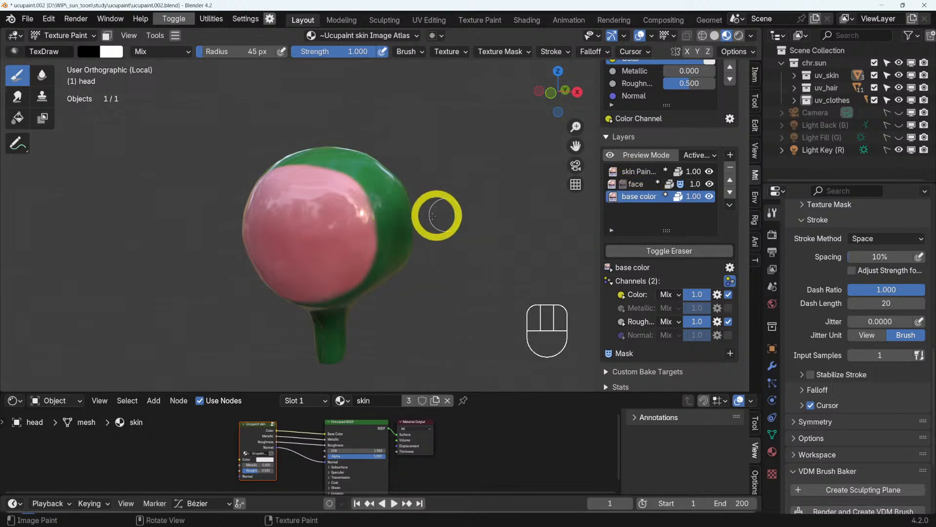
middle_click_drag(434, 215, 322, 244)
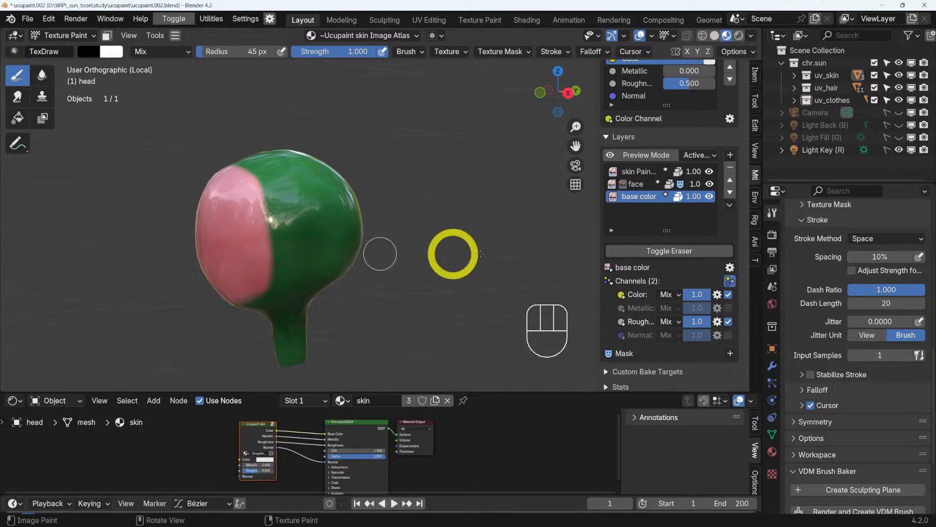
left_click(729, 281)
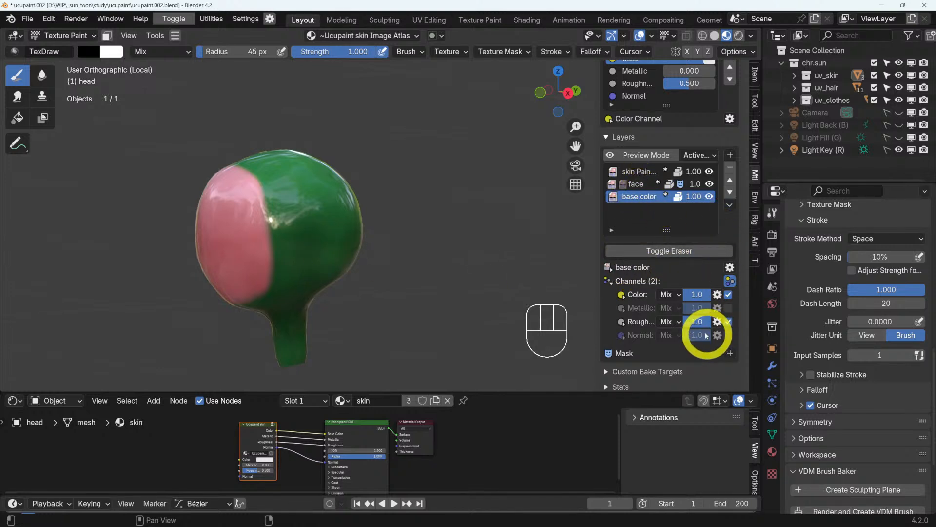
- Remove the image mask from the face layer
left_click(628, 186)
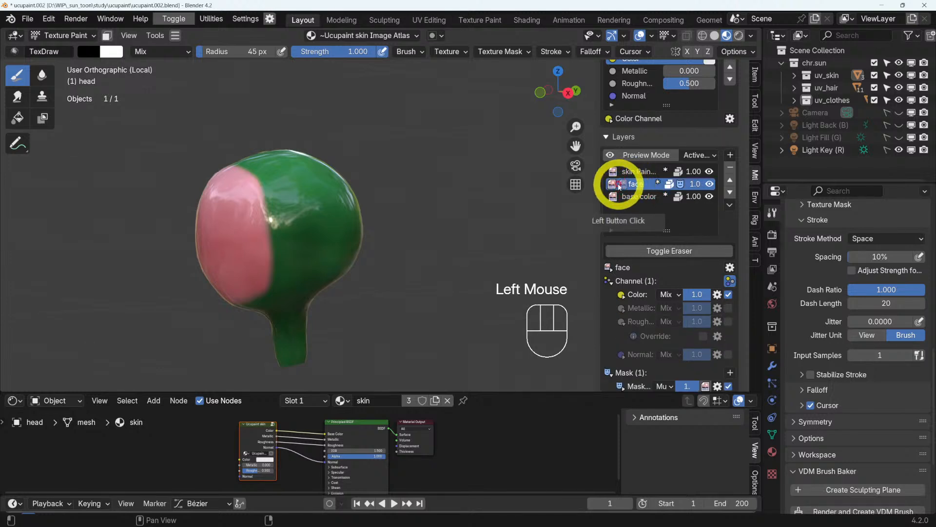
left_click(624, 188)
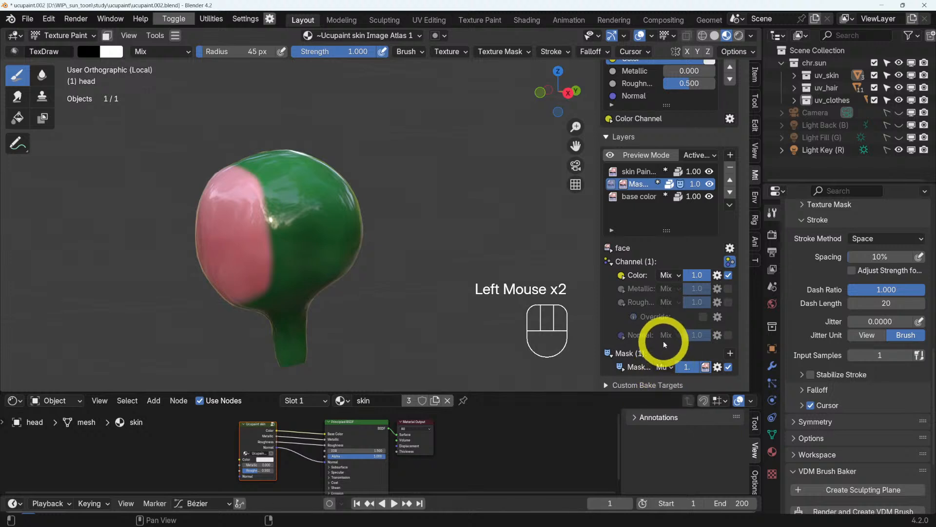
scroll(663, 337, "down", 2)
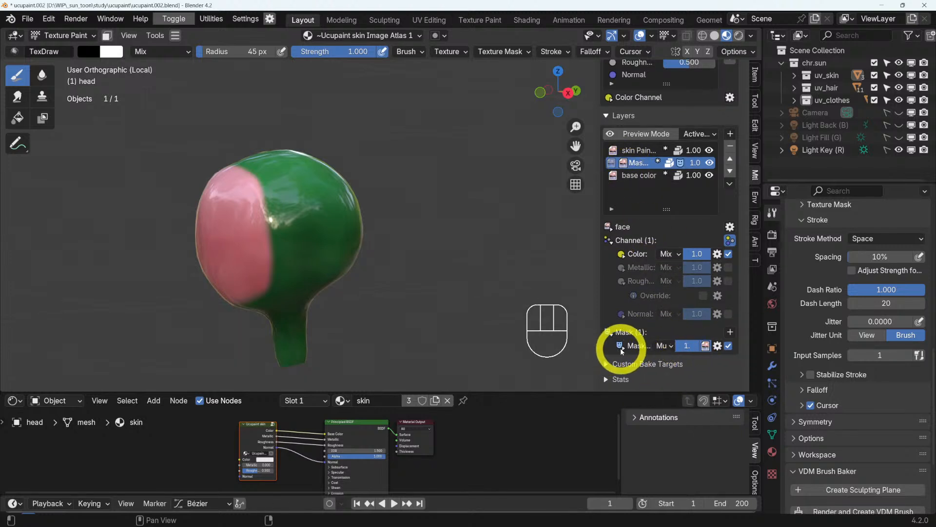
left_click(718, 346)
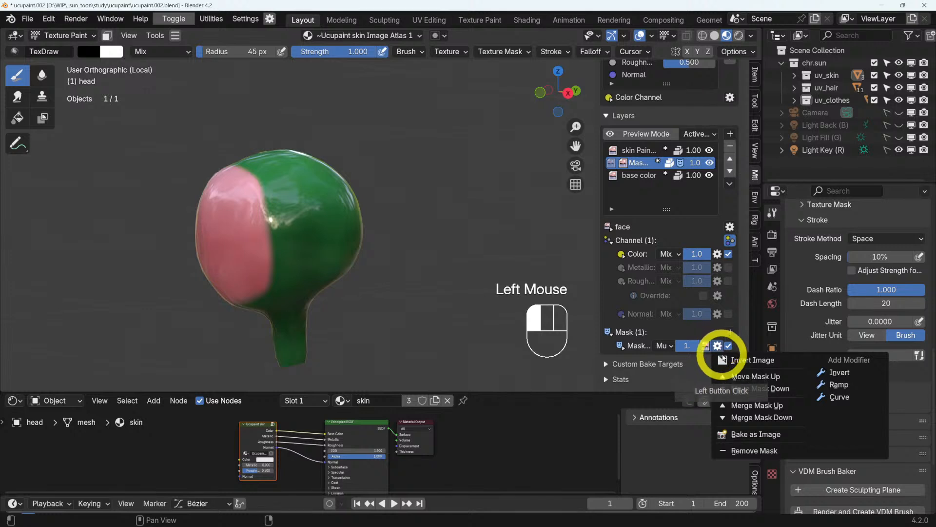
left_click(764, 452)
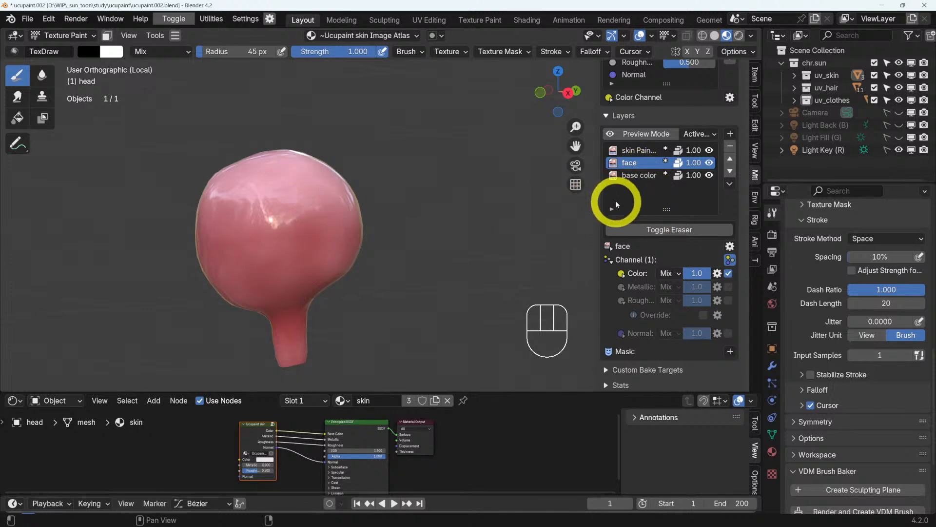
- Add a new 1024 × 1024 image mask in White (Full Opacity) to the base color layer, using the UVMap and the image atlas
scroll(649, 192, "down", 1)
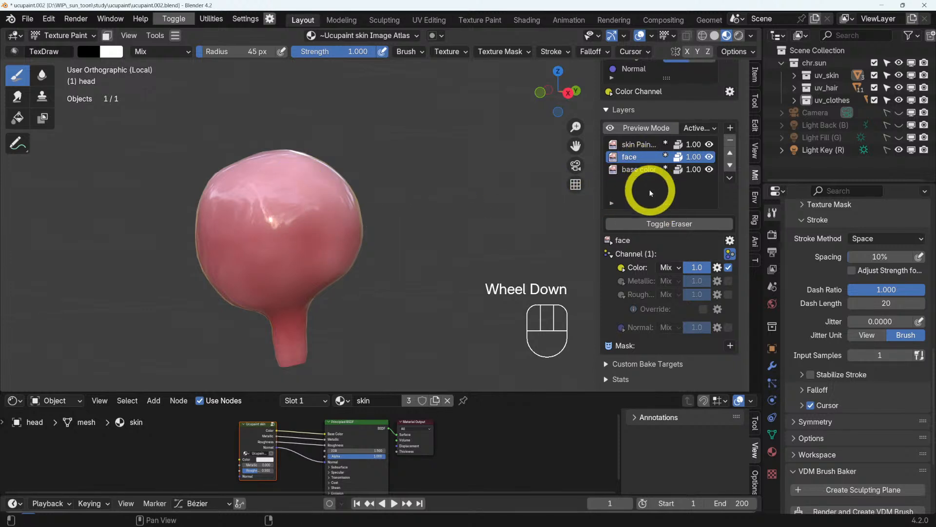
scroll(642, 193, "up", 2)
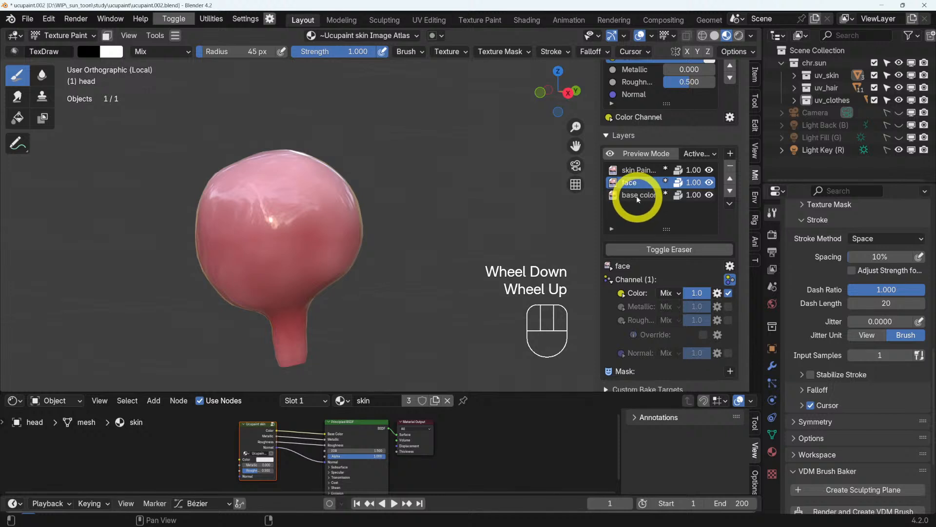
left_click(638, 196)
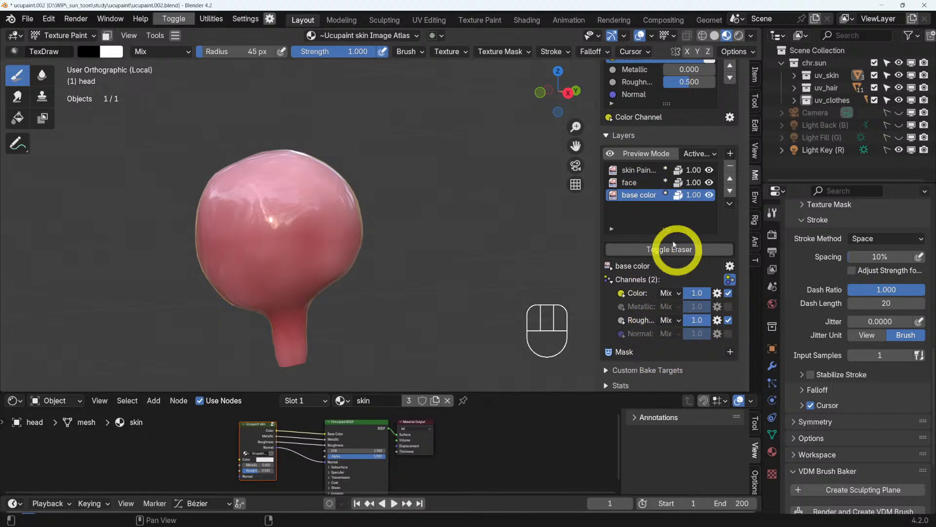
left_click(730, 352)
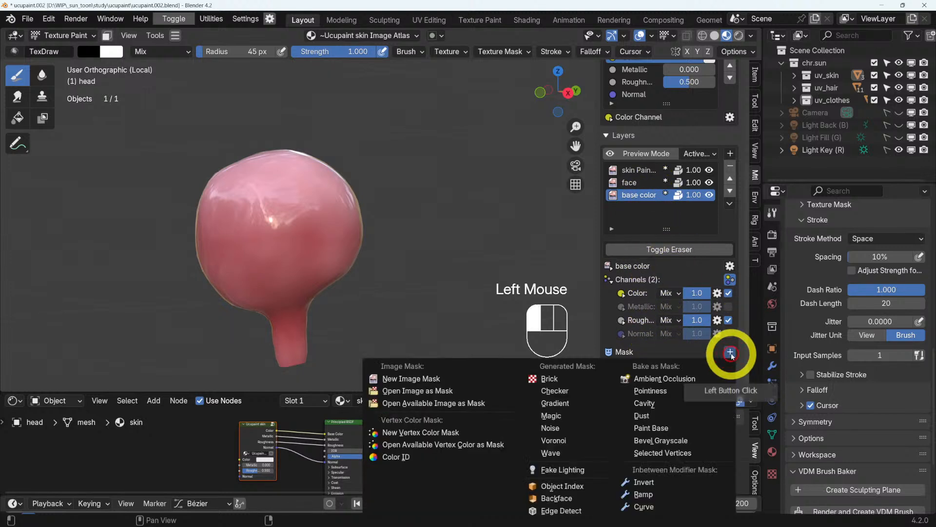
left_click(481, 230)
left_click(465, 228)
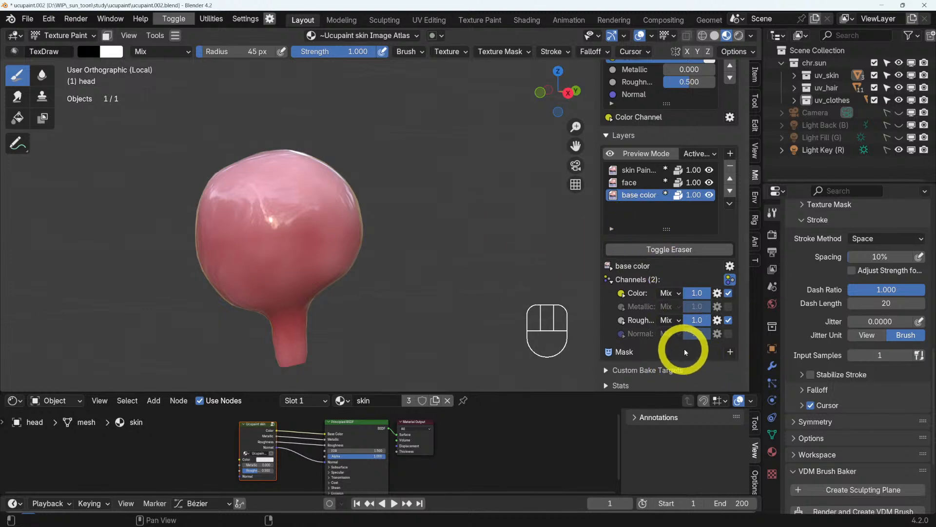
left_click(733, 353)
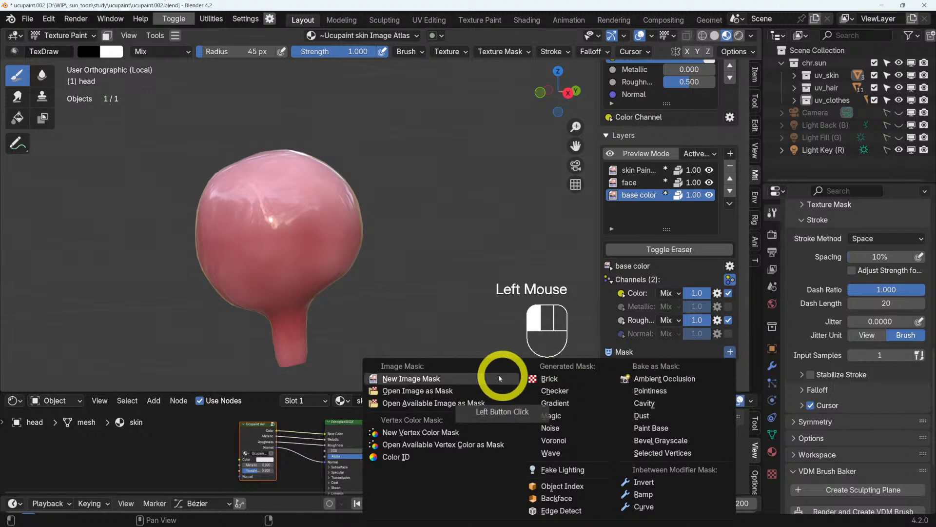
left_click(405, 381)
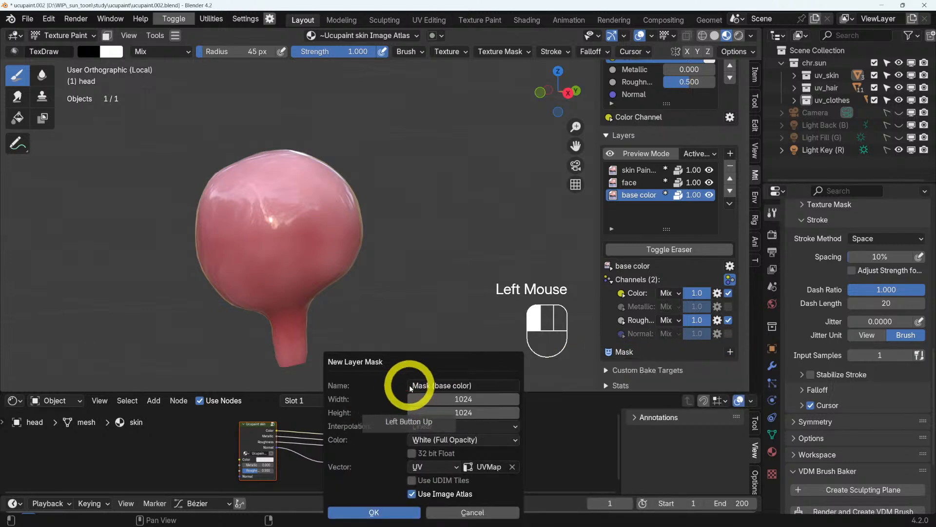
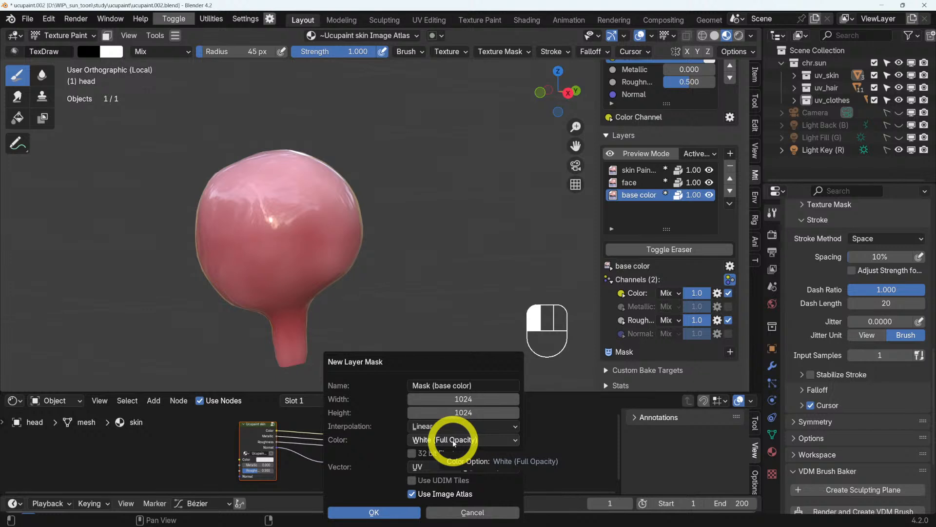
left_click(380, 512)
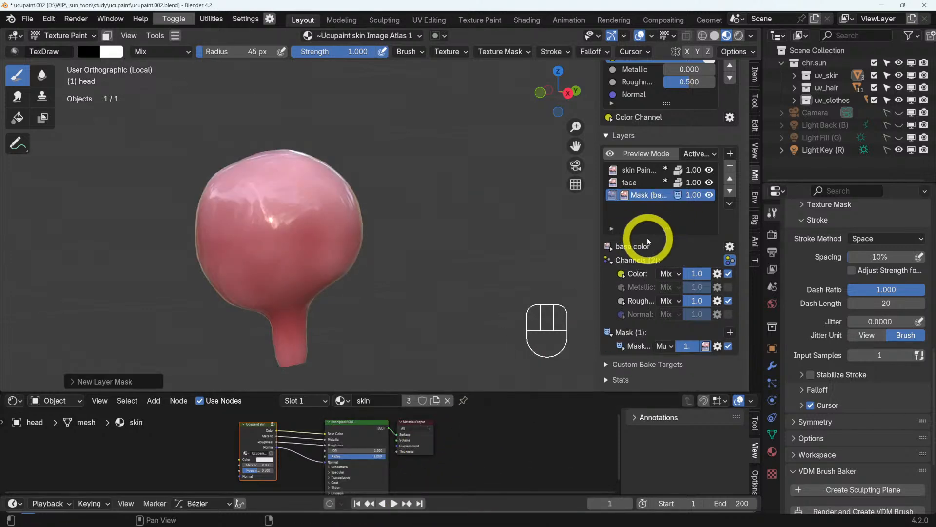
- Move the face layer below the base color layer in the layer stack
left_click(644, 184)
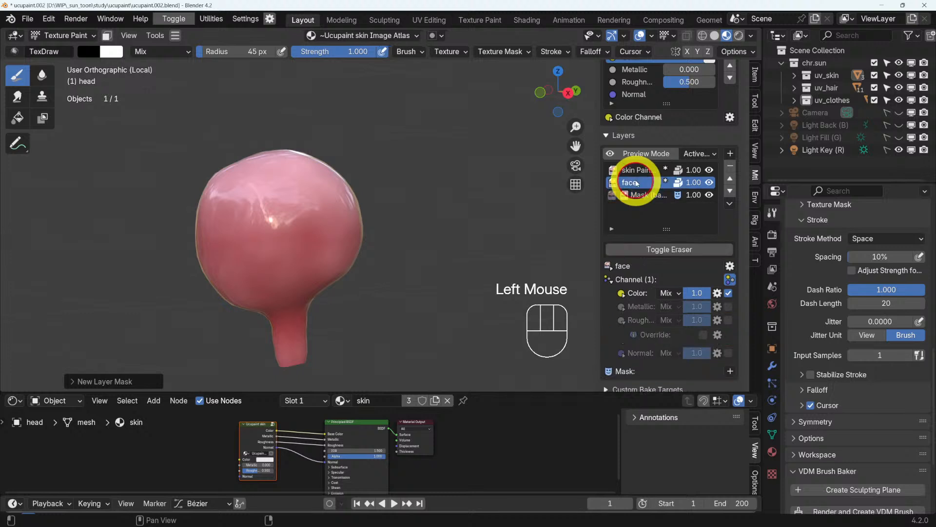
left_click(730, 191)
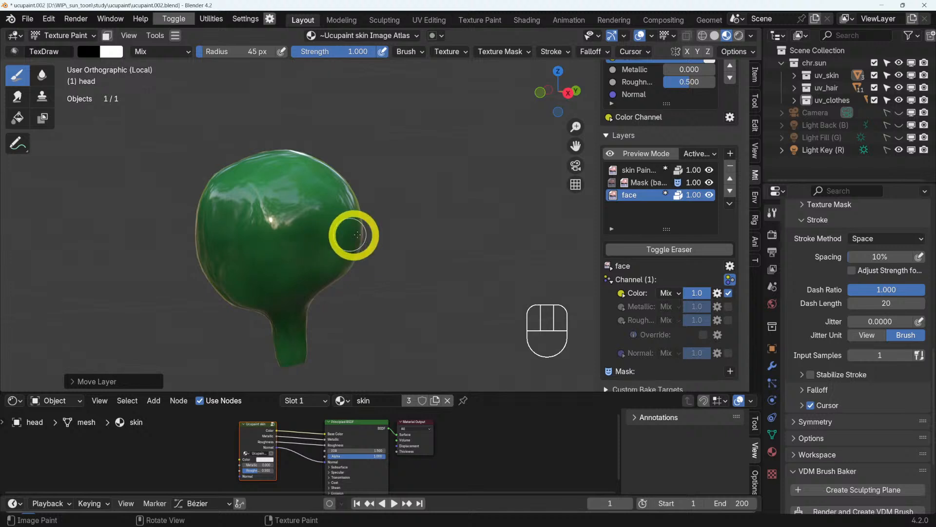
middle_click_drag(388, 240, 493, 221)
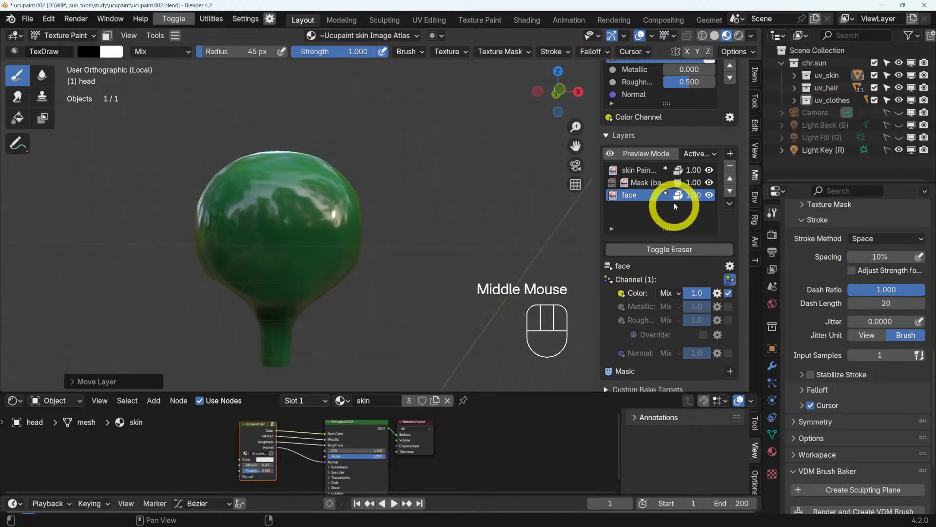
- Paint black on the base color layer's mask across the front of the head to expose the pink face layer, and inspect it from the side
left_click(629, 186)
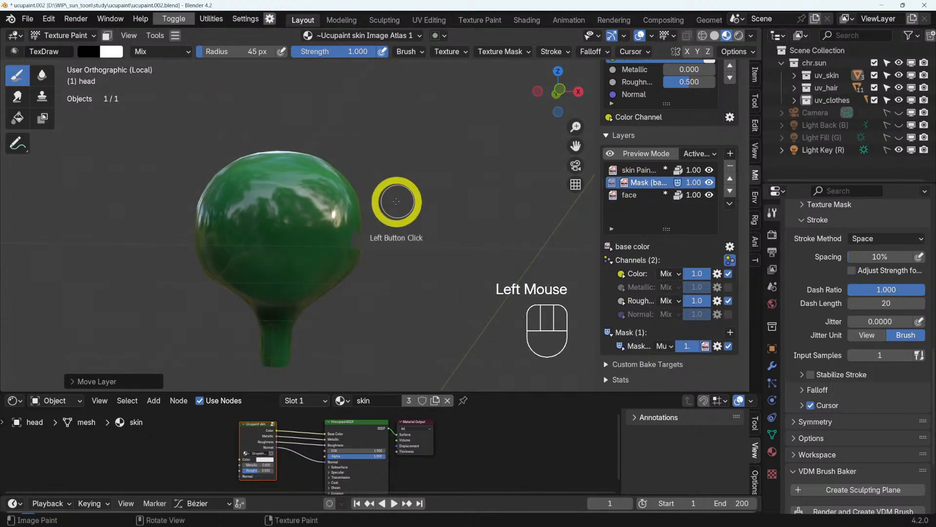
middle_click_drag(385, 237, 339, 287)
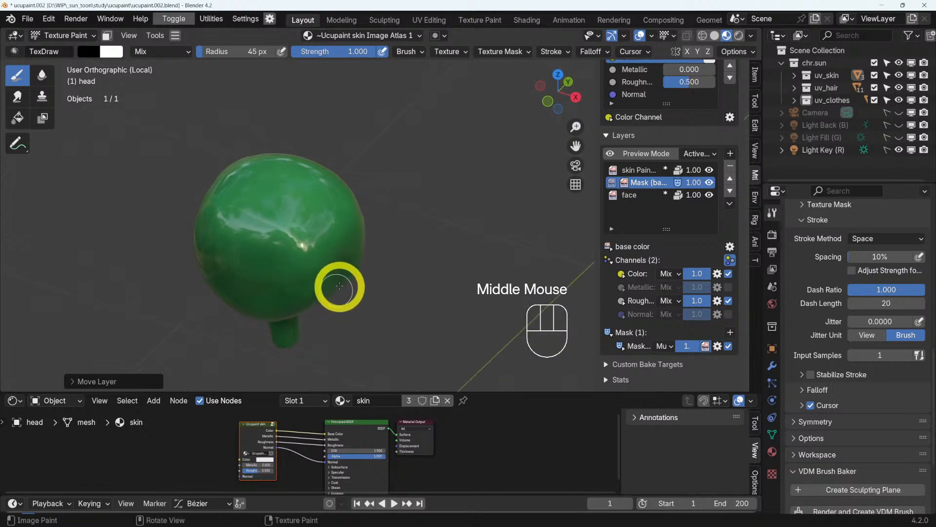
scroll(340, 285, "down", 3)
key("KP_1")
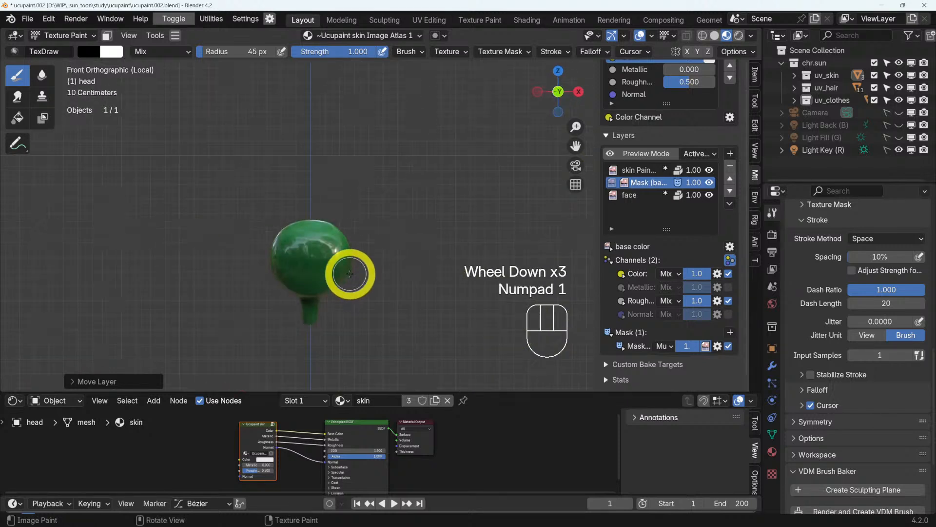
scroll(324, 249, "up", 4)
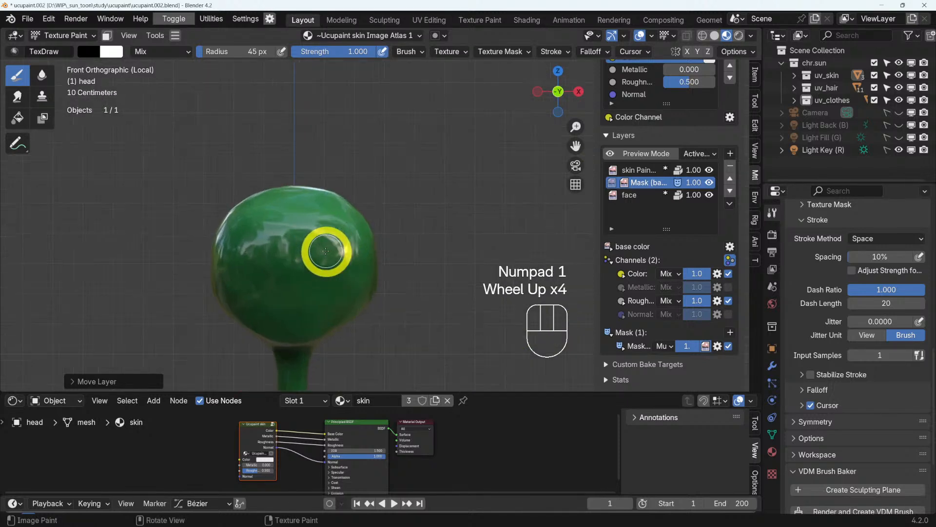
left_click(625, 184)
mouse_move(283, 234)
left_mouse_down()
mouse_move(288, 274)
mouse_move(296, 217)
mouse_move(247, 230)
mouse_move(274, 299)
mouse_move(331, 267)
mouse_move(279, 222)
mouse_move(261, 228)
mouse_move(259, 267)
left_mouse_up()
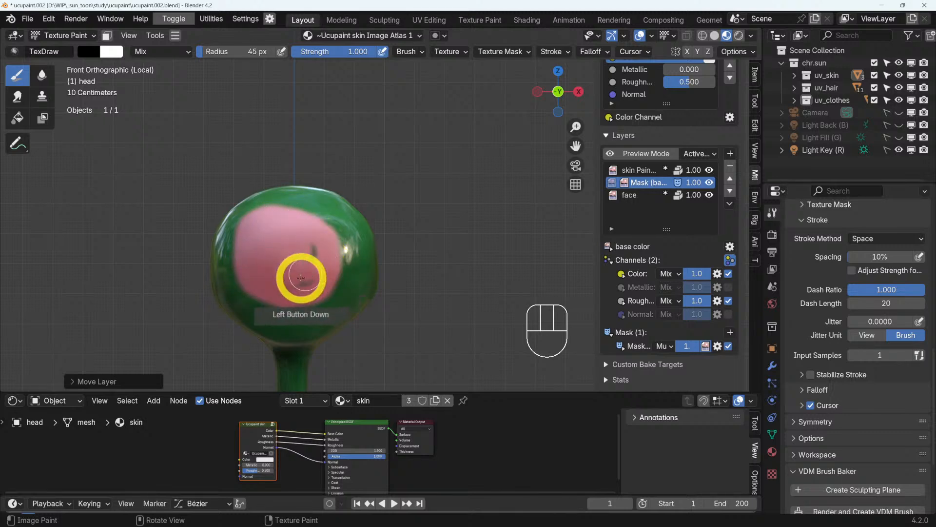
left_click_drag(300, 248, 299, 254)
scroll(299, 251, "up", 2)
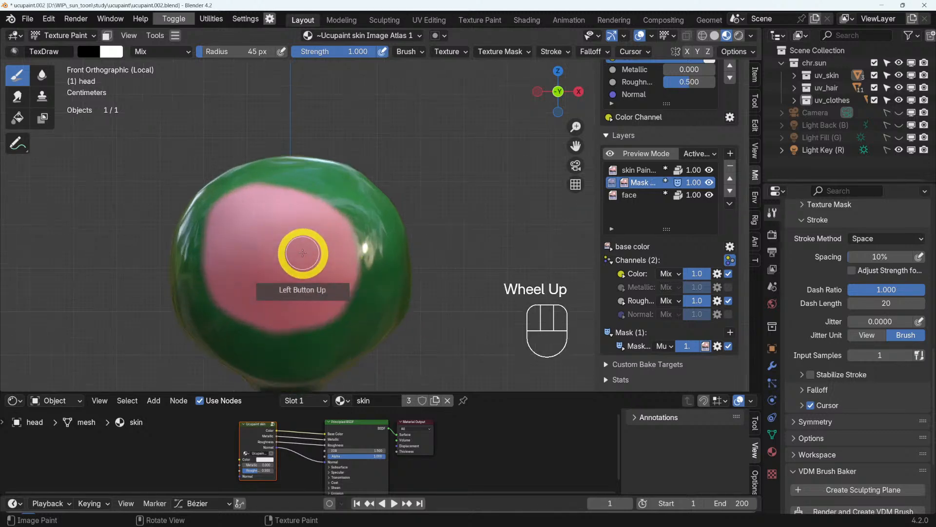
mouse_move(299, 251)
middle_mouse_down()
mouse_move(345, 267)
mouse_move(398, 270)
mouse_move(262, 209)
middle_mouse_up()
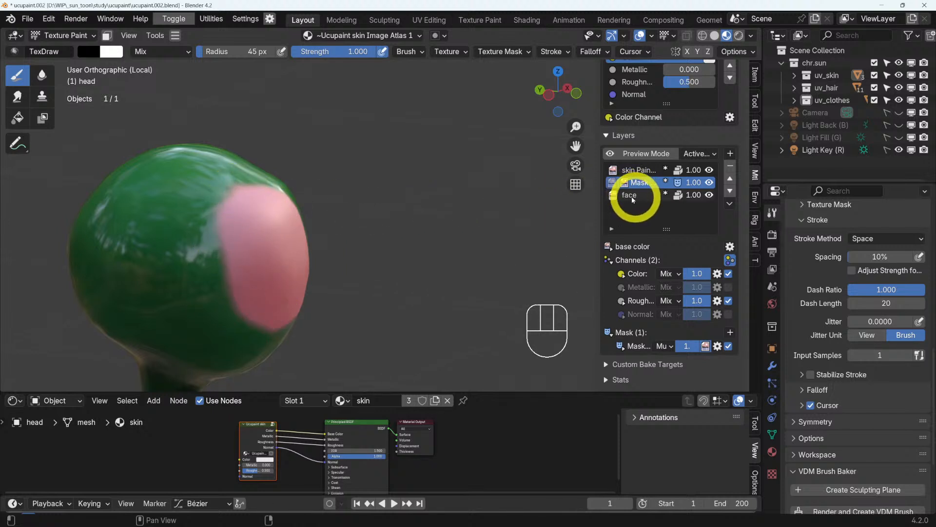
scroll(240, 220, "down", 3)
middle_click_drag(245, 229, 239, 217)
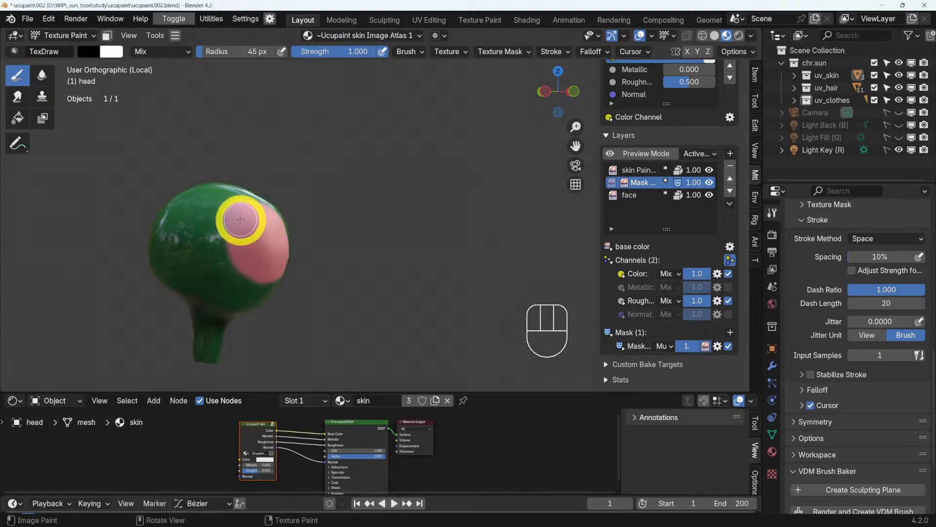
- Paint black on the base color layer's mask at the face's right side and lower edge to expose more pink
mouse_move(243, 214)
middle_mouse_down()
mouse_move(268, 220)
mouse_move(247, 212)
middle_mouse_up()
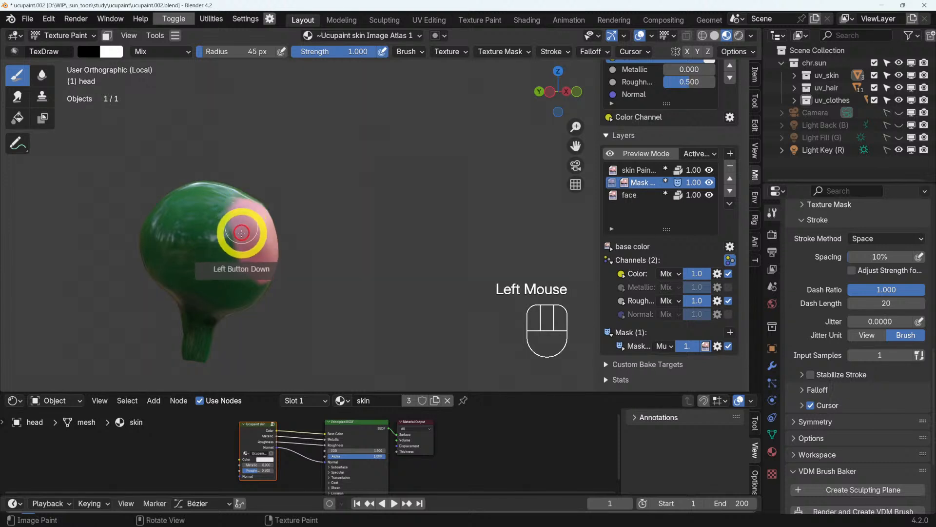
mouse_move(242, 233)
left_mouse_down()
mouse_move(240, 282)
mouse_move(234, 221)
mouse_move(230, 280)
left_mouse_up()
mouse_move(229, 280)
middle_mouse_down()
mouse_move(150, 220)
mouse_move(287, 265)
mouse_move(254, 274)
middle_mouse_up()
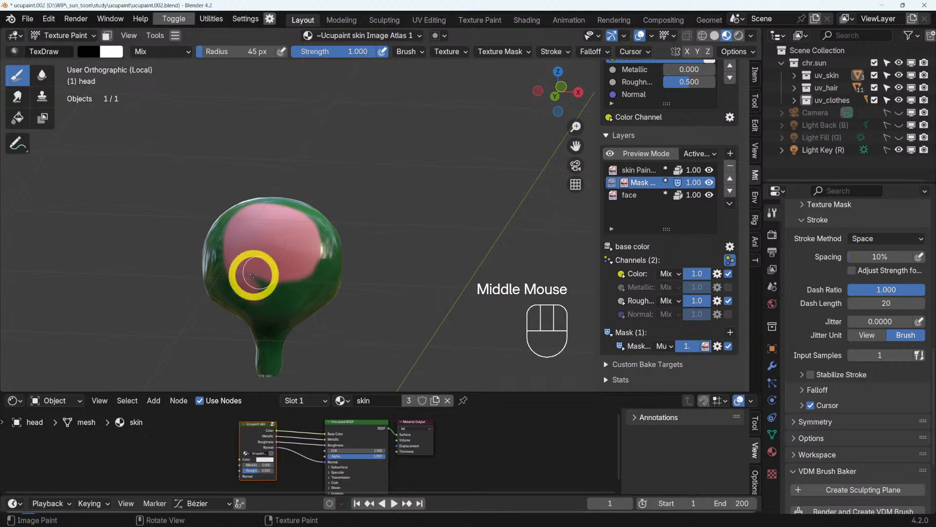
mouse_move(253, 274)
left_mouse_down()
mouse_move(257, 286)
mouse_move(319, 264)
mouse_move(314, 226)
mouse_move(291, 215)
mouse_move(276, 263)
left_mouse_up()
scroll(290, 240, "up", 2)
mouse_move(290, 240)
middle_mouse_down()
mouse_move(244, 276)
mouse_move(276, 269)
middle_mouse_up()
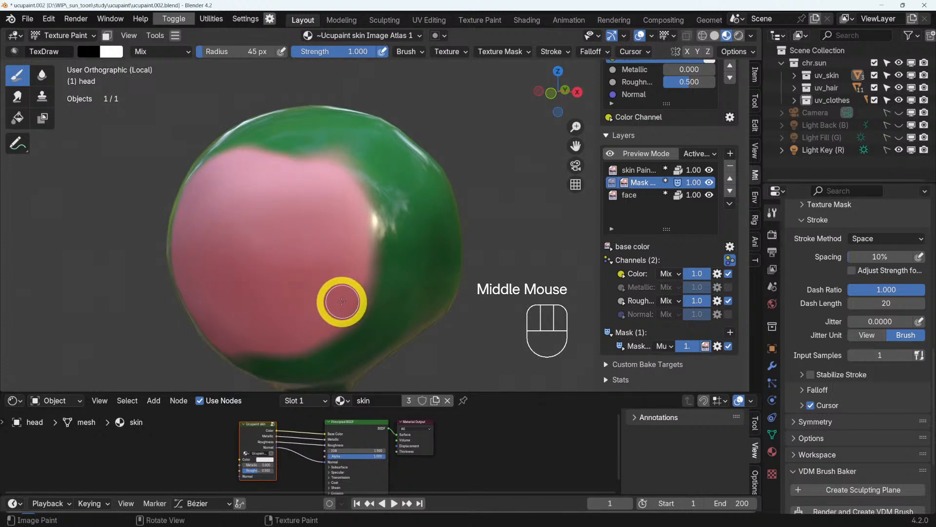
- Enable Stabilize Stroke and paint black on the mask across the forehead to even out the face area's upper edge
scroll(317, 281, "down", 1)
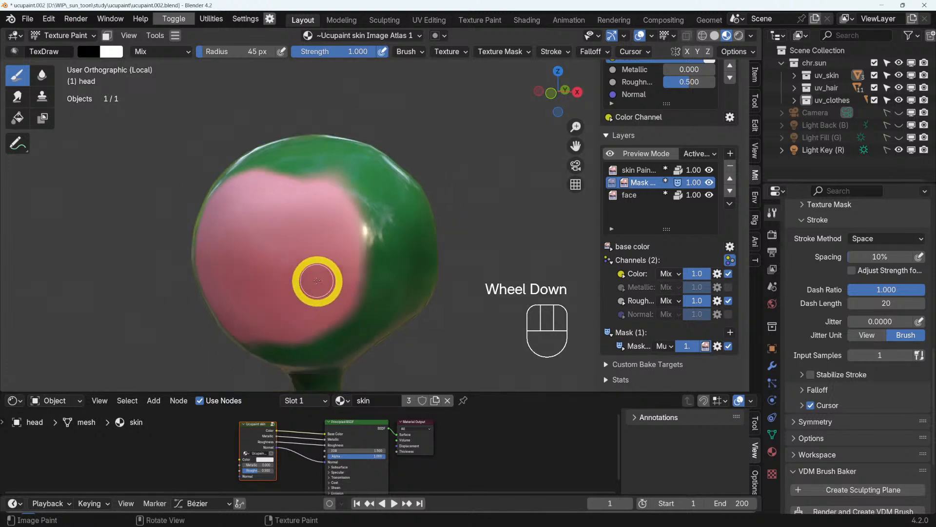
scroll(317, 281, "down", 2)
middle_click_drag(316, 249, 201, 226)
scroll(320, 266, "up", 2)
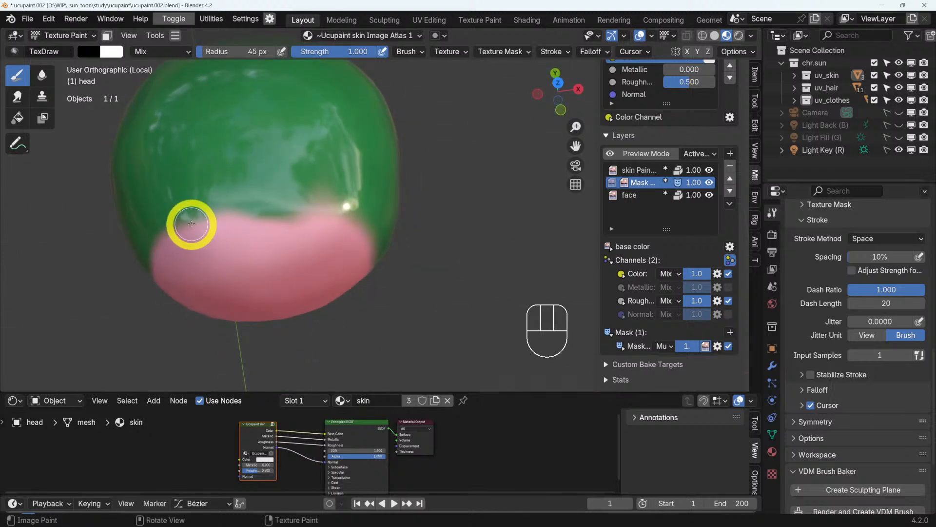
mouse_move(182, 224)
left_mouse_down()
mouse_move(300, 212)
mouse_move(364, 224)
left_mouse_up()
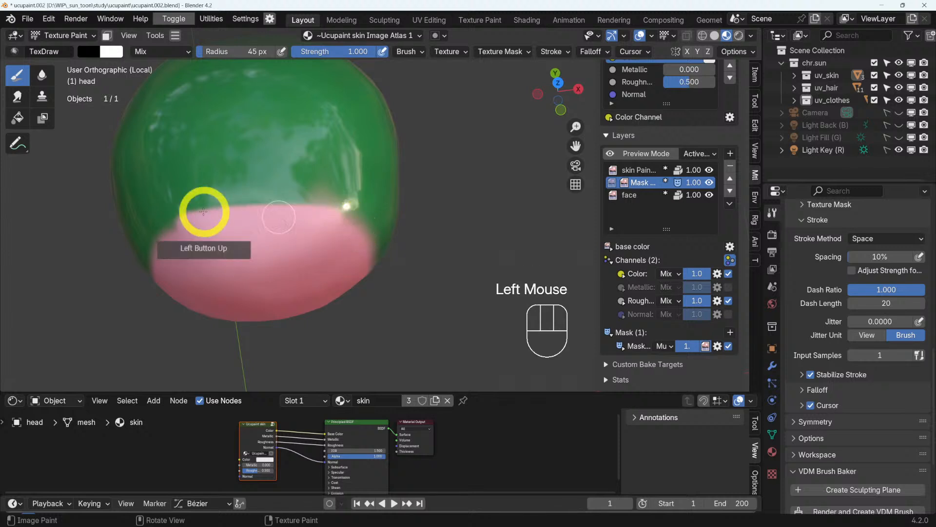
mouse_move(185, 211)
left_mouse_down()
mouse_move(328, 212)
mouse_move(354, 221)
mouse_move(220, 205)
mouse_move(341, 202)
mouse_move(353, 213)
left_mouse_up()
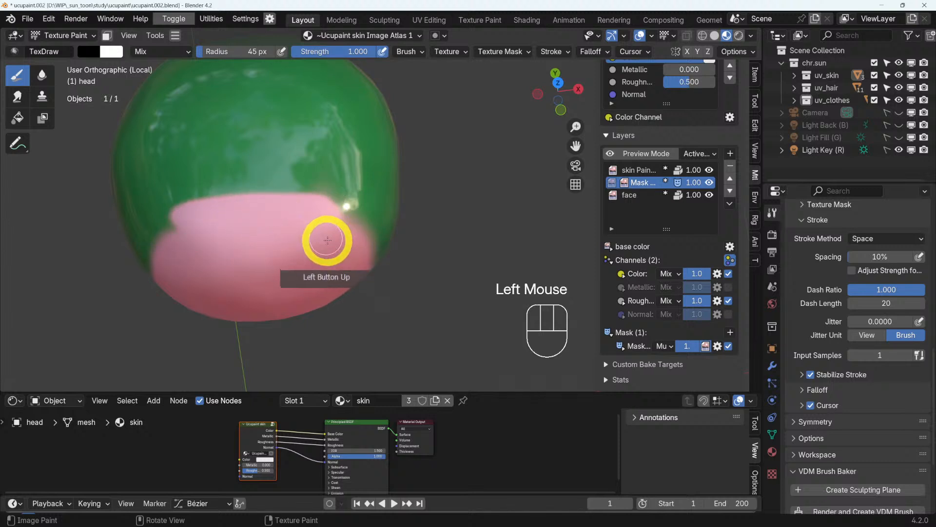
- Paint smooth black mask strokes down the face area's border on the head's left side
middle_click_drag(328, 240, 277, 167)
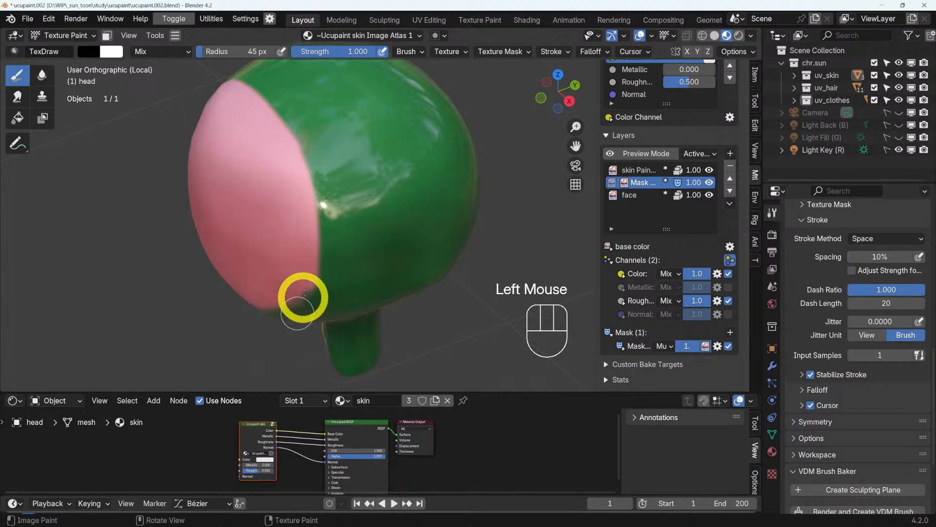
scroll(320, 263, "down", 2)
middle_click_drag(318, 255, 327, 154)
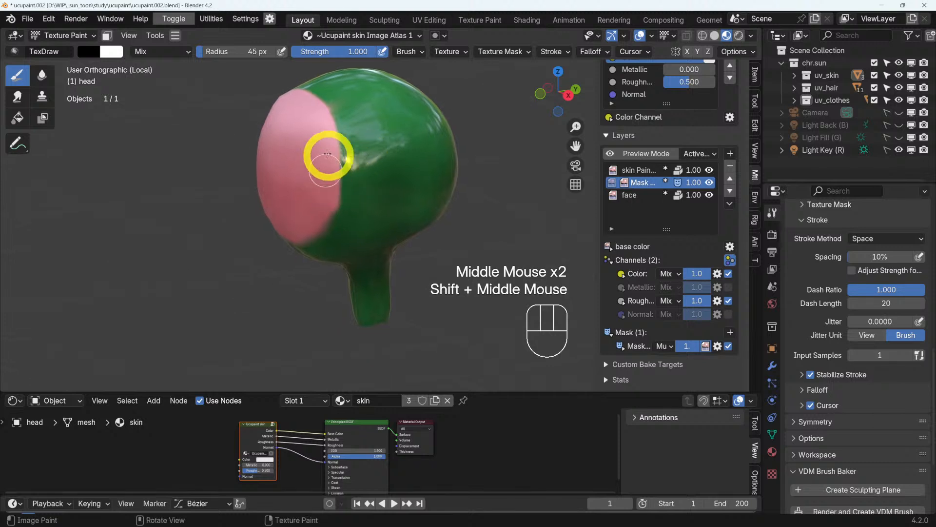
left_click_drag(326, 146, 333, 178)
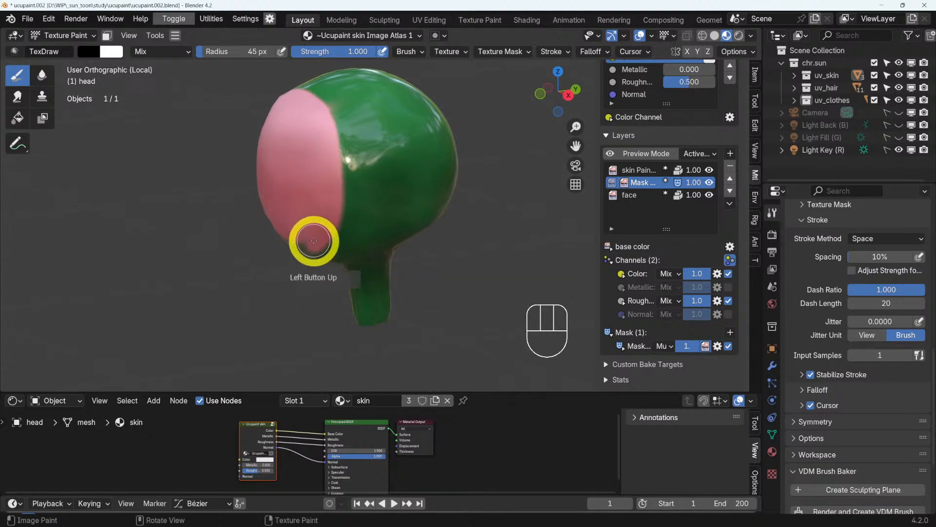
- Paint black on the mask around the chin to round off the face area's lower edge
middle_click_drag(314, 240, 378, 215)
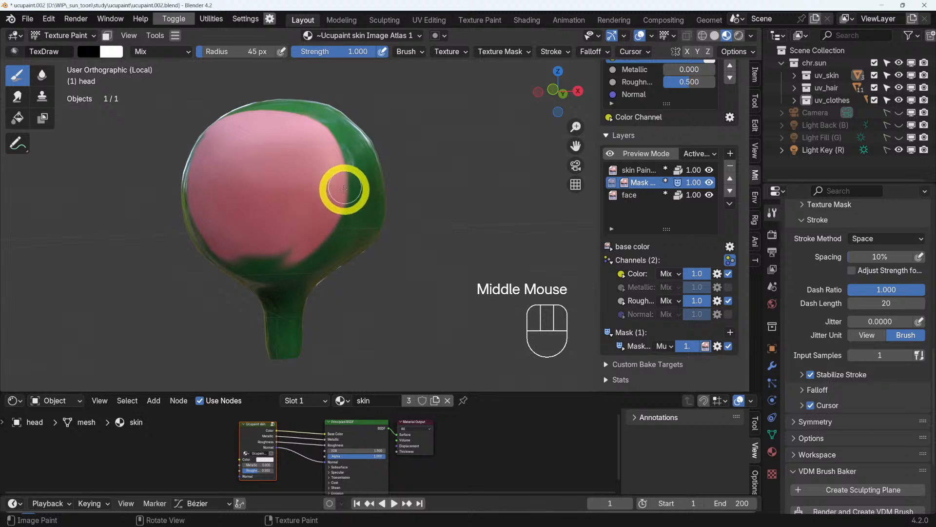
middle_click_drag(344, 189, 338, 170)
mouse_move(339, 173)
left_mouse_down()
mouse_move(341, 210)
mouse_move(330, 244)
mouse_move(312, 261)
mouse_move(278, 265)
mouse_move(211, 248)
left_mouse_up()
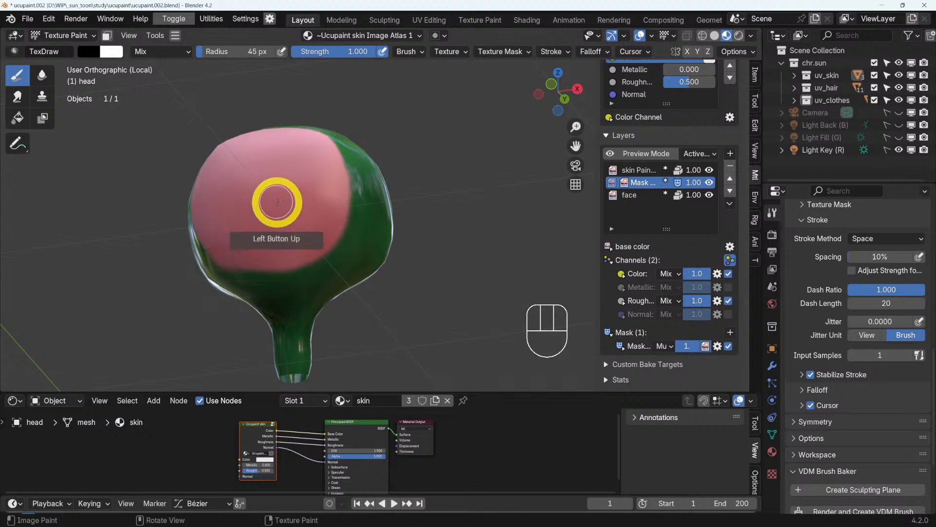
mouse_move(278, 203)
left_mouse_down()
mouse_move(229, 253)
mouse_move(213, 245)
left_mouse_up()
mouse_move(283, 247)
left_mouse_down()
mouse_move(329, 234)
mouse_move(307, 232)
left_mouse_up()
- Paint black on the mask down the head's right side and under the right cheek to smooth the face area's border
middle_click_drag(307, 232, 409, 242)
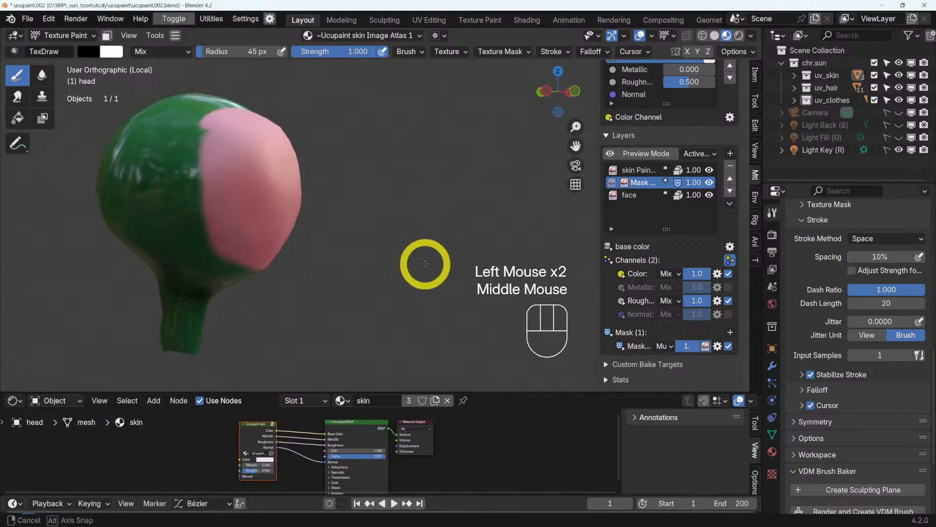
middle_click_drag(278, 194, 268, 176)
mouse_move(244, 135)
left_mouse_down()
mouse_move(220, 157)
mouse_move(203, 205)
mouse_move(221, 254)
mouse_move(228, 241)
left_mouse_up()
mouse_move(227, 230)
middle_mouse_down()
mouse_move(223, 197)
mouse_move(239, 207)
mouse_move(227, 147)
middle_mouse_up()
left_click_drag(208, 145, 208, 226)
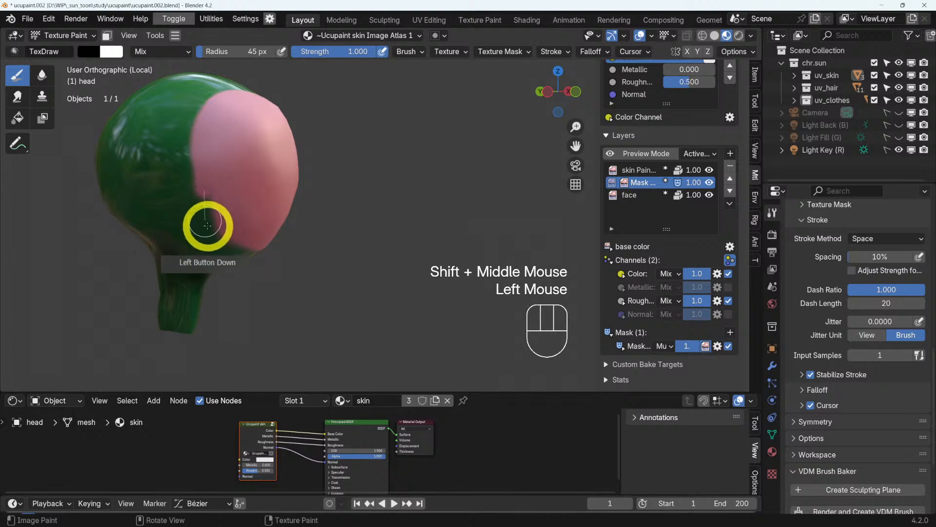
mouse_move(202, 132)
left_mouse_down()
mouse_move(195, 186)
mouse_move(214, 236)
mouse_move(246, 184)
left_mouse_up()
mouse_move(247, 184)
middle_mouse_down()
mouse_move(168, 152)
mouse_move(249, 203)
middle_mouse_up()
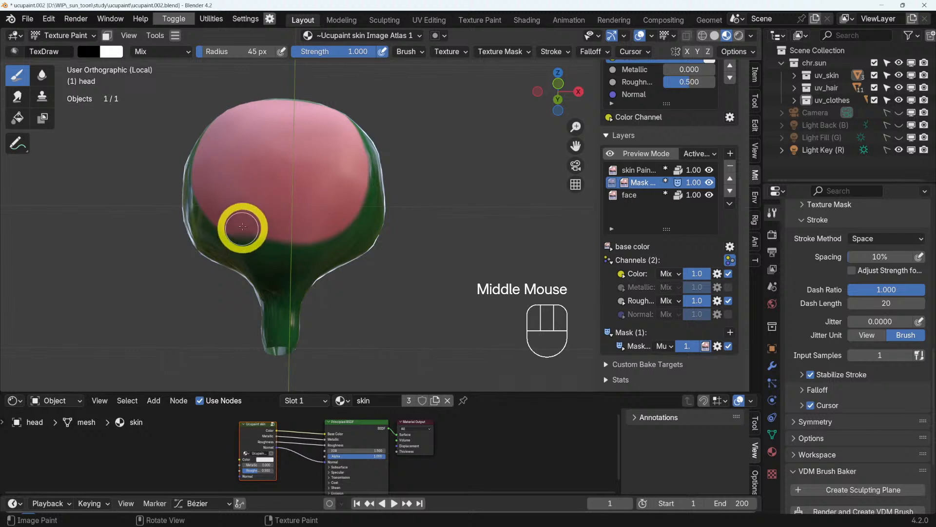
mouse_move(235, 219)
left_mouse_down()
mouse_move(265, 235)
mouse_move(297, 231)
mouse_move(240, 219)
mouse_move(261, 242)
mouse_move(330, 219)
mouse_move(339, 203)
mouse_move(311, 158)
left_mouse_up()
- Widen the exposed face area on the head's left side with further black mask strokes from forehead to cheek
mouse_move(311, 158)
middle_mouse_down()
mouse_move(309, 203)
mouse_move(297, 164)
mouse_move(230, 184)
mouse_move(242, 173)
mouse_move(263, 205)
mouse_move(268, 143)
middle_mouse_up()
scroll(300, 160, "up", 2)
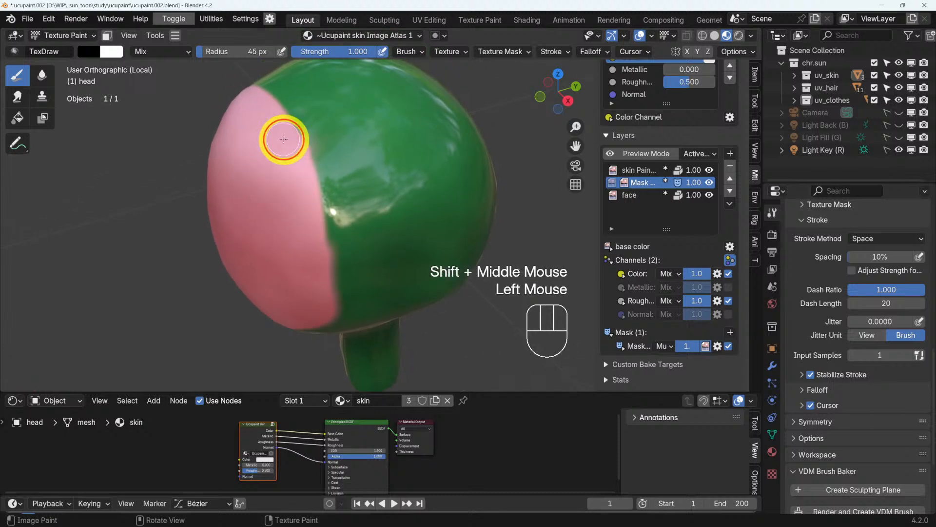
mouse_move(283, 140)
left_mouse_down()
mouse_move(314, 172)
mouse_move(322, 293)
mouse_move(349, 236)
left_mouse_up()
scroll(360, 242, "down", 2)
mouse_move(360, 242)
middle_mouse_down()
mouse_move(354, 205)
mouse_move(372, 251)
middle_mouse_up()
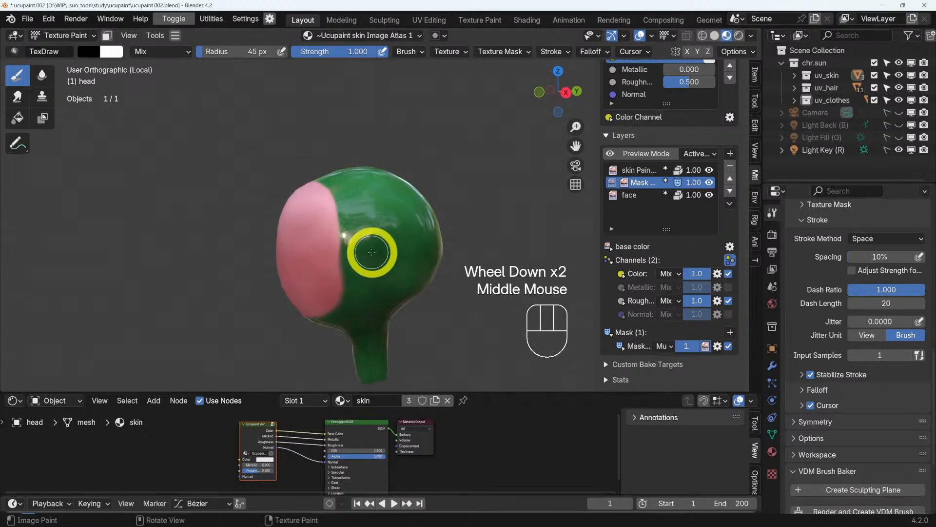
scroll(372, 252, "up", 2)
mouse_move(305, 185)
left_mouse_down()
mouse_move(324, 252)
mouse_move(312, 323)
mouse_move(305, 236)
left_mouse_up()
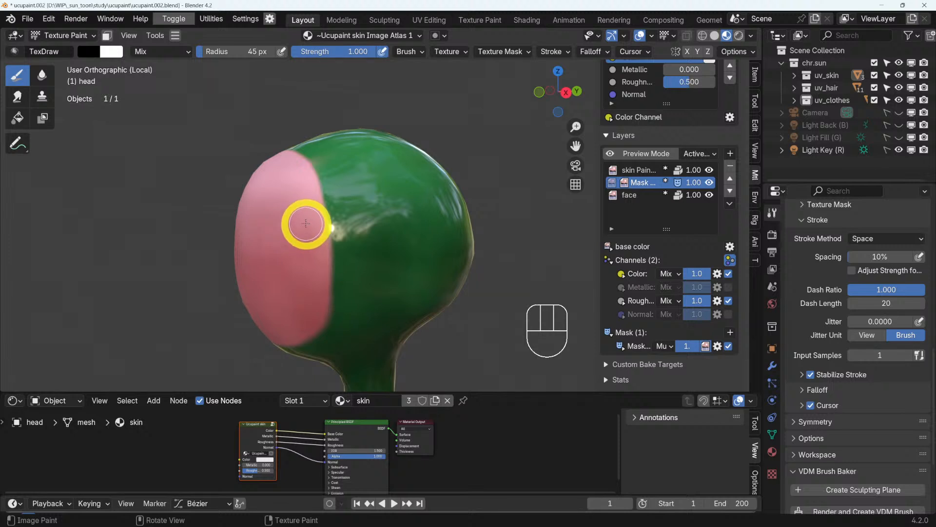
- Refine the face area's border on the head's right side with a long black mask stroke
middle_click_drag(335, 187, 441, 195)
middle_click_drag(294, 200, 332, 159, "shift")
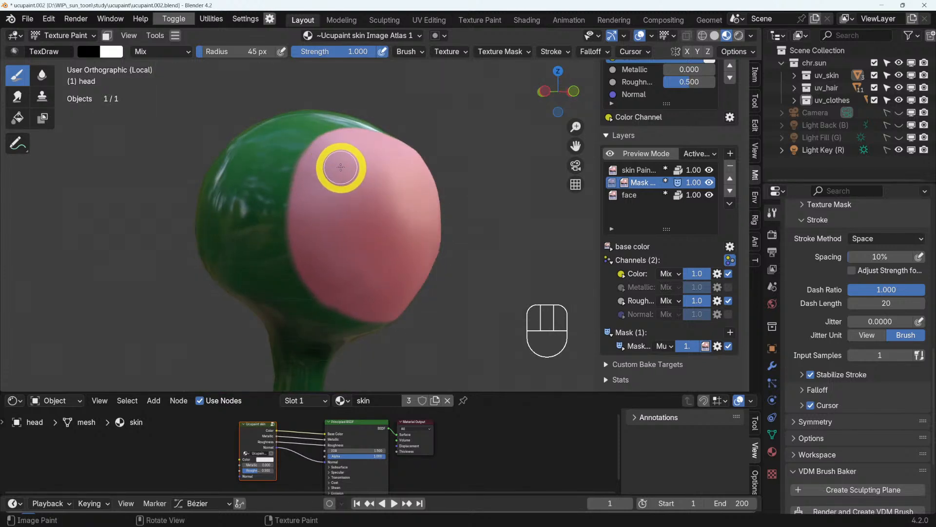
middle_click_drag(330, 159, 358, 160)
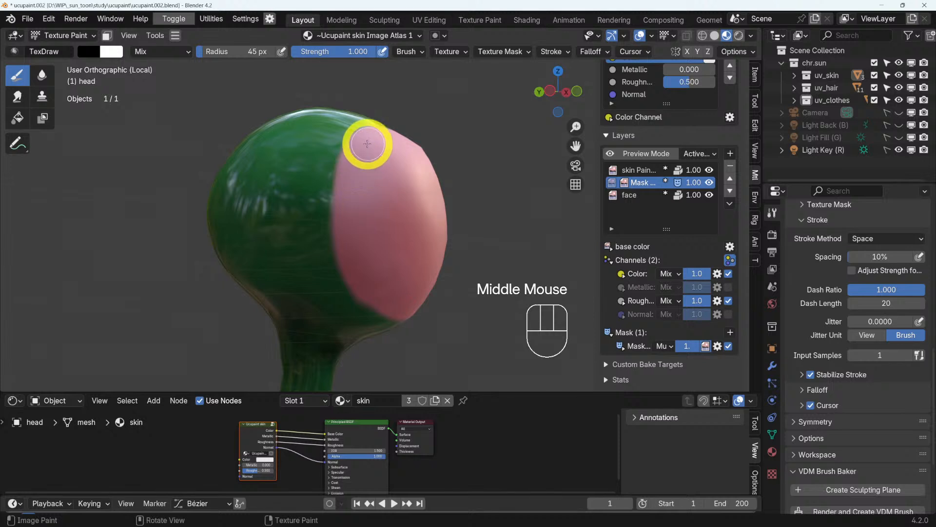
left_click(354, 162)
mouse_move(354, 163)
left_mouse_down()
mouse_move(341, 227)
mouse_move(349, 272)
mouse_move(373, 291)
left_mouse_up()
- Paint black on the mask along the face area's lower curve and inspect the finished border from the left side
mouse_move(370, 190)
middle_mouse_down("shift")
mouse_move(341, 153)
mouse_move(377, 200)
mouse_move(328, 165)
mouse_move(269, 155)
middle_mouse_up("shift")
scroll(350, 209, "up", 2)
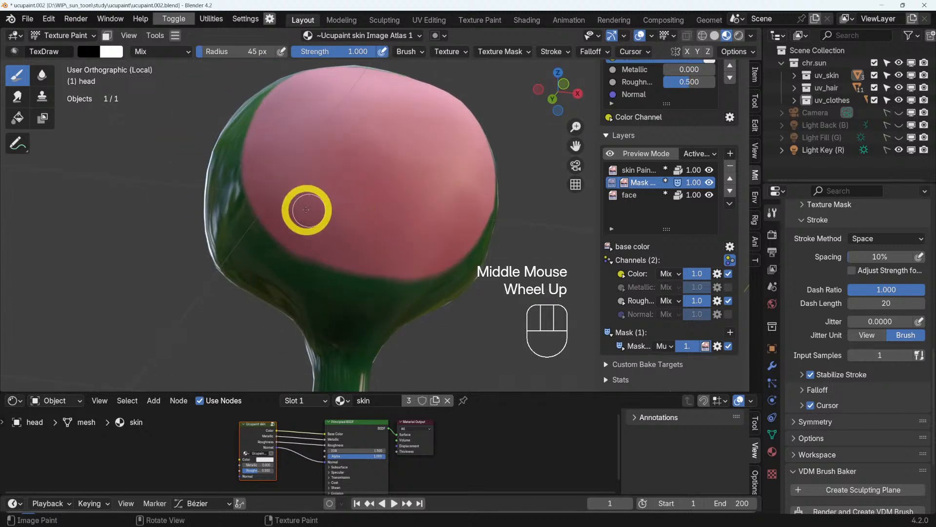
mouse_move(268, 193)
left_mouse_down()
mouse_move(287, 226)
mouse_move(334, 270)
mouse_move(431, 262)
mouse_move(418, 199)
left_mouse_up()
scroll(418, 199, "down", 3)
mouse_move(382, 152)
middle_mouse_down()
mouse_move(343, 217)
mouse_move(391, 195)
mouse_move(273, 184)
middle_mouse_up()
scroll(411, 161, "up", 3)
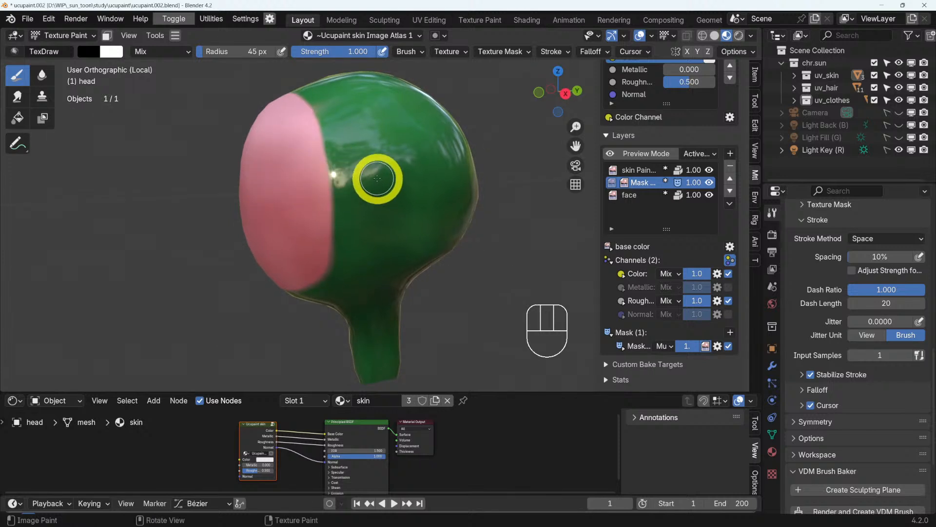
middle_click_drag(371, 175, 426, 193)
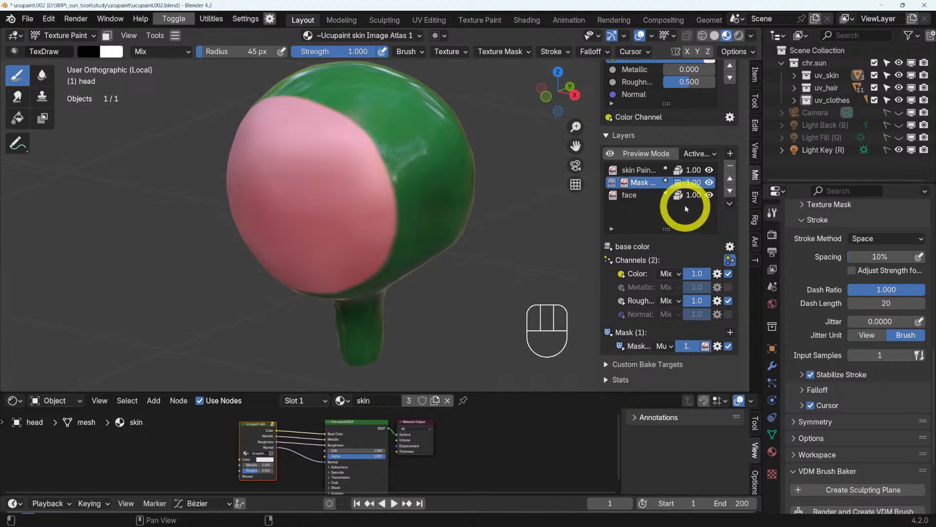
- Add a 1024 × 1024 image layer named shadow above the face layer, using the Color channel in Mix mode, the UVMap and the image atlas
left_click(634, 195)
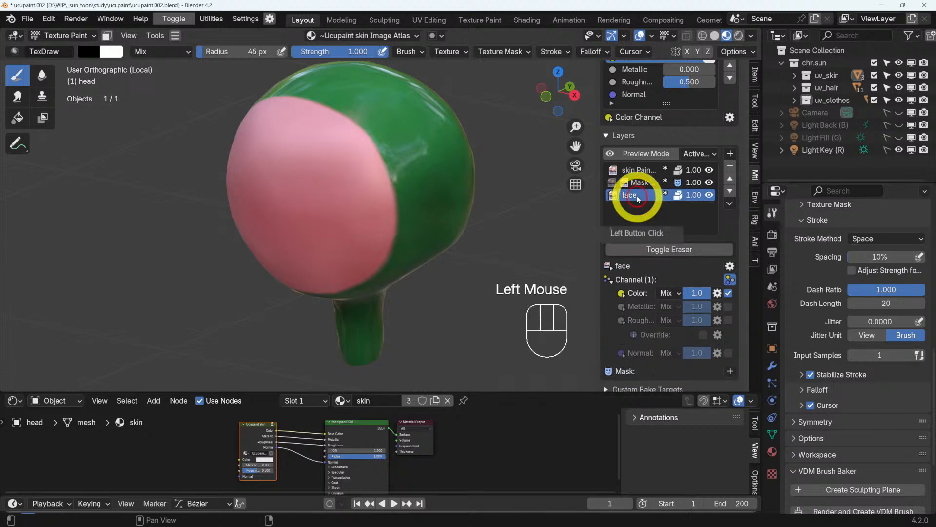
left_click(730, 153)
left_click(731, 154)
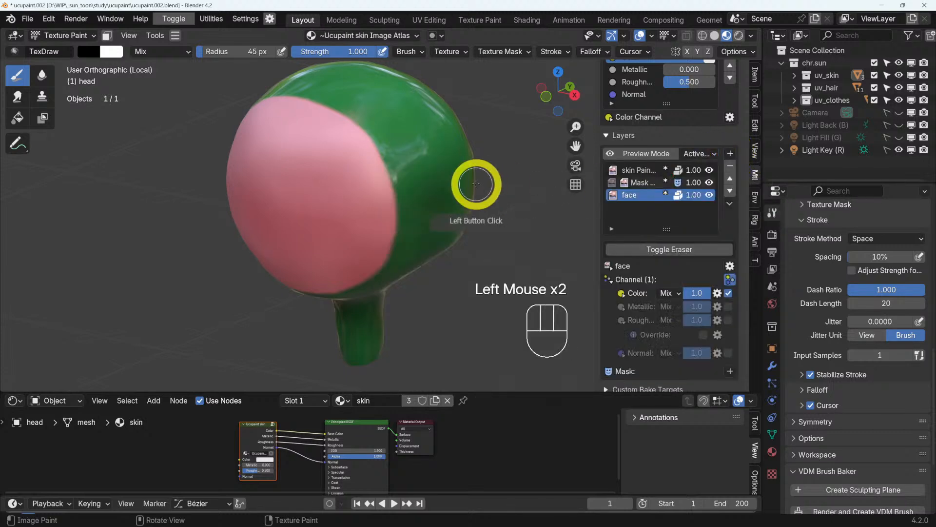
left_click(729, 155)
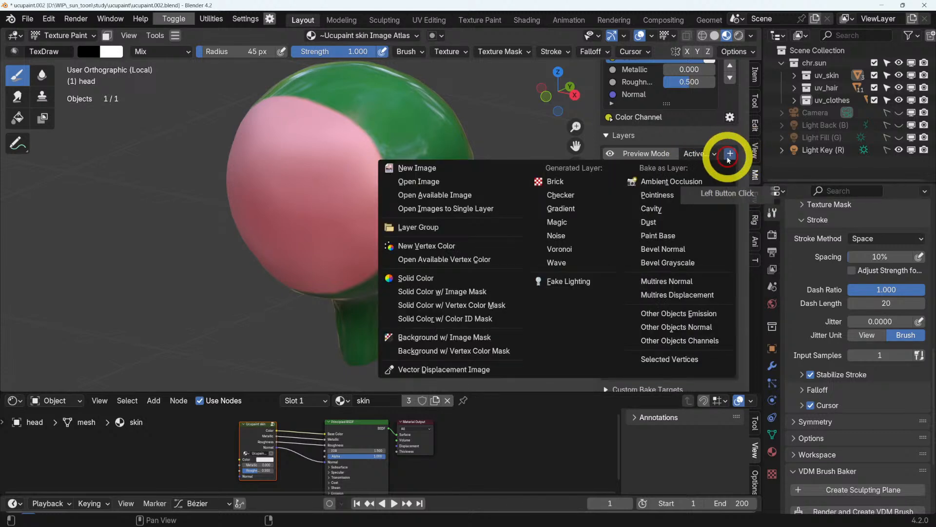
left_click(426, 168)
left_click(404, 300)
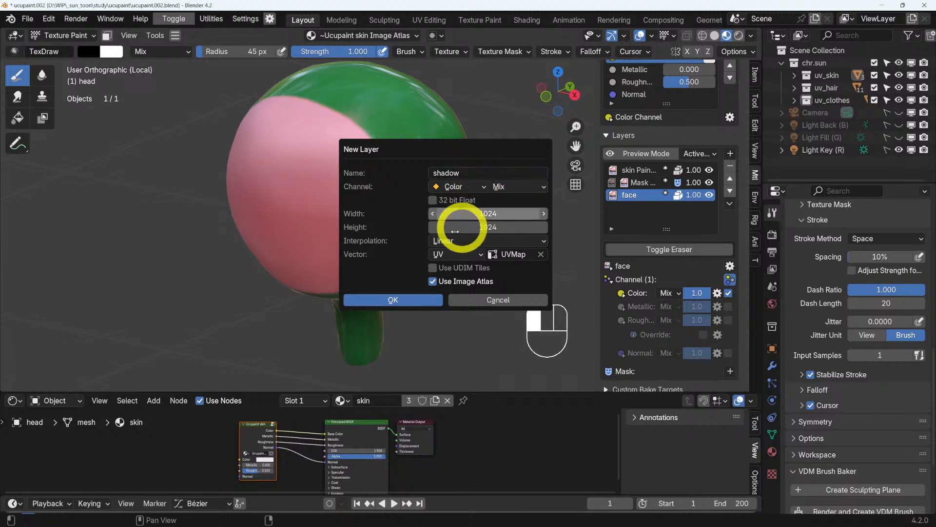
left_click(411, 300)
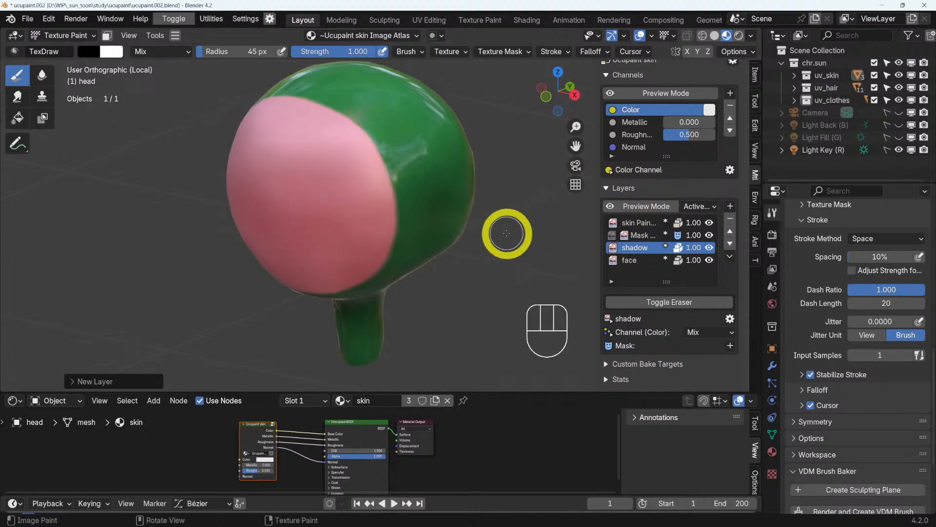
- Paint a black shadow on the shadow layer down the face border's right side and from the forehead across the upper left edge
scroll(847, 286, "up", 8)
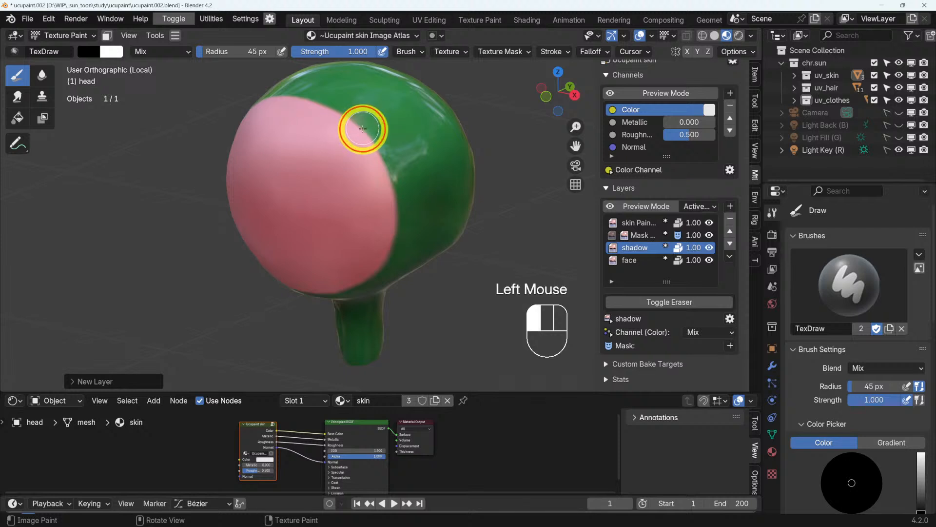
mouse_move(363, 128)
left_mouse_down()
mouse_move(393, 173)
mouse_move(407, 226)
mouse_move(397, 272)
mouse_move(375, 305)
left_mouse_up()
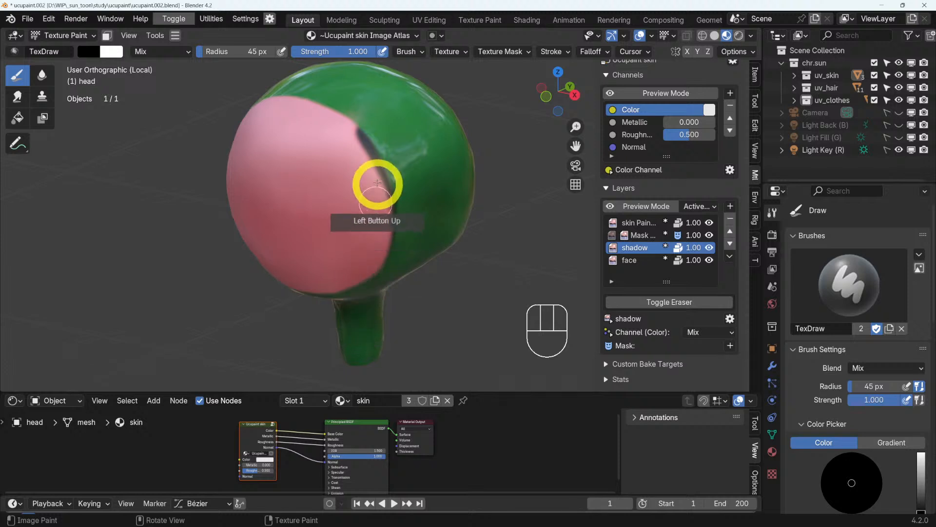
mouse_move(377, 183)
middle_mouse_down()
mouse_move(464, 226)
mouse_move(521, 236)
mouse_move(398, 202)
middle_mouse_up()
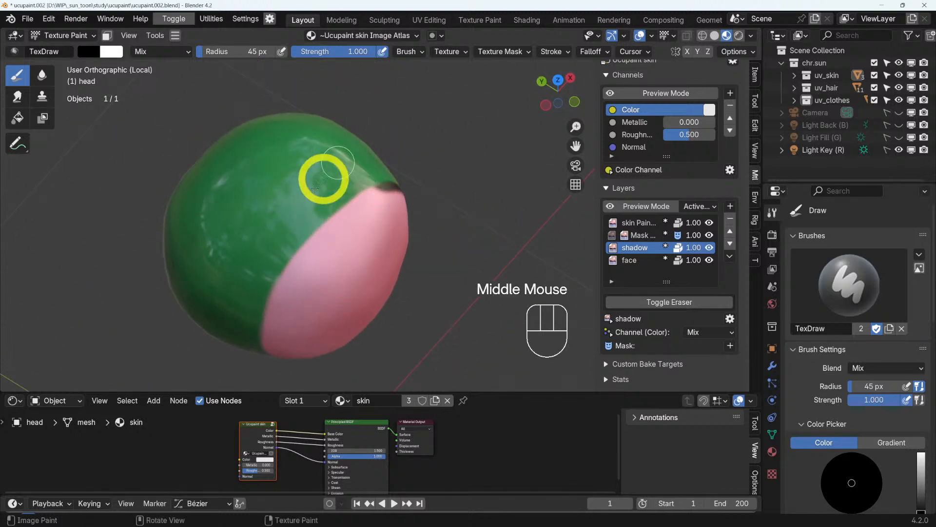
mouse_move(384, 183)
left_mouse_down()
mouse_move(365, 184)
mouse_move(309, 225)
mouse_move(264, 292)
left_mouse_up()
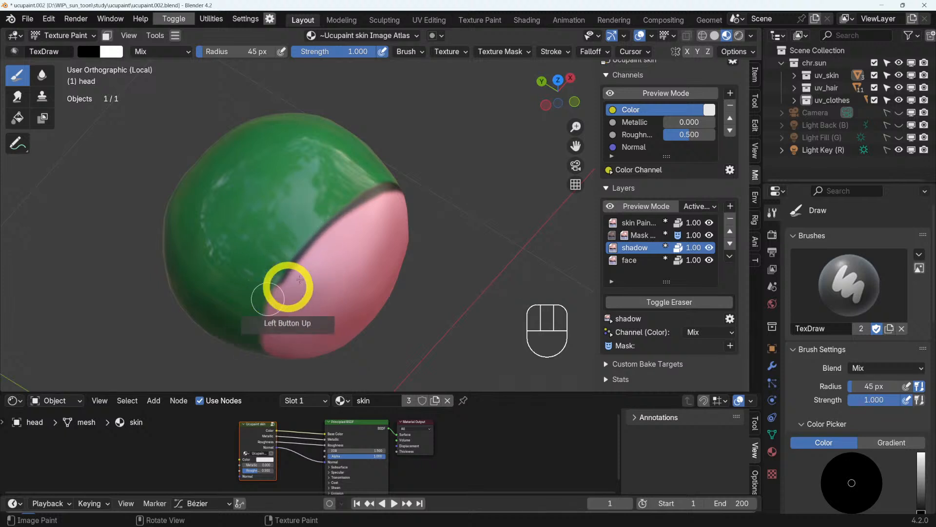
- Extend the black shadow down the left side of the face border with long strokes from temple to jaw
scroll(324, 254, "up", 2)
scroll(328, 260, "down", 2)
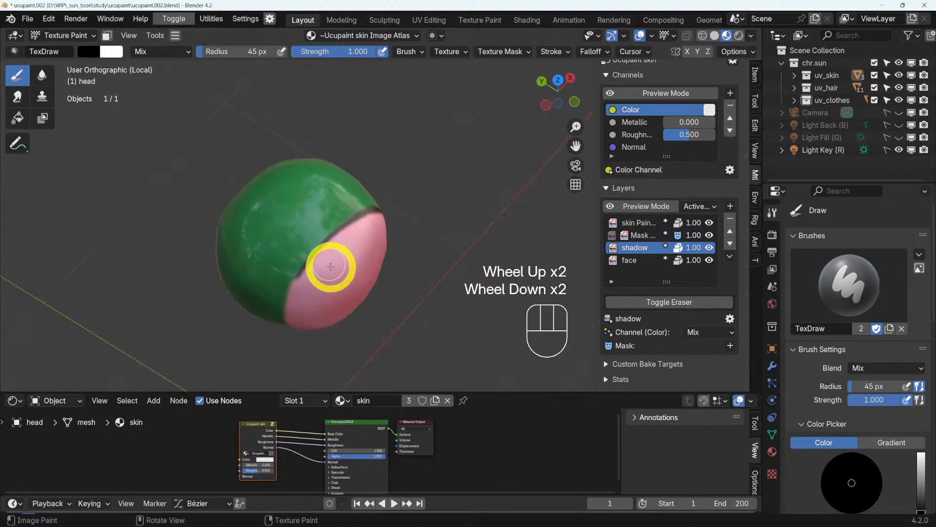
middle_click_drag(330, 267, 377, 176, "shift")
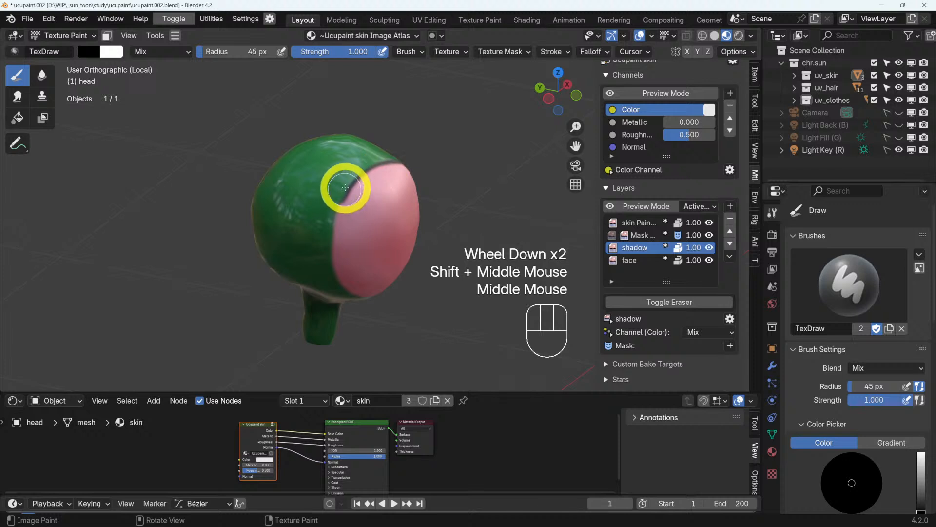
mouse_move(347, 184)
left_mouse_down()
mouse_move(317, 263)
mouse_move(324, 305)
left_mouse_up()
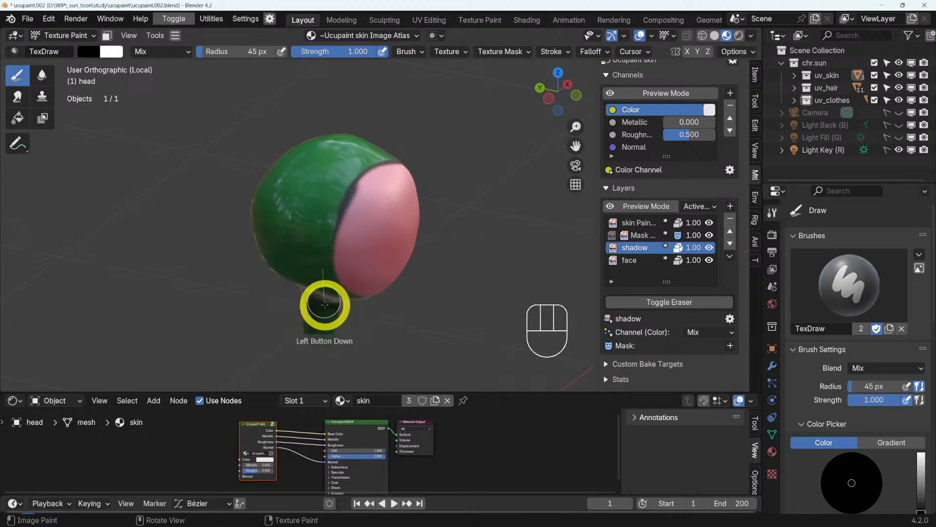
mouse_move(334, 295)
middle_mouse_down()
mouse_move(293, 256)
mouse_move(329, 297)
middle_mouse_up()
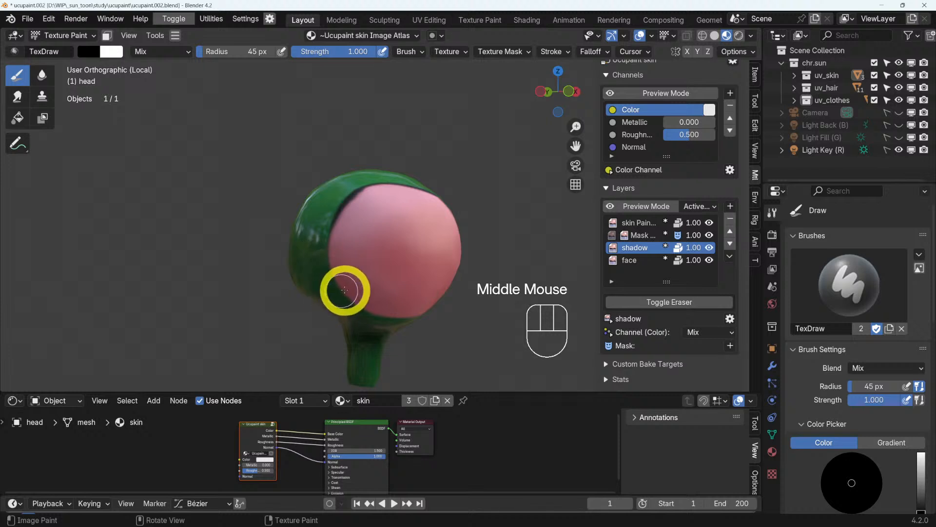
scroll(344, 290, "up", 2)
mouse_move(312, 161)
left_mouse_down()
mouse_move(317, 262)
mouse_move(359, 336)
left_mouse_up()
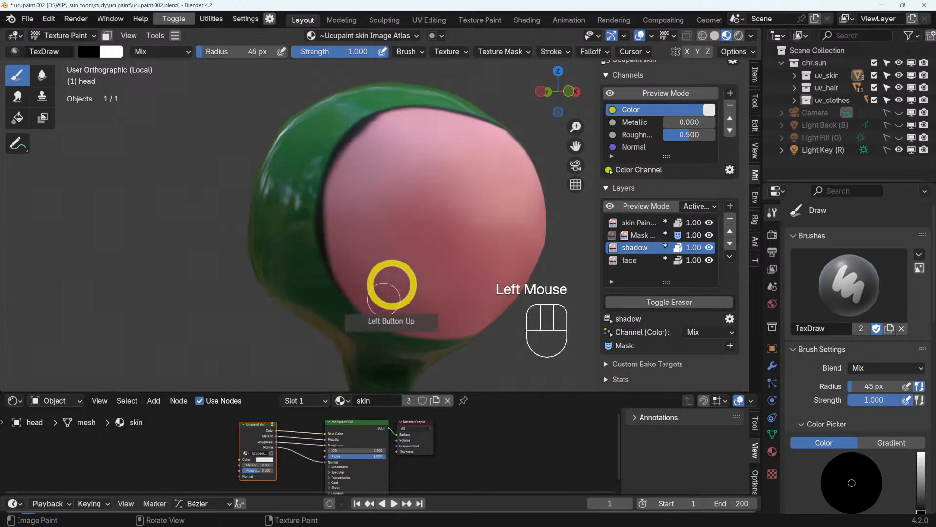
- Close the black shadow outline along the face's lower curve and up to the right cheek
mouse_move(372, 234)
middle_mouse_down("shift")
mouse_move(299, 178)
mouse_move(260, 205)
middle_mouse_up("shift")
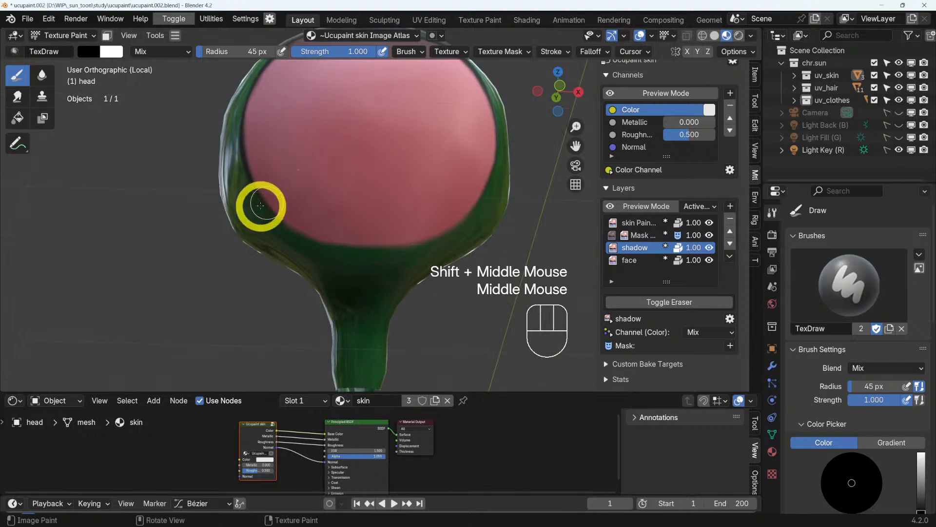
mouse_move(259, 207)
left_mouse_down()
mouse_move(272, 224)
mouse_move(337, 252)
mouse_move(428, 247)
mouse_move(461, 238)
mouse_move(489, 212)
left_mouse_up()
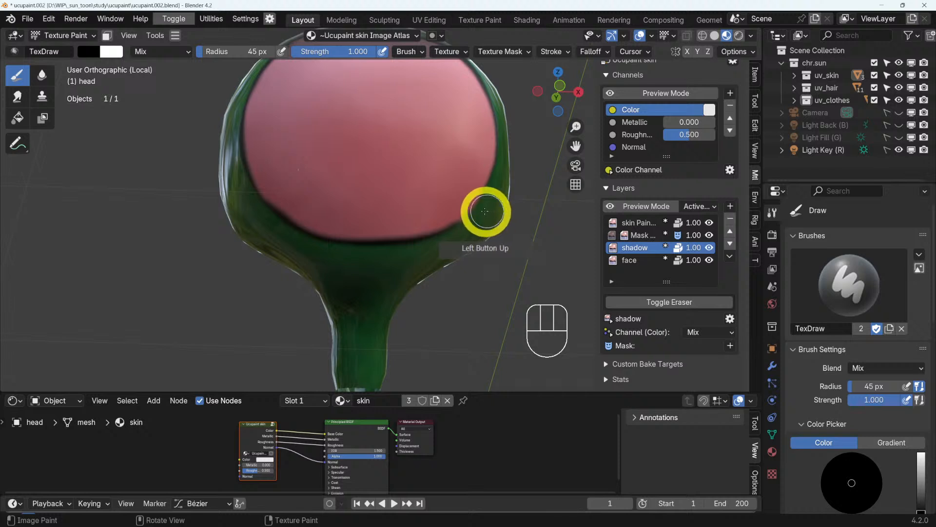
middle_click_drag(485, 211, 429, 219)
middle_click_drag(468, 181, 459, 123, "shift")
mouse_move(453, 98)
left_mouse_down()
mouse_move(455, 184)
mouse_move(427, 252)
mouse_move(397, 272)
mouse_move(463, 220)
left_mouse_up()
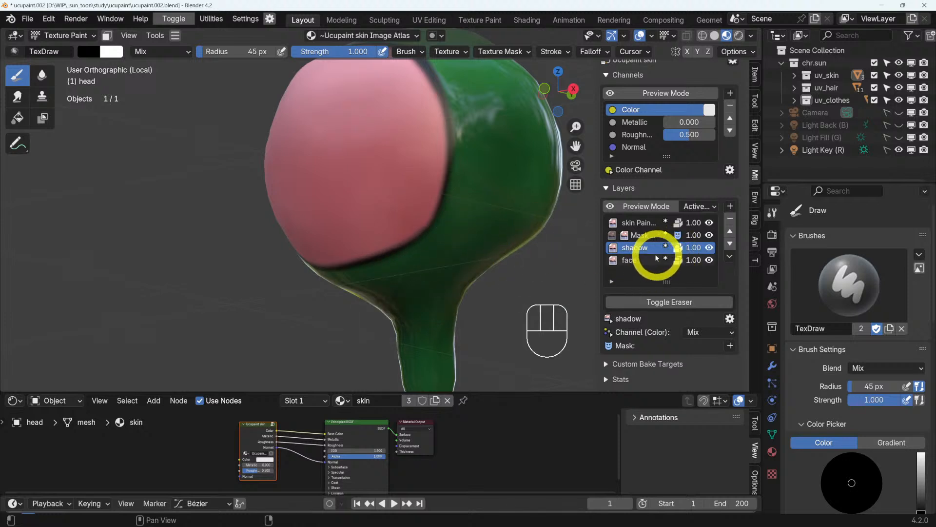
- Set the shadow layer's Color blend mode to Multiply and try out different layer opacities
left_click(693, 332)
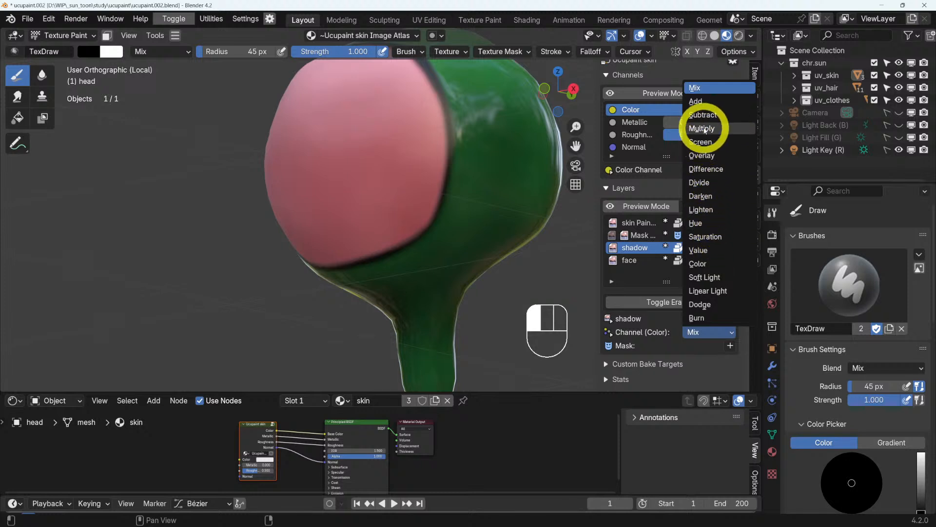
left_click(702, 128)
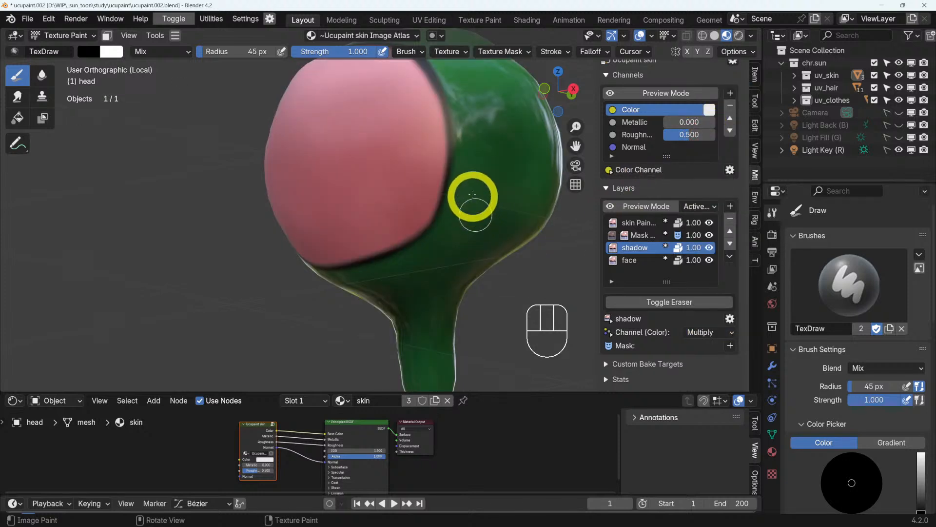
scroll(478, 176, "down", 2)
middle_click_drag(481, 178, 476, 220, "shift")
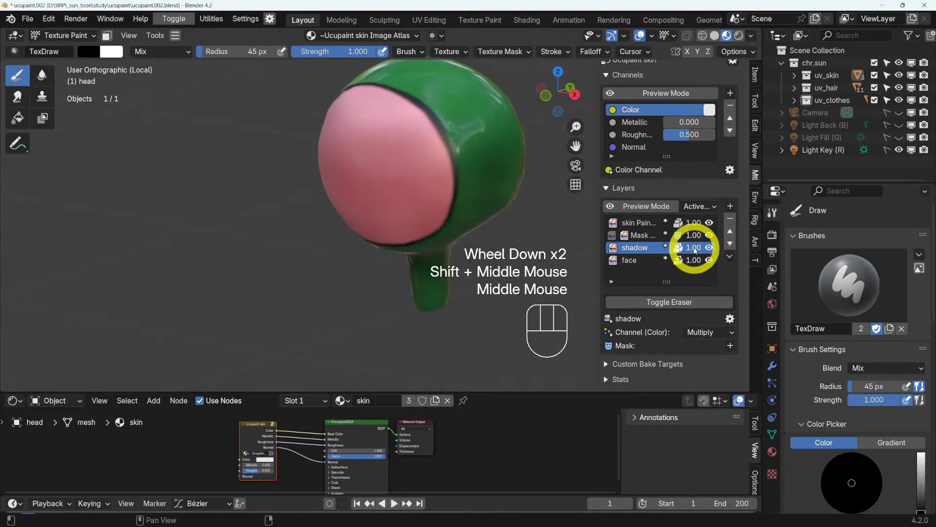
left_click_drag(694, 248, 801, 247, "shift")
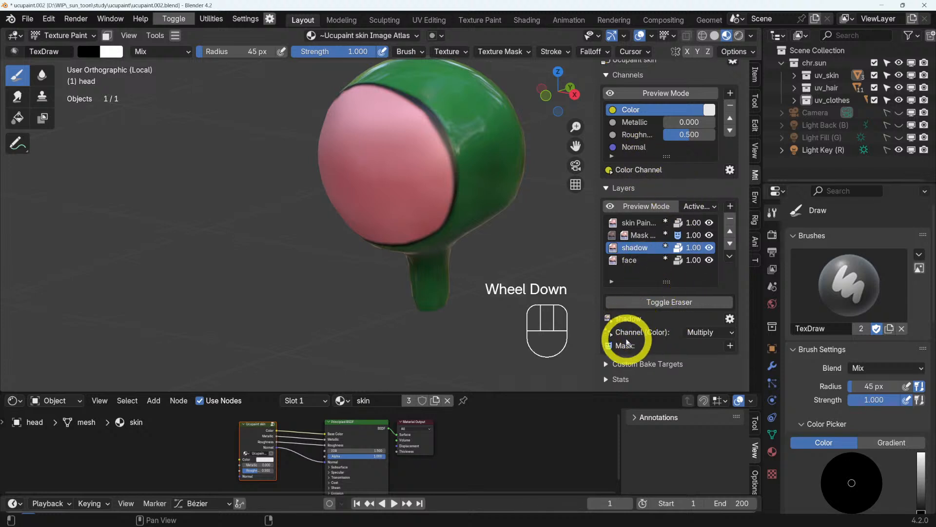
- Expand the shadow layer's channel settings and set the Color channel's blend mode to Mix
left_click(610, 333)
scroll(666, 331, "down", 2)
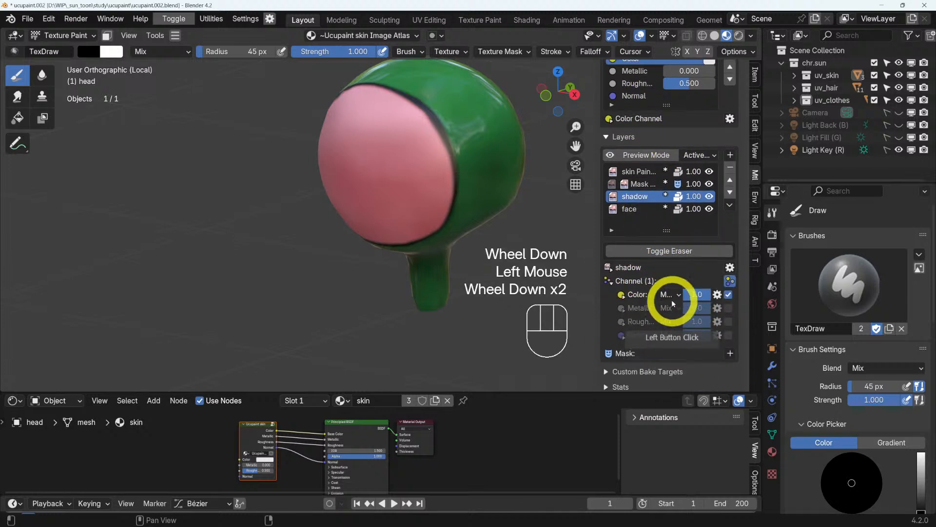
left_click(677, 296)
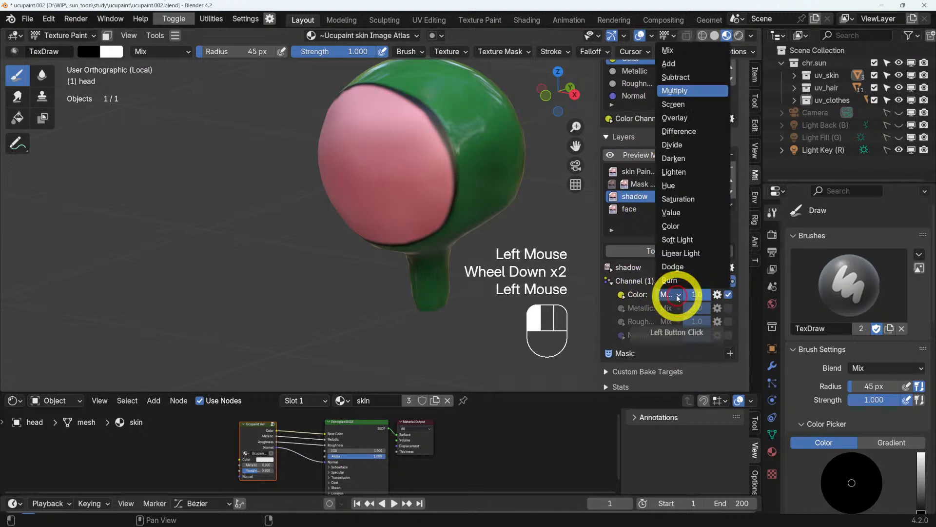
left_click(675, 44)
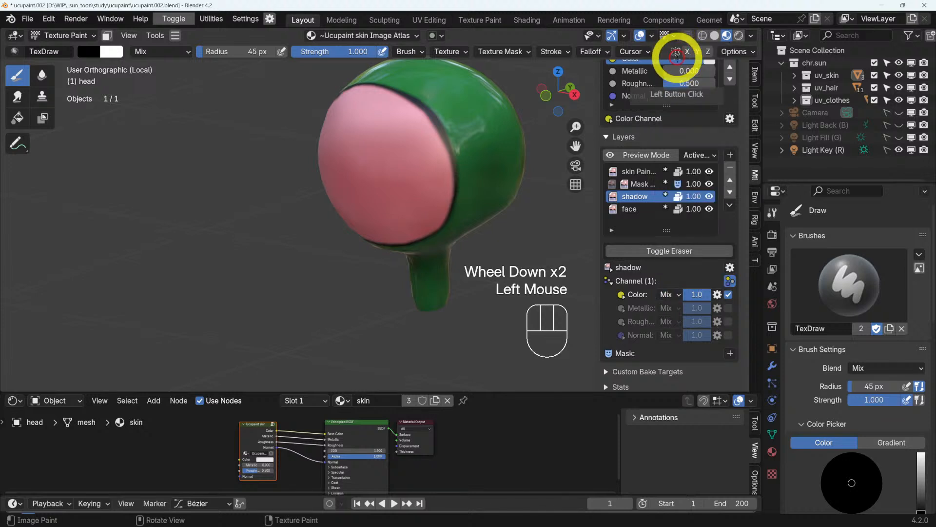
- Enable the Color override on the shadow layer and set it to a dark red with hue and saturation at 1.000
left_click(623, 295)
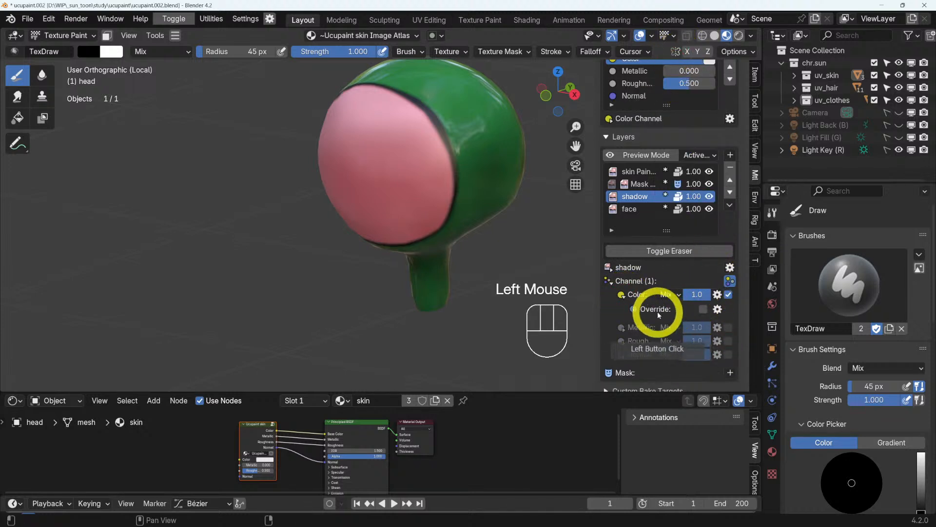
left_click(704, 309)
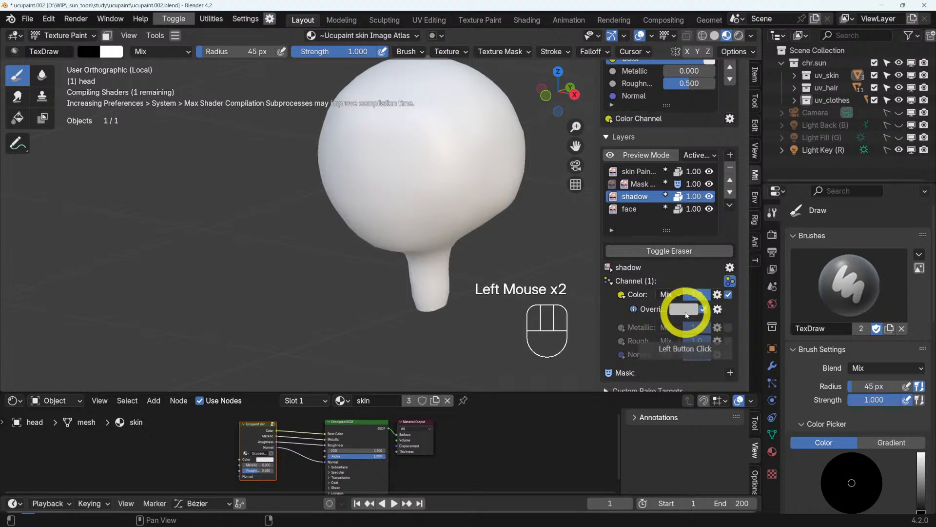
left_click(685, 312)
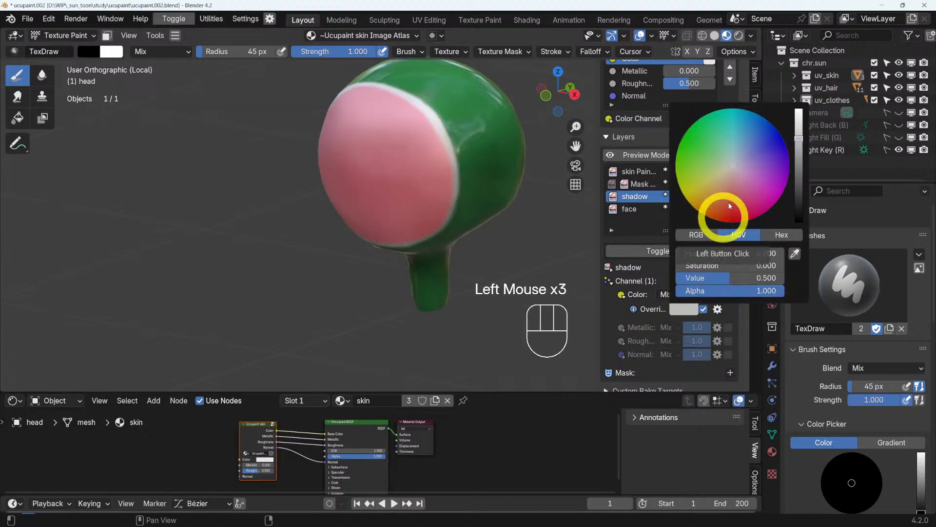
left_click_drag(739, 189, 733, 224)
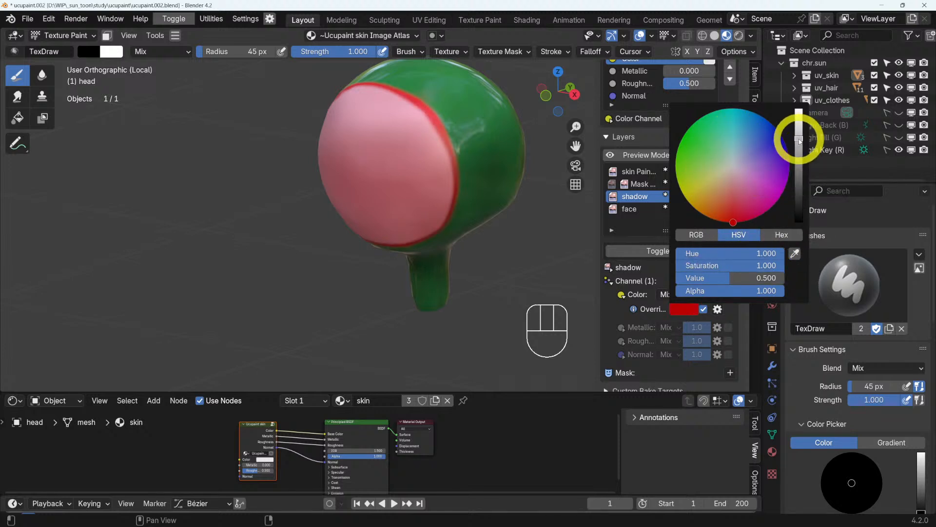
left_click_drag(799, 139, 798, 150)
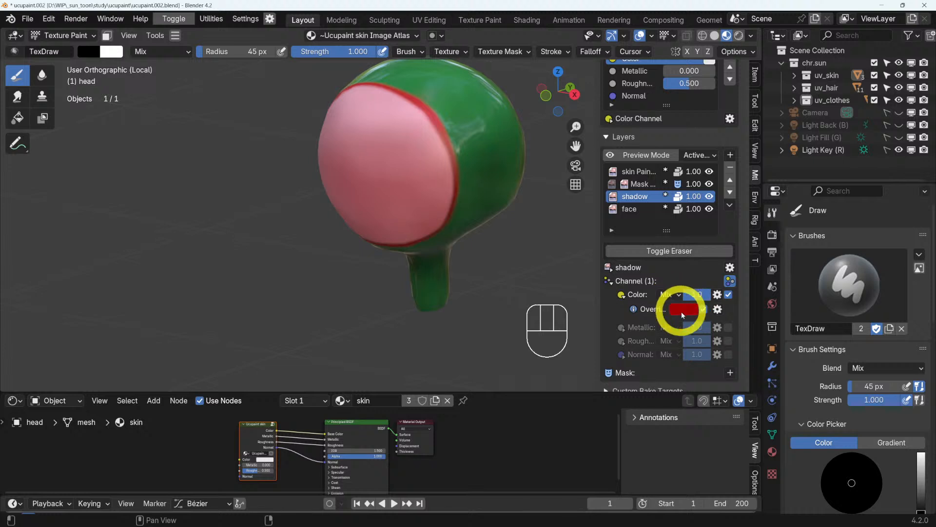
- Blend the shadow layer's Color channel with Multiply at an intensity of 0.6 and inspect the softened face border
left_click(679, 295)
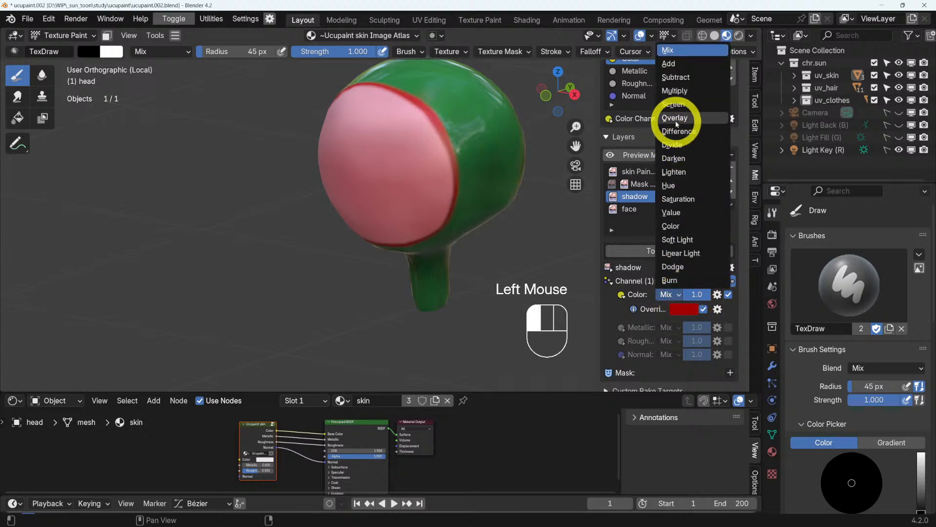
left_click(674, 92)
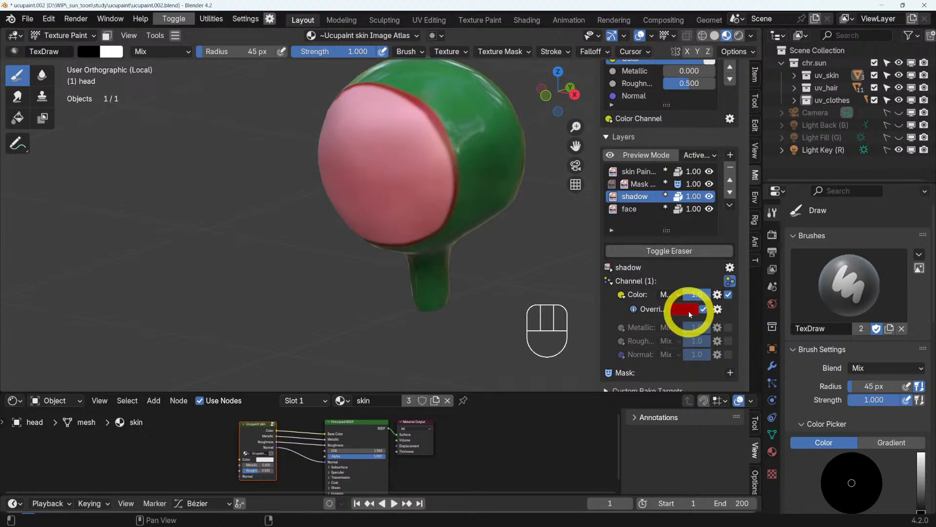
left_click(697, 294, "shift")
left_click_drag(703, 294, 696, 255, "shift")
middle_click_drag(468, 225, 527, 228)
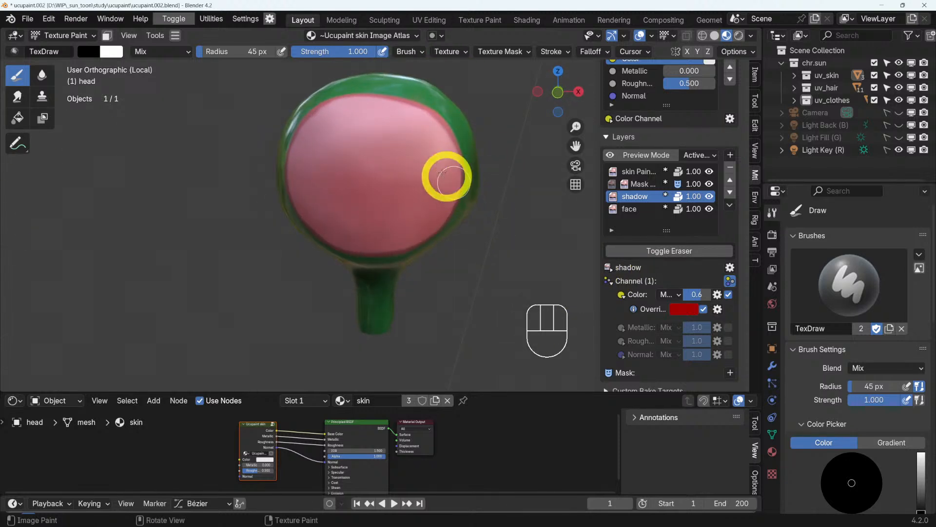
mouse_move(481, 188)
middle_mouse_down()
mouse_move(349, 209)
mouse_move(395, 230)
mouse_move(472, 168)
mouse_move(401, 193)
mouse_move(656, 184)
middle_mouse_up()
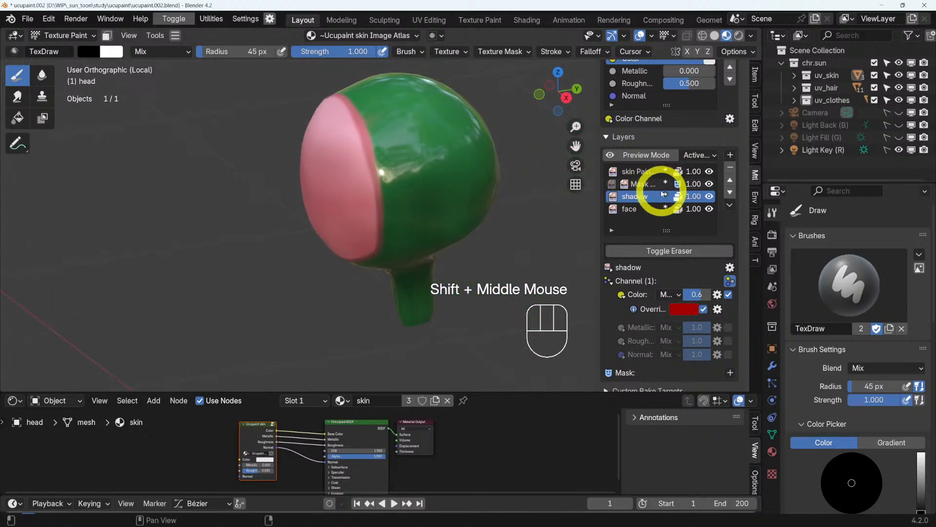
- Enable the Metallic channel on the base color layer
scroll(662, 188, "up", 3)
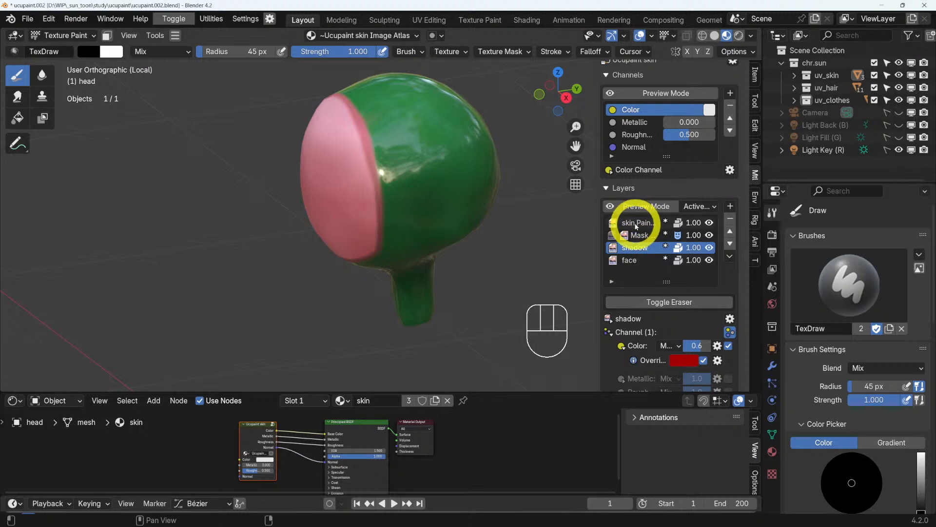
left_click(639, 234)
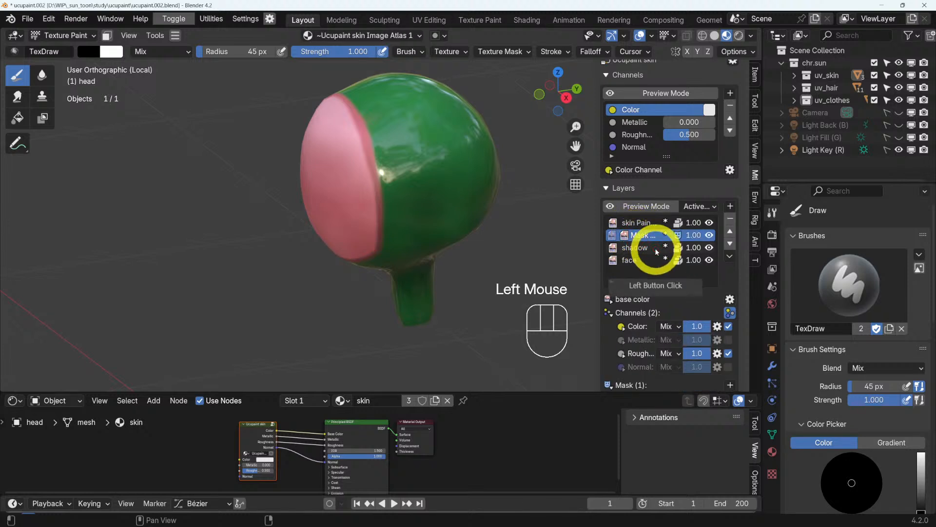
scroll(655, 247, "down", 2)
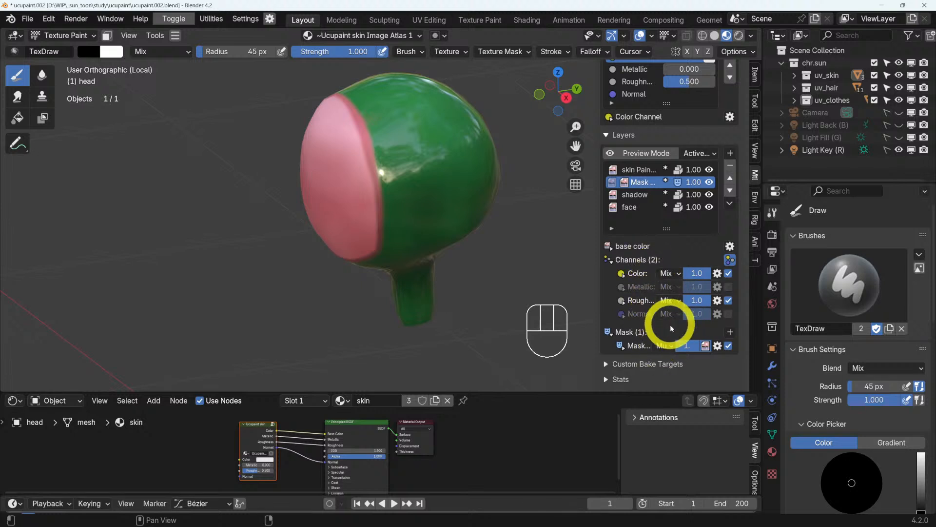
left_click(729, 289)
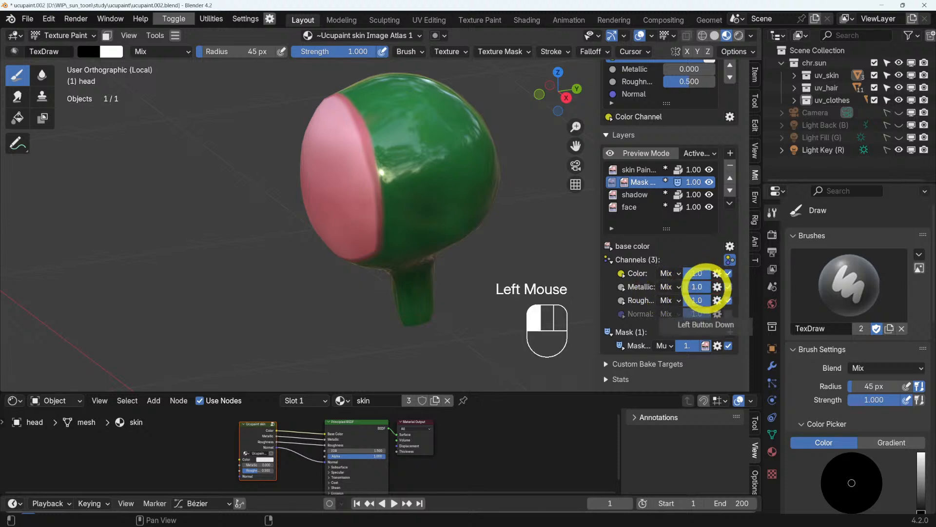
left_click_drag(730, 291, 707, 286)
scroll(639, 168, "up", 3)
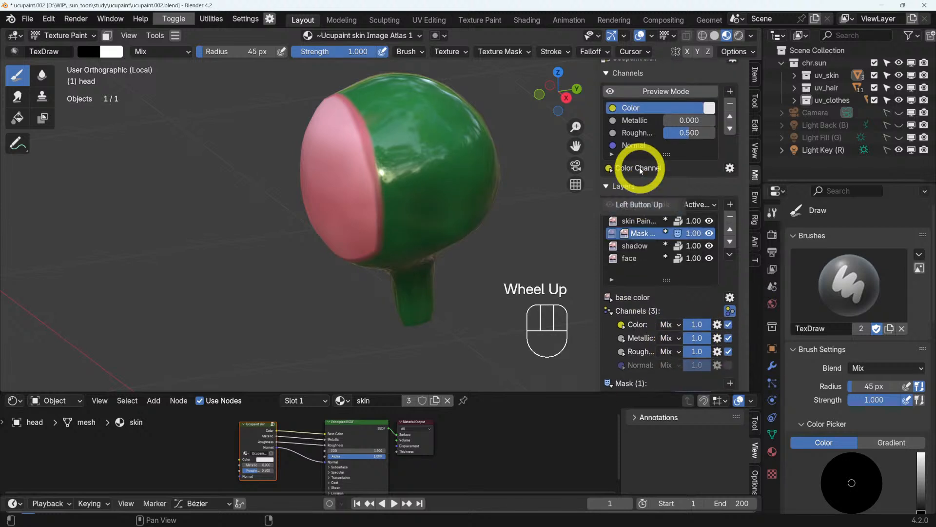
- Try out the Metallic channel's base value and make the base color layer's image active instead of its mask
left_click(673, 120)
mouse_move(673, 120)
left_mouse_down()
mouse_move(736, 119)
mouse_move(649, 134)
mouse_move(715, 125)
mouse_move(746, 142)
mouse_move(624, 142)
mouse_move(635, 145)
left_mouse_up()
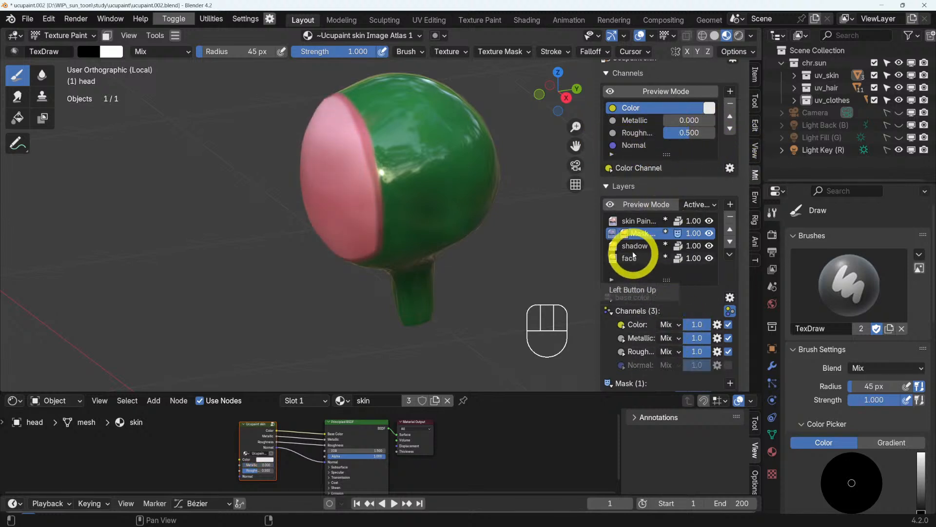
left_click(618, 236)
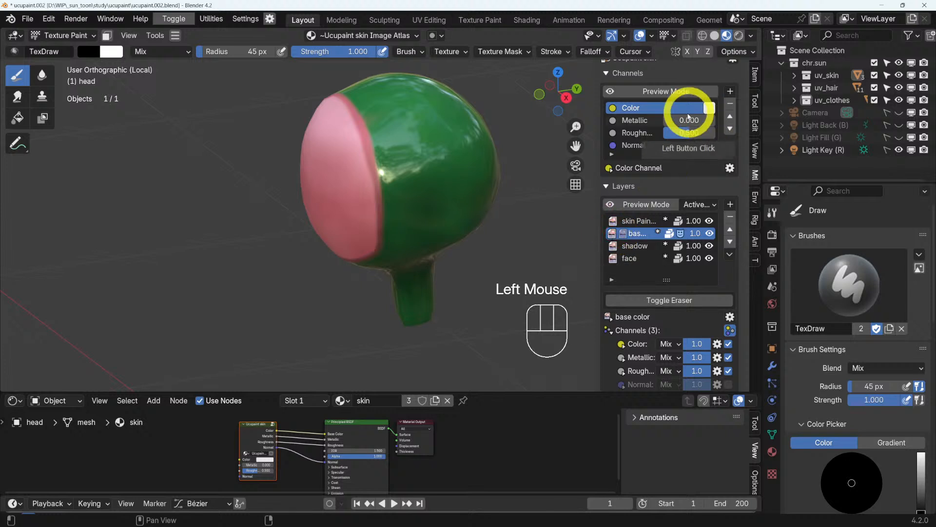
- Preview the Color channel alone on the head, comparing it with the shaded result, and return to the normal display
left_click_drag(677, 124, 555, 150)
middle_click_drag(409, 187, 463, 182)
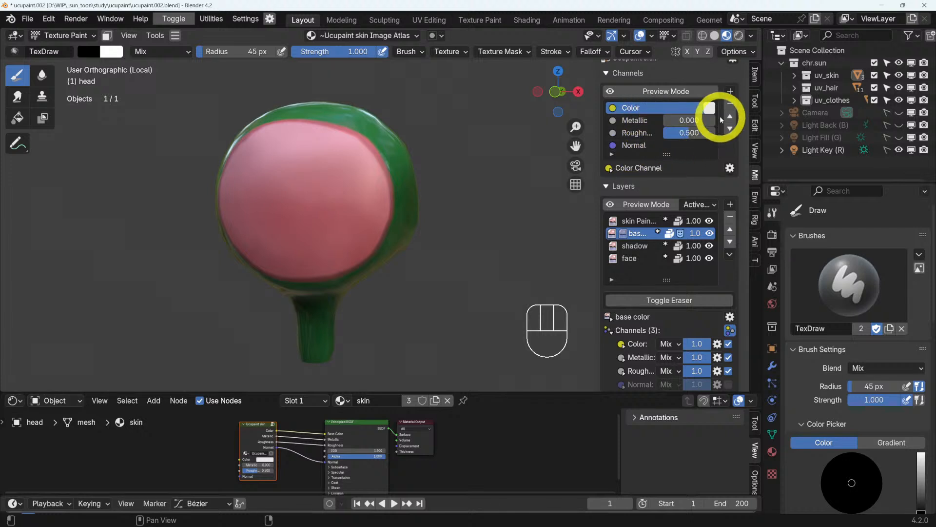
left_click(662, 93)
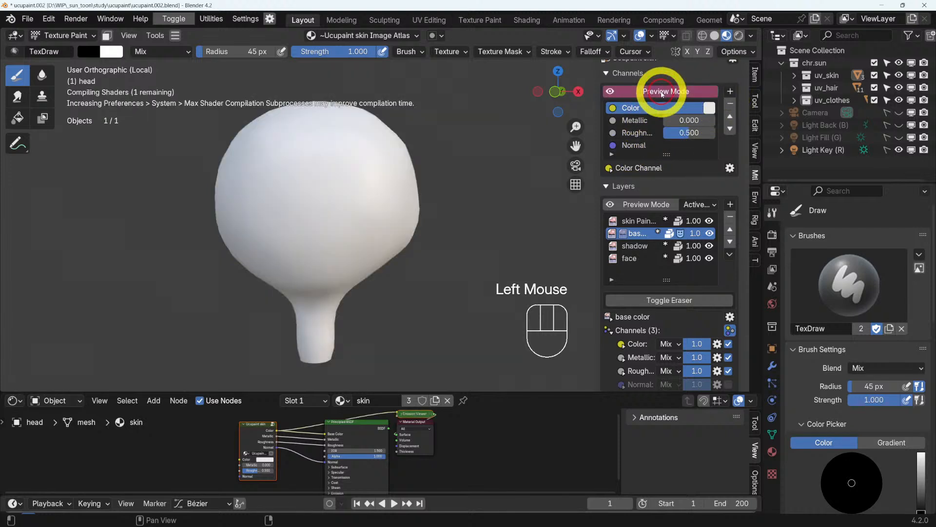
left_click(662, 93)
left_click(662, 93)
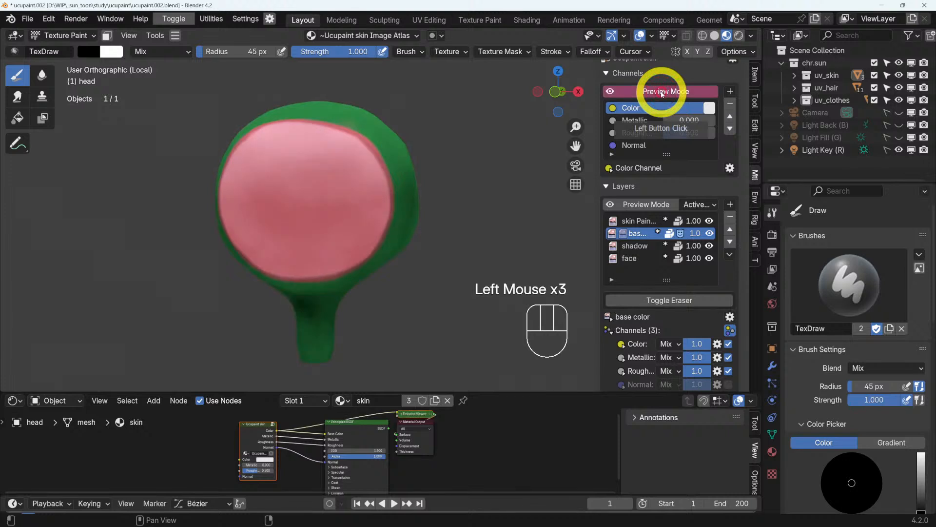
left_click(662, 93)
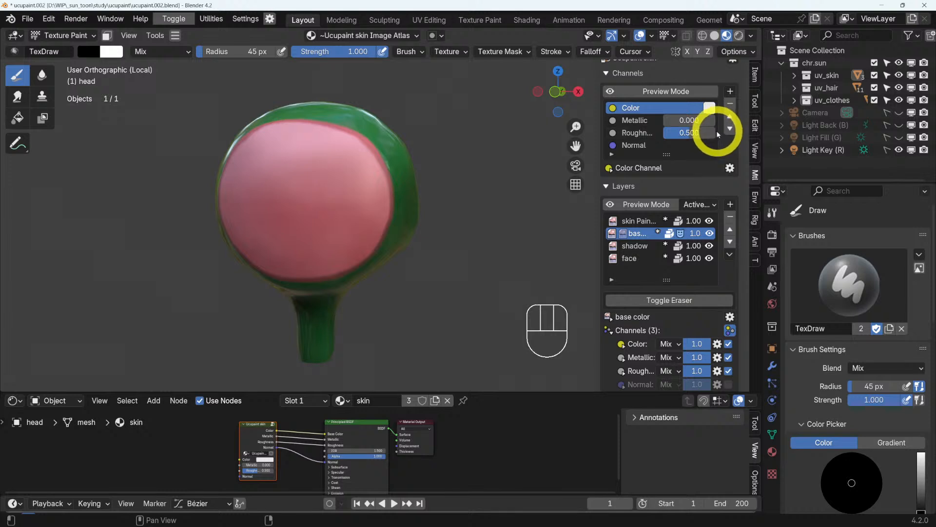
- Enable the override on the base color layer's Metallic channel and set it to 0.05
scroll(710, 127, "up", 2)
scroll(634, 154, "down", 4)
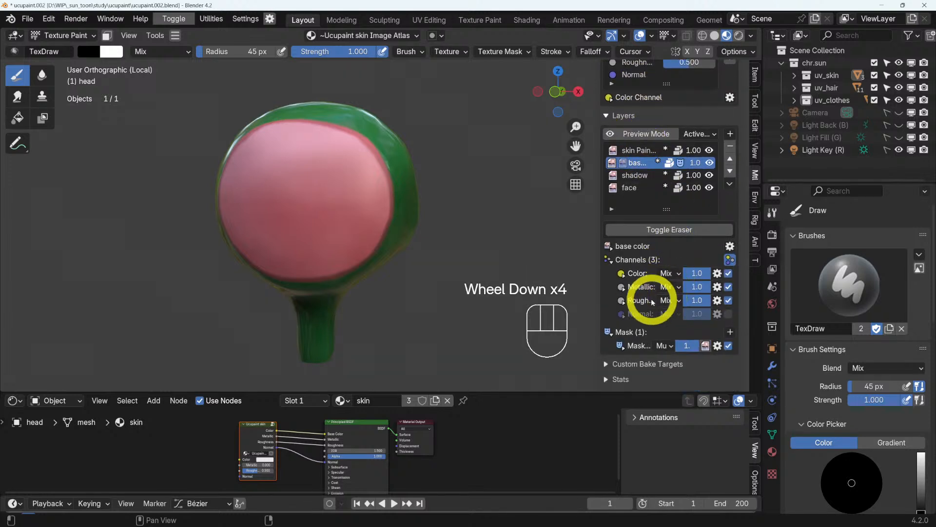
left_click(627, 288)
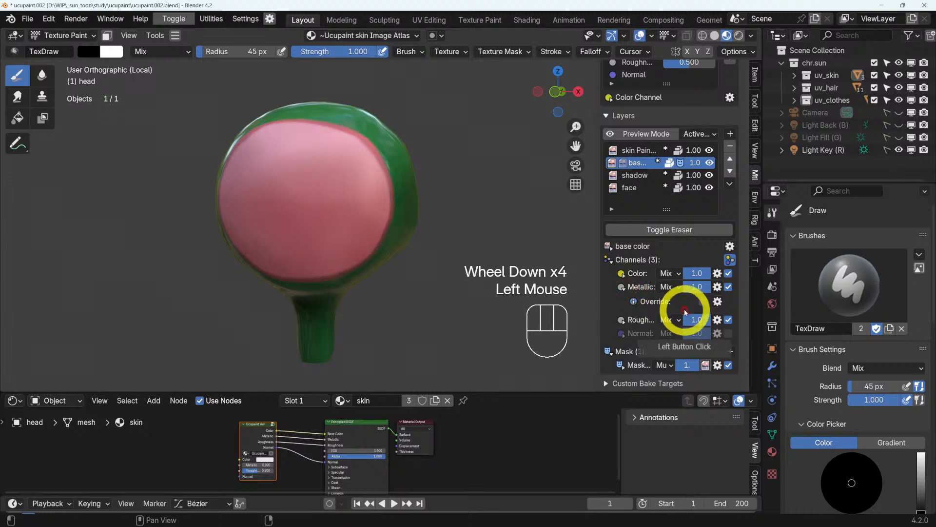
left_click(704, 302)
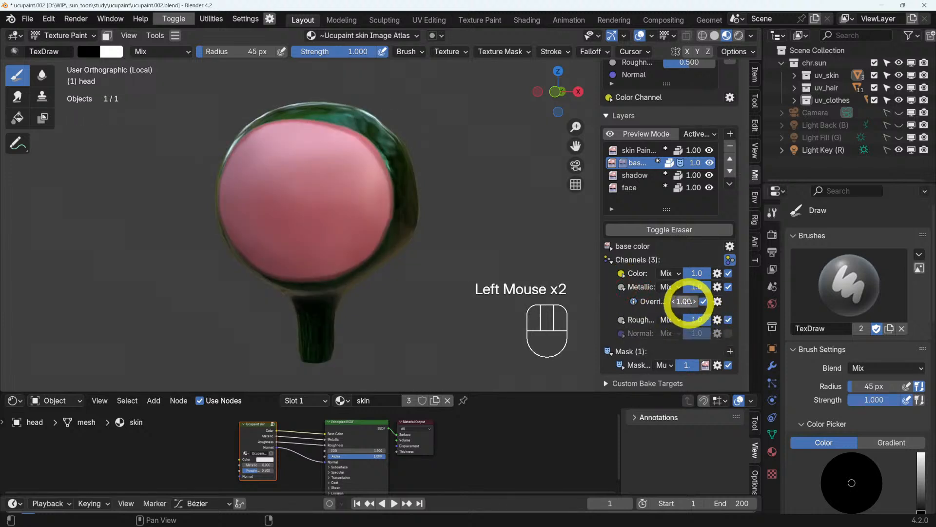
left_click_drag(689, 303, 676, 305)
middle_click_drag(453, 223, 512, 254)
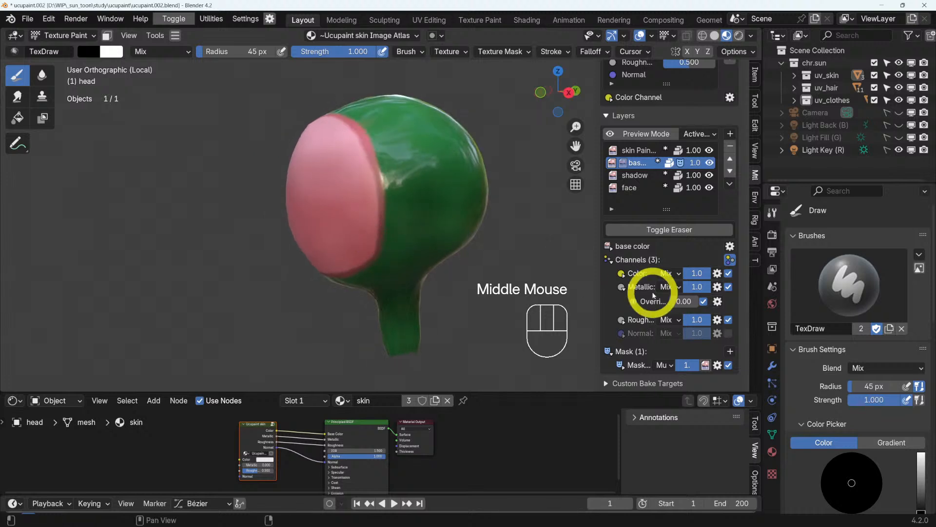
mouse_move(687, 301)
left_mouse_down()
mouse_move(676, 315)
mouse_move(680, 302)
left_mouse_up()
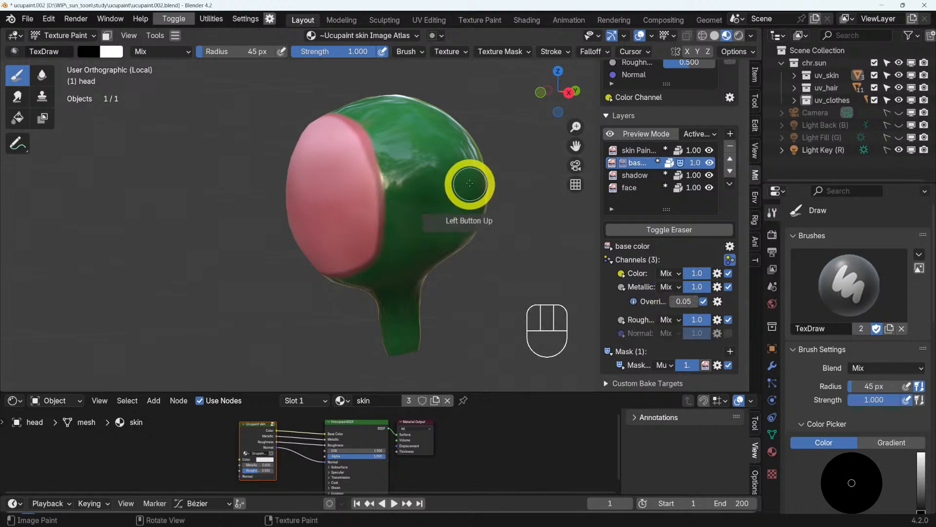
- Add a new 1024 by 1024 image layer named eye for the Color channel directly above the face layer
mouse_move(468, 184)
middle_mouse_down()
mouse_move(460, 213)
mouse_move(491, 175)
mouse_move(458, 215)
mouse_move(554, 170)
mouse_move(546, 162)
mouse_move(556, 192)
middle_mouse_up()
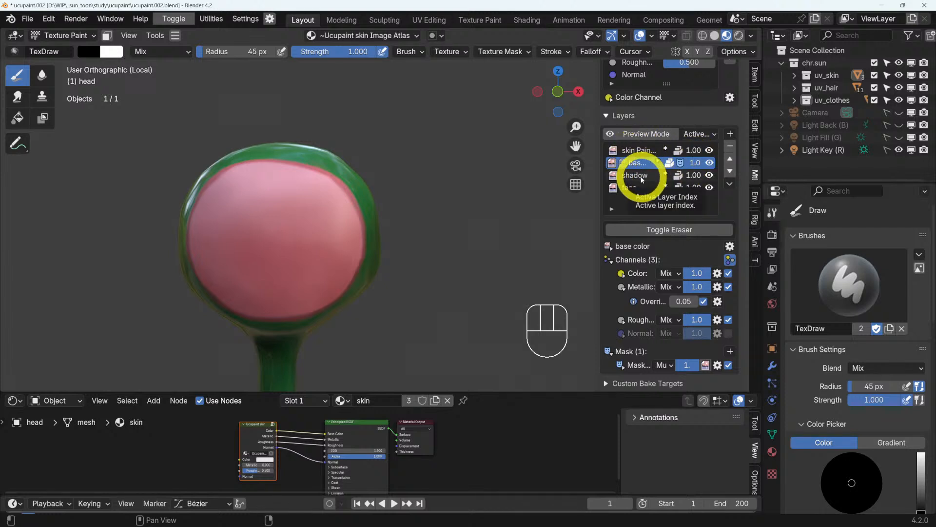
left_click(635, 189)
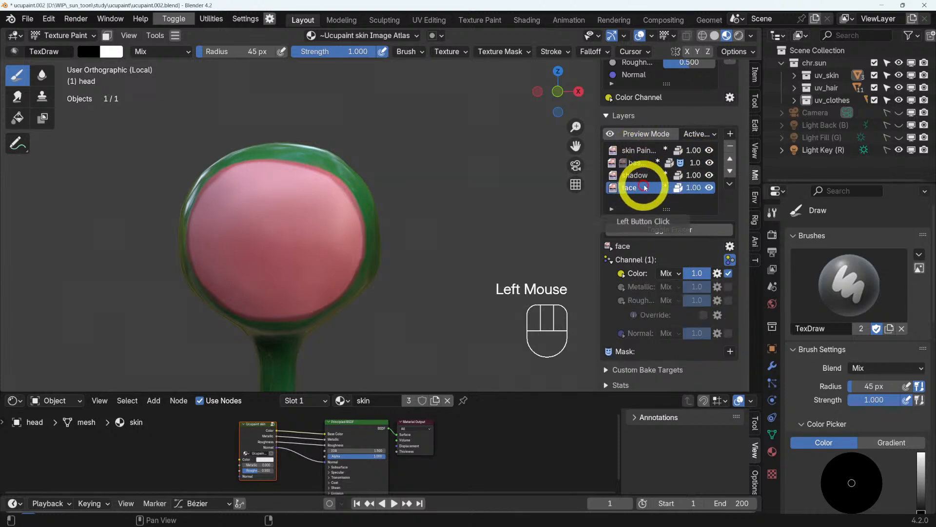
left_click(730, 135)
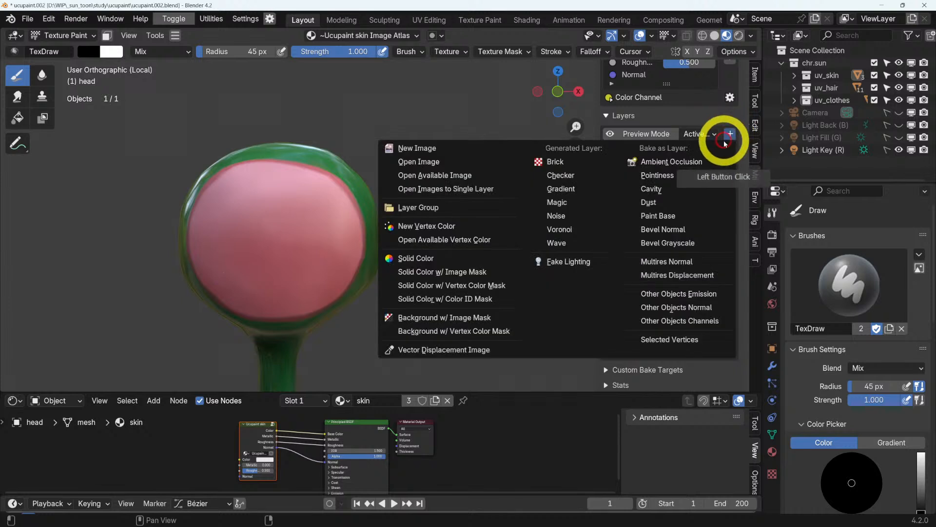
left_click(430, 146)
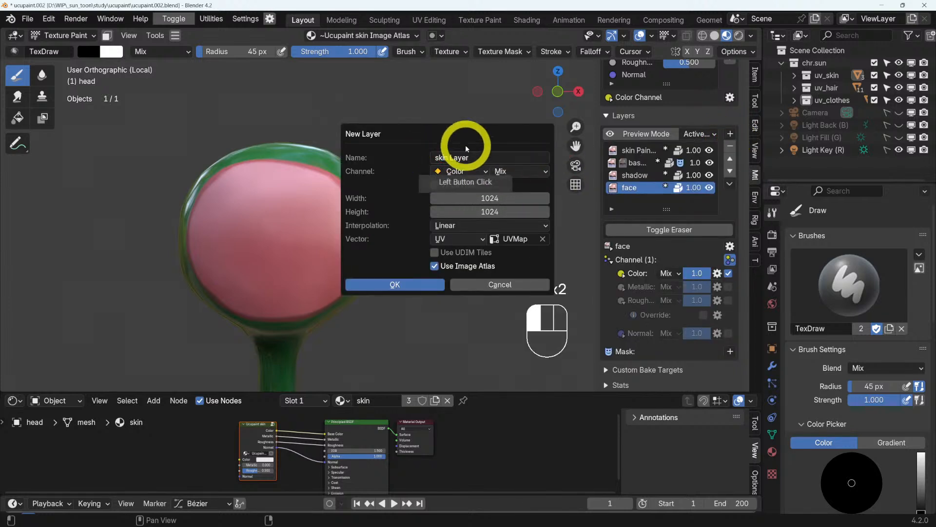
left_click(464, 157)
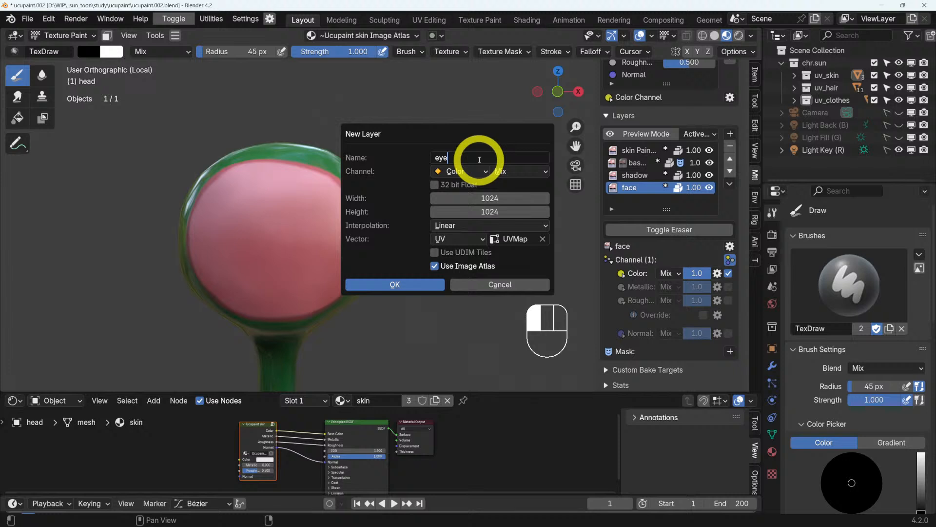
left_click(416, 286)
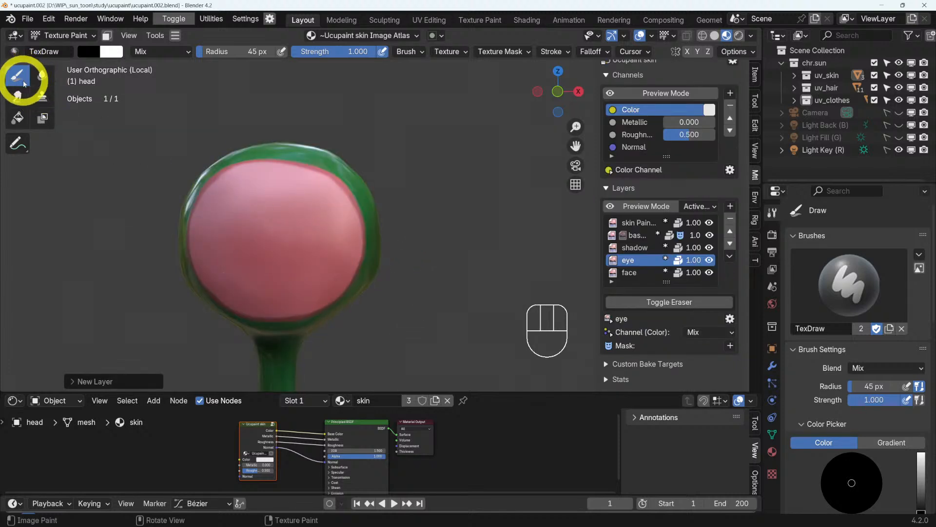
- Set the brush colour to white and paint a round eye on one side of the face
left_click(90, 53)
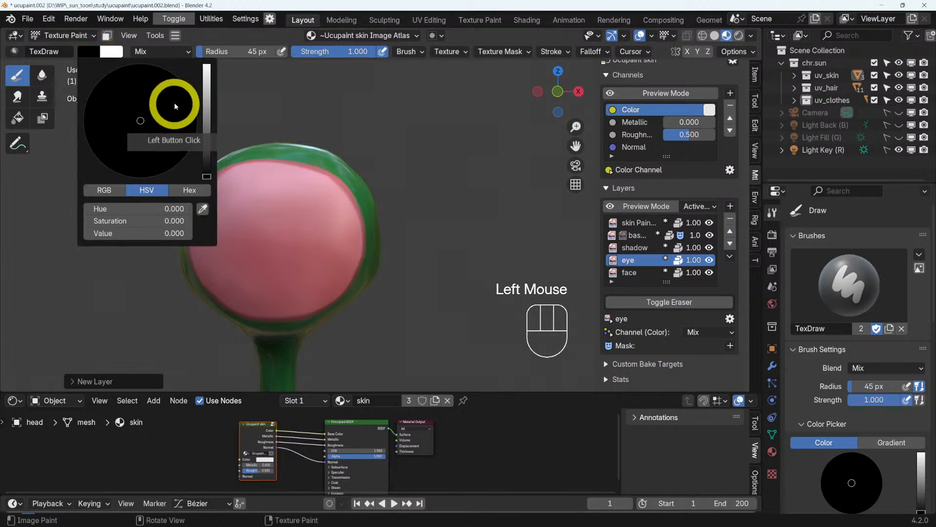
left_click(209, 95)
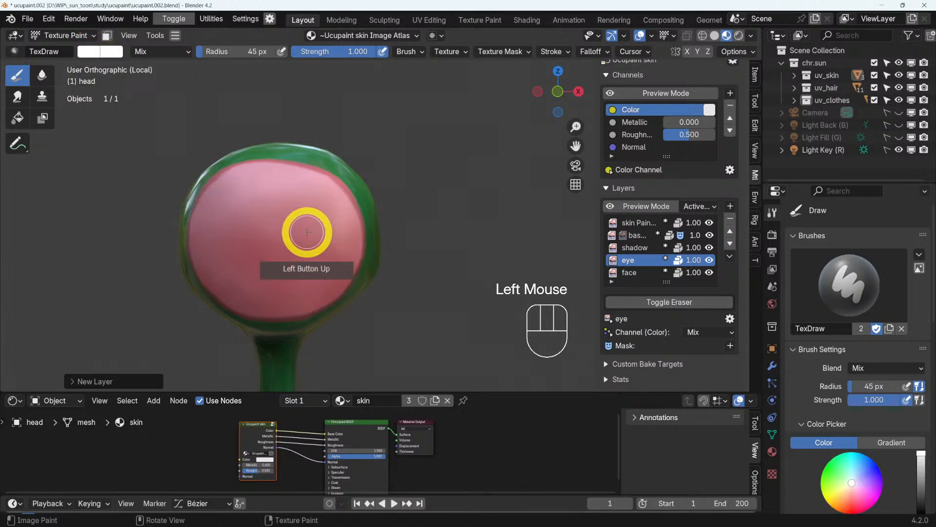
scroll(306, 230, "up", 2)
scroll(307, 230, "down", 1)
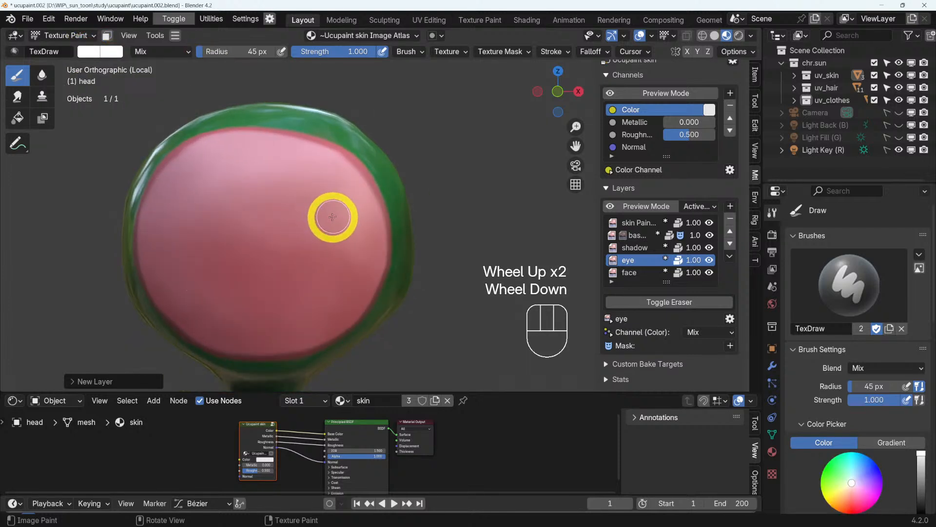
mouse_move(326, 219)
left_mouse_down()
mouse_move(286, 219)
mouse_move(287, 242)
mouse_move(298, 218)
mouse_move(276, 253)
mouse_move(321, 236)
mouse_move(293, 217)
mouse_move(282, 244)
mouse_move(322, 230)
mouse_move(304, 215)
mouse_move(320, 232)
left_mouse_up()
key("shift+s")
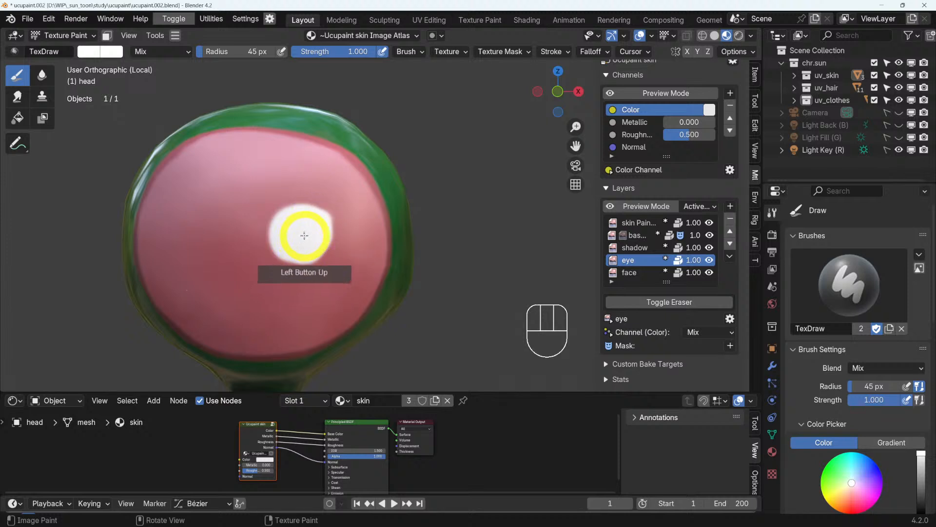
- Paint a second, smaller white eye on the opposite side of the face
mouse_move(341, 239)
middle_mouse_down()
mouse_move(339, 230)
mouse_move(269, 241)
middle_mouse_up()
mouse_move(224, 226)
left_mouse_down()
mouse_move(210, 234)
mouse_move(229, 237)
mouse_move(218, 224)
mouse_move(209, 234)
mouse_move(229, 240)
left_mouse_up()
left_click_drag(225, 230, 230, 230)
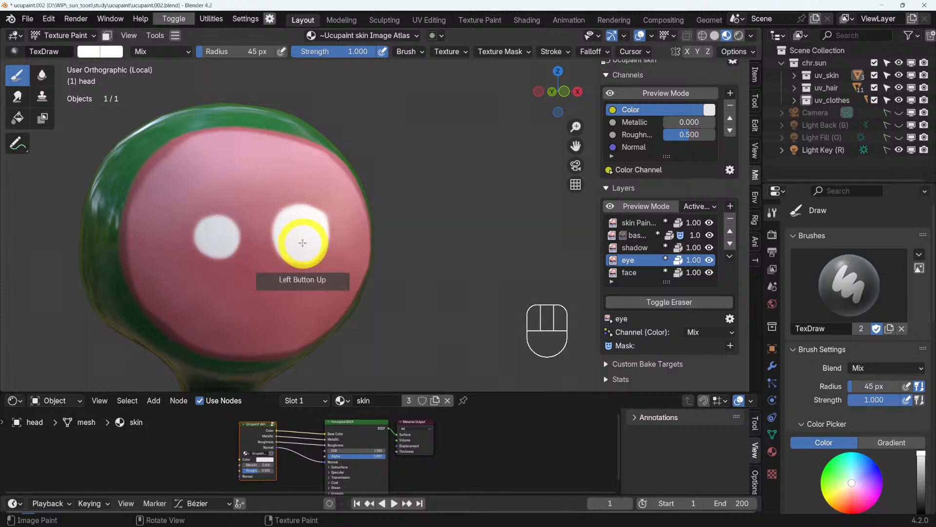
mouse_move(299, 230)
middle_mouse_down()
mouse_move(246, 234)
mouse_move(272, 244)
mouse_move(350, 240)
middle_mouse_up()
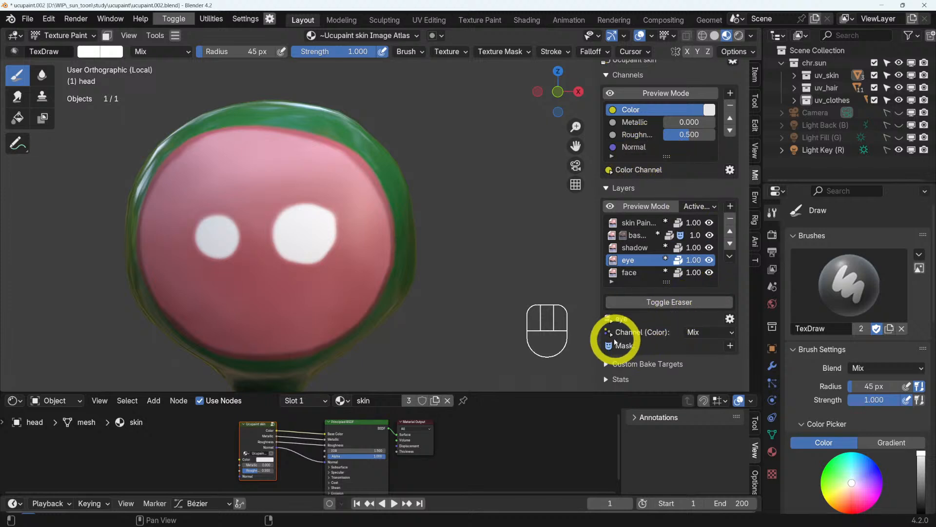
- Expand the eye layer's channels, enable its Normal channel and paint over the larger eye
left_click(636, 318)
scroll(728, 326, "down", 3)
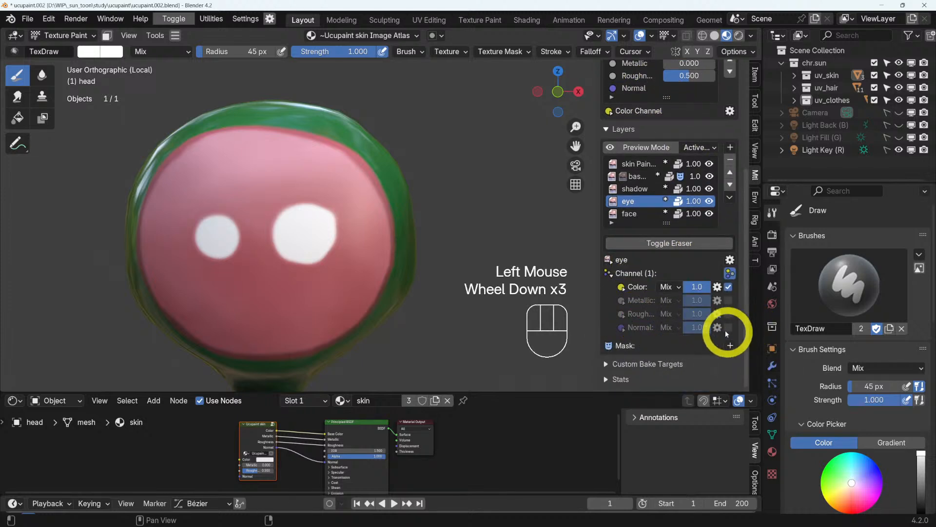
left_click(729, 327)
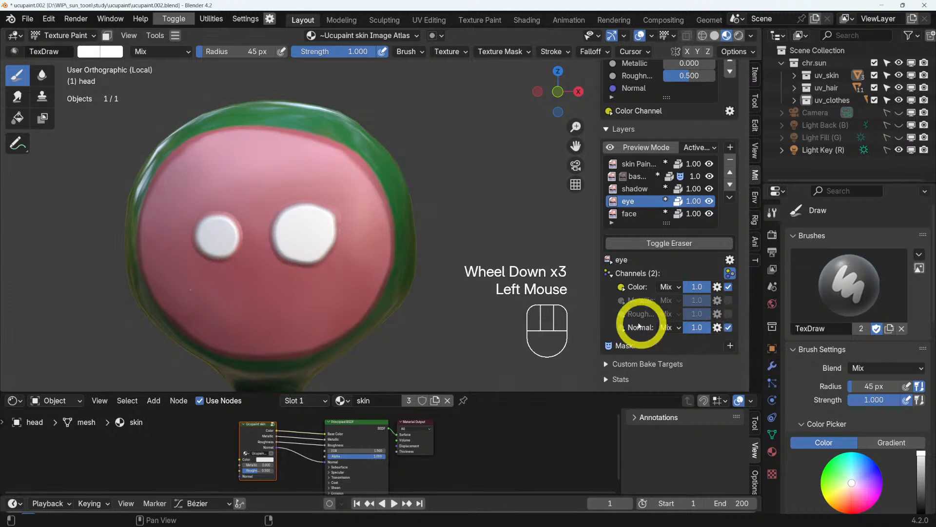
mouse_move(290, 252)
left_mouse_down()
mouse_move(251, 234)
mouse_move(299, 236)
left_mouse_up()
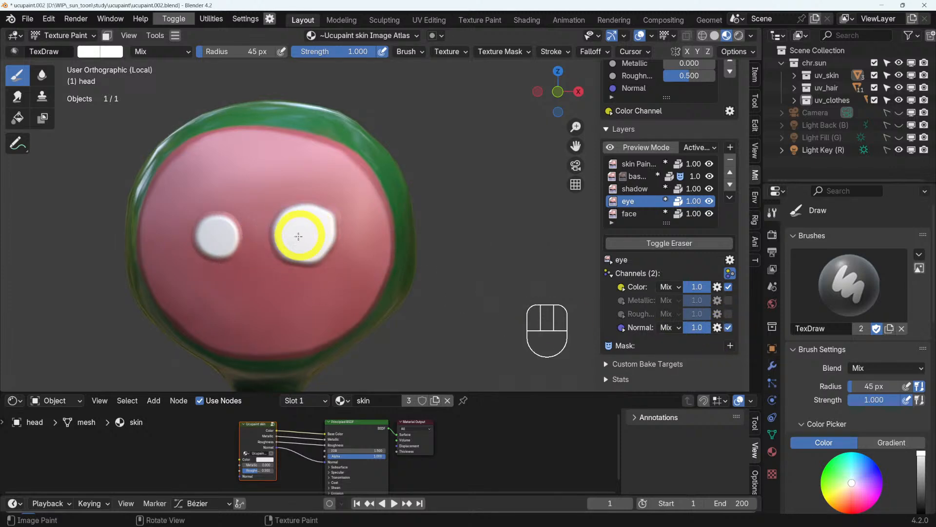
- Switch the eye layer's Color channel off and back on to examine the normal relief alone
mouse_move(317, 245)
middle_mouse_down()
mouse_move(224, 244)
mouse_move(312, 256)
middle_mouse_up()
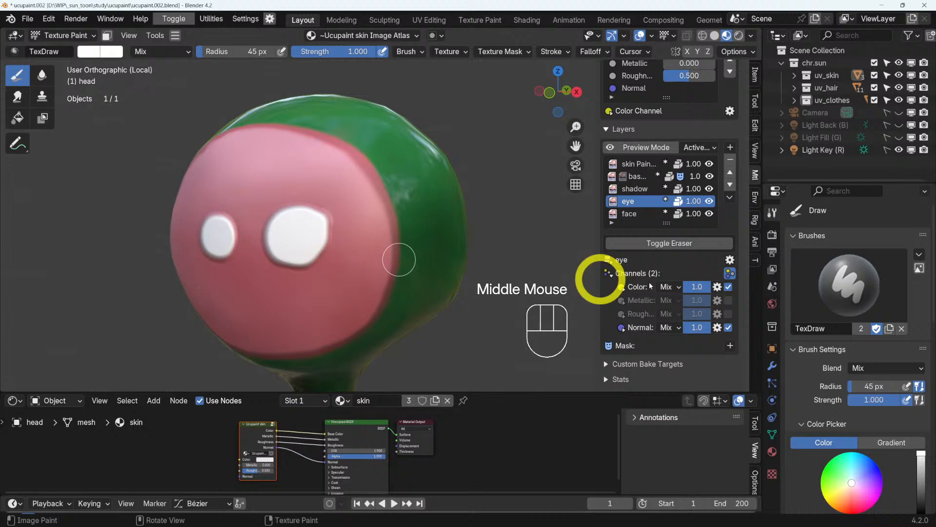
left_click(730, 289)
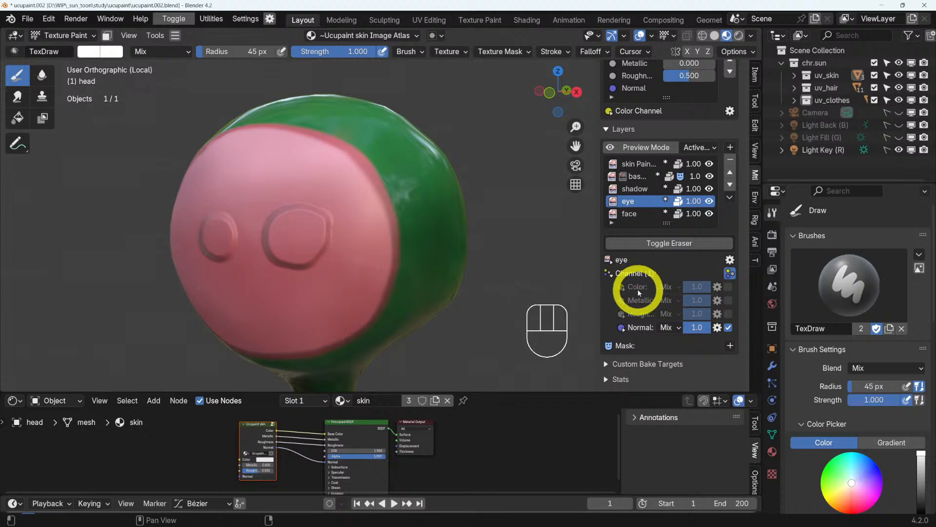
left_click(729, 287)
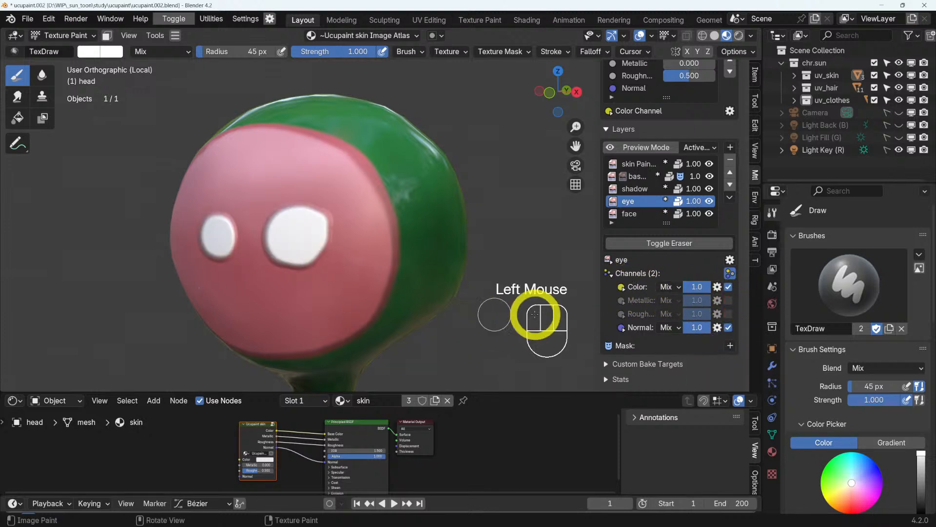
- Enable the eye layer's Roughness channel and override its value with 0.00
left_click(729, 316)
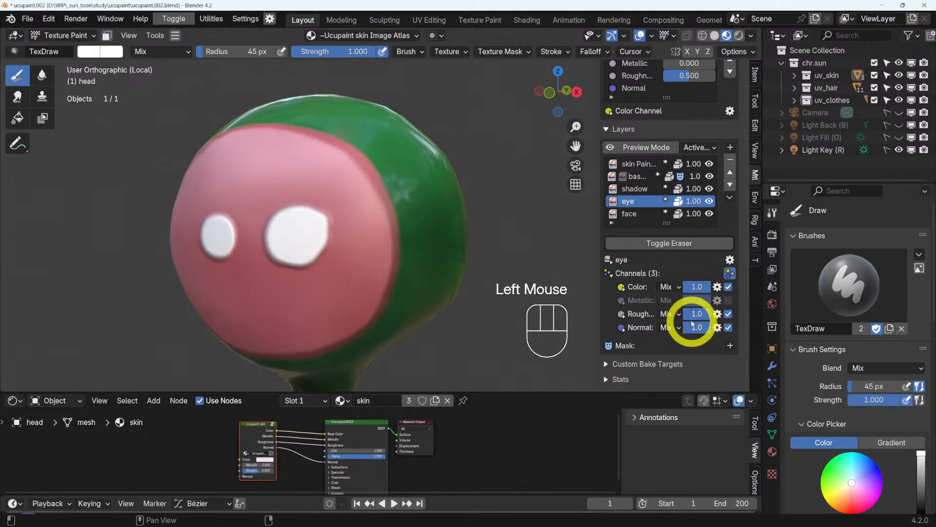
left_click(643, 316)
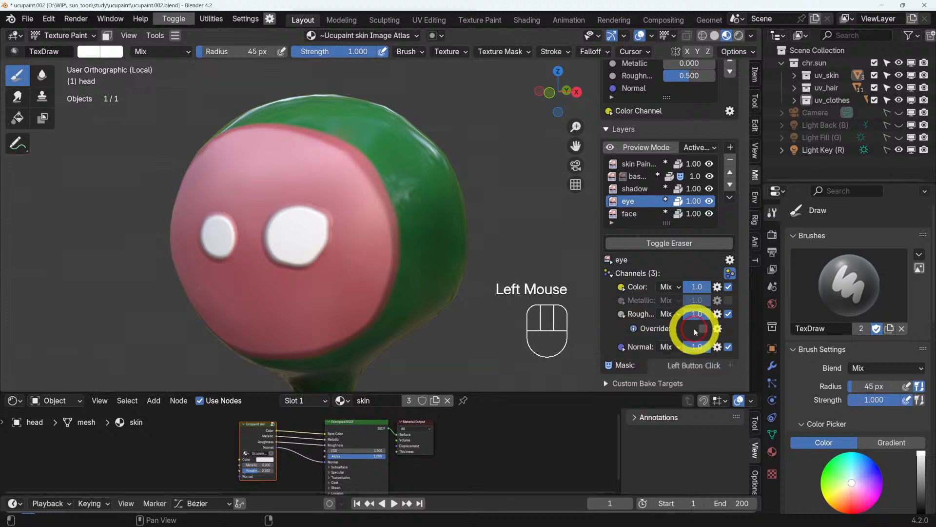
left_click(704, 327)
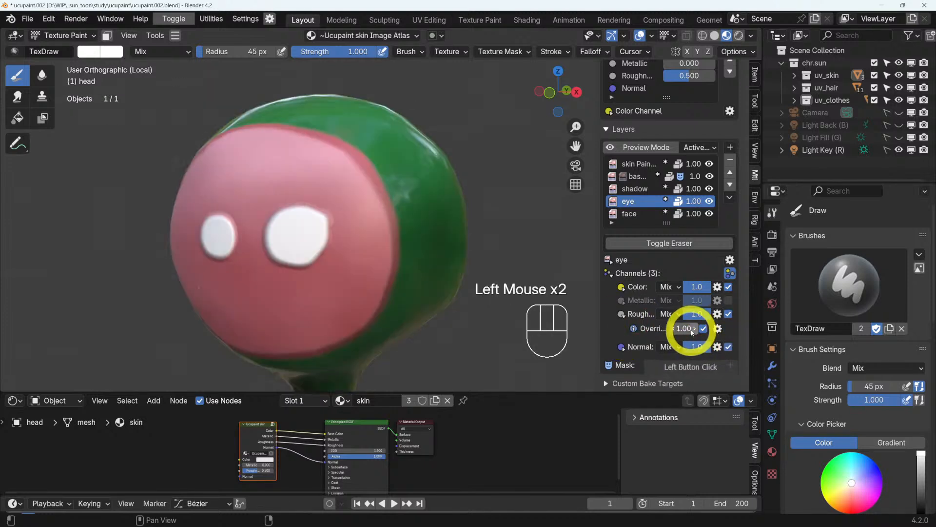
left_click_drag(683, 328, 397, 272, "shift")
middle_click_drag(342, 268, 485, 301)
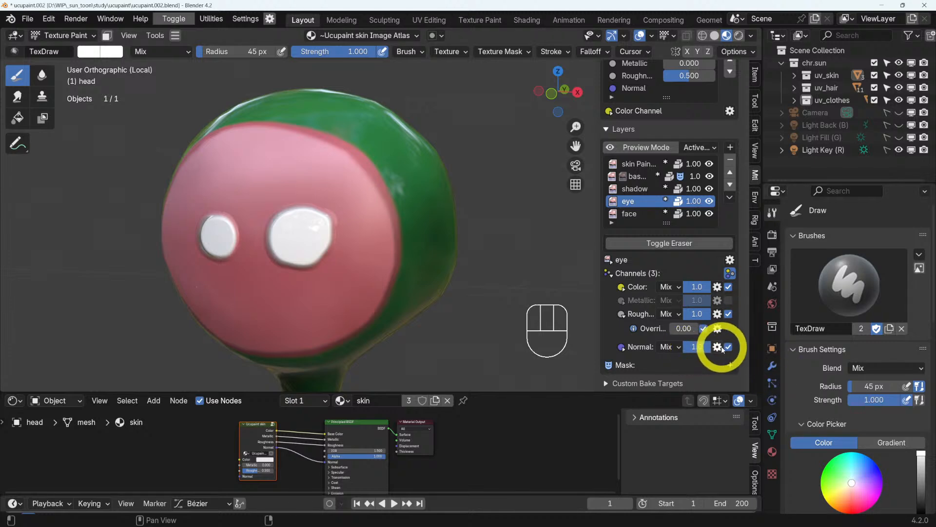
- Disable the eye layer's Normal channel
left_click(728, 347)
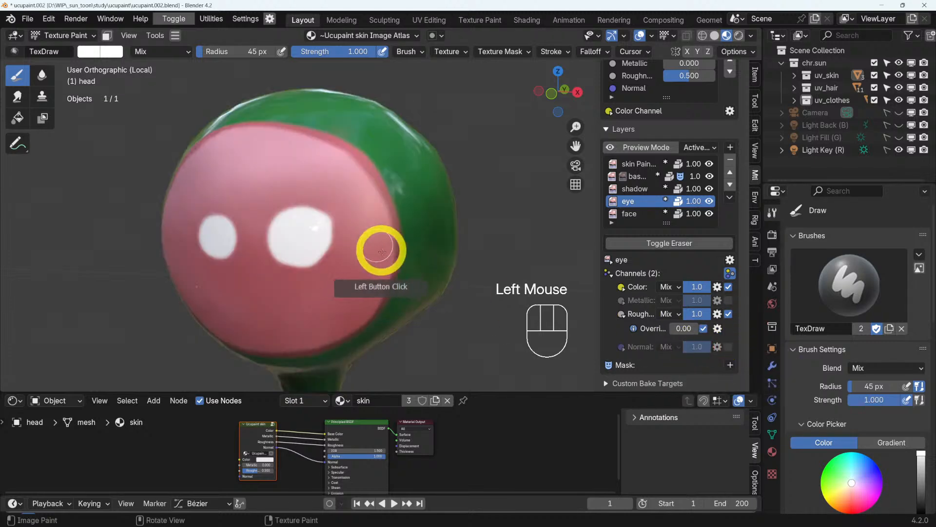
middle_click_drag(352, 261, 388, 257)
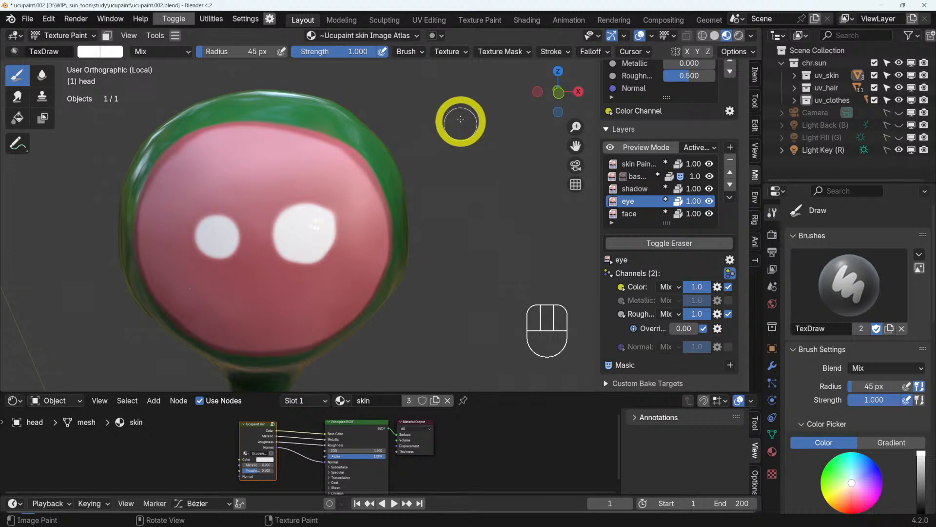
left_click_drag(314, 248, 320, 215)
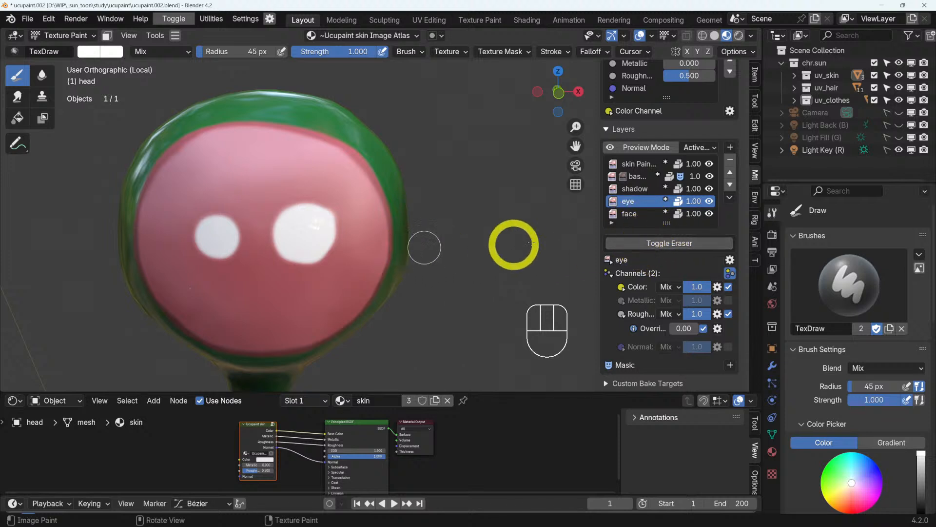
scroll(707, 215, "up", 2)
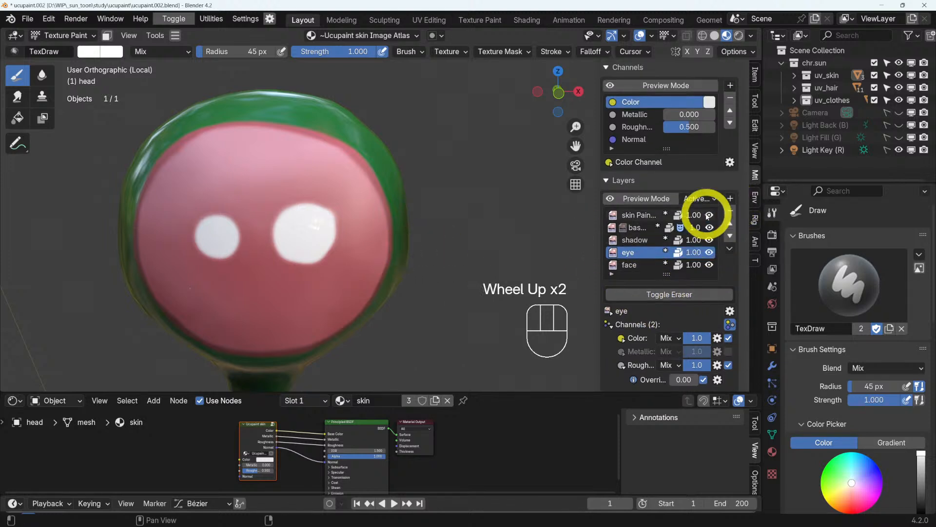
scroll(708, 215, "down", 1)
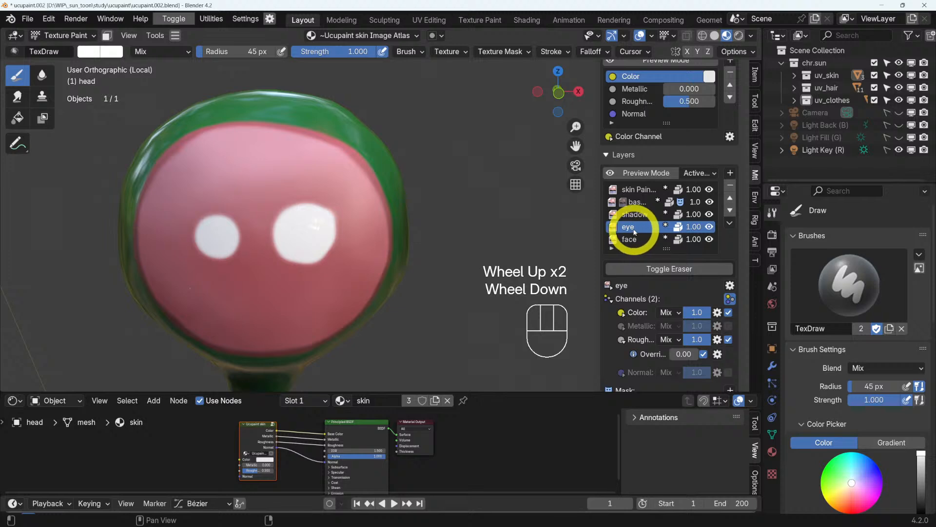
left_click(731, 175)
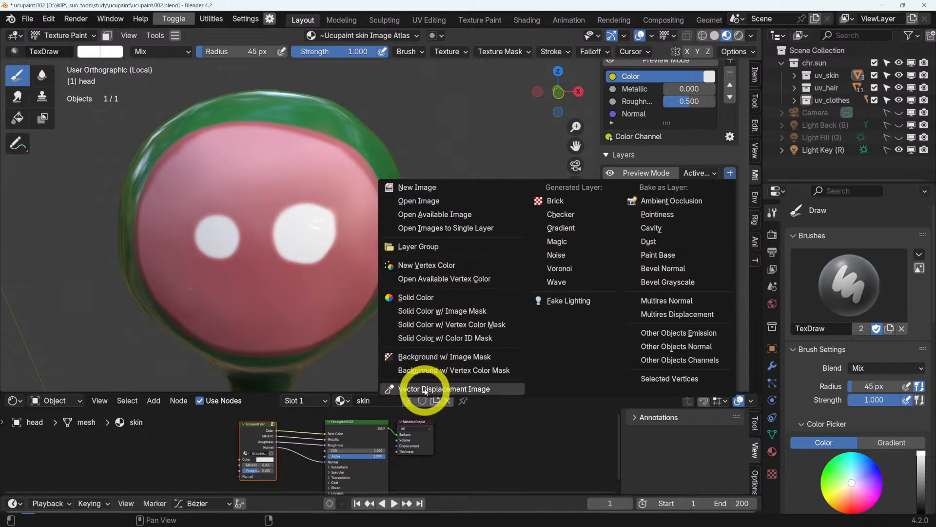
left_click(490, 389)
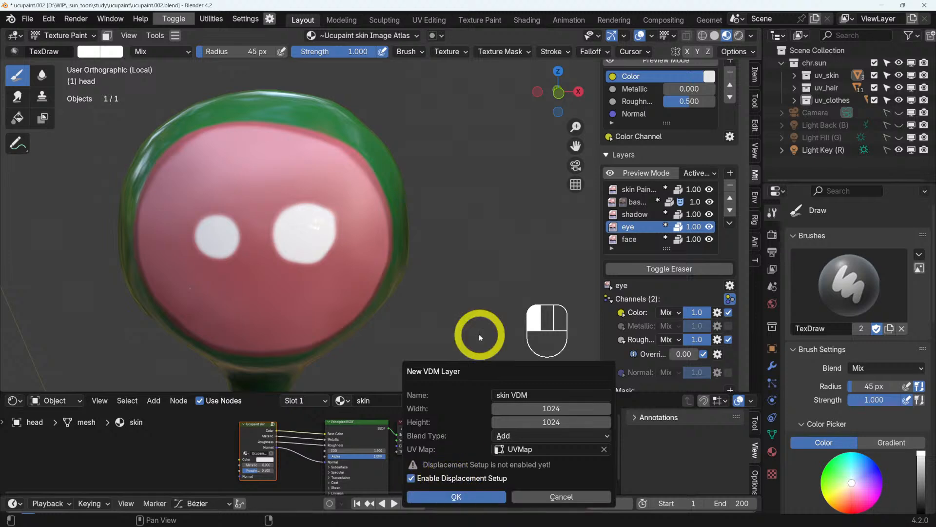
left_click(560, 495)
- Enlarge the node editor area and move the Material Output node farther away from the Principled BSDF node
left_click_drag(481, 392, 477, 296)
middle_click_drag(474, 391, 431, 367)
left_click(384, 350)
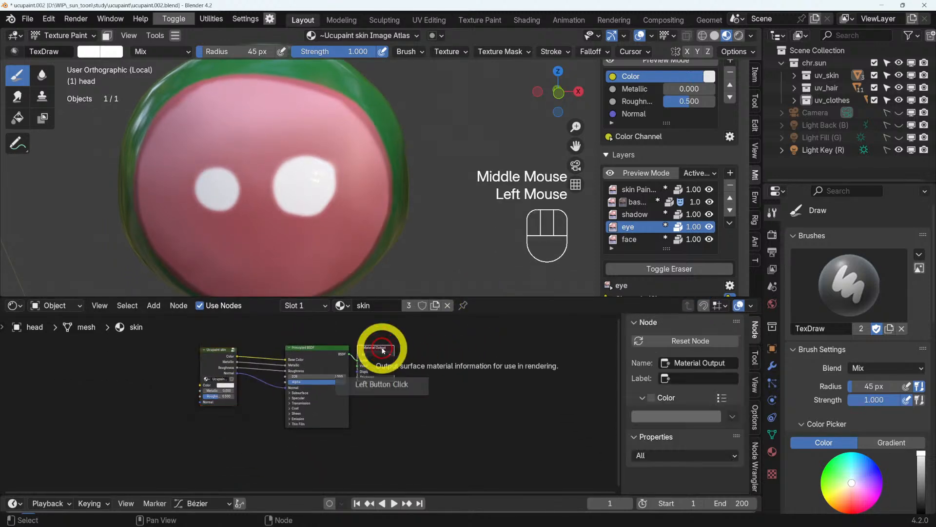
left_click_drag(384, 350, 469, 353)
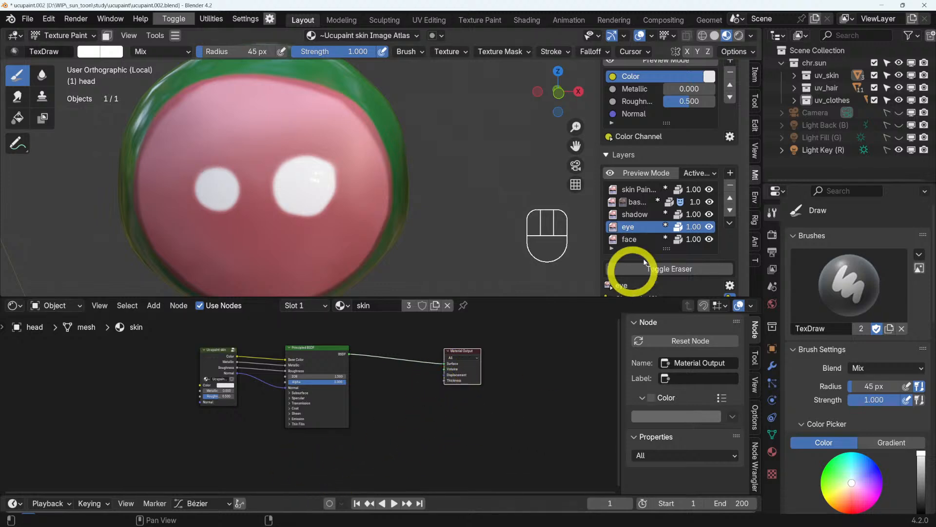
- Add a 1024 × 1024 vector displacement image layer above the eye layer, with blend type Add and Displacement Setup enabled
left_click(730, 172)
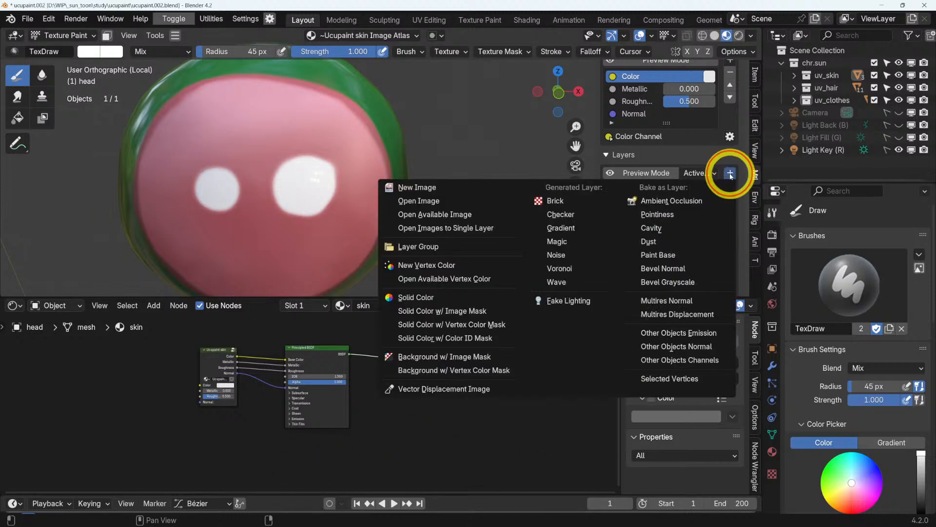
left_click(423, 388)
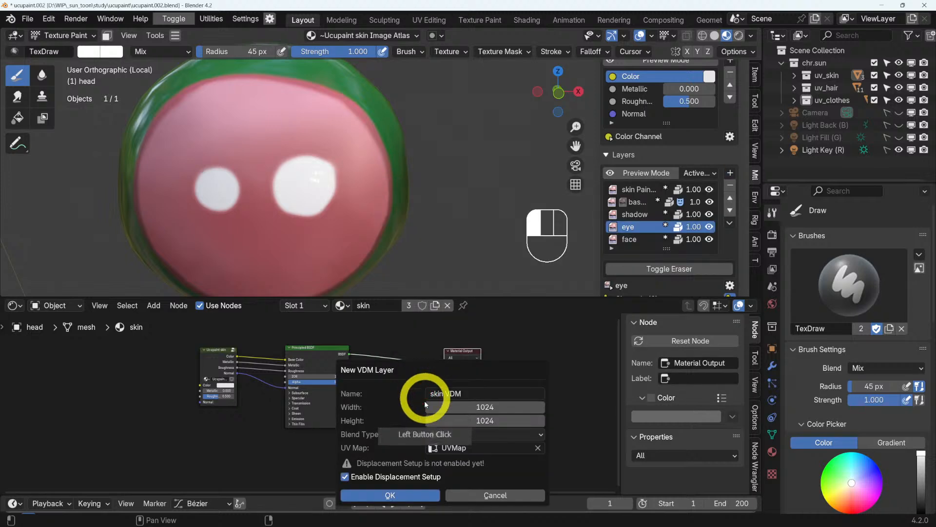
left_click(367, 481)
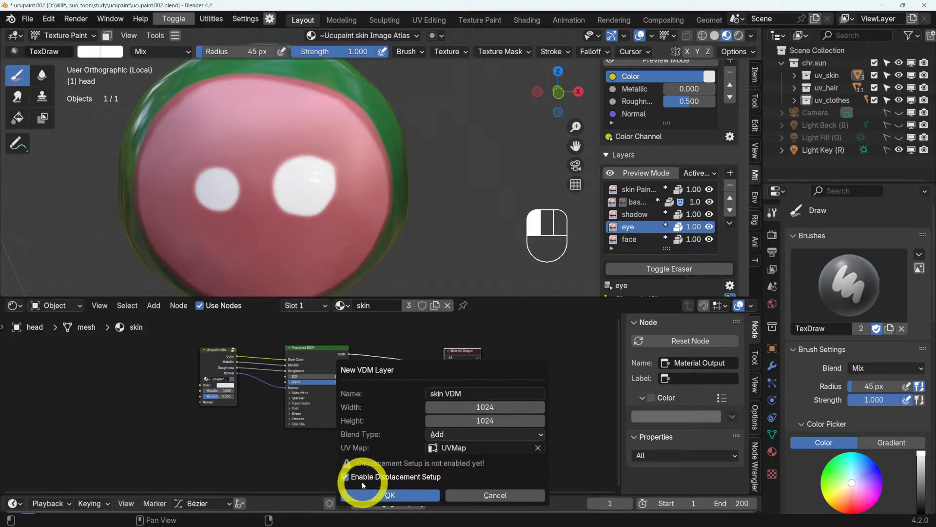
left_click(393, 496)
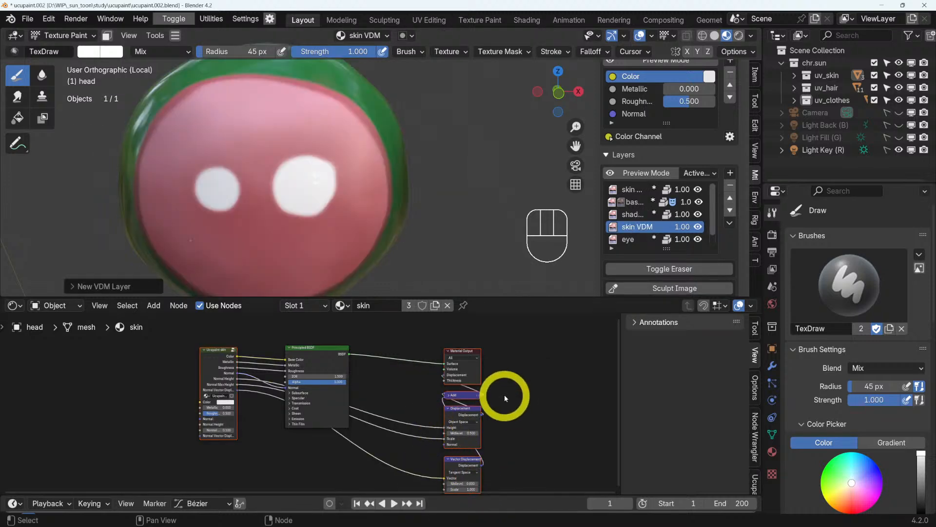
- Select the Add, Displacement and Vector Displacement nodes and move them between the Principled BSDF and Material Output nodes
scroll(514, 403, "down", 2)
scroll(514, 402, "up", 1)
left_click_drag(510, 403, 393, 472)
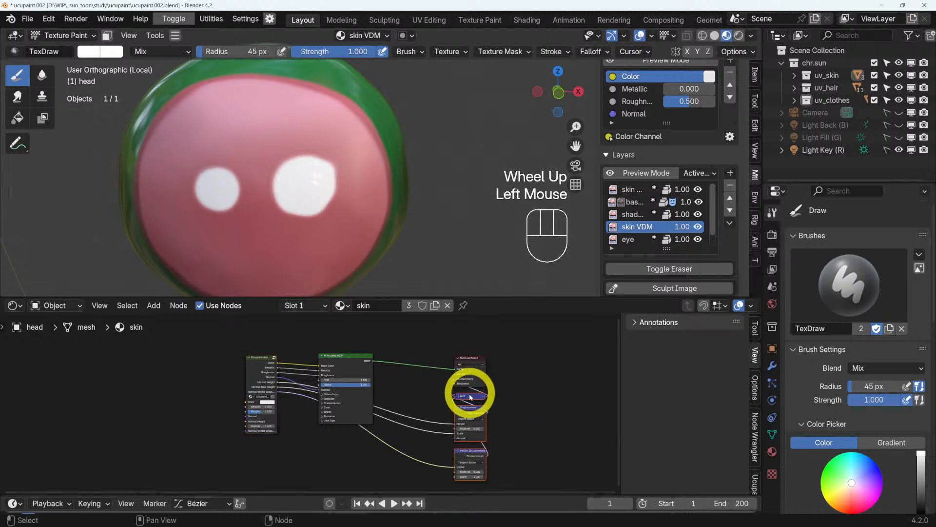
left_click_drag(470, 397, 411, 410)
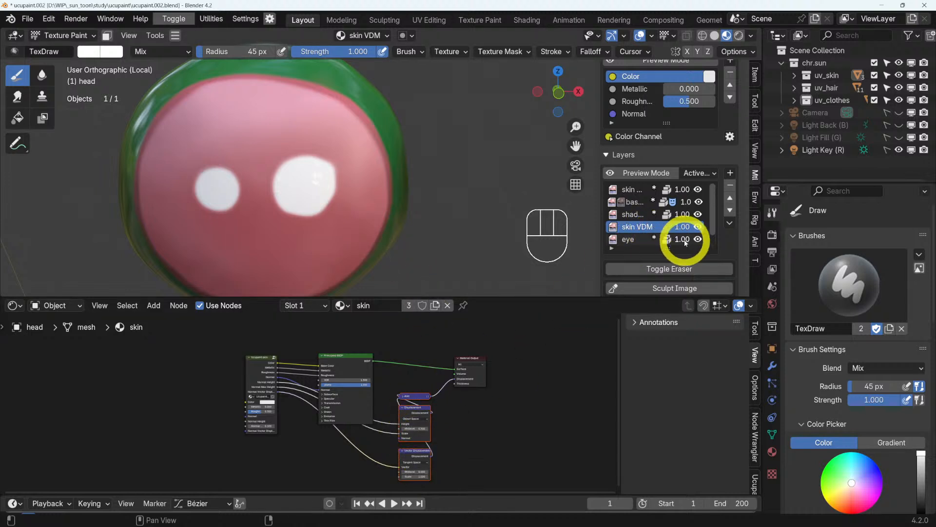
- Start sculpting the image of the skin VDM layer
scroll(685, 242, "down", 2)
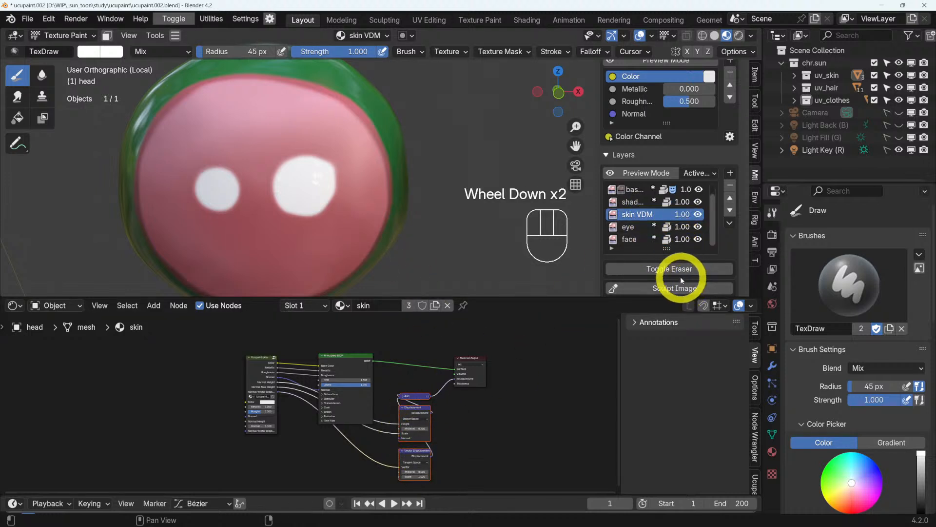
scroll(681, 280, "down", 2)
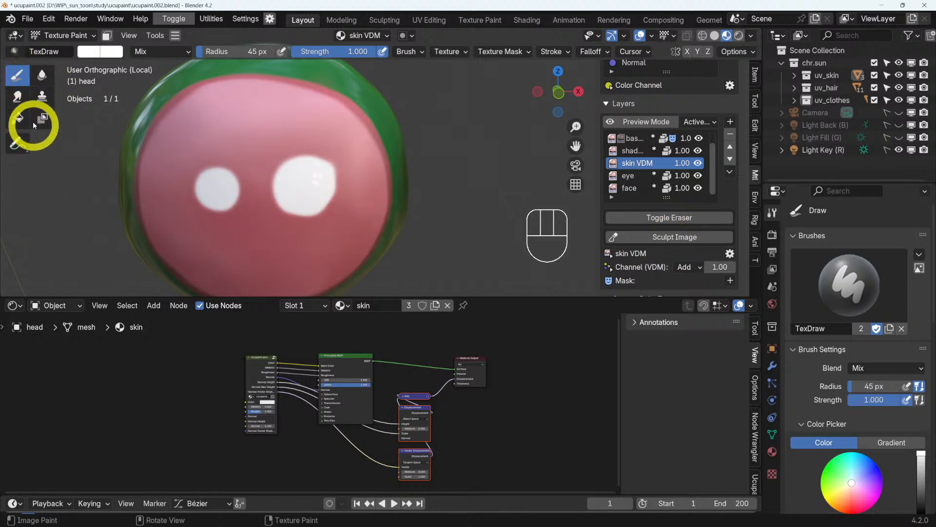
left_click(677, 241)
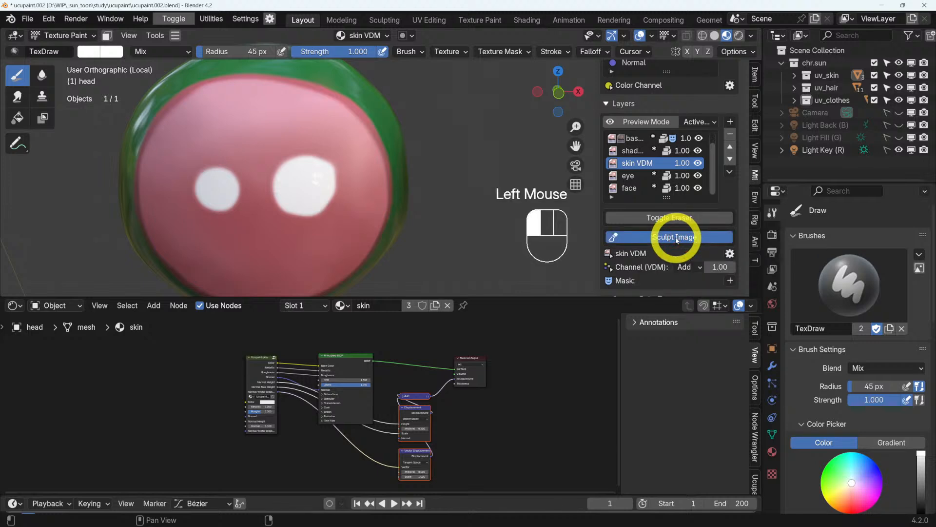
left_click(676, 239)
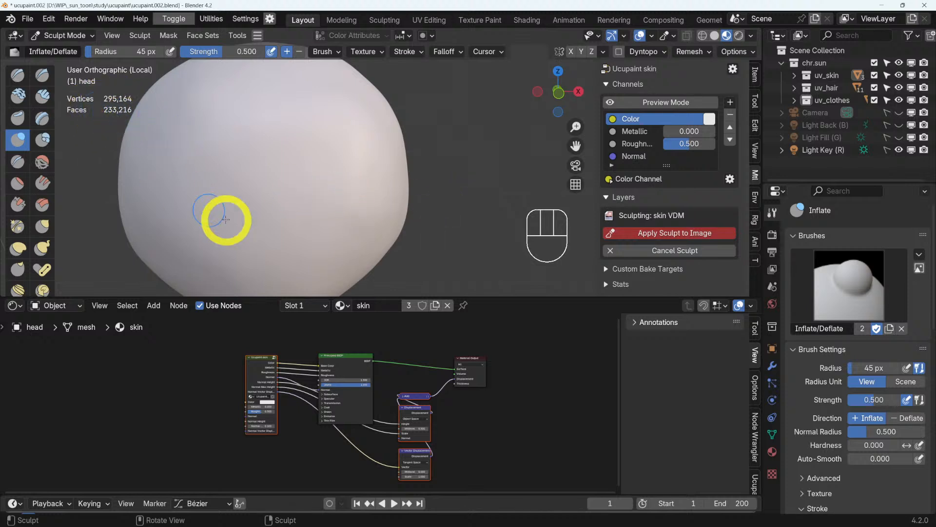
- Try the temporary multires modifier at viewport, sculpt and render levels of 3, and return the levels to 4
left_click(773, 368)
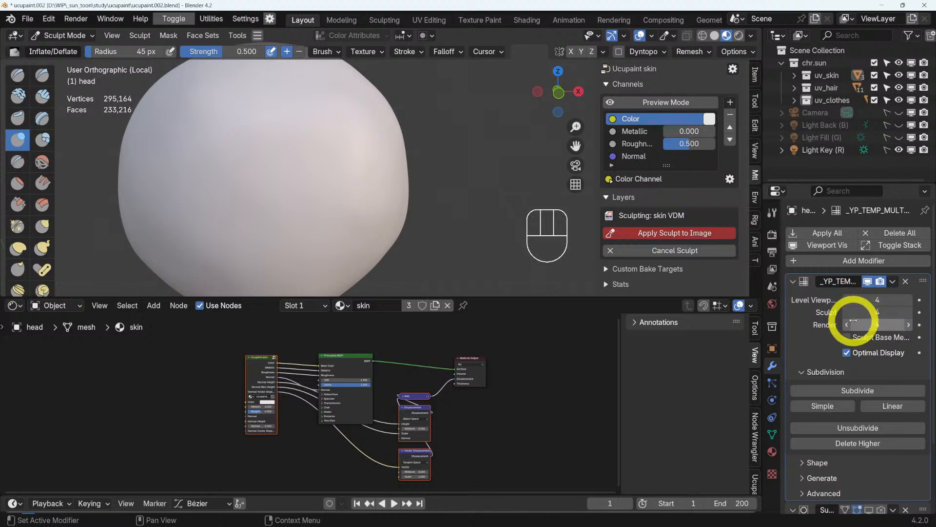
left_click(848, 300)
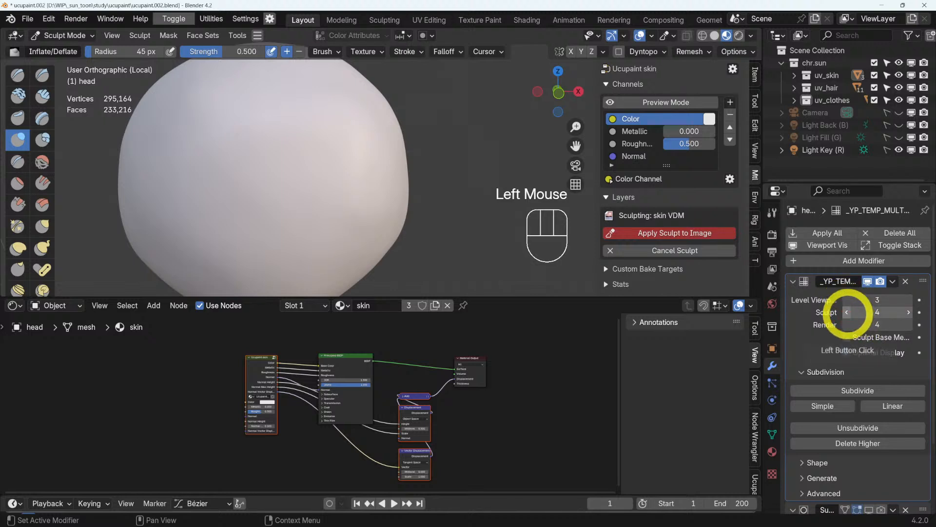
left_click(847, 325)
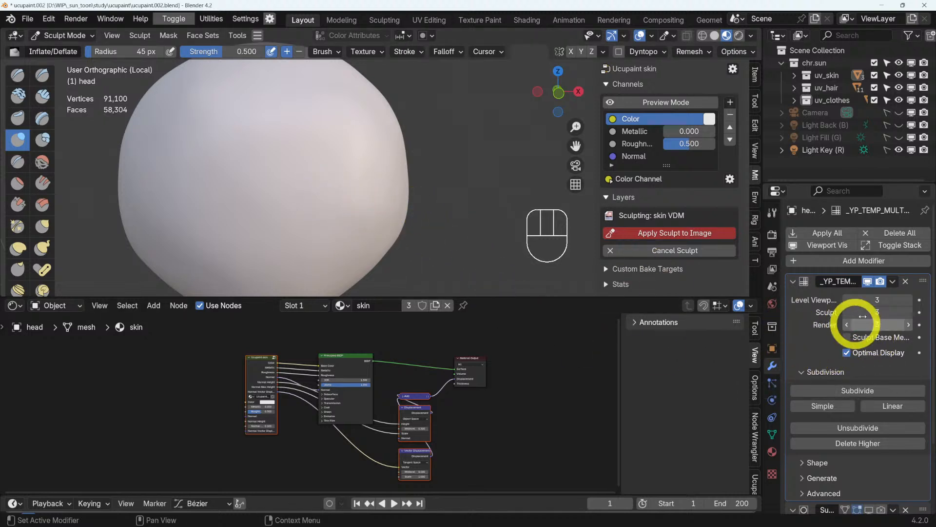
left_click(910, 300)
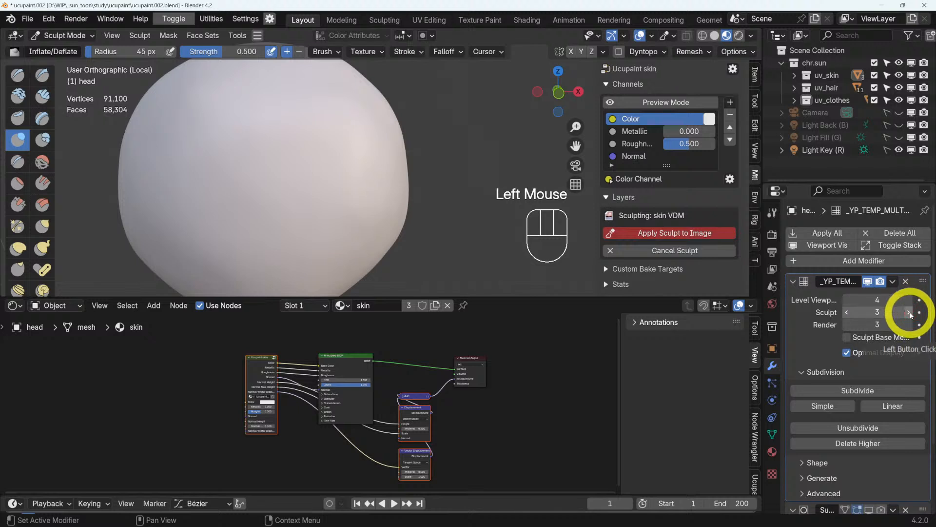
left_click(909, 312)
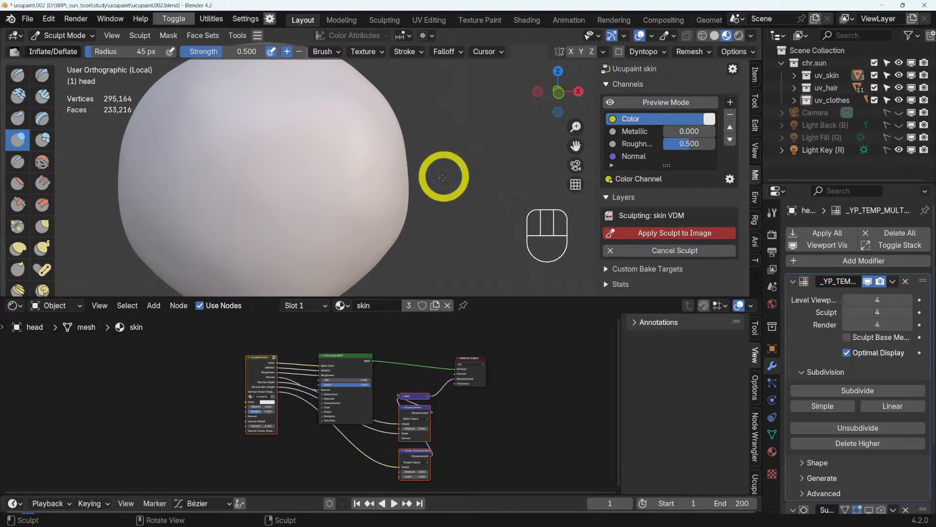
- Examine the smooth head mesh from several angles and the sculpt controls of the skin VDM layer
middle_click_drag(444, 185, 404, 193)
scroll(714, 273, "down", 3)
scroll(713, 225, "up", 2)
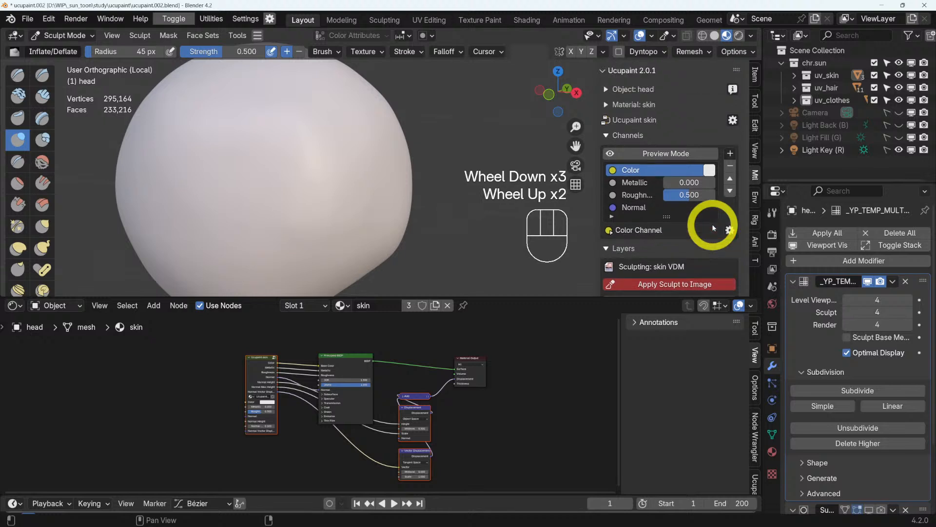
scroll(713, 228, "down", 1)
scroll(713, 228, "down", 1)
scroll(713, 228, "up", 2)
scroll(713, 227, "down", 2)
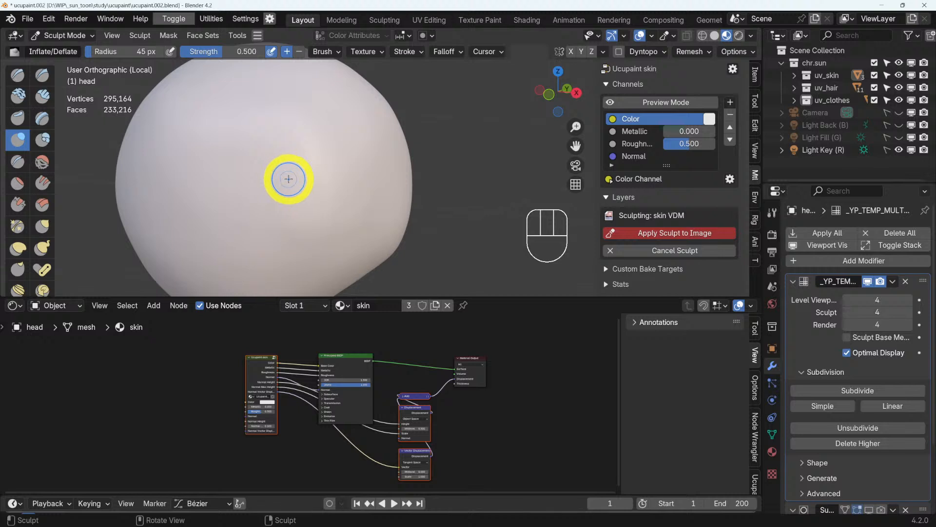
scroll(286, 179, "up", 2)
scroll(284, 183, "down", 2)
middle_click_drag(284, 183, 325, 200)
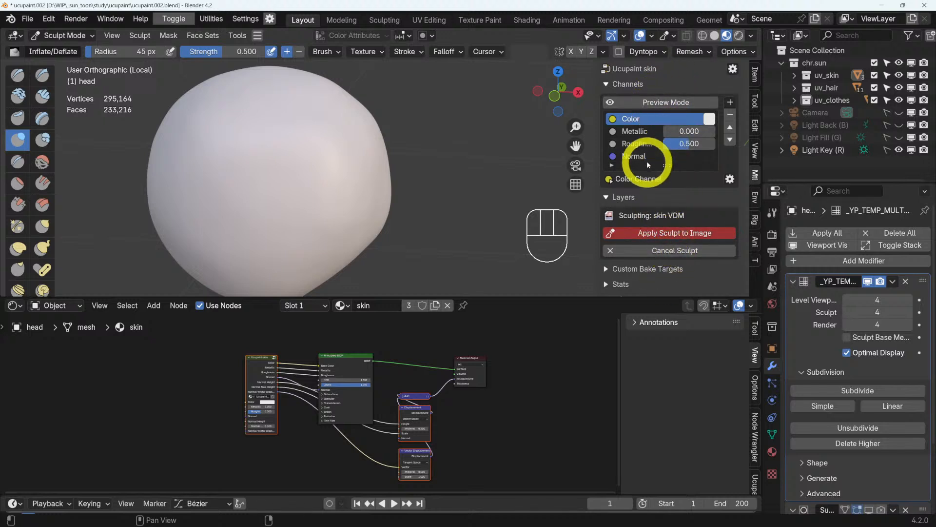
scroll(692, 202, "down", 2)
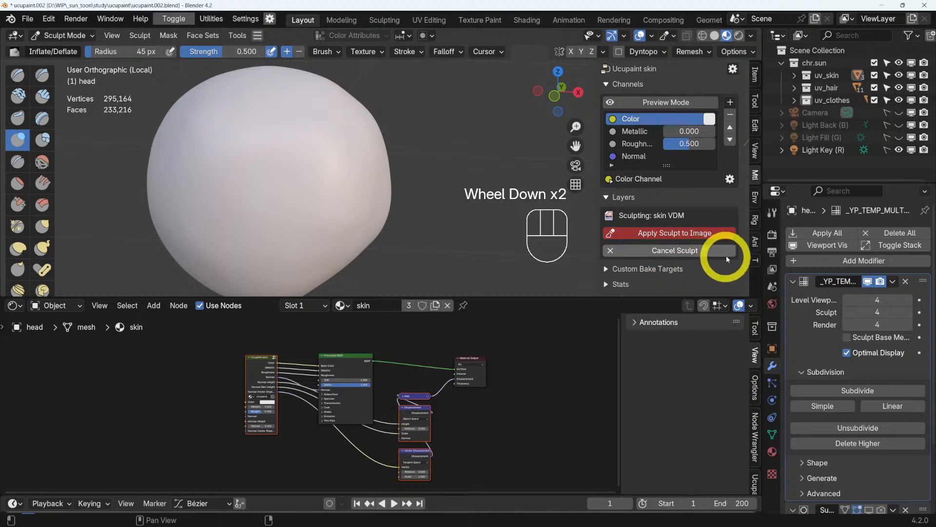
- Sculpt a small round bulge for one eye on the front of the head with the 45 px Inflate brush
mouse_move(293, 183)
left_mouse_down()
mouse_move(283, 188)
mouse_move(297, 171)
mouse_move(288, 184)
mouse_move(340, 199)
left_mouse_up()
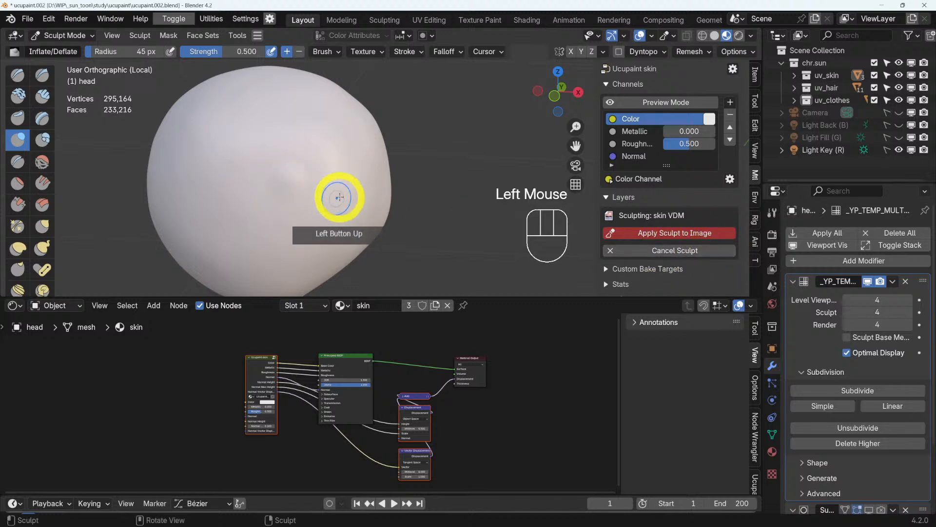
mouse_move(340, 199)
middle_mouse_down()
mouse_move(429, 199)
mouse_move(381, 207)
middle_mouse_up()
mouse_move(278, 175)
left_mouse_down()
mouse_move(286, 190)
mouse_move(274, 180)
mouse_move(278, 161)
mouse_move(282, 174)
mouse_move(326, 186)
left_mouse_up()
mouse_move(326, 186)
middle_mouse_down()
mouse_move(383, 188)
mouse_move(303, 186)
middle_mouse_up()
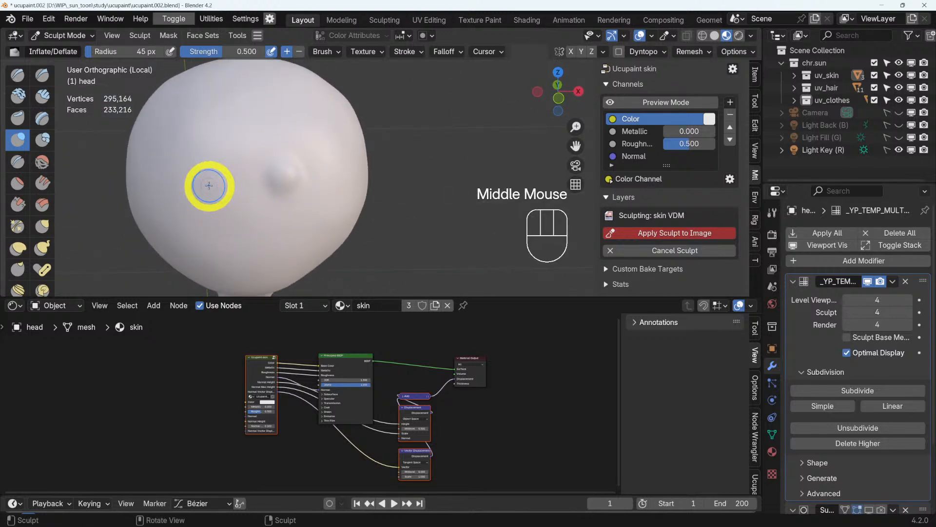
- Set the Inflate brush radius to 86 px and sculpt a larger bulge for the other eye beside the small one
key("f")
left_click(223, 197)
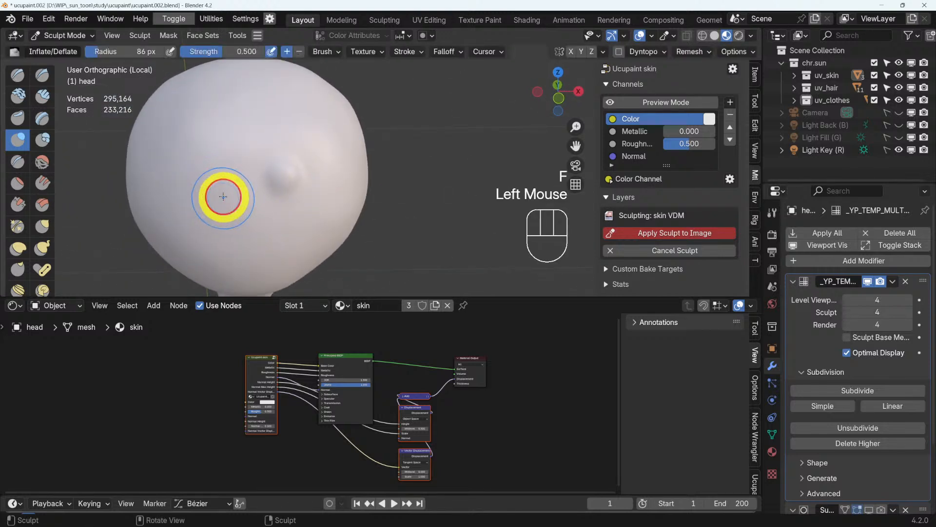
mouse_move(215, 183)
left_mouse_down()
mouse_move(215, 200)
mouse_move(209, 173)
mouse_move(226, 173)
mouse_move(210, 200)
mouse_move(207, 178)
mouse_move(224, 184)
mouse_move(219, 171)
mouse_move(200, 191)
left_mouse_up()
scroll(306, 210, "up", 2)
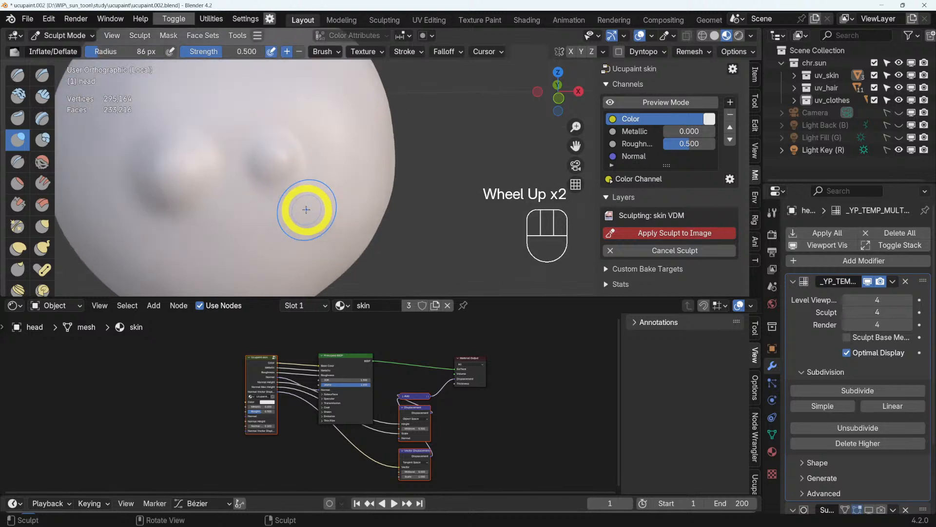
- Carve creases around both eye bulges with the Crease brush at a 32 px radius
left_click(18, 162)
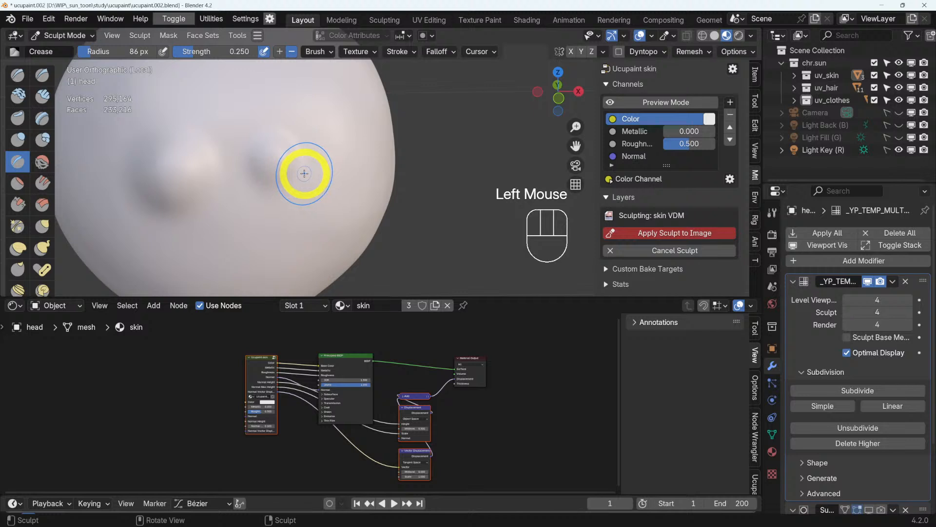
key("f")
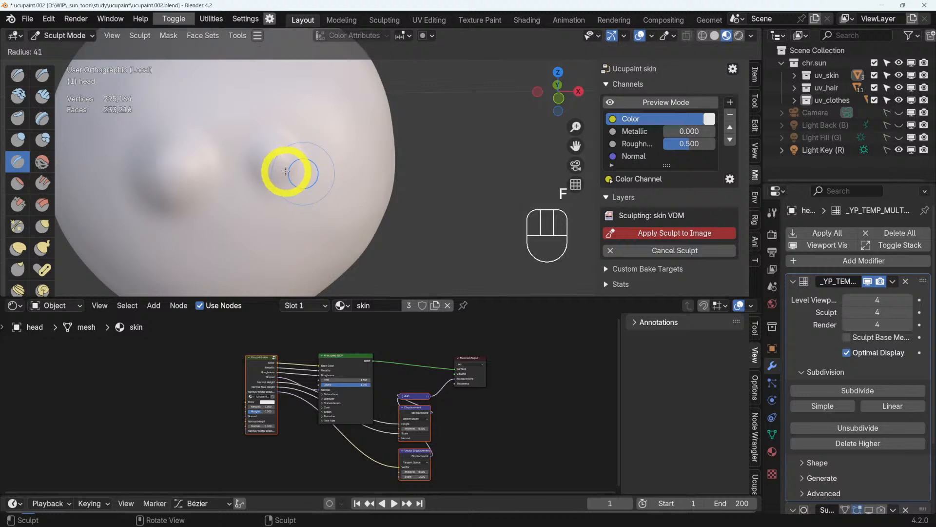
left_click(283, 171)
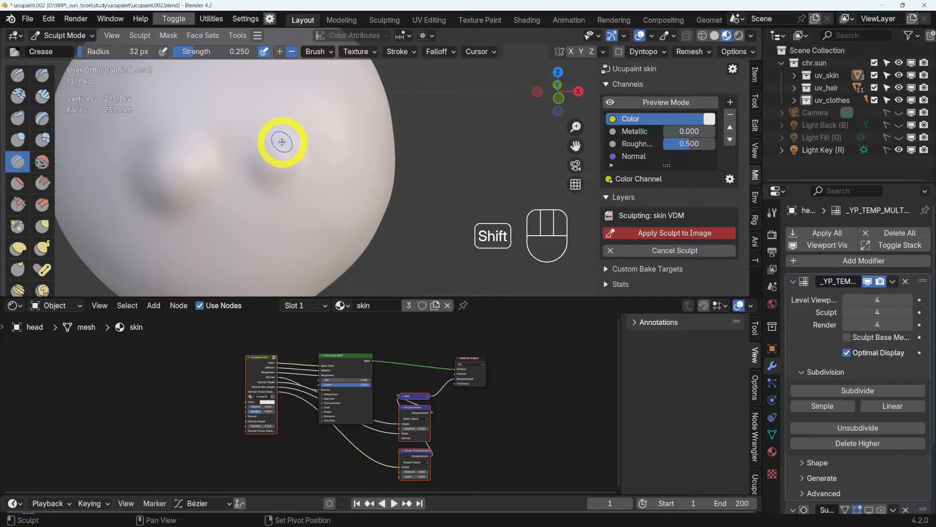
key("shift+s")
mouse_move(269, 137)
left_mouse_down()
mouse_move(237, 151)
mouse_move(236, 178)
mouse_move(259, 203)
mouse_move(283, 204)
mouse_move(307, 182)
mouse_move(311, 155)
mouse_move(278, 122)
mouse_move(153, 172)
left_mouse_up()
mouse_move(234, 180)
middle_mouse_down()
mouse_move(259, 180)
mouse_move(199, 158)
middle_mouse_up()
mouse_move(192, 141)
left_mouse_down()
mouse_move(125, 151)
mouse_move(129, 212)
mouse_move(151, 225)
mouse_move(213, 218)
mouse_move(226, 195)
mouse_move(221, 161)
mouse_move(190, 127)
mouse_move(140, 142)
mouse_move(129, 153)
mouse_move(134, 171)
left_mouse_up()
middle_click_drag(359, 215, 322, 213)
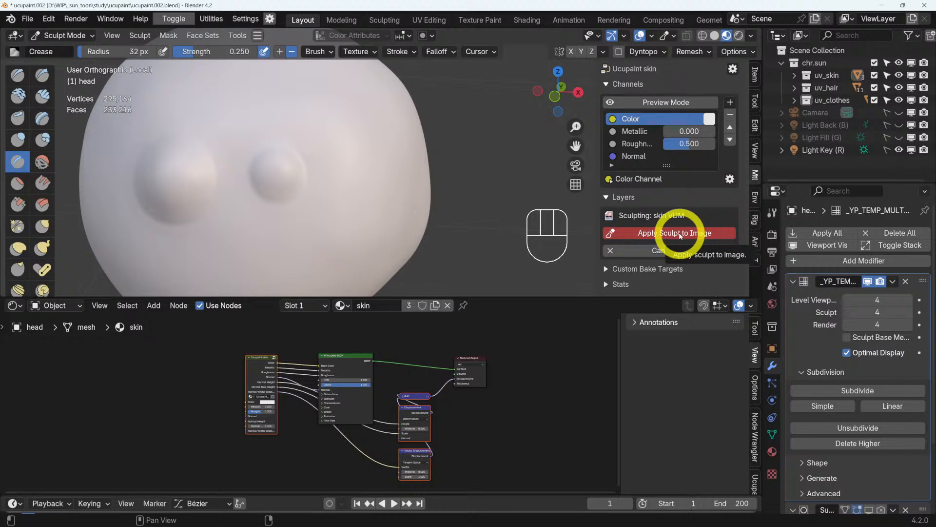
- Apply the sculpt to the skin VDM image and check the displaced eye bulges on the textured head
left_click(681, 234)
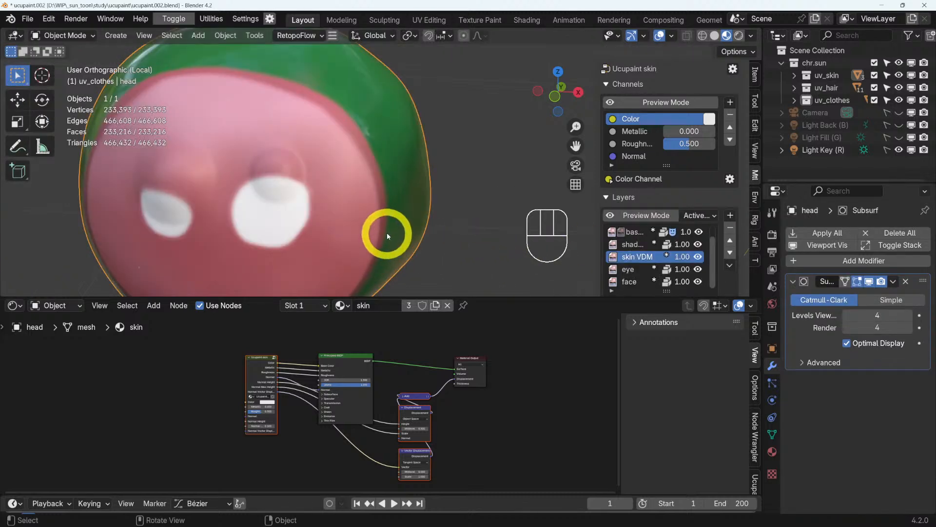
scroll(387, 234, "down", 3)
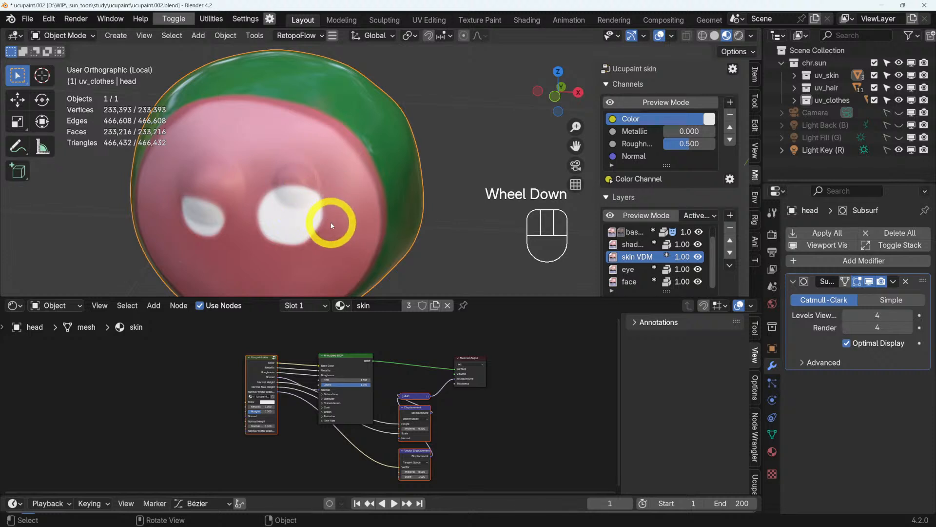
middle_click_drag(331, 226, 351, 203)
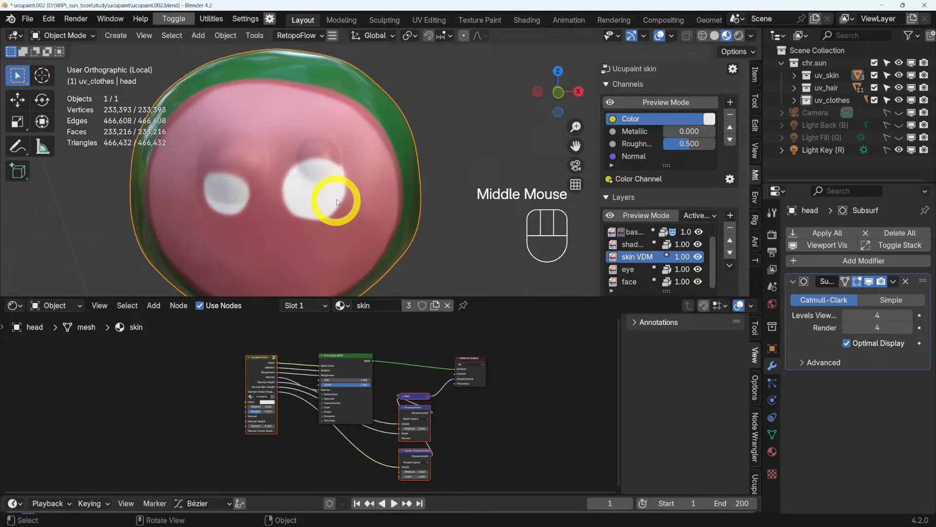
scroll(663, 278, "down", 1)
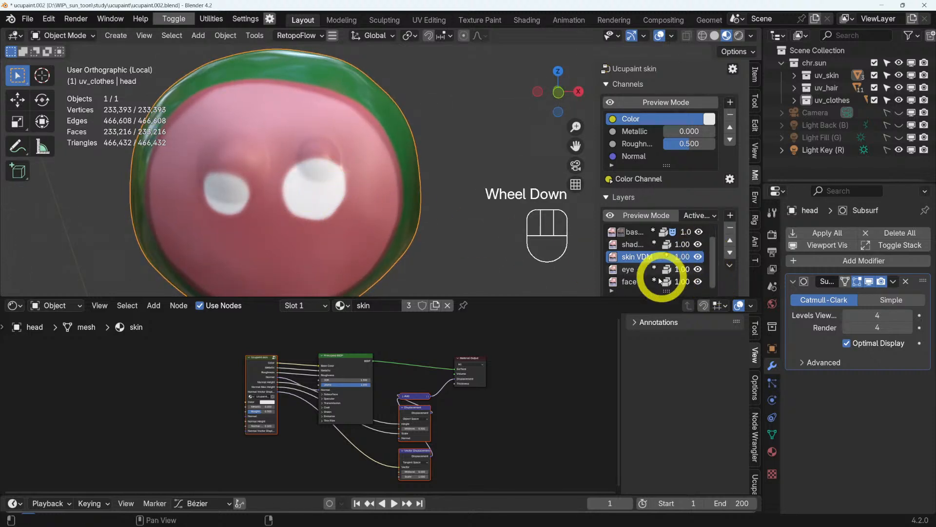
- Make the eye layer active and collapse its channel settings
left_click(628, 270)
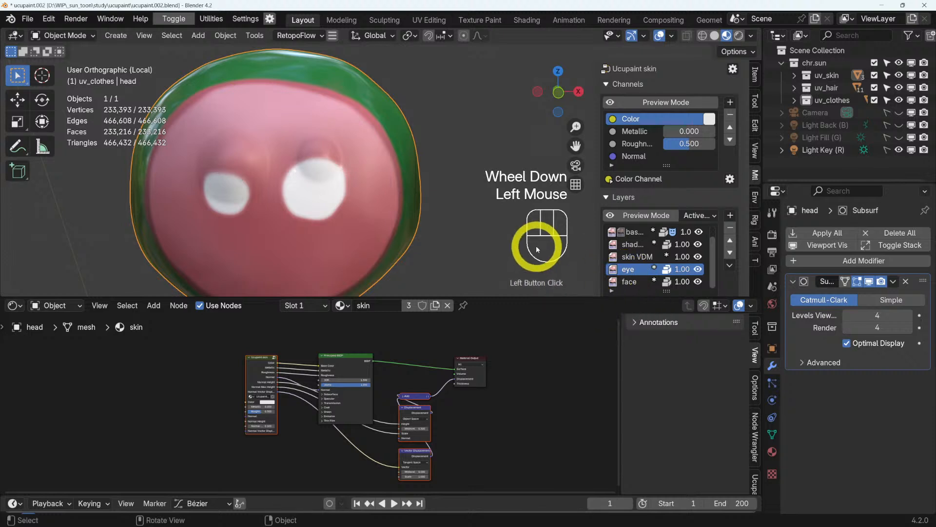
scroll(696, 247, "down", 2)
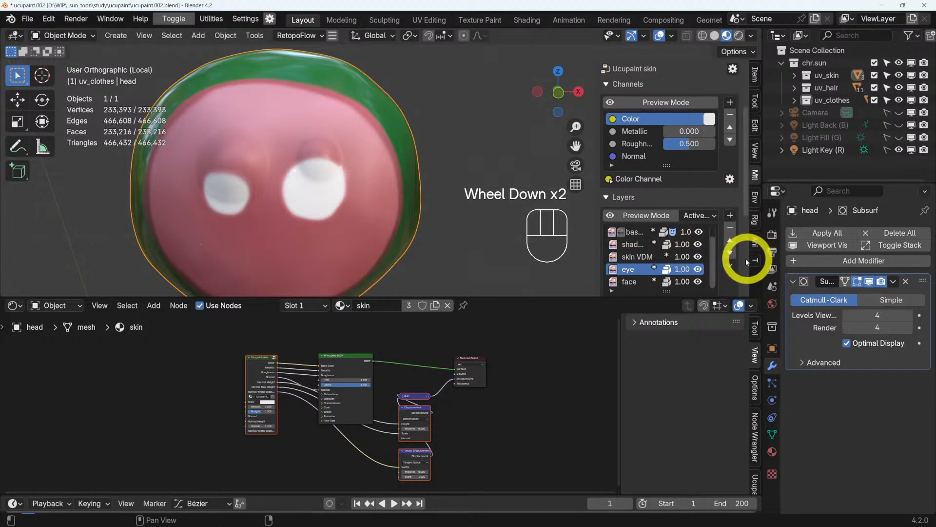
scroll(742, 262, "down", 4)
scroll(687, 185, "up", 2)
scroll(684, 187, "down", 1)
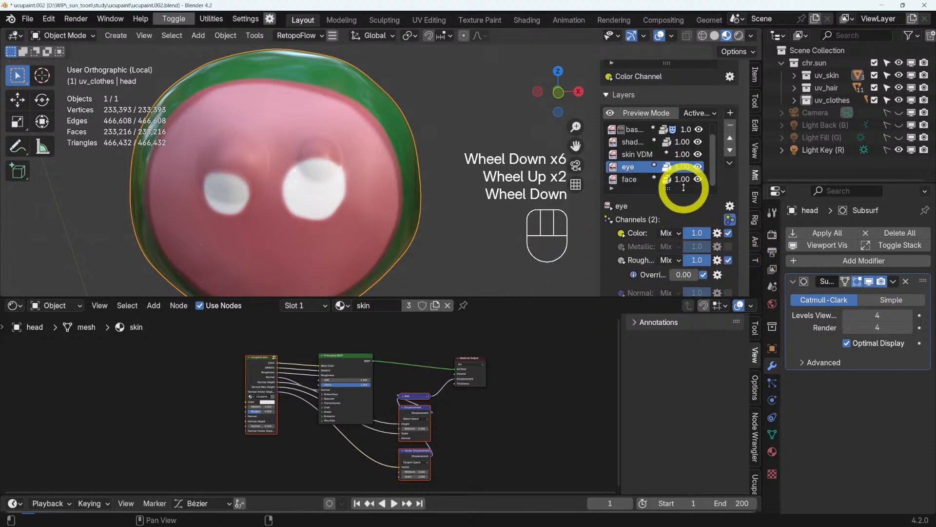
left_click(614, 223)
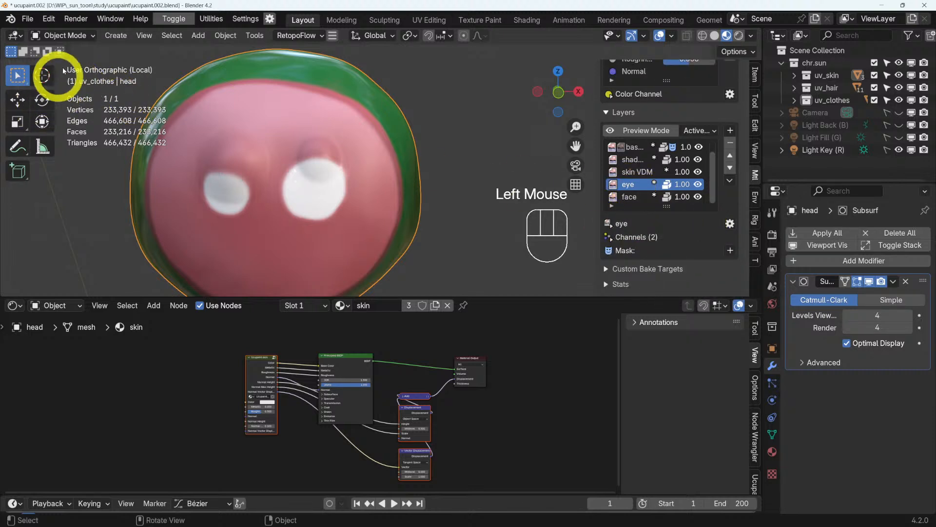
- Switch to Texture Paint mode and erase both misaligned white eye patches from the eye layer with the 32 px eraser
left_click(65, 35)
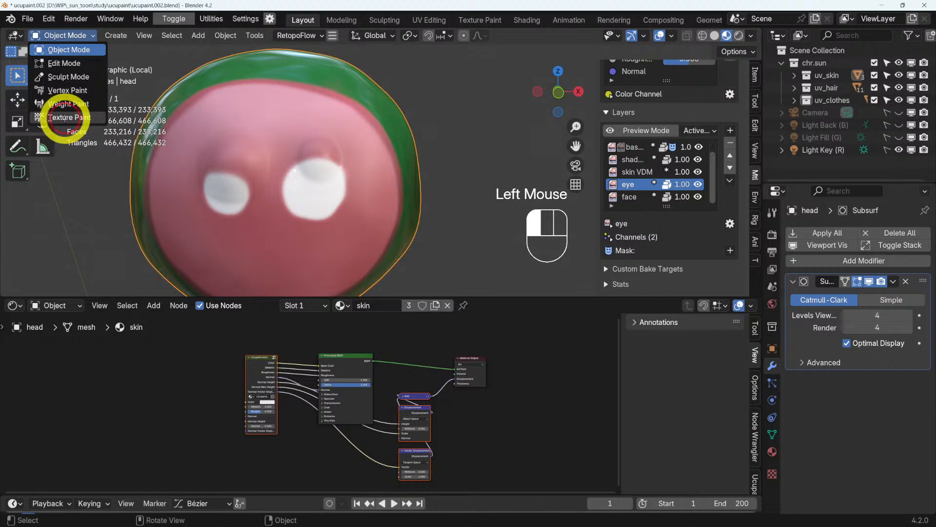
left_click(57, 119)
left_click(667, 228)
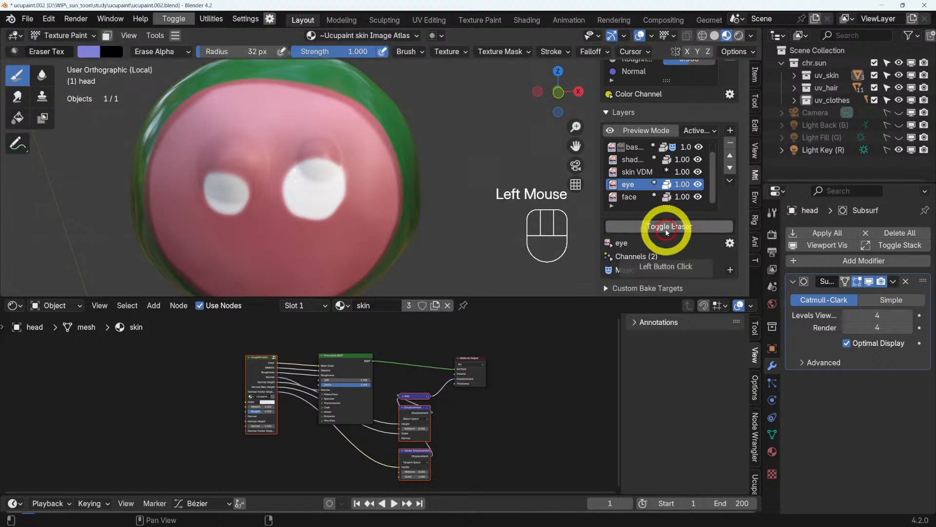
mouse_move(293, 161)
left_mouse_down()
mouse_move(282, 209)
mouse_move(305, 152)
mouse_move(286, 230)
mouse_move(328, 159)
mouse_move(317, 205)
mouse_move(320, 181)
mouse_move(339, 206)
mouse_move(322, 211)
mouse_move(217, 171)
mouse_move(222, 203)
mouse_move(247, 167)
mouse_move(239, 201)
mouse_move(217, 193)
mouse_move(215, 211)
mouse_move(245, 214)
left_mouse_up()
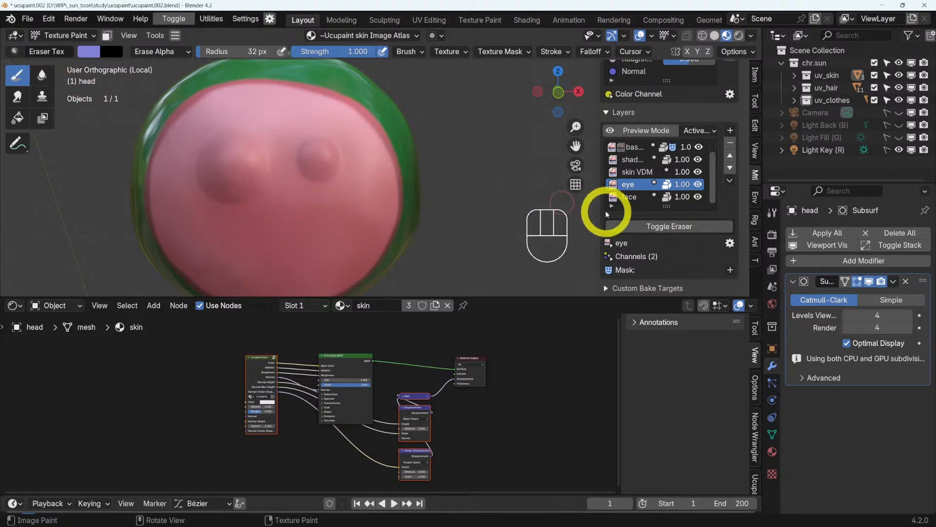
- Turn the eraser off and paint the larger eye bulge white with the 32 px TexDraw brush
left_click(644, 226)
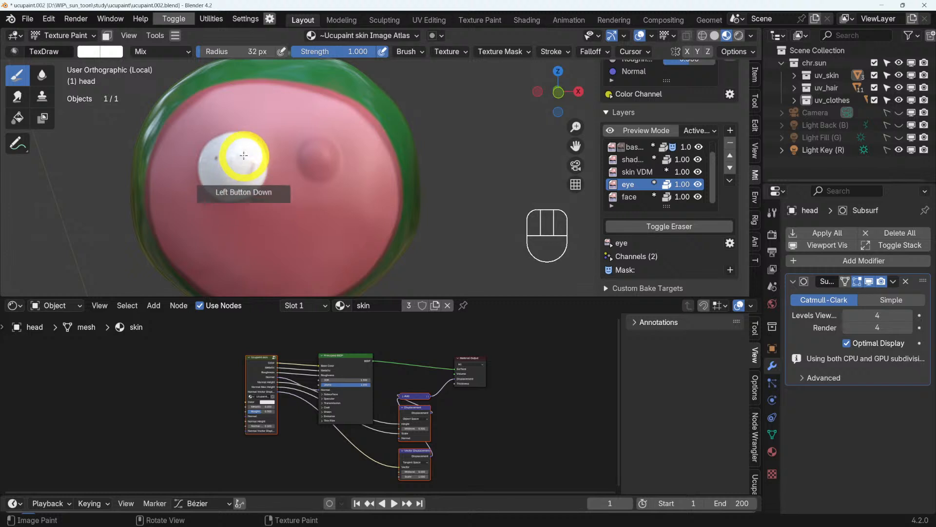
mouse_move(240, 160)
middle_mouse_down()
mouse_move(259, 167)
mouse_move(229, 156)
middle_mouse_up()
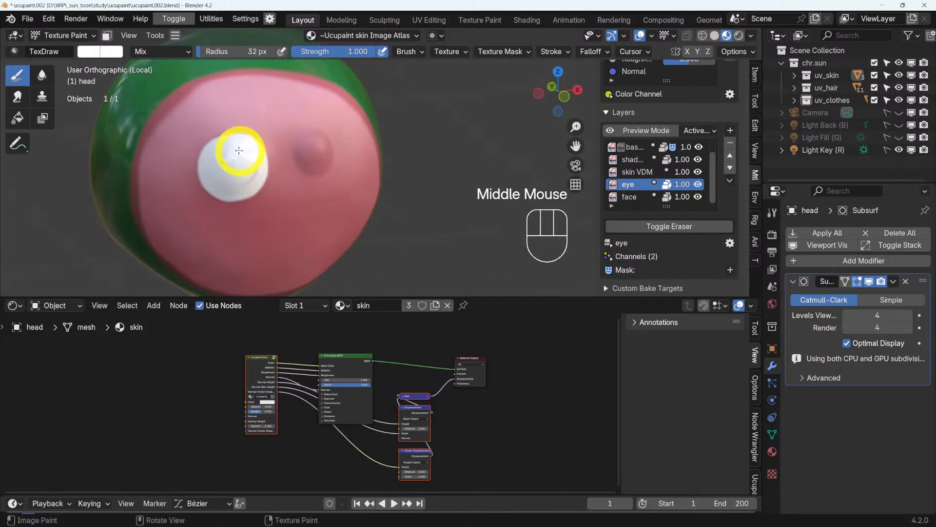
left_click(234, 146)
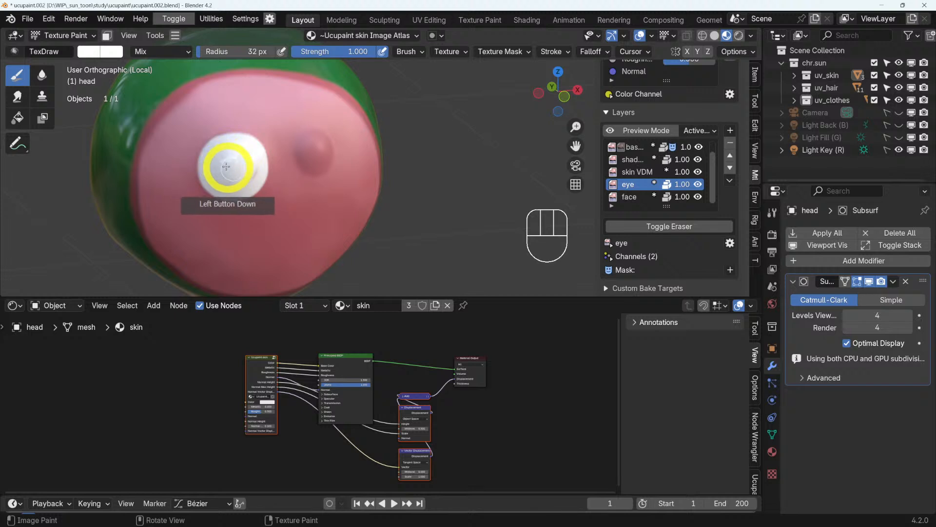
- Paint the smaller eye bulge completely white on the eye layer
mouse_move(281, 171)
middle_mouse_down()
mouse_move(194, 146)
mouse_move(319, 157)
mouse_move(351, 184)
mouse_move(328, 155)
middle_mouse_up()
scroll(314, 159, "up", 3)
left_click(322, 166)
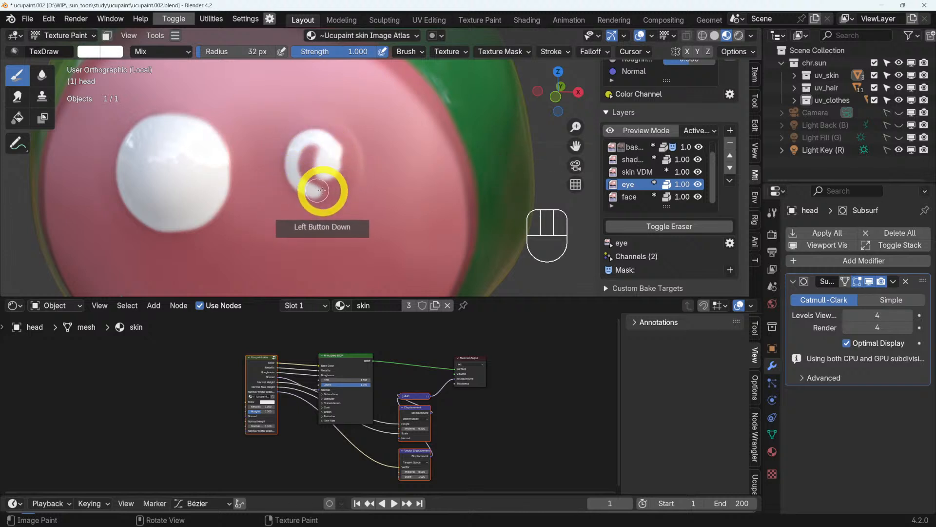
mouse_move(352, 170)
left_mouse_down()
mouse_move(336, 135)
mouse_move(294, 151)
mouse_move(304, 183)
mouse_move(326, 169)
mouse_move(338, 146)
mouse_move(330, 140)
mouse_move(336, 168)
mouse_move(316, 157)
mouse_move(307, 168)
mouse_move(320, 174)
mouse_move(322, 165)
left_mouse_up()
scroll(324, 163, "down", 2)
middle_click_drag(352, 173, 389, 168)
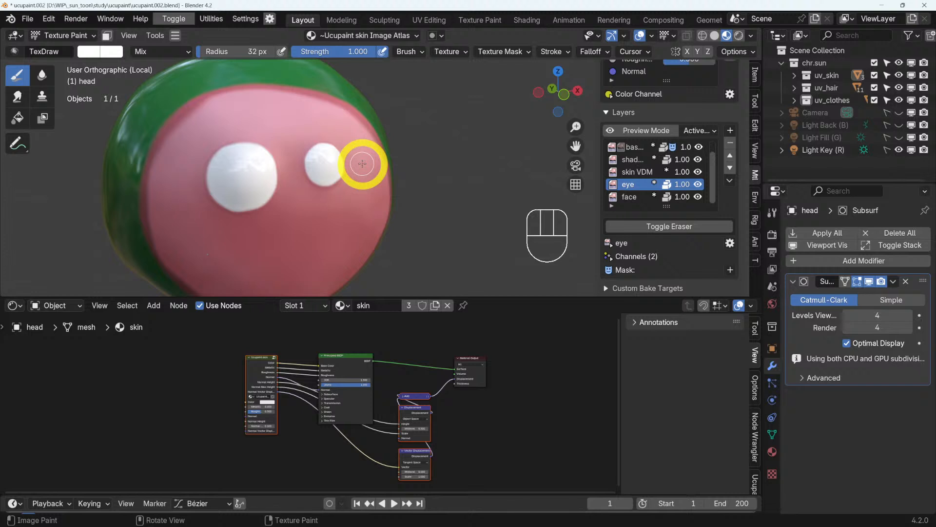
- Set the TexDraw brush color to a light red
scroll(362, 164, "up", 2)
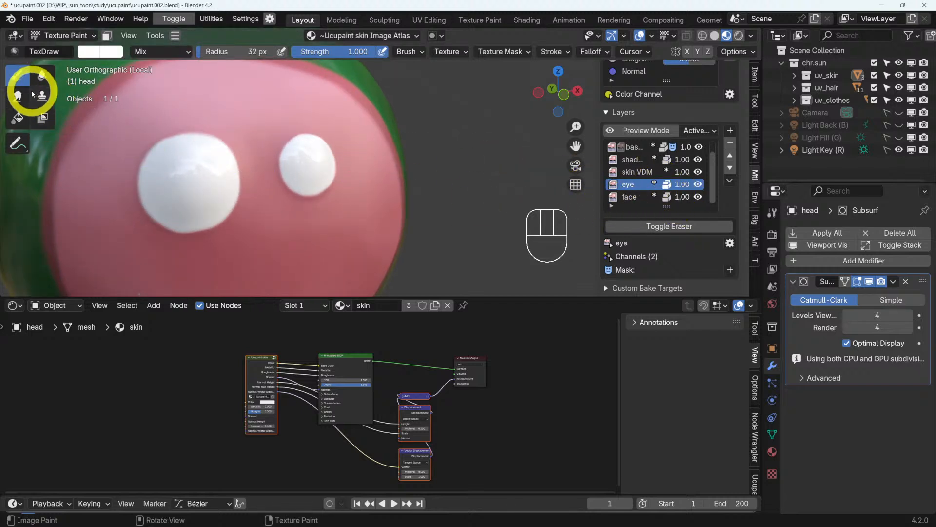
left_click(98, 54)
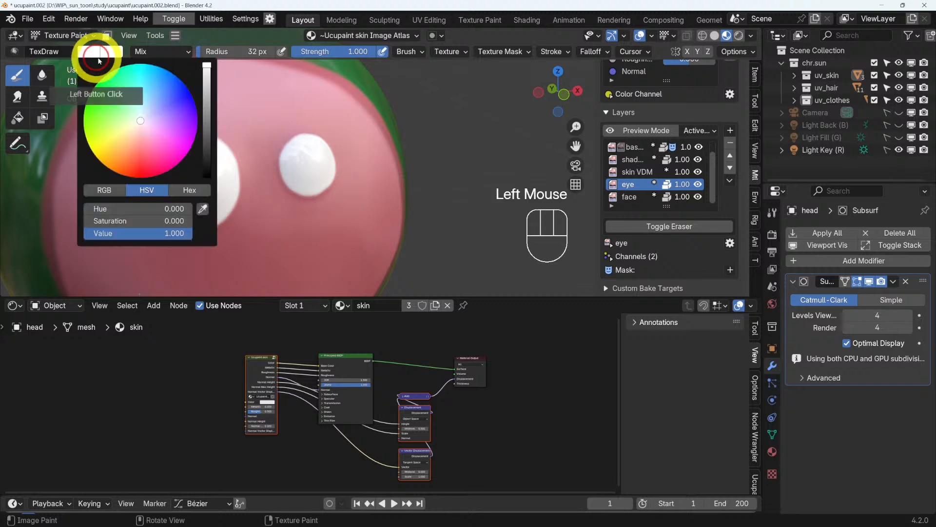
mouse_move(146, 151)
left_mouse_down()
mouse_move(139, 154)
mouse_move(149, 152)
left_mouse_up()
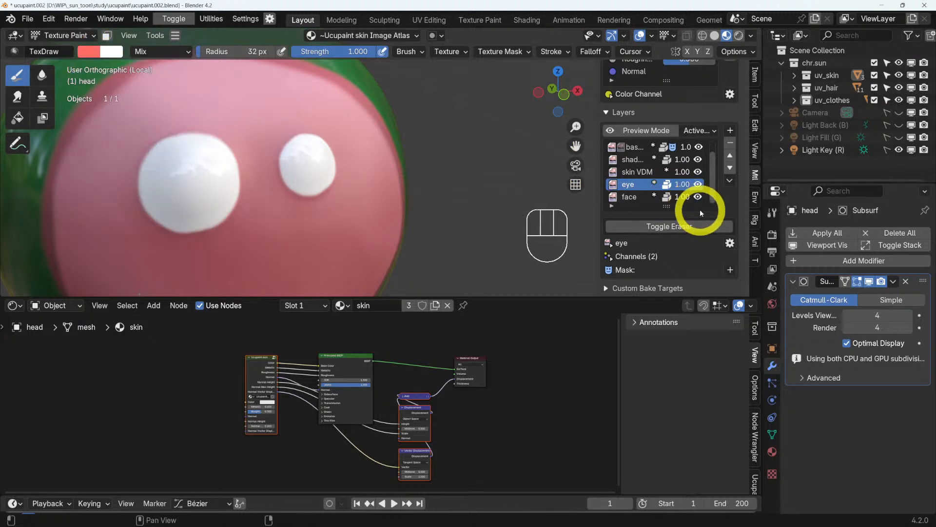
- Add a new 1024 × 1024 image layer for the Color channel, directly above the eye layer
left_click(731, 132)
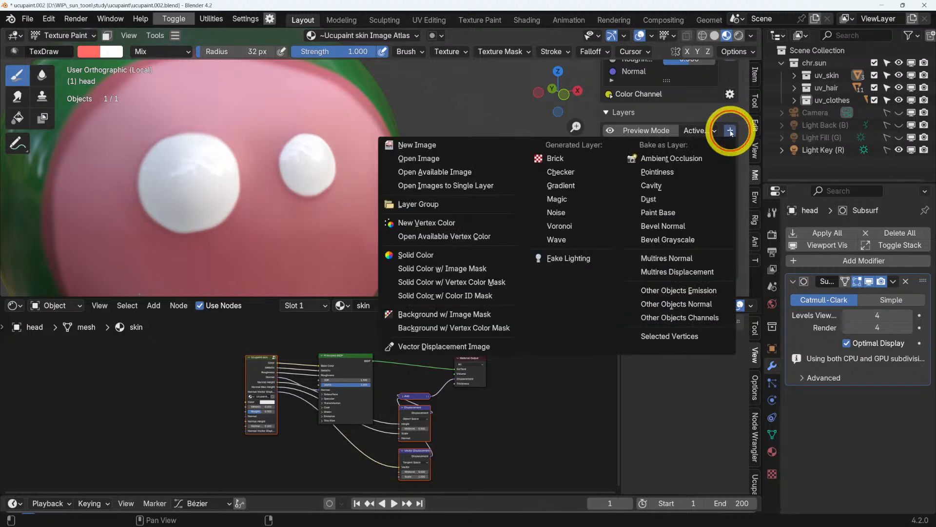
left_click(706, 131)
left_click(731, 131)
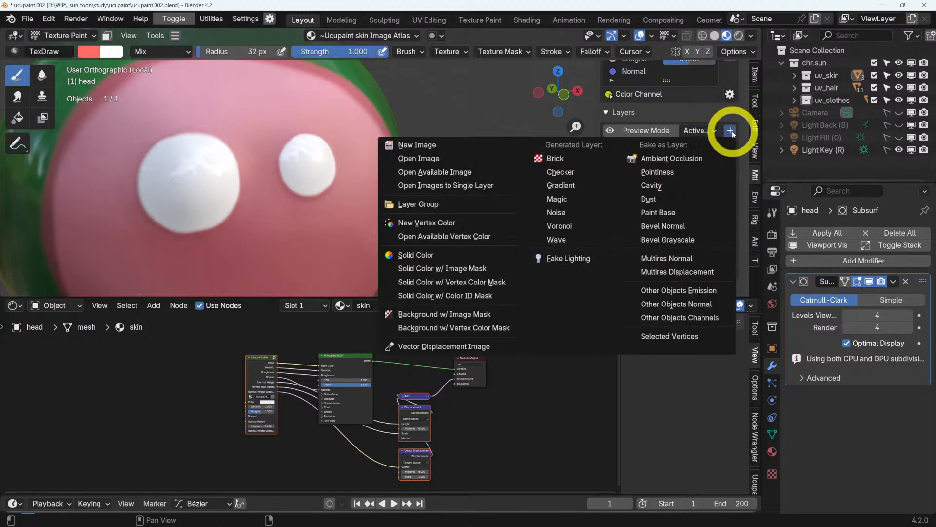
left_click(730, 130)
left_click(731, 131)
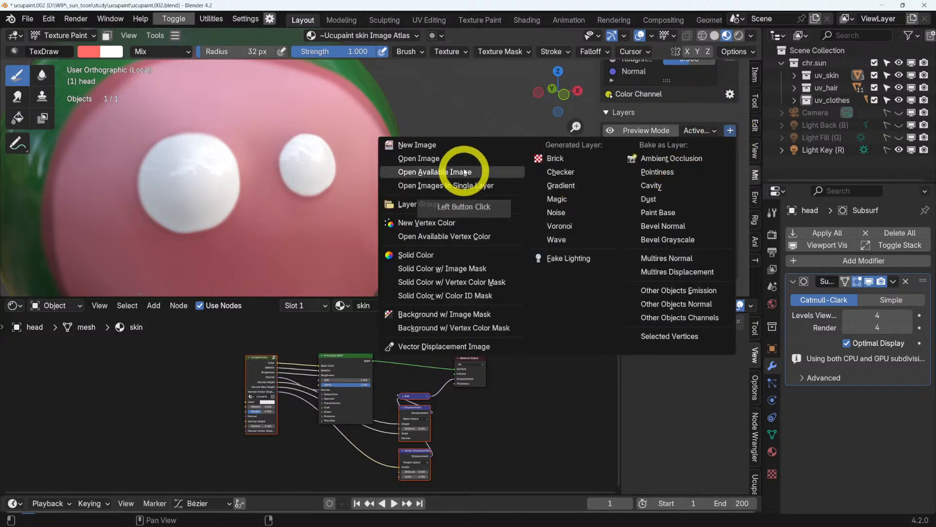
left_click(420, 144)
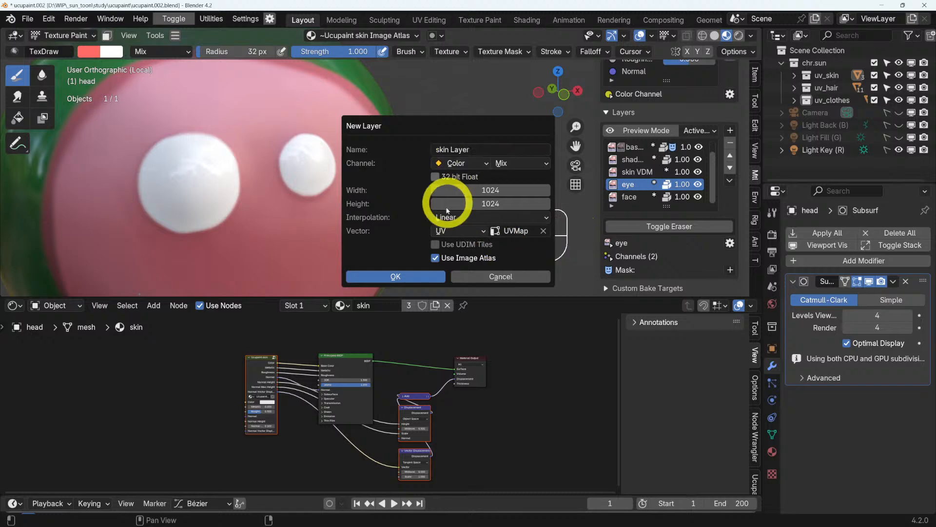
left_click(429, 277)
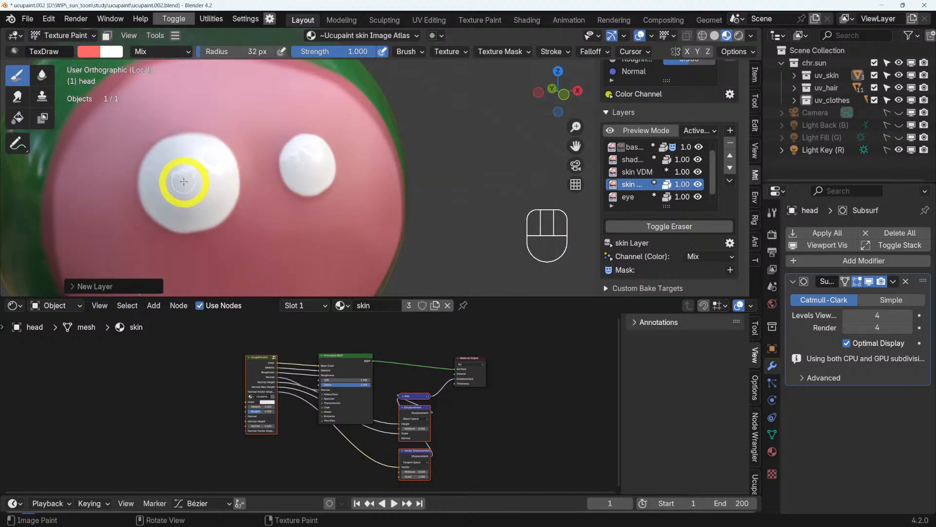
- Paint a red pupil on each white eye bulge with the 32 px TexDraw brush on the new layer
left_click_drag(191, 178, 191, 182)
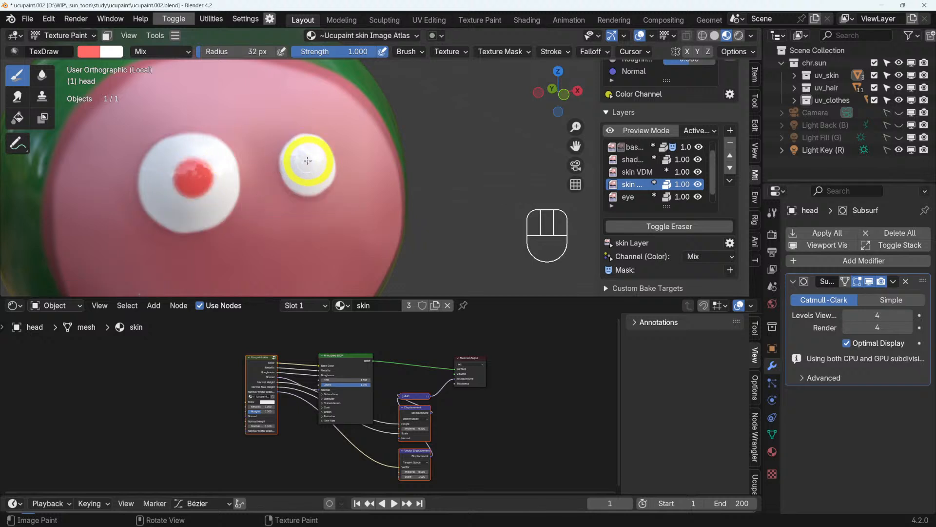
left_click_drag(306, 161, 309, 164)
middle_click_drag(345, 178, 359, 183)
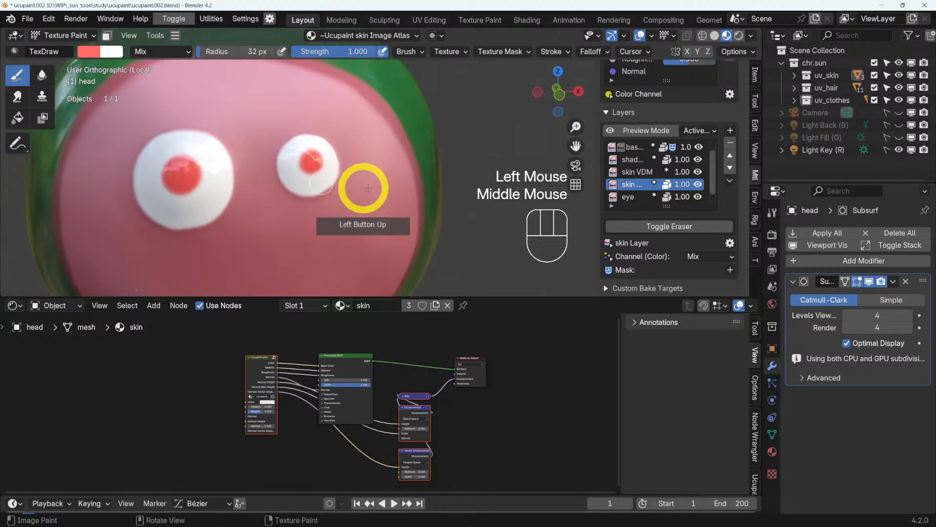
- Enable the color override in the pupil layer's Color channel and set the override color to purple
scroll(689, 223, "down", 2)
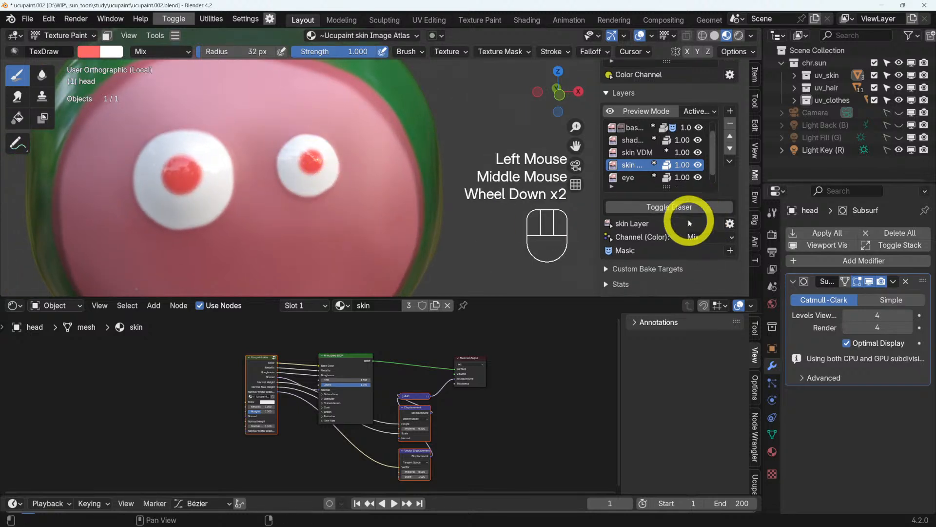
left_click(610, 239)
scroll(633, 244, "down", 3)
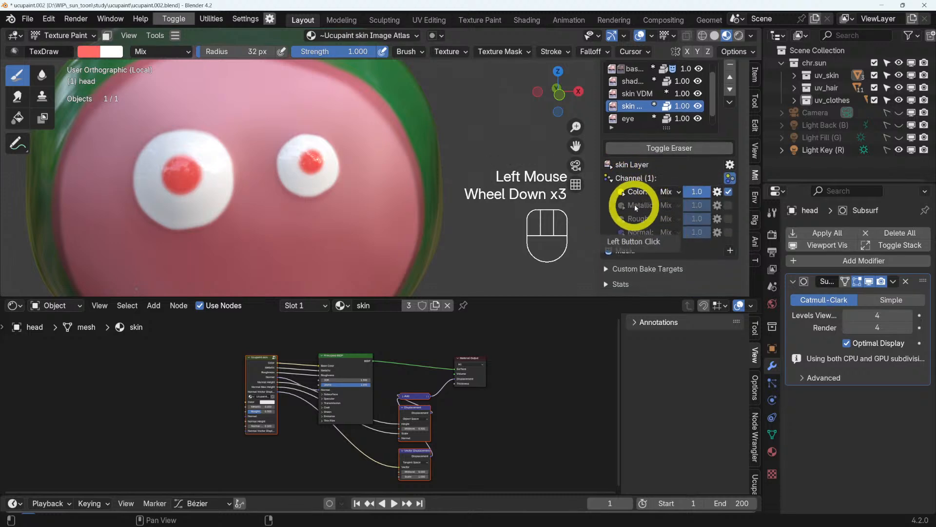
left_click(635, 197)
left_click(703, 206)
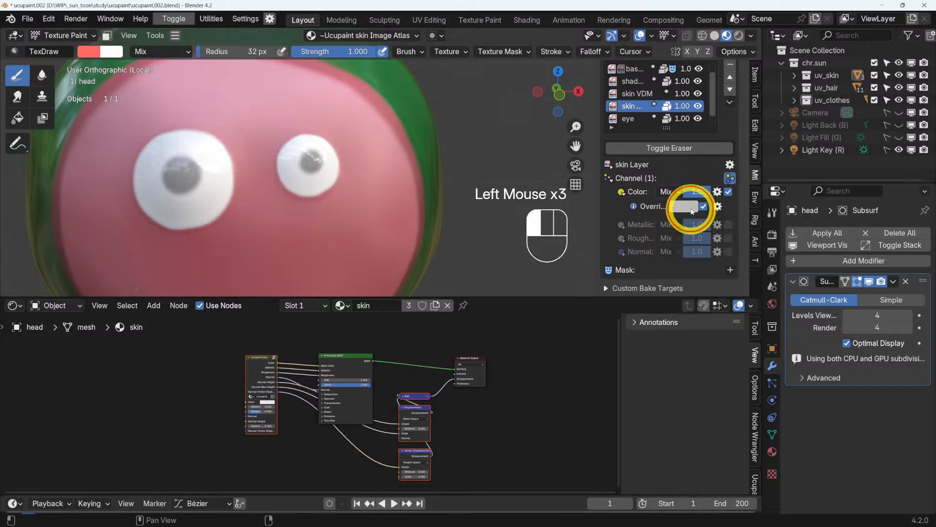
left_click(689, 206)
mouse_move(730, 273)
left_mouse_down()
mouse_move(716, 283)
mouse_move(746, 344)
mouse_move(769, 285)
mouse_move(759, 293)
mouse_move(756, 273)
mouse_move(743, 274)
left_mouse_up()
- Check the pupils from the front and side, and collapse the pupil layer's Color channel settings
scroll(343, 198, "down", 3)
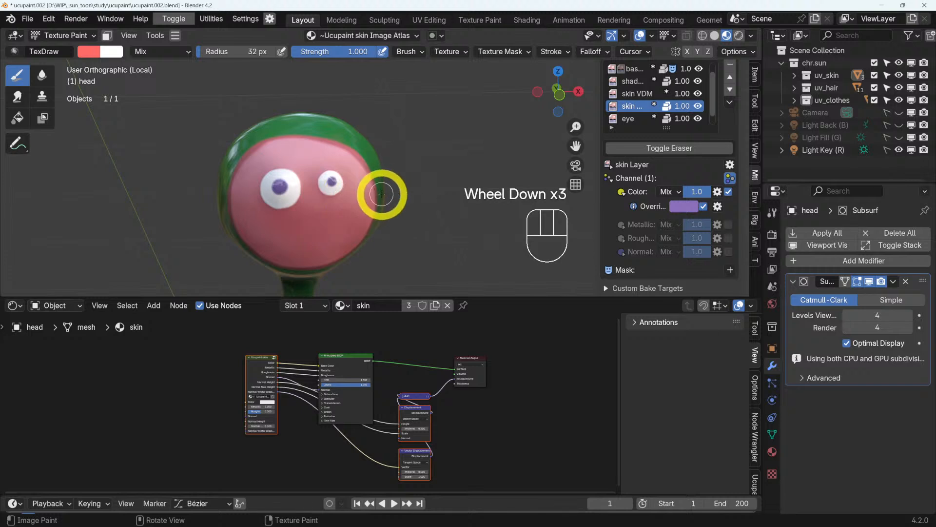
middle_click_drag(381, 195, 439, 184)
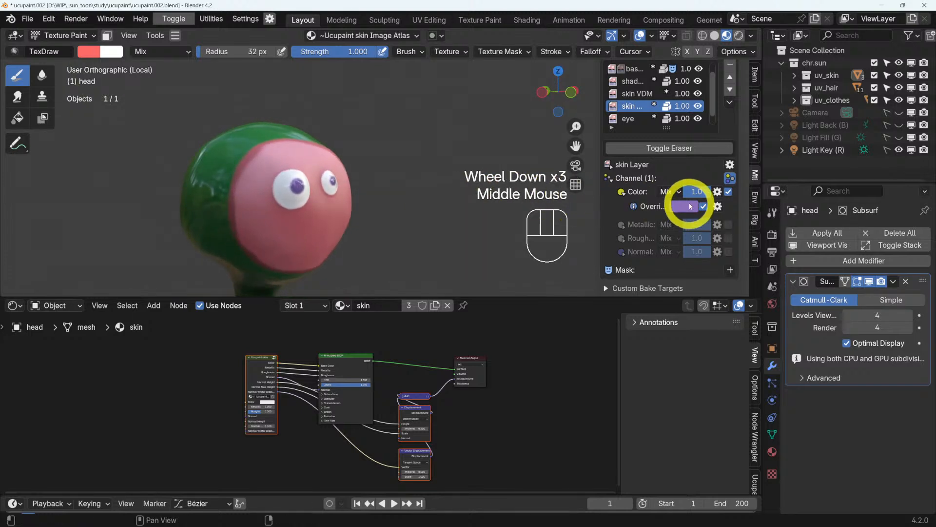
scroll(663, 202, "down", 3)
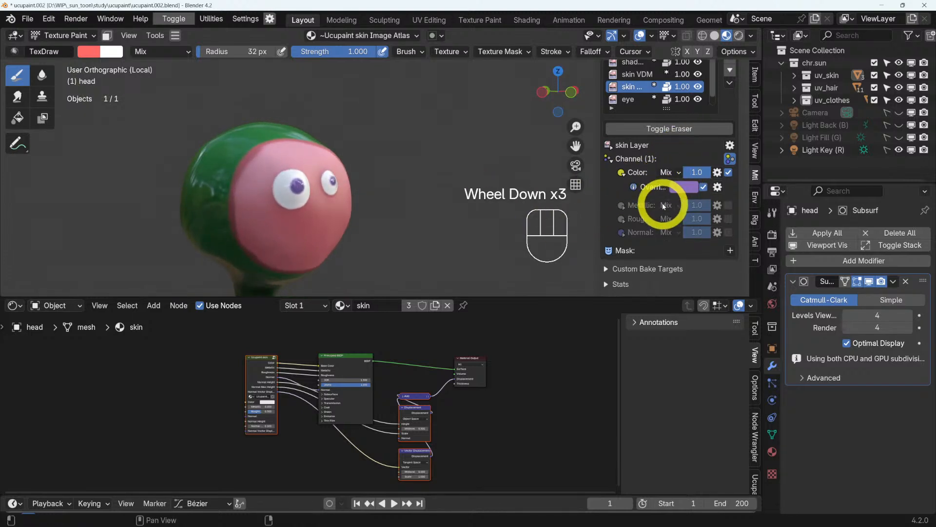
left_click(622, 174)
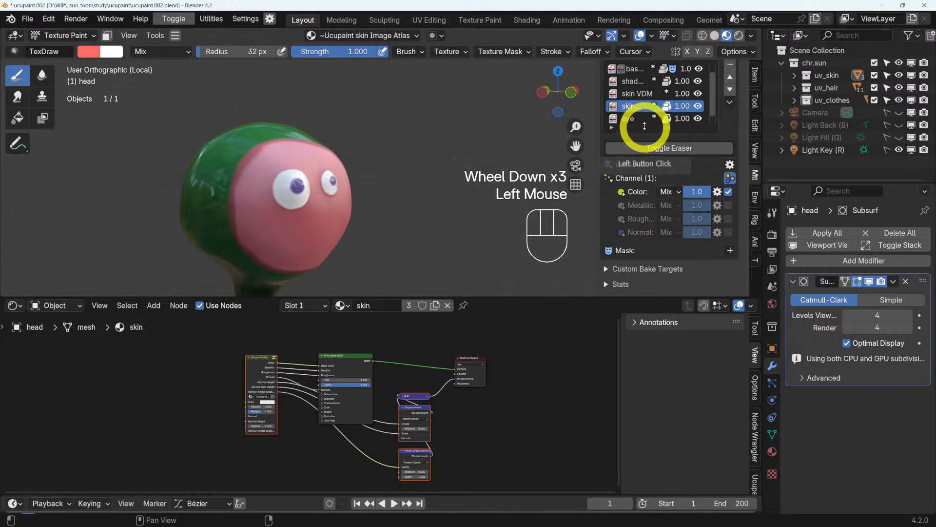
- Return the head to a front view and save the Blender file
scroll(639, 130, "up", 3)
scroll(742, 115, "up", 3)
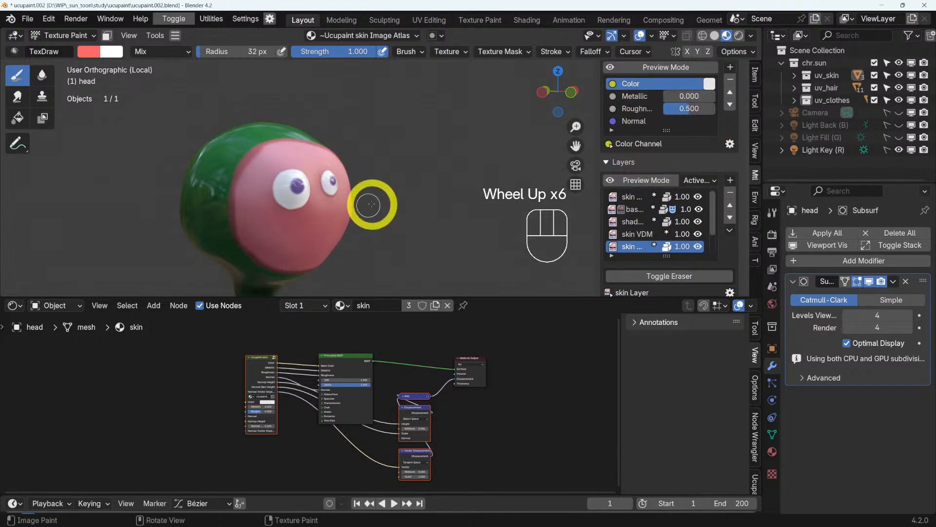
middle_click_drag(372, 205, 319, 205)
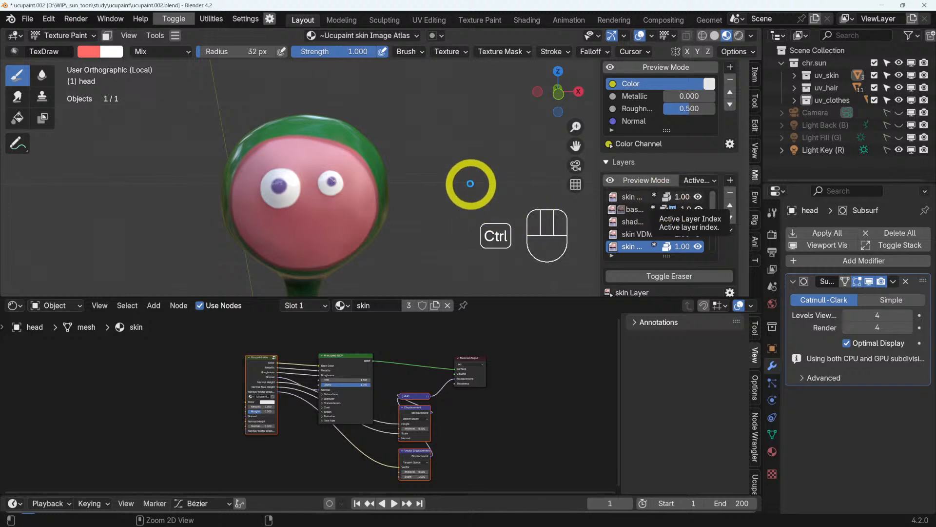
key("ctrl+s")
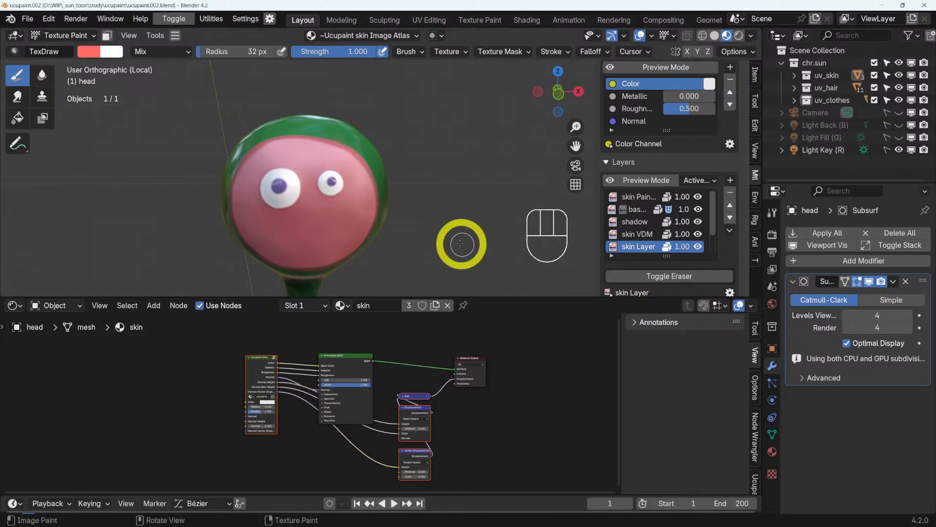
middle_click_drag(457, 241, 336, 229)
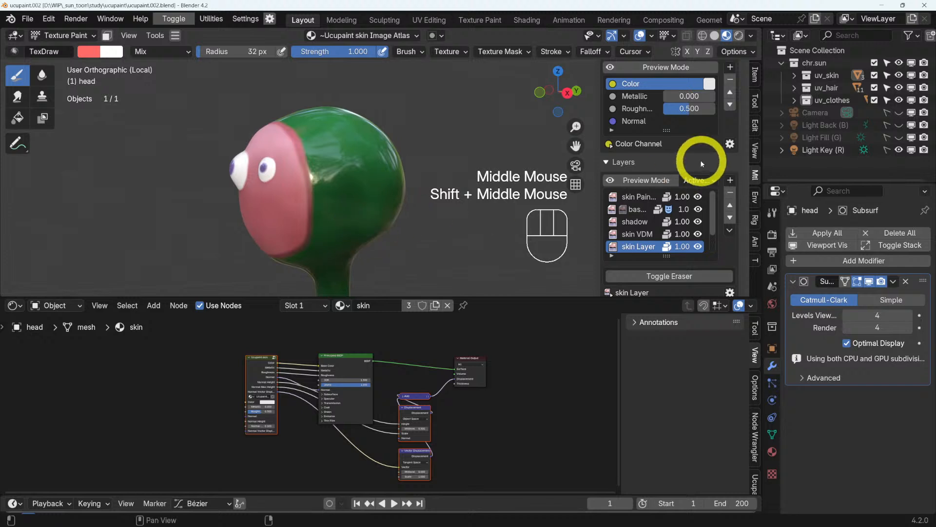
scroll(695, 155, "up", 2)
scroll(695, 158, "down", 1)
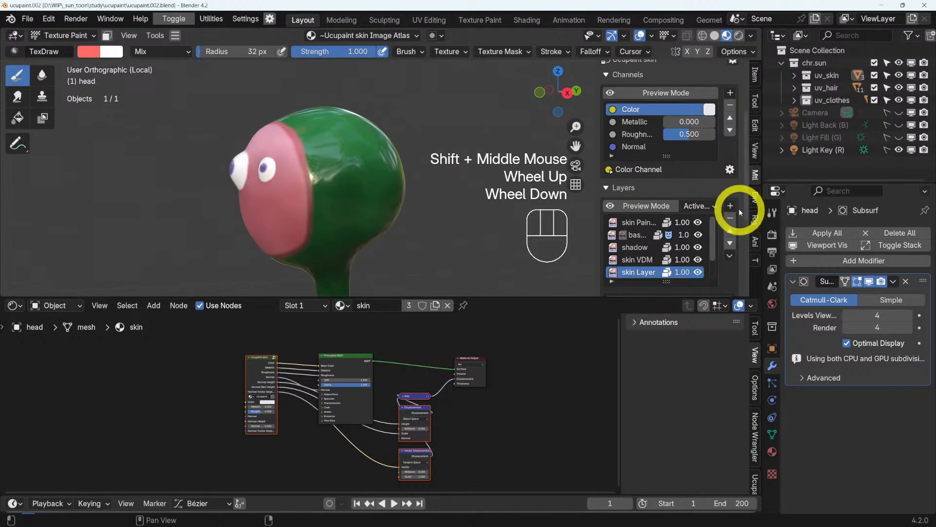
scroll(736, 249, "down", 2)
scroll(736, 246, "down", 2)
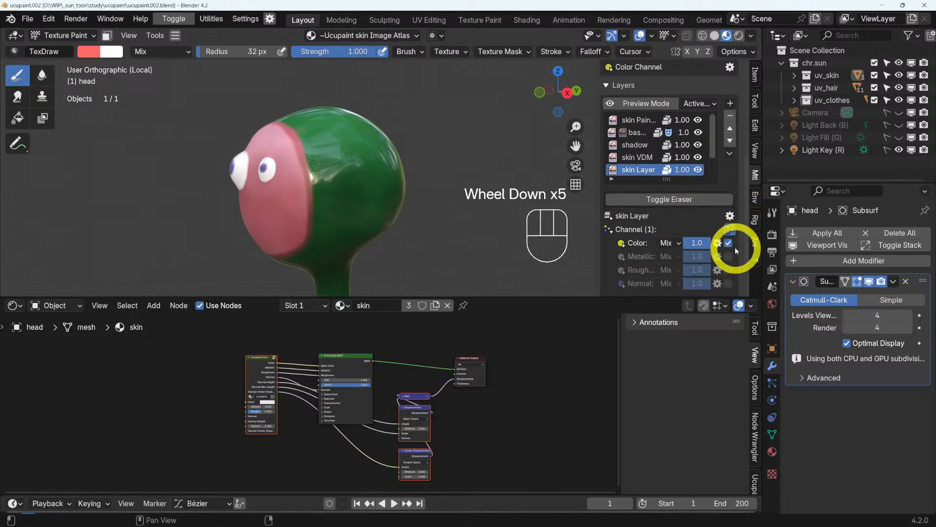
left_click(730, 216)
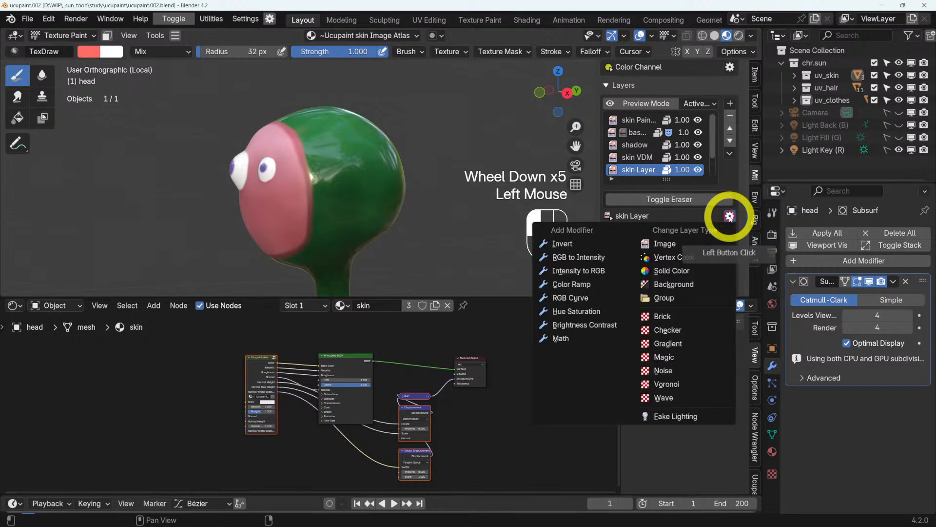
left_click(730, 216)
left_click(727, 143)
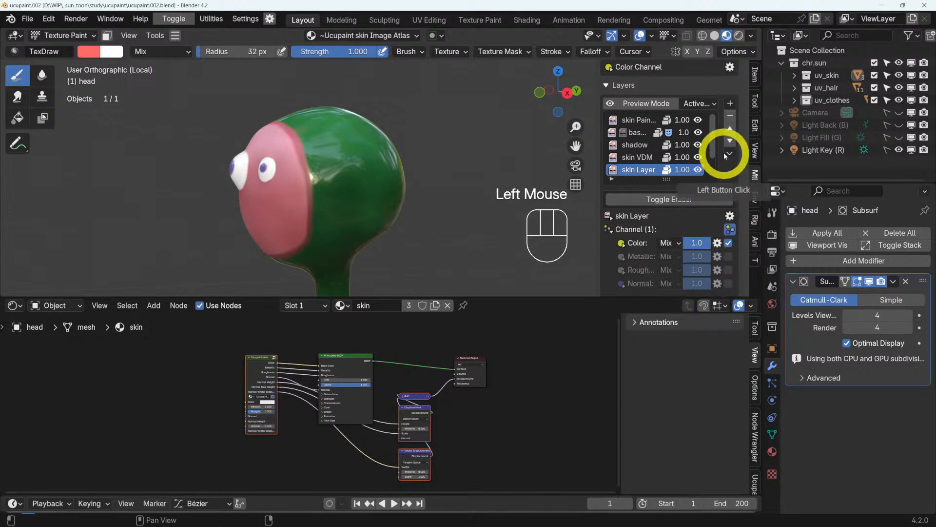
scroll(727, 146, "up", 2)
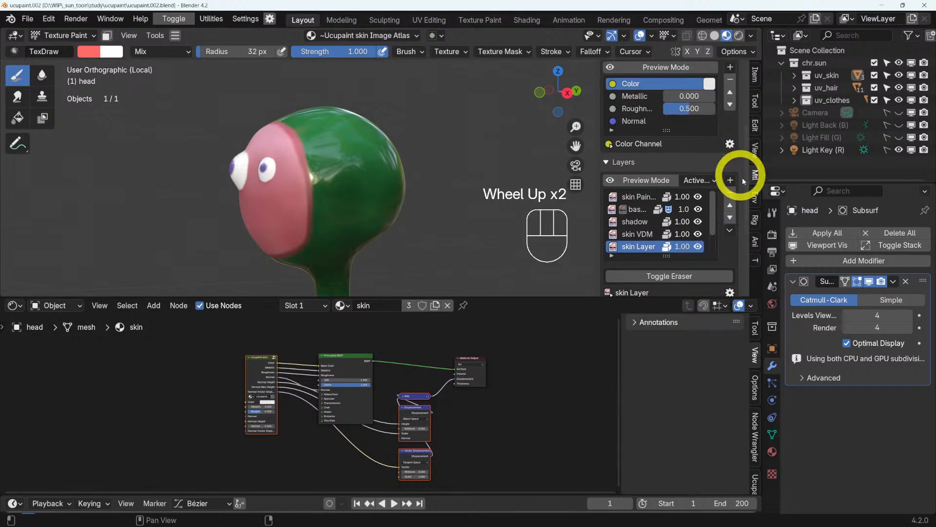
left_click(731, 144)
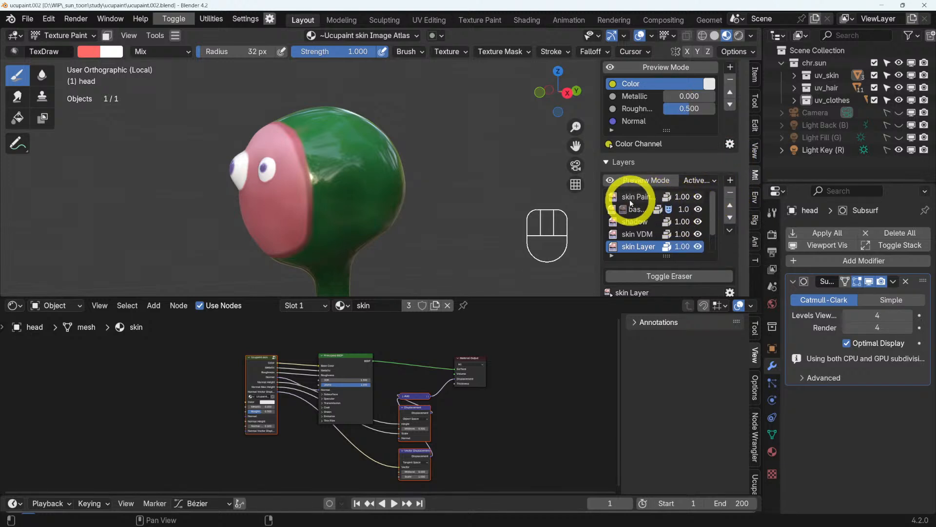
scroll(665, 228, "down", 5)
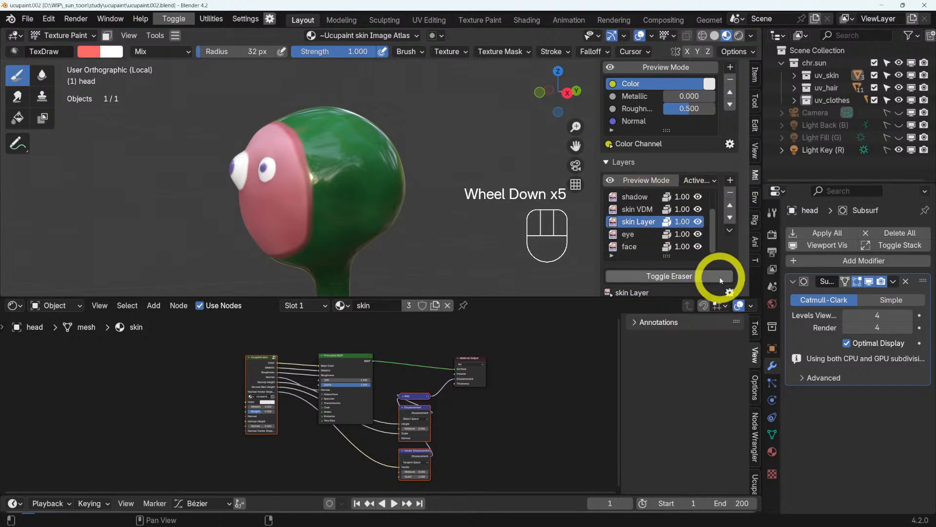
scroll(721, 280, "down", 3)
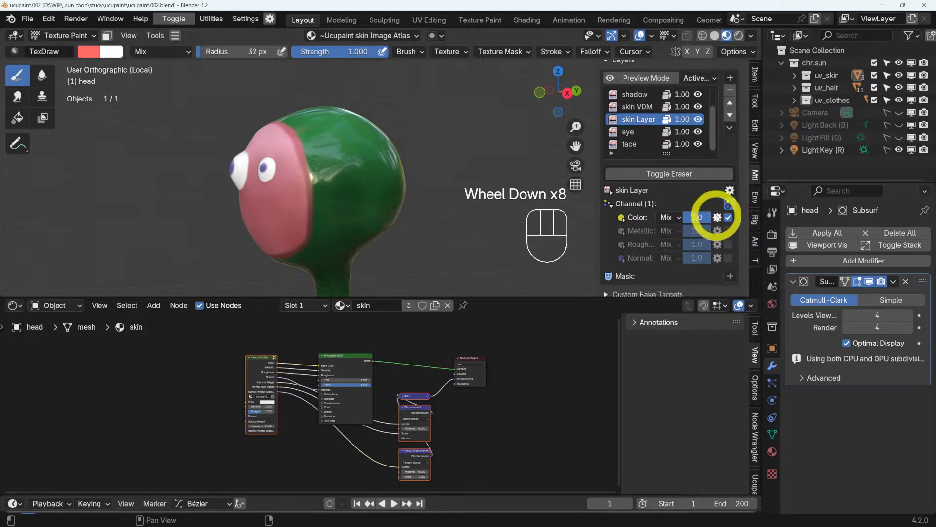
left_click(717, 217)
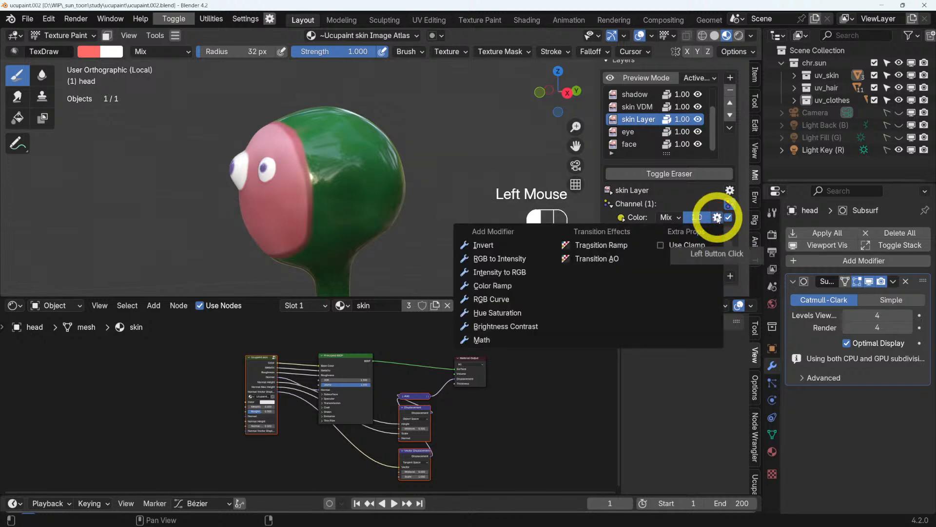
scroll(706, 168, "up", 4)
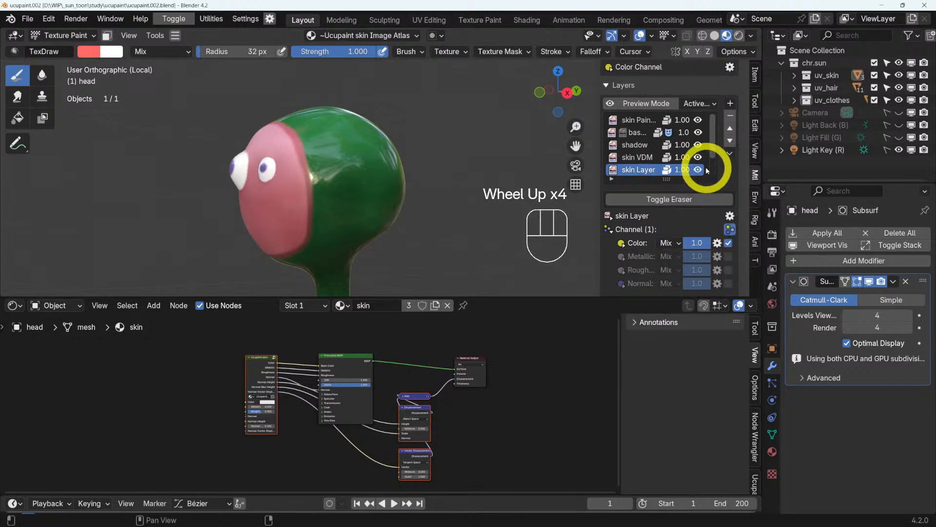
scroll(707, 169, "up", 1)
scroll(693, 87, "up", 3)
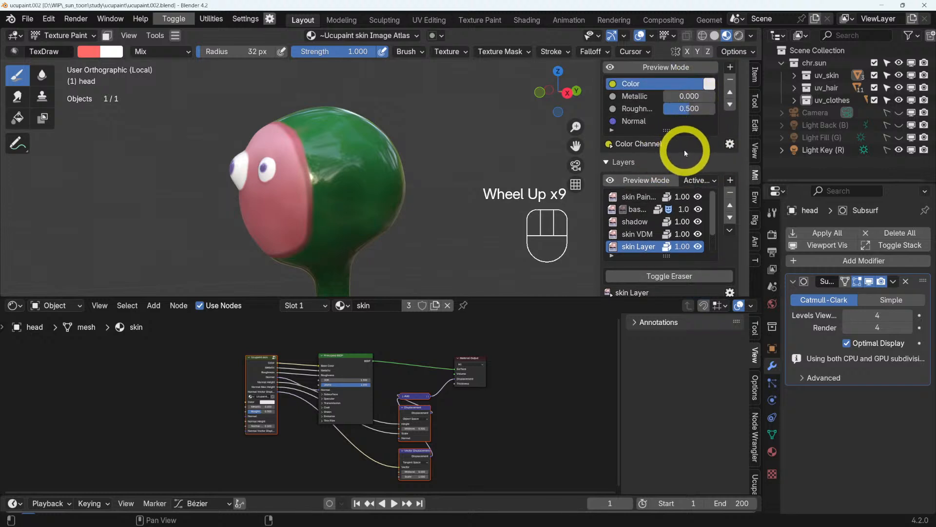
- Bake all channels of the Ucupaint skin tree to 1024 × 1024 images using UVMap, a 5 px margin and FXAA
scroll(685, 153, "up", 3)
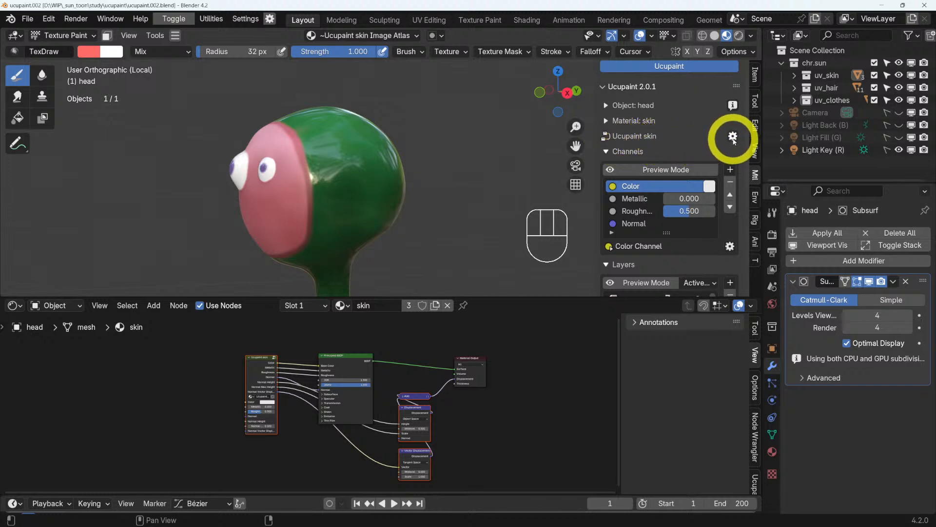
left_click(733, 137)
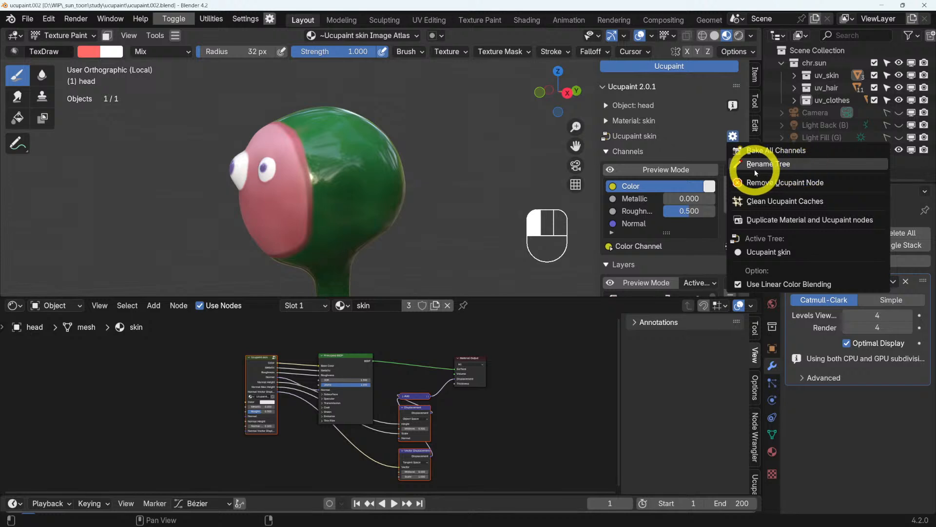
left_click(795, 151)
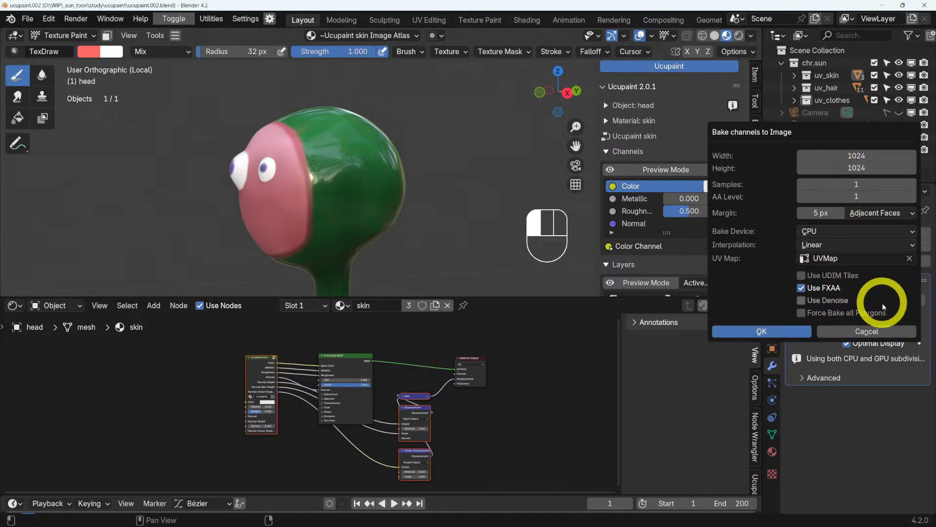
left_click(764, 332)
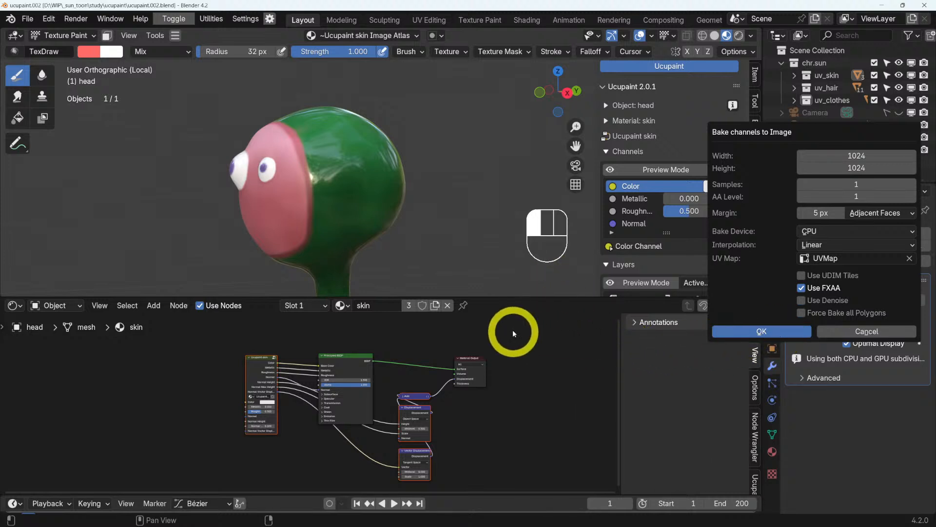
key("Return")
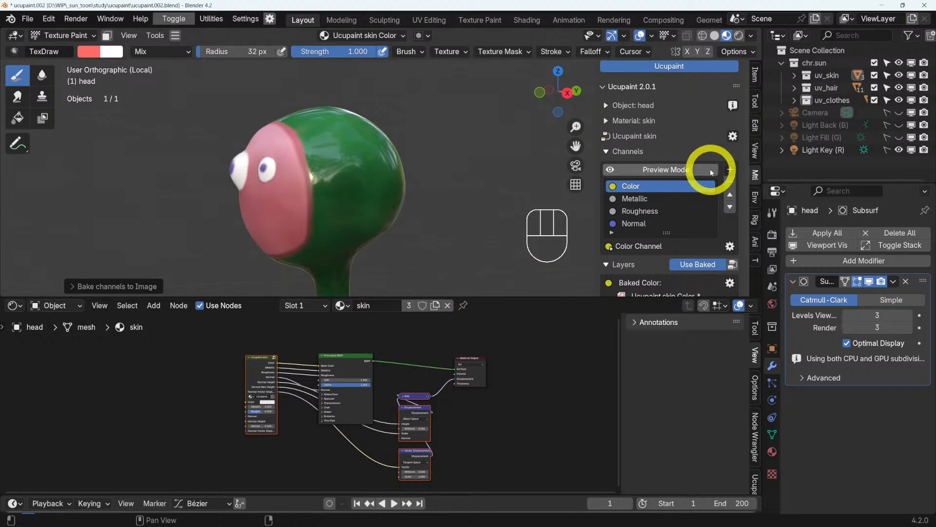
- Switch off the baked result to review the editable skin layers, and switch Use Baked back on
scroll(565, 227, "down", 1)
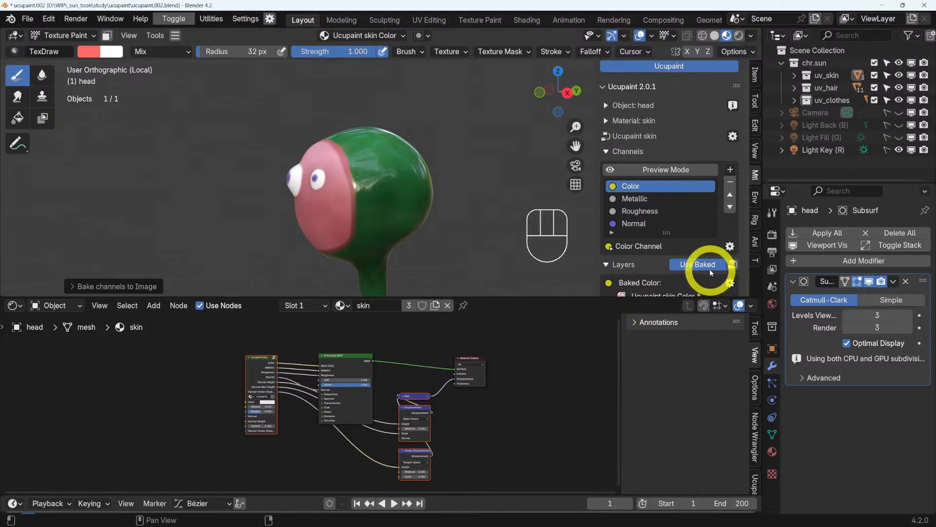
scroll(659, 267, "down", 3)
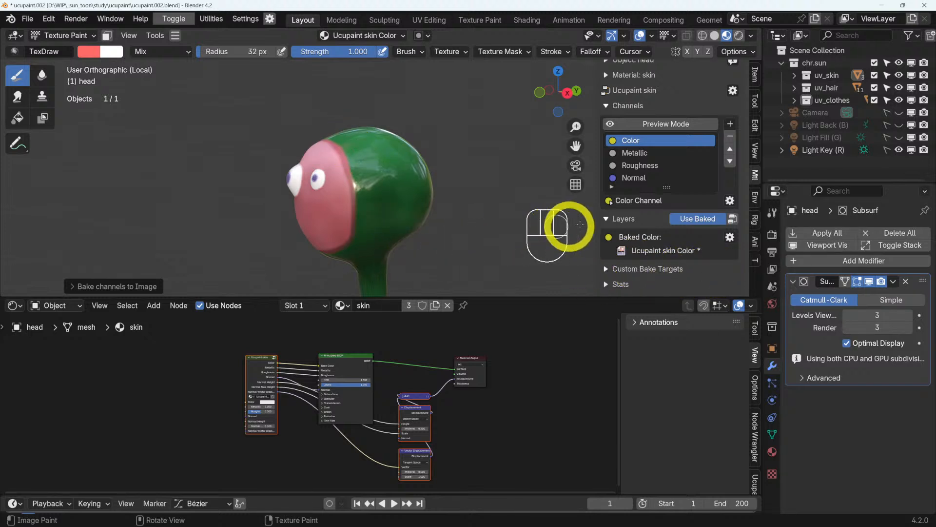
left_click(695, 218)
scroll(667, 254, "down", 2)
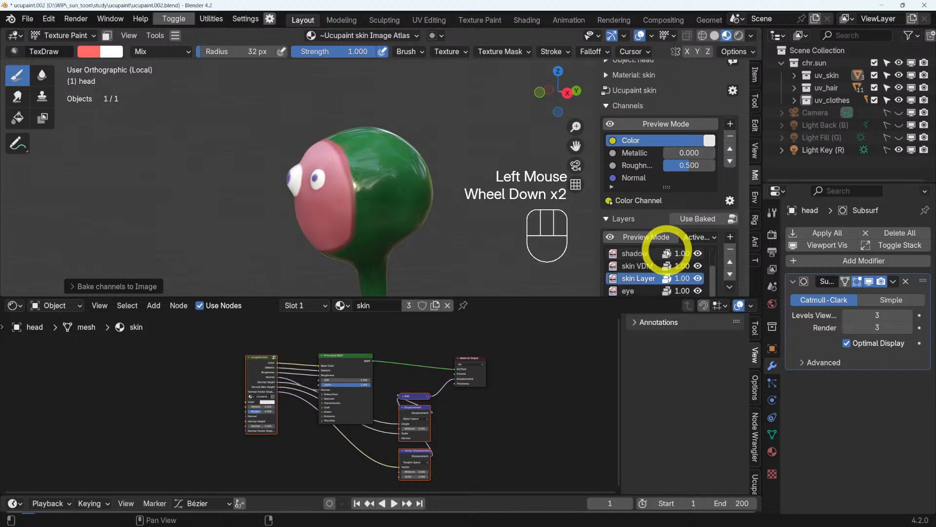
scroll(742, 277, "down", 3)
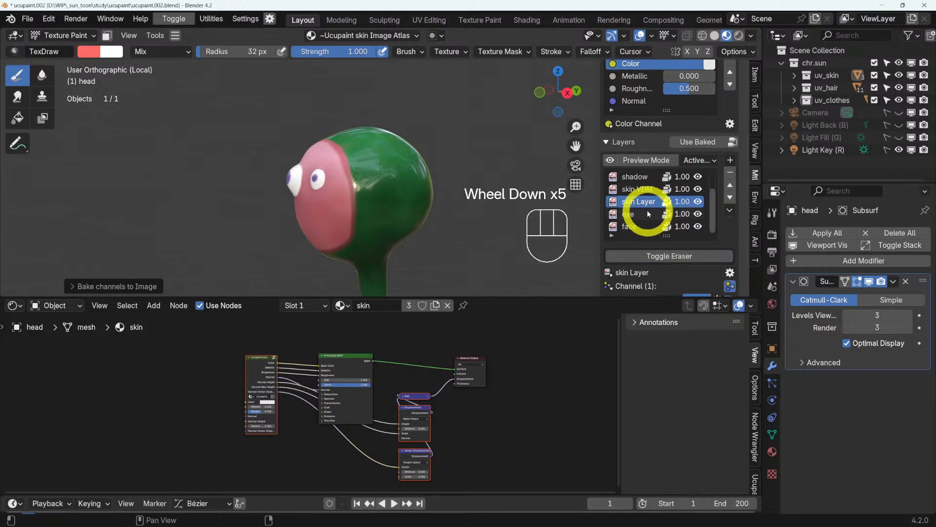
scroll(648, 213, "up", 2)
scroll(648, 213, "down", 2)
scroll(652, 210, "up", 2)
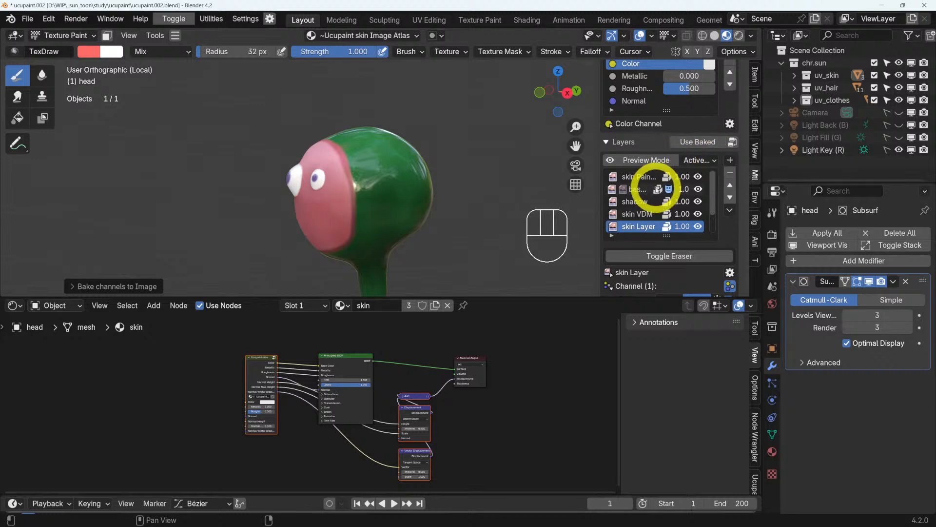
scroll(657, 176, "up", 2)
scroll(661, 178, "up", 1)
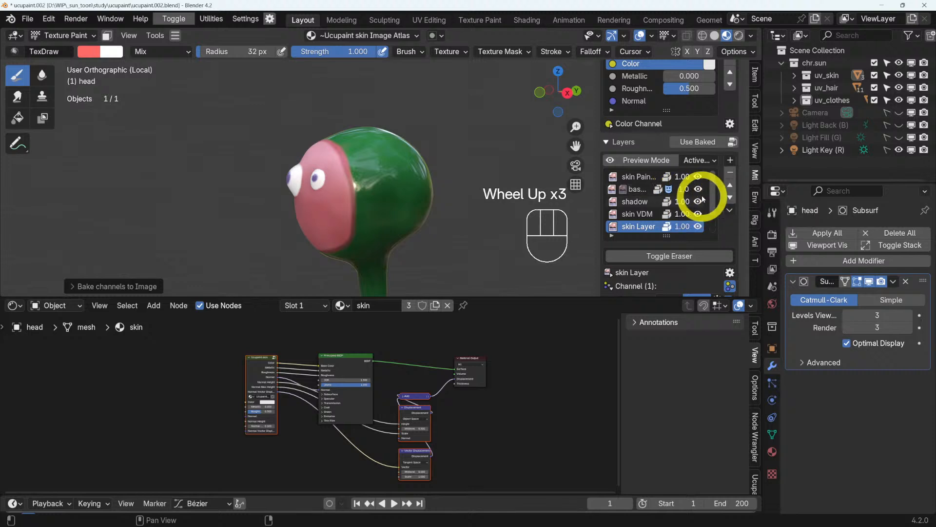
scroll(686, 160, "up", 3)
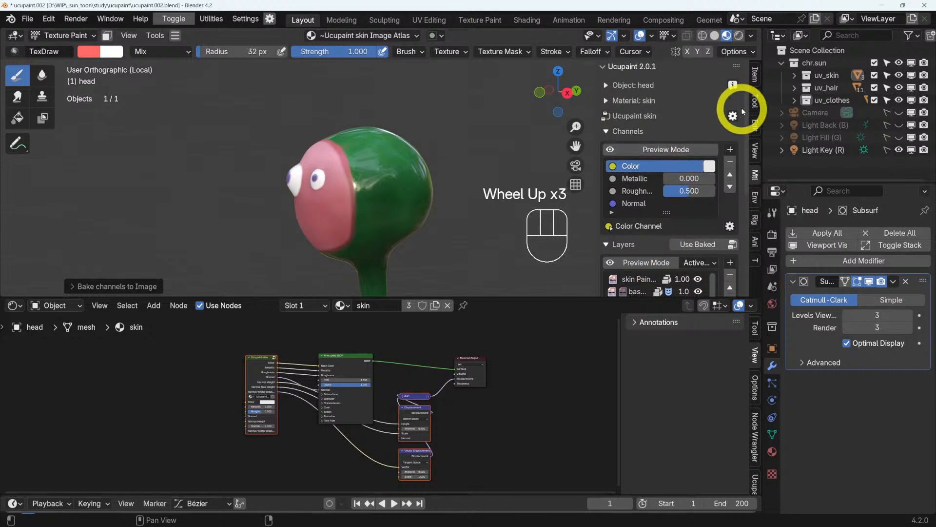
left_click(733, 117)
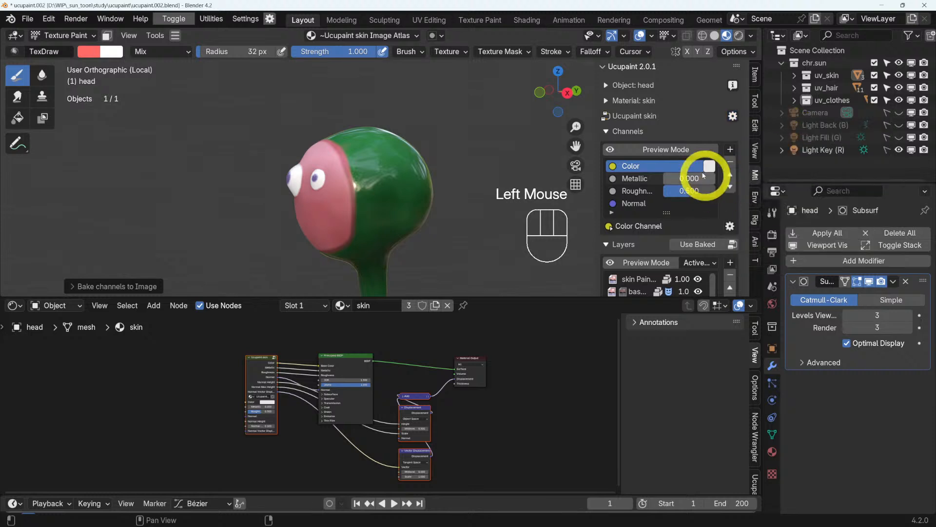
scroll(656, 235, "down", 2)
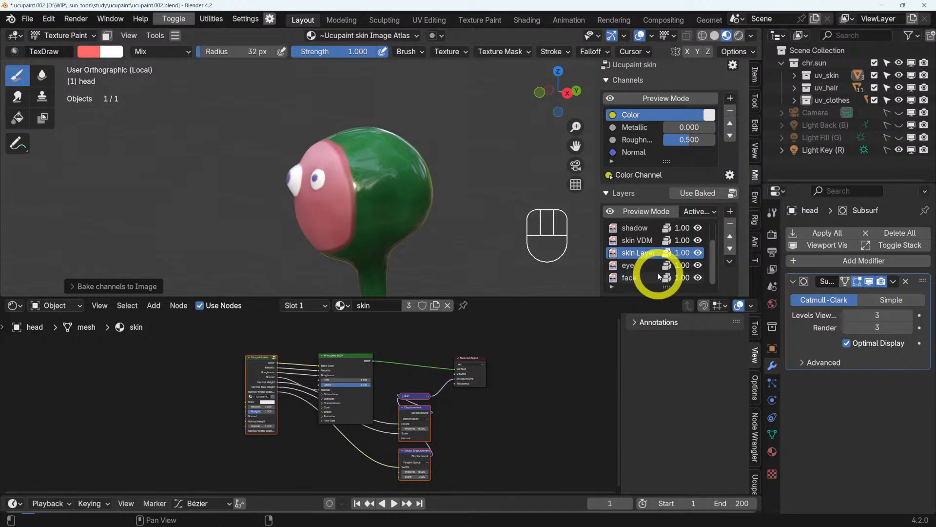
left_click(703, 193)
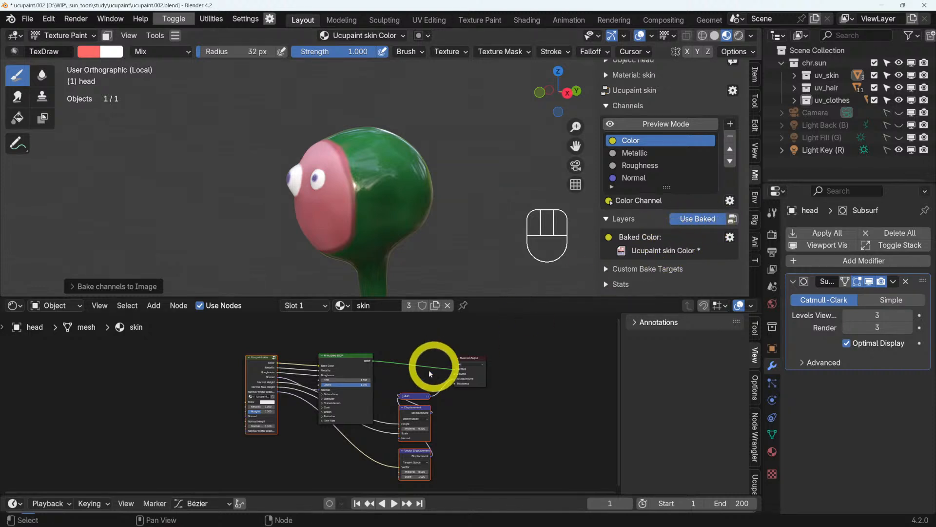
- Place the baked textures as image nodes outside the Ucupaint skin node, and move that node clear of the Baked Textures frame
scroll(403, 399, "down", 2)
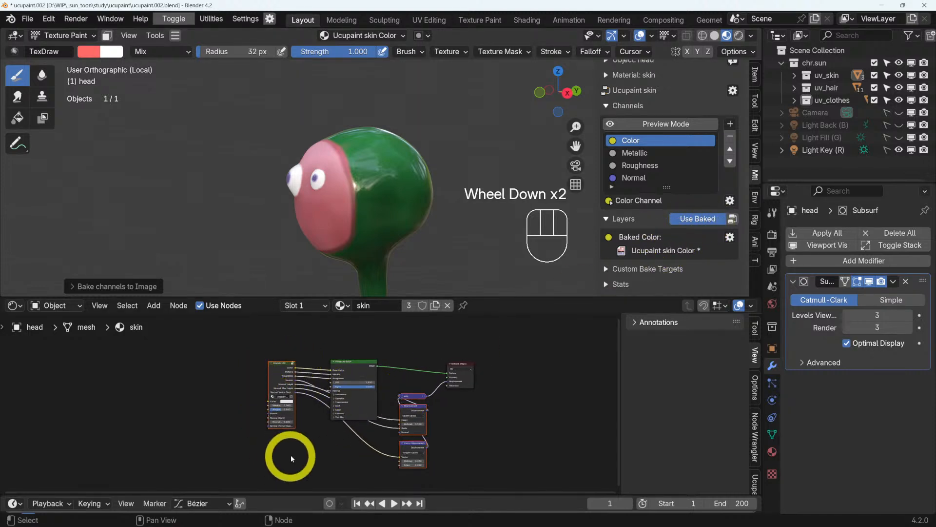
scroll(476, 387, "up", 3)
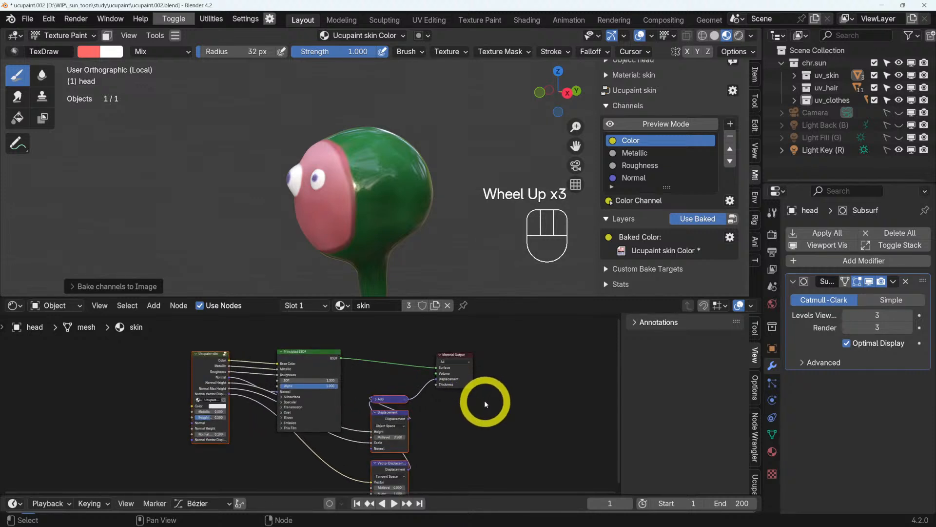
middle_click_drag(494, 405, 487, 386)
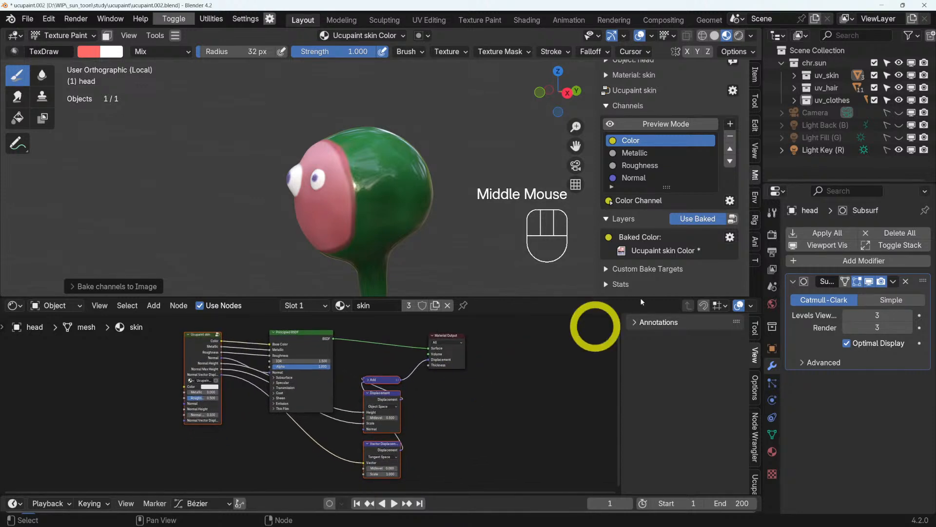
left_click(732, 219)
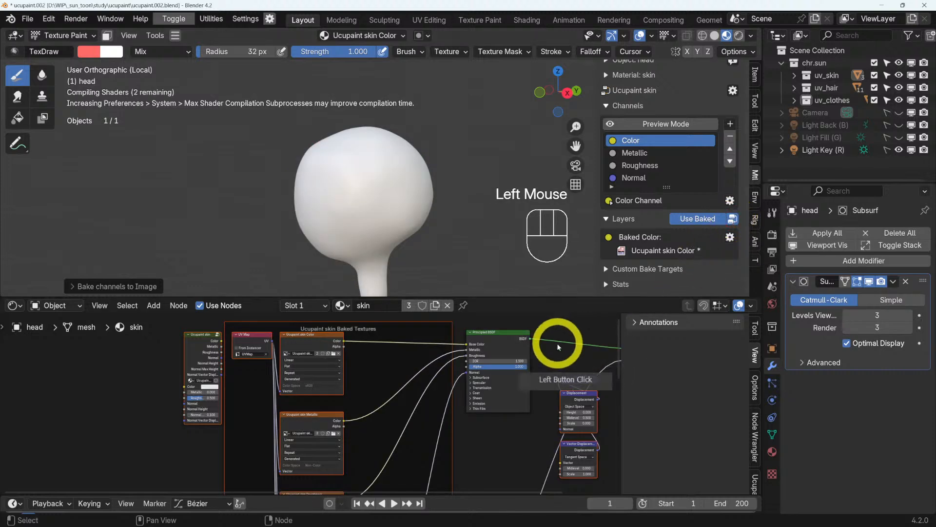
scroll(438, 388, "down", 3)
middle_click_drag(438, 387, 435, 376)
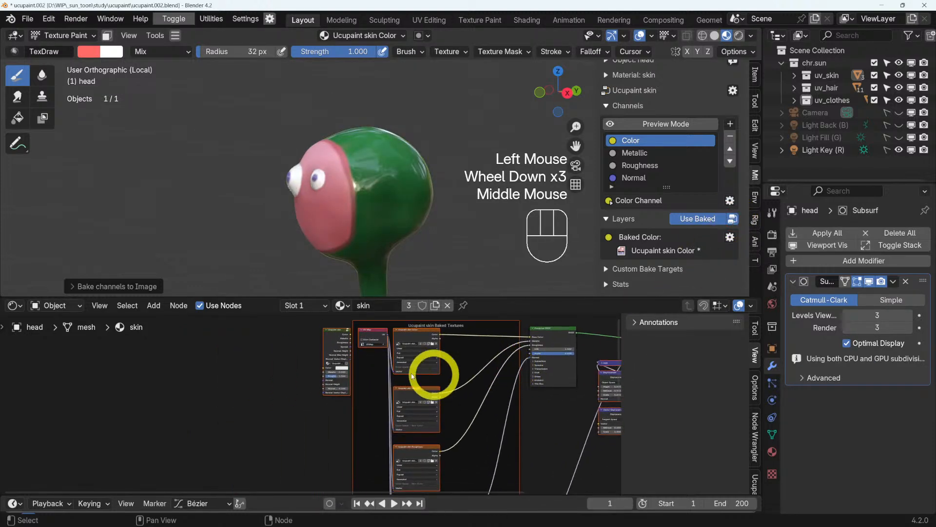
left_click(332, 331)
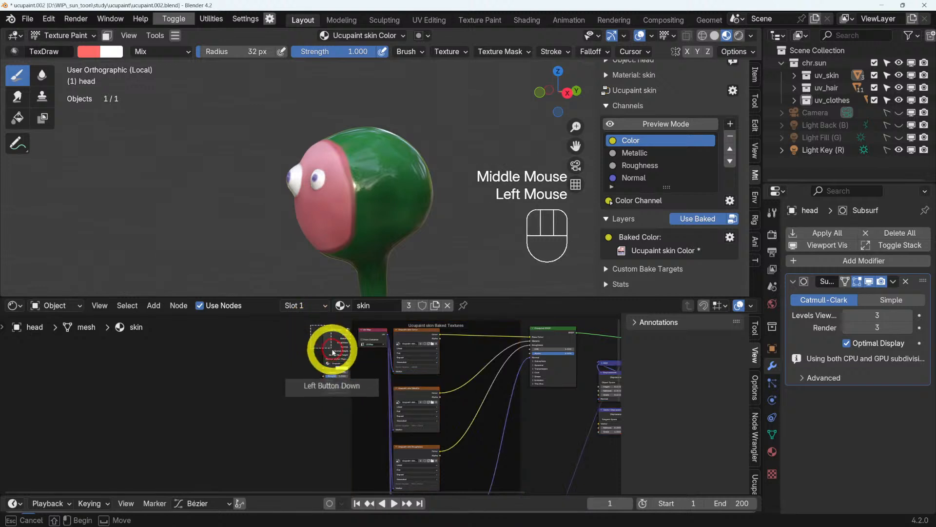
left_click_drag(331, 329, 257, 334)
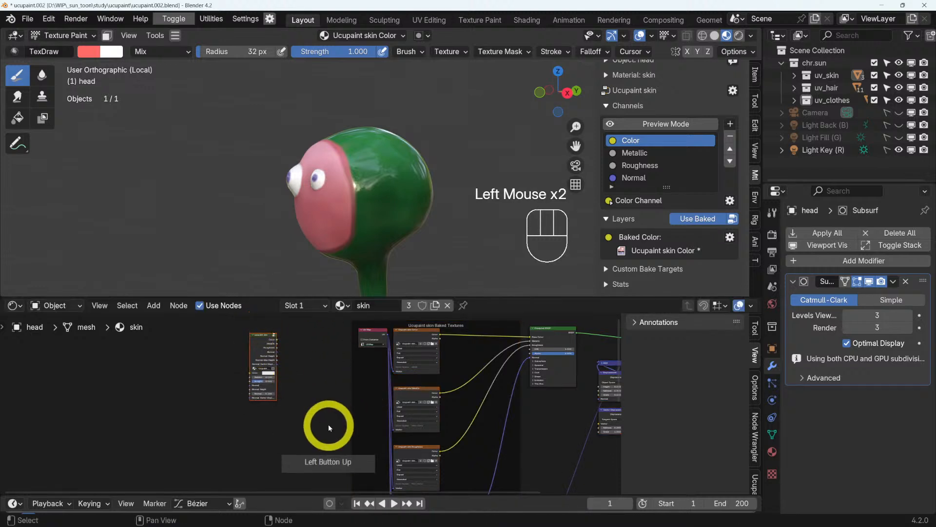
- Examine the baked Color, Metallic, Roughness, Normal, Displacement and Vector Displacement texture nodes and their connections to the shader and output
middle_click_drag(321, 402, 334, 397)
scroll(409, 397, "down", 3)
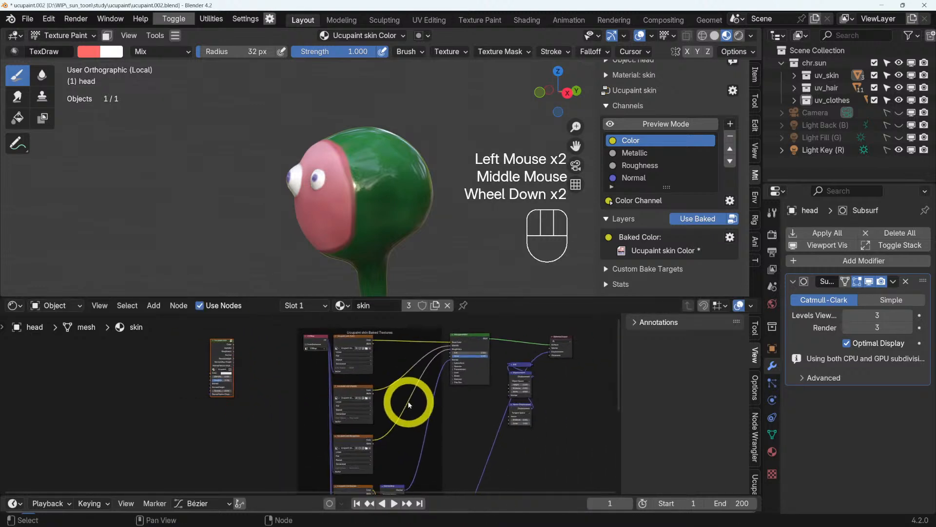
scroll(452, 383, "up", 4)
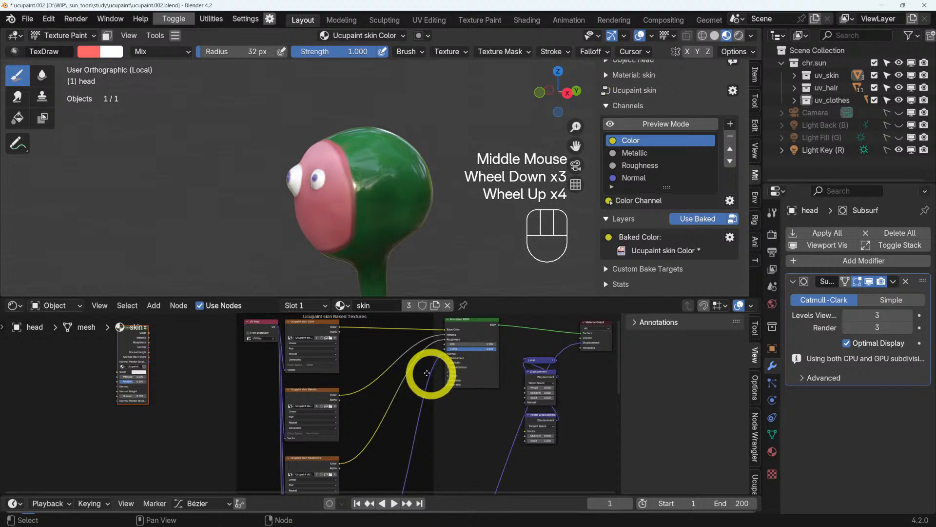
middle_click_drag(429, 372, 454, 430)
scroll(452, 426, "up", 1)
scroll(453, 426, "up", 1)
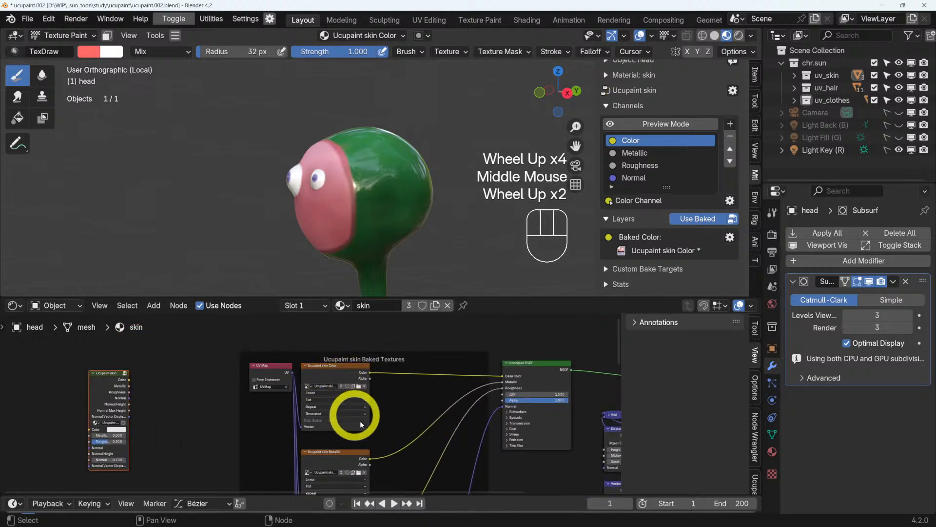
middle_click_drag(397, 441, 422, 384)
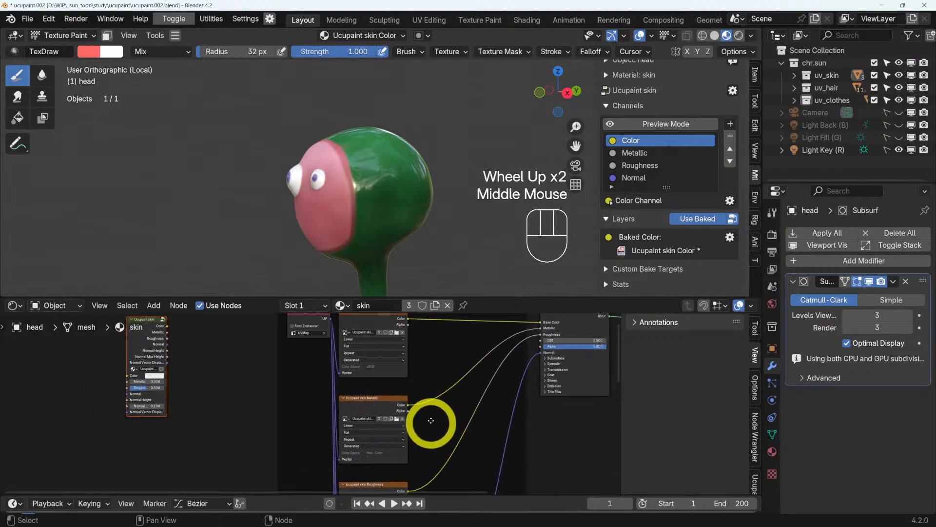
middle_click_drag(429, 424, 432, 336)
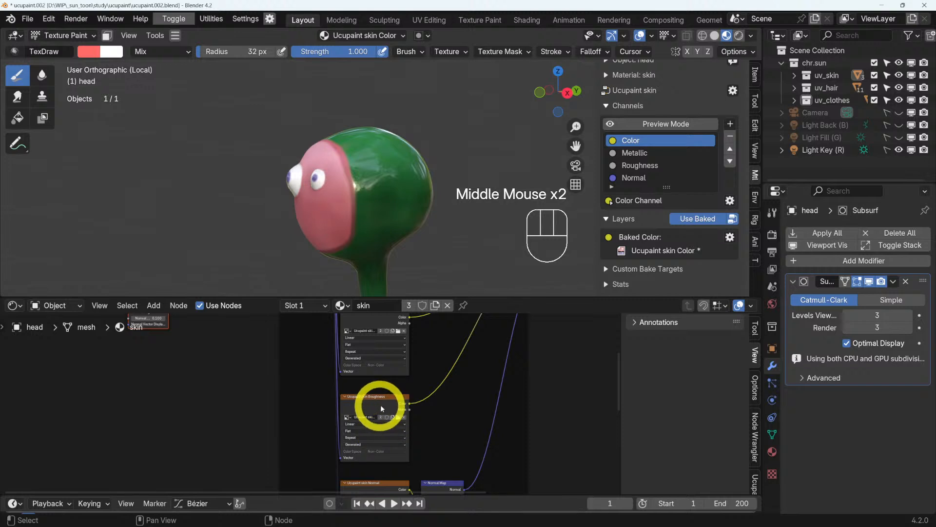
middle_click_drag(443, 429, 431, 352)
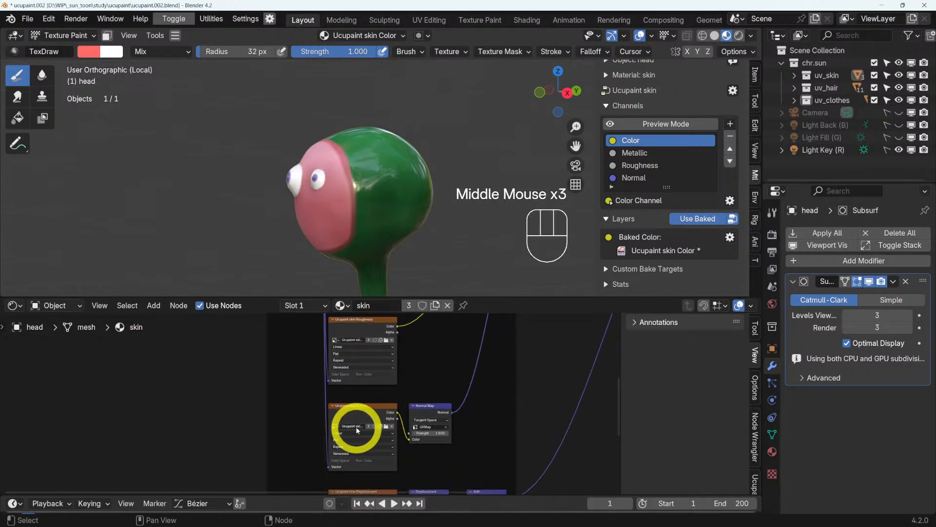
middle_click_drag(356, 426, 373, 367)
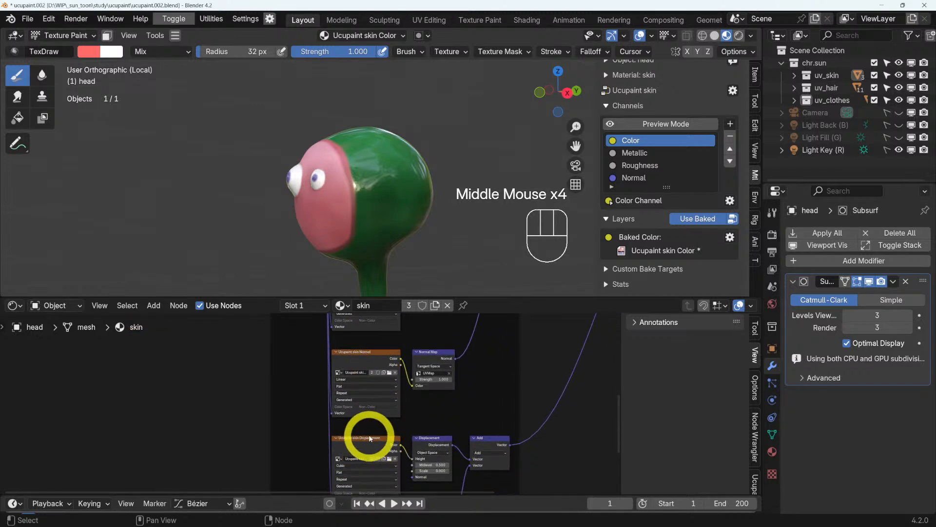
middle_click_drag(444, 422, 367, 343)
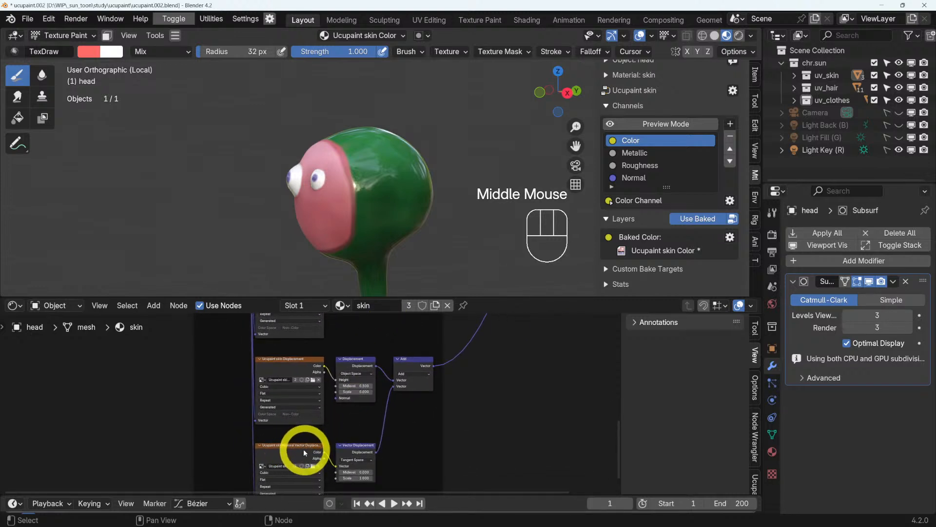
middle_click_drag(333, 446, 348, 433)
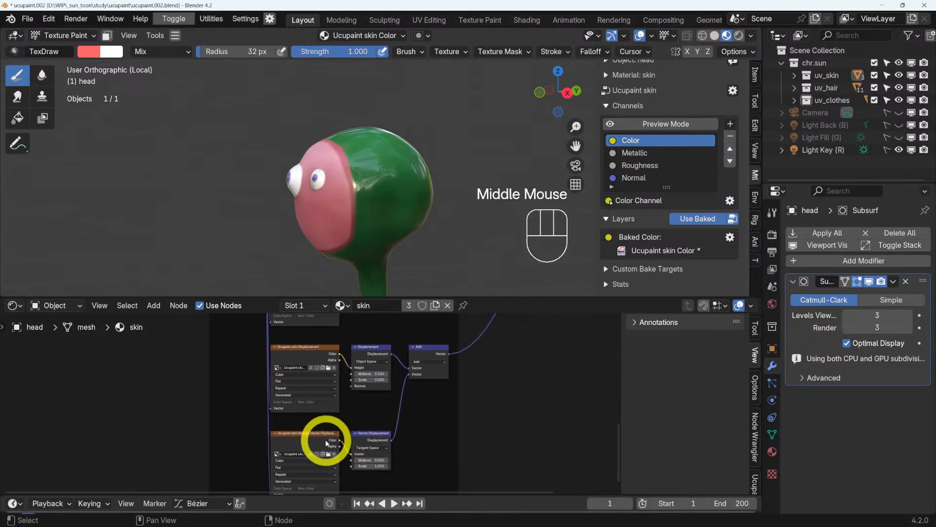
middle_click_drag(490, 381, 435, 388)
scroll(422, 374, "down", 3)
scroll(429, 369, "down", 2)
scroll(423, 390, "down", 2)
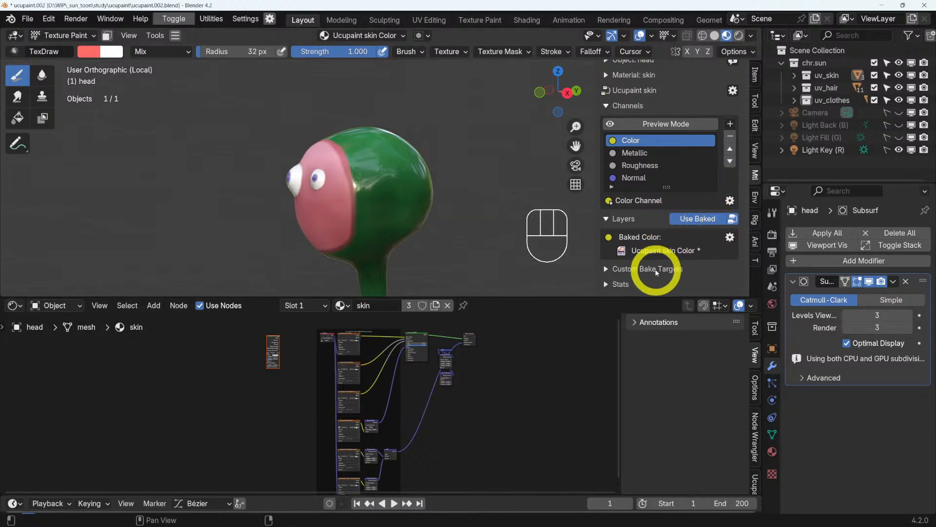
scroll(681, 187, "up", 4)
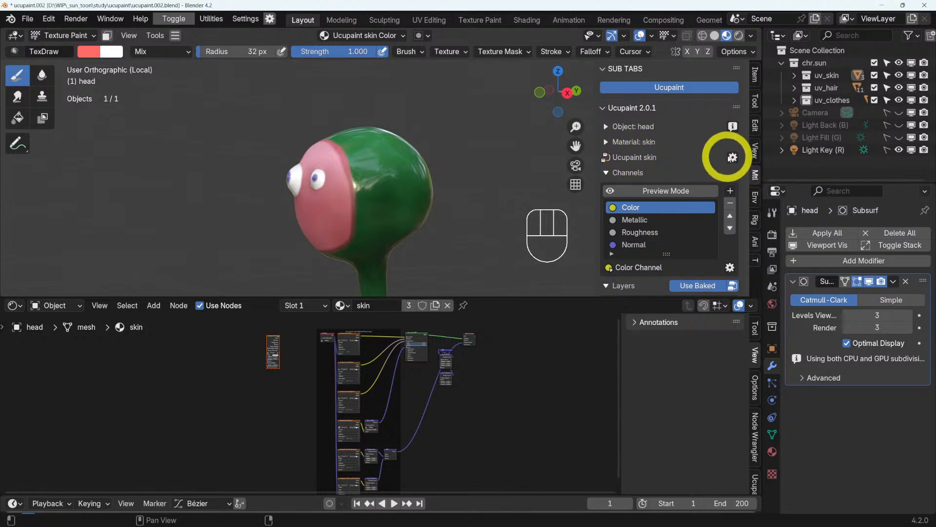
left_click(733, 158)
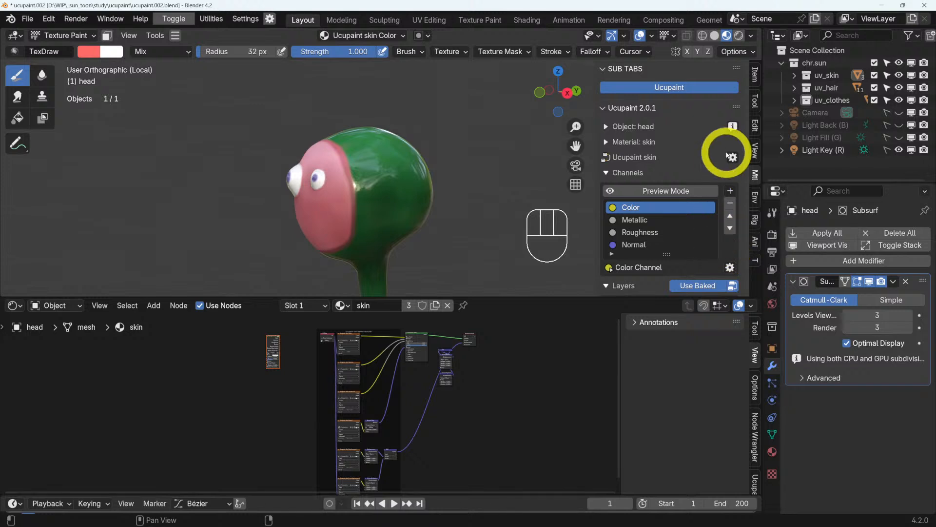
left_click(732, 157)
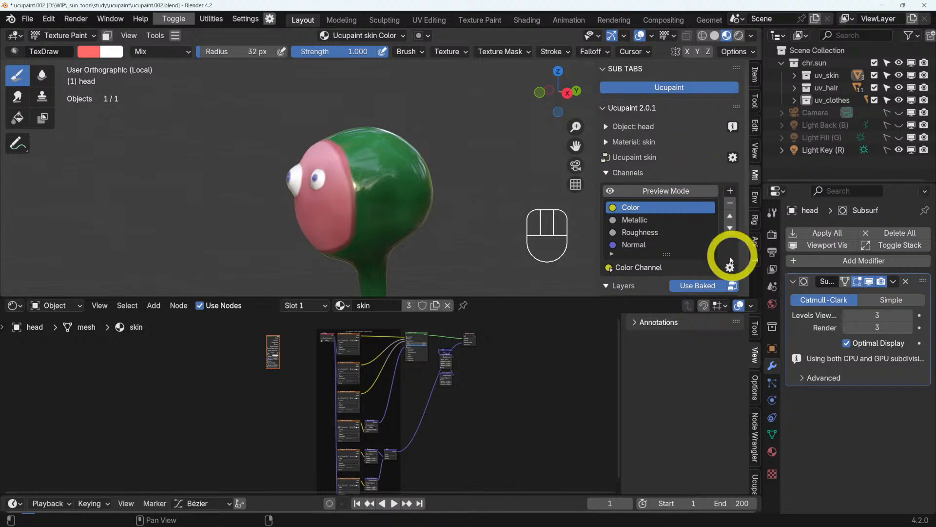
- Save all baked images into the project's existing textures folder and check the exported files there in File Explorer
scroll(731, 260, "down", 2)
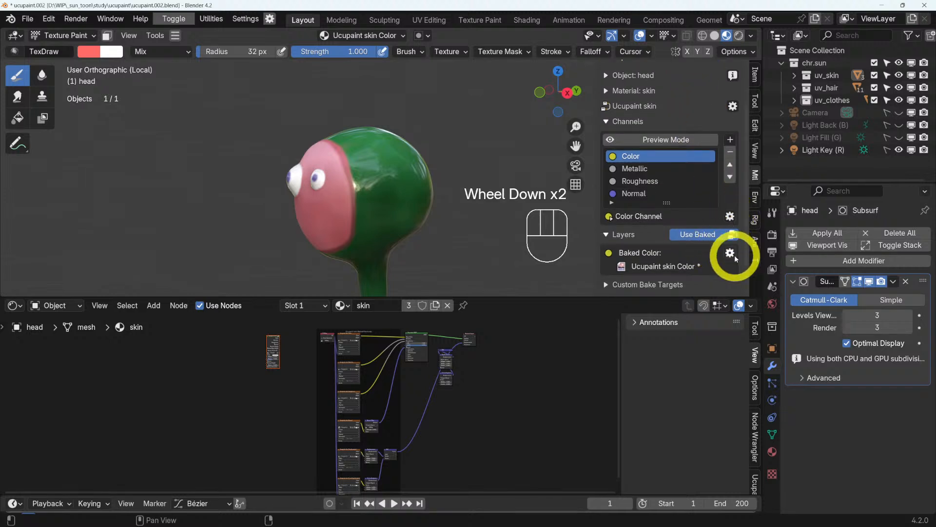
left_click(730, 253)
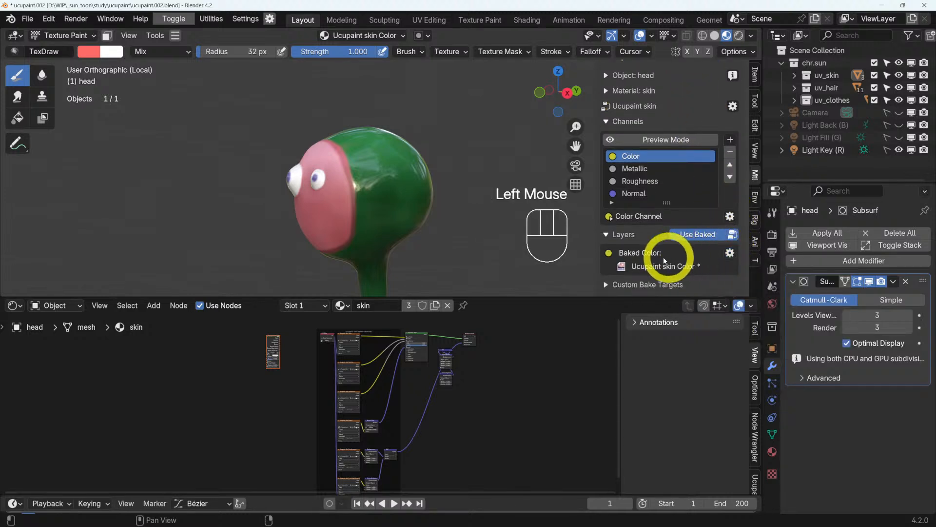
scroll(666, 257, "down", 2)
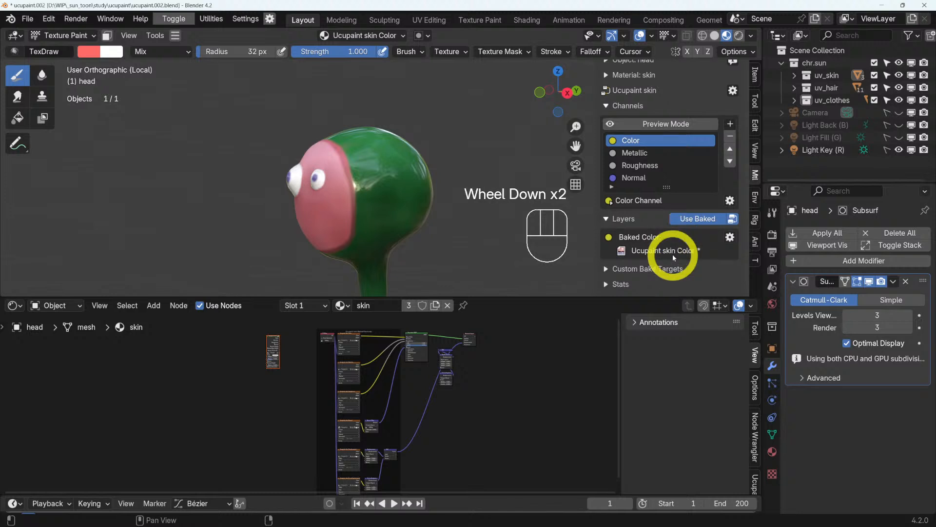
left_click(730, 237)
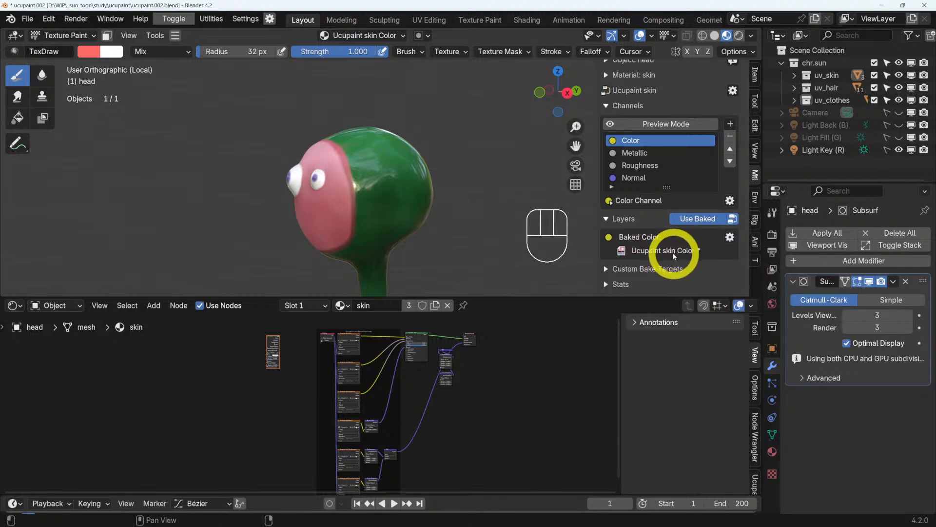
left_click(730, 237)
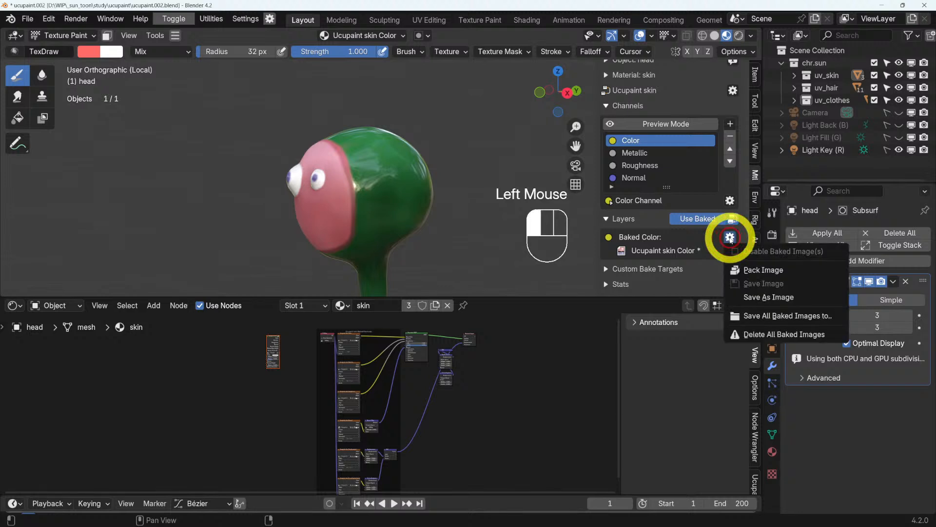
left_click(768, 316)
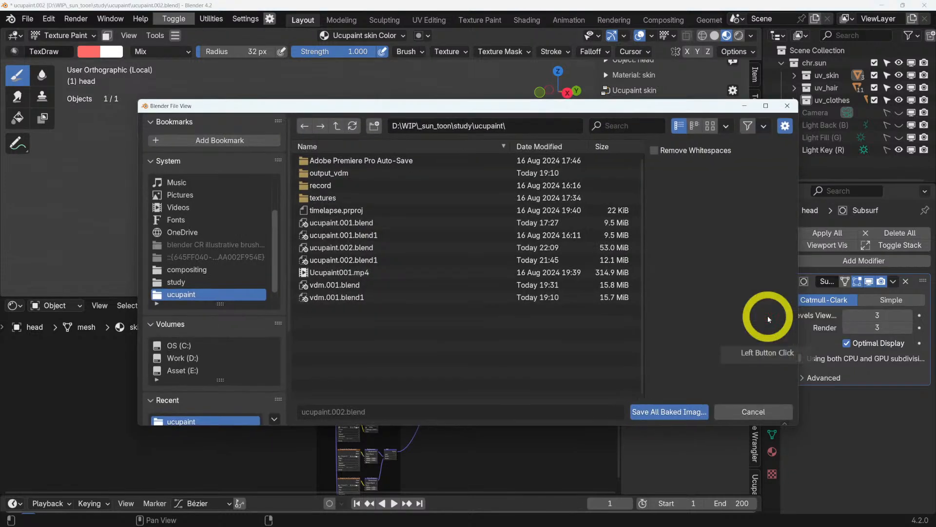
double_click(325, 197)
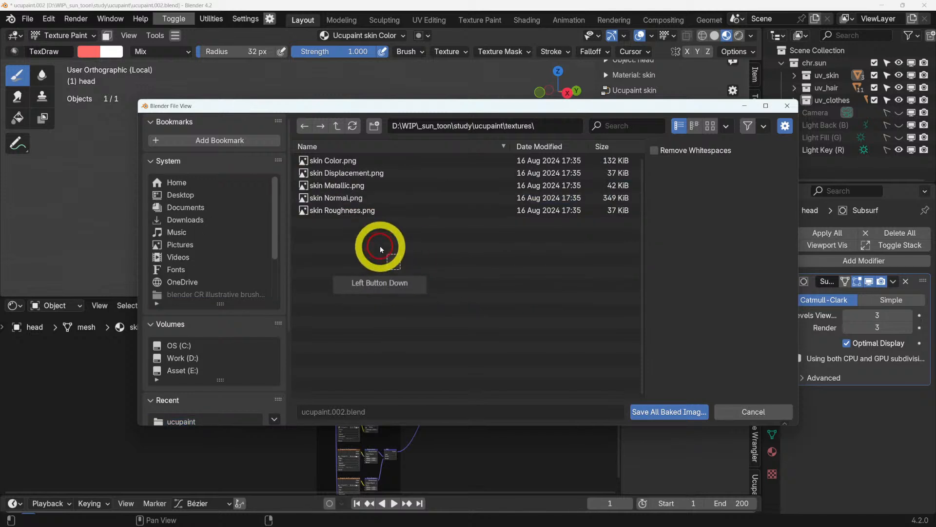
left_click_drag(376, 246, 512, 334)
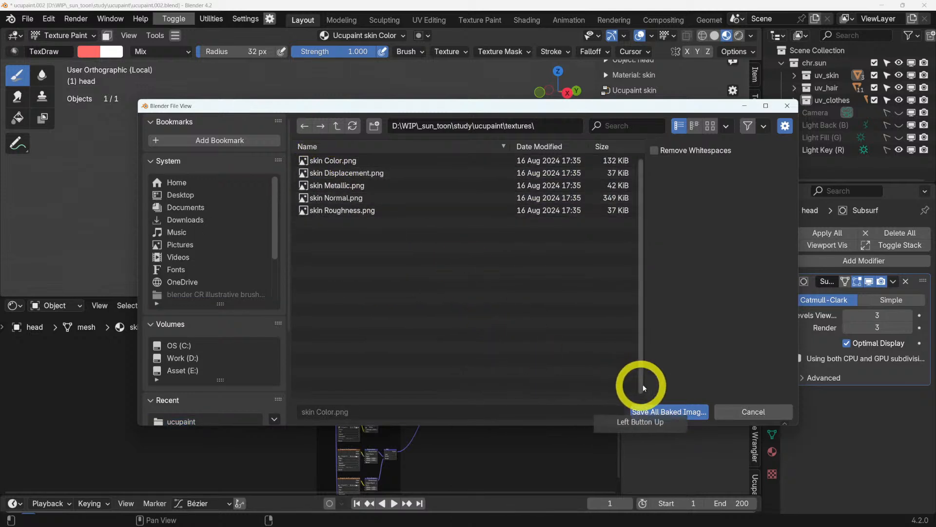
left_click(672, 410)
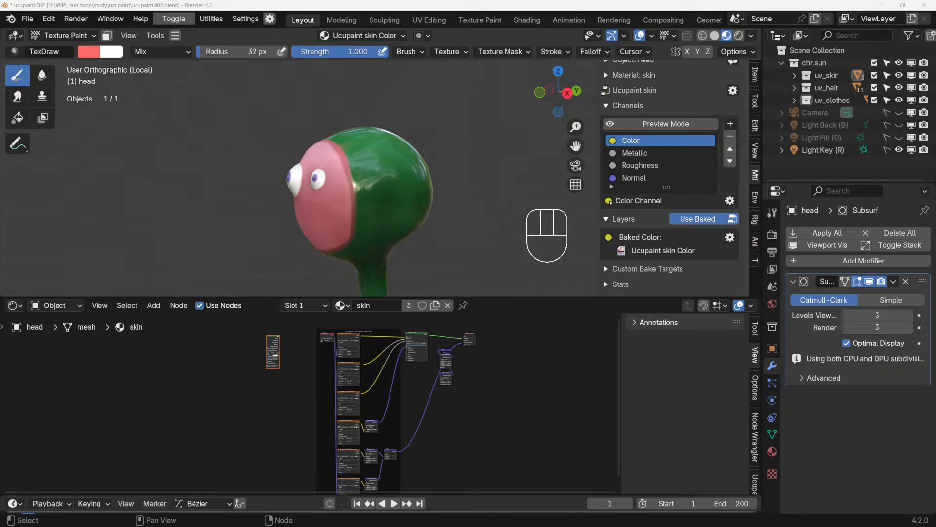
left_click_drag(471, 526, 476, 172)
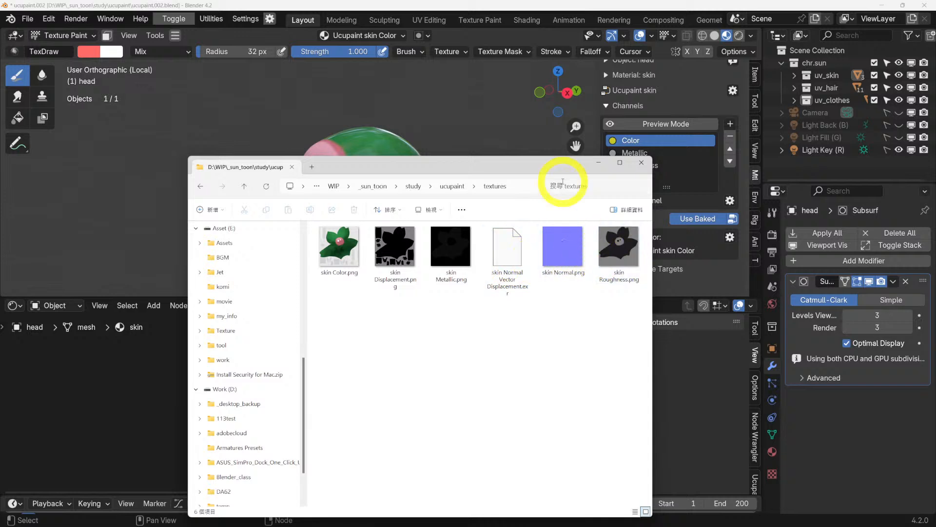
left_click_drag(542, 169, 526, 526)
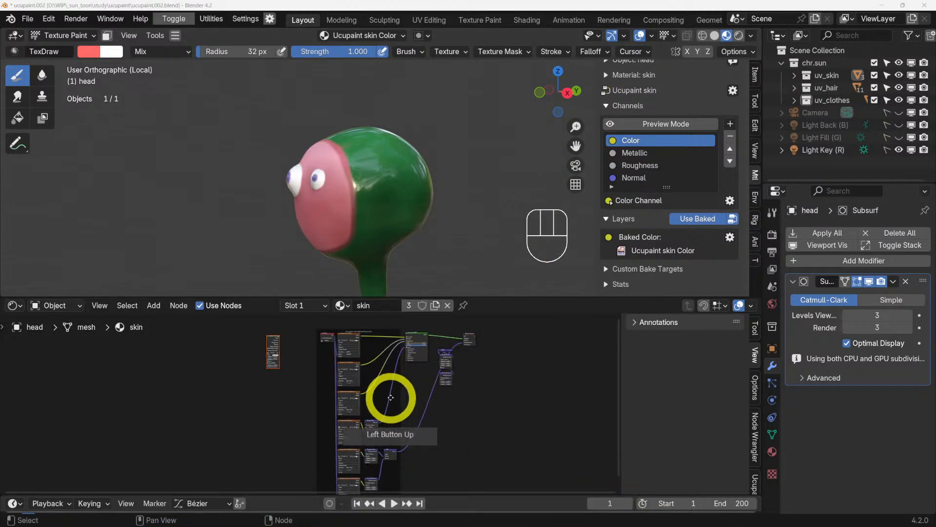
- Split the Shader Editor into two side-by-side areas, make the new one an Image Editor, and look through its image list
scroll(391, 393, "up", 2)
middle_click_drag(396, 398, 368, 376)
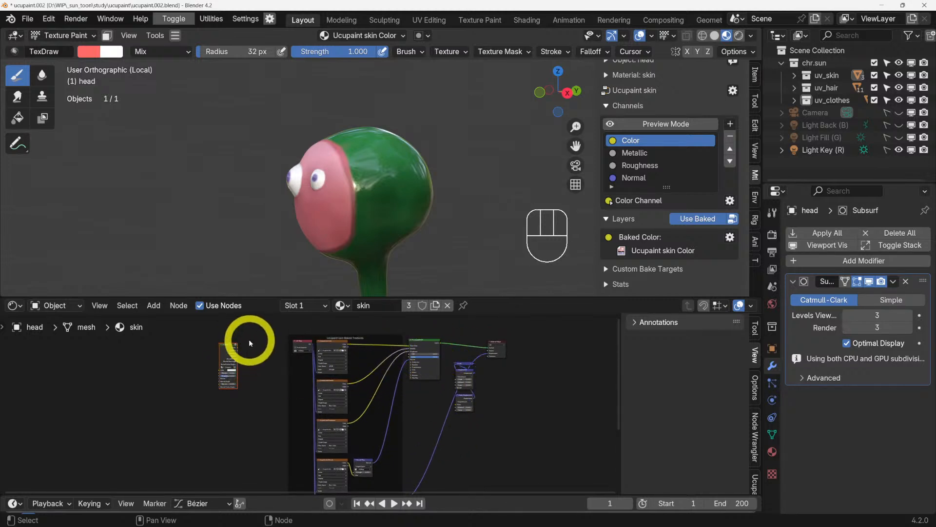
scroll(247, 378, "up", 4)
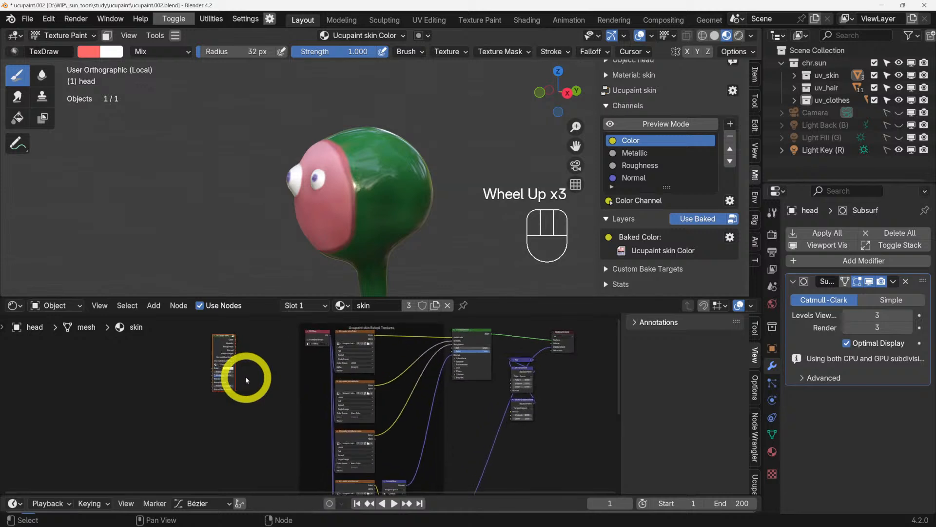
middle_click_drag(247, 379, 319, 401)
left_click_drag(325, 347, 270, 442)
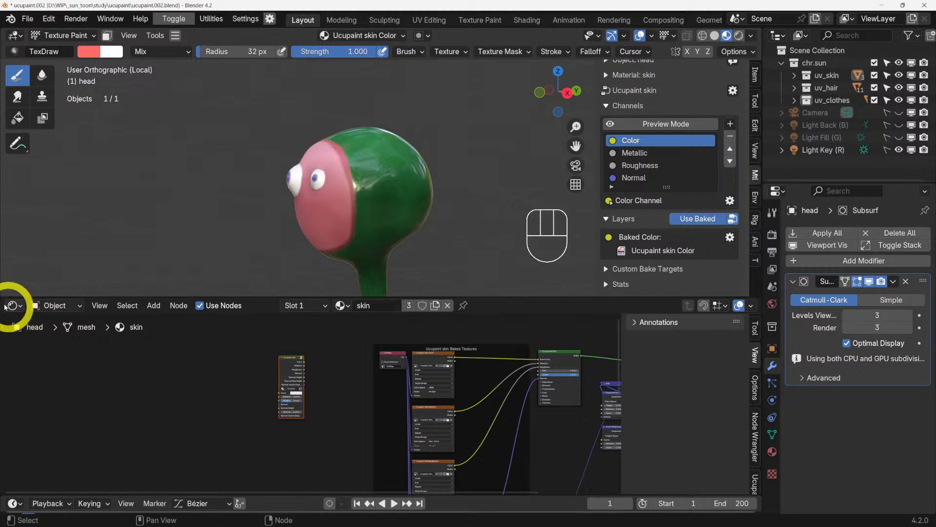
left_click_drag(1, 299, 301, 324)
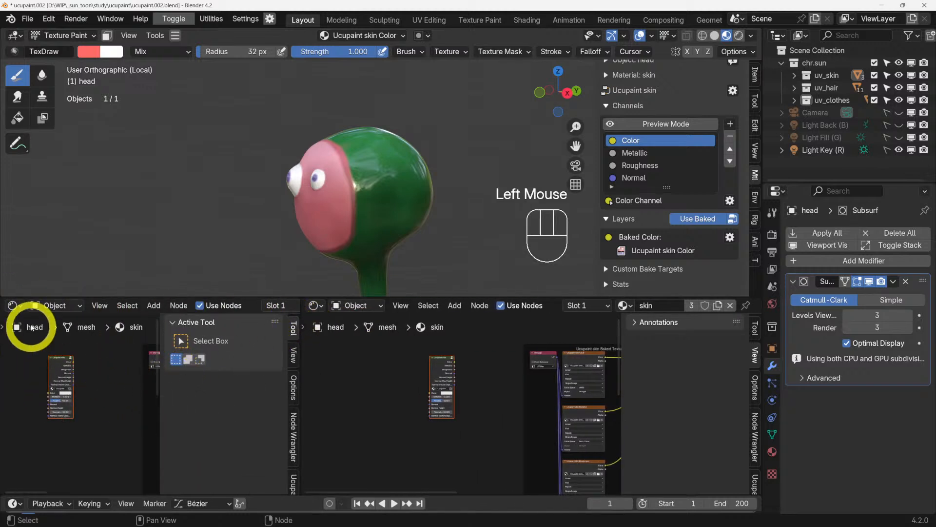
left_click(15, 306)
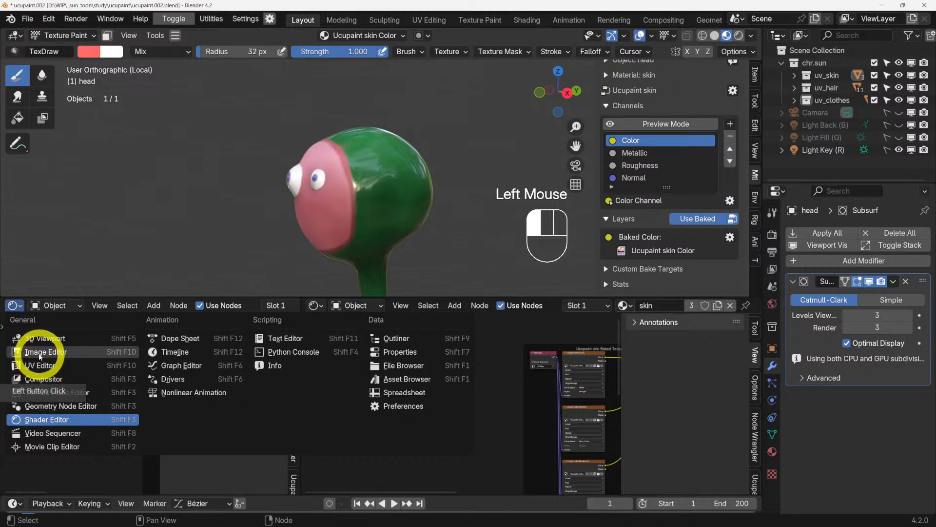
left_click(38, 352)
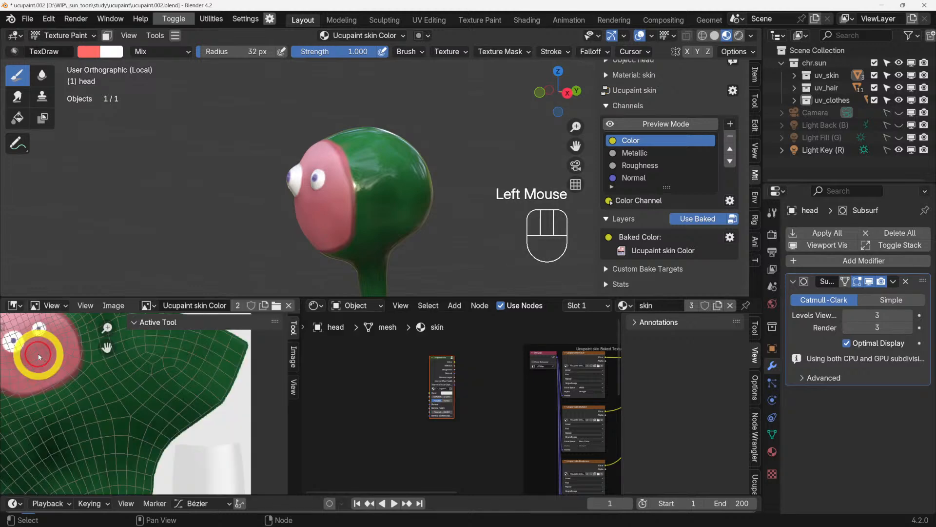
left_click(146, 305)
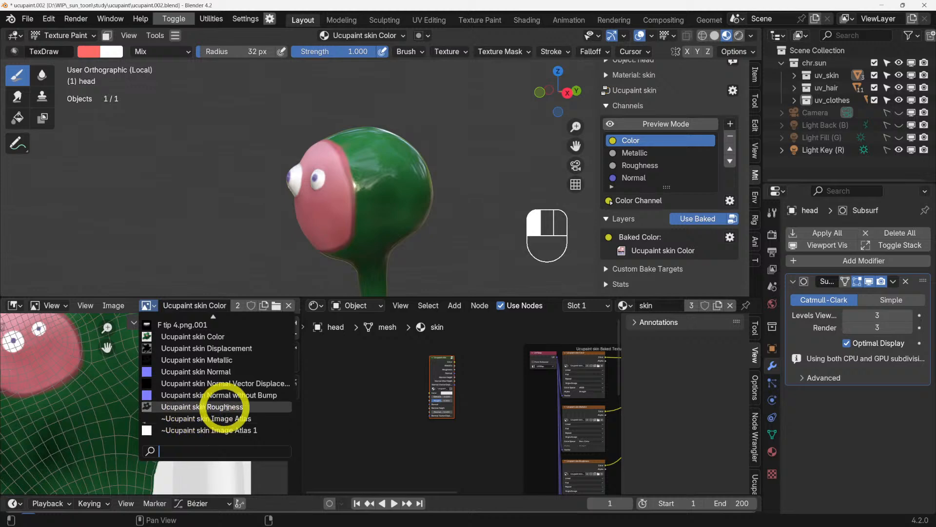
left_click(391, 389)
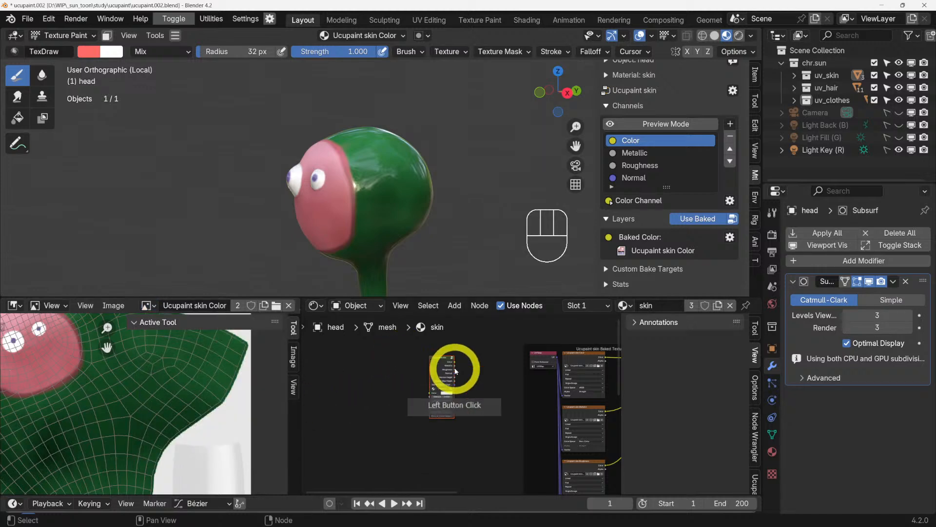
- Remove the Ucupaint node from the skin material, keeping the baked texture node setup
left_click_drag(480, 350, 481, 418)
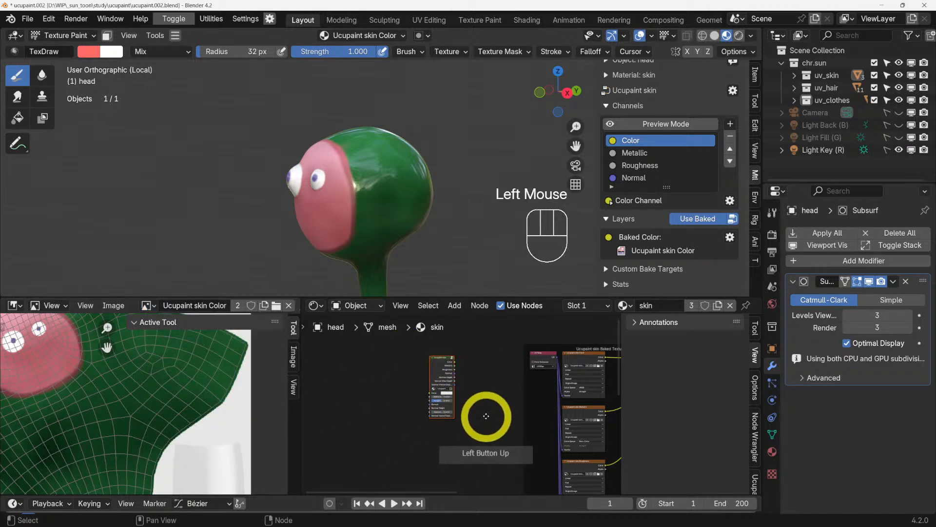
middle_click_drag(481, 418, 335, 407)
scroll(500, 405, "down", 5)
middle_click_drag(498, 398, 485, 412)
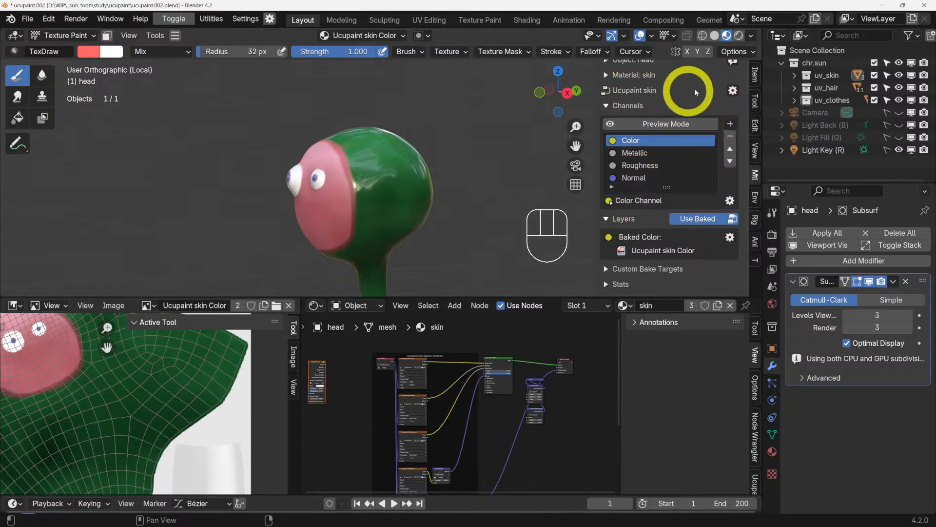
left_click(733, 90)
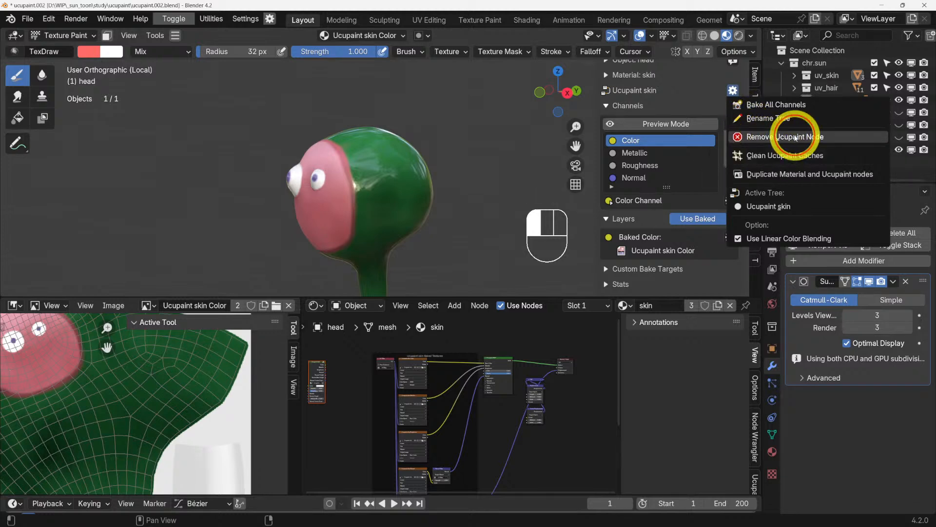
left_click(794, 137)
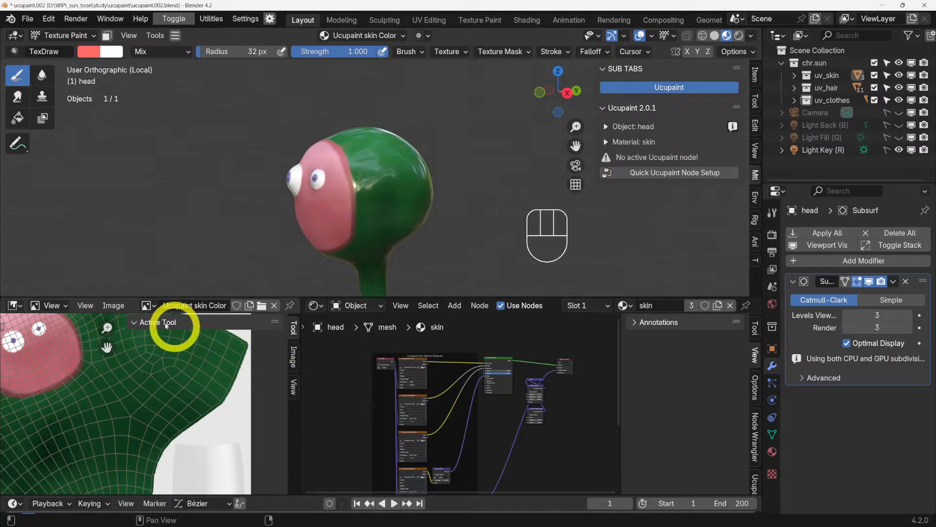
- Review the images still stored in the file and the baked texture node tree of the skin material
left_click(147, 306)
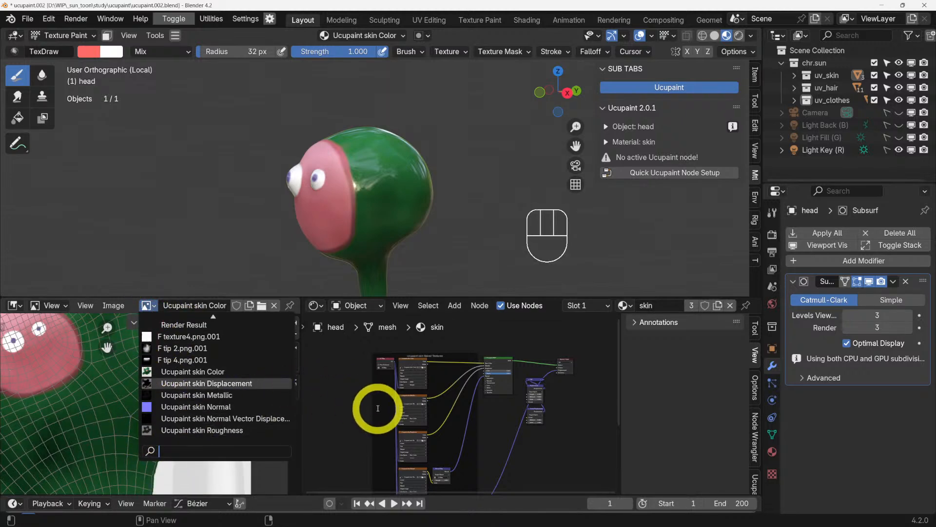
scroll(338, 398, "down", 3)
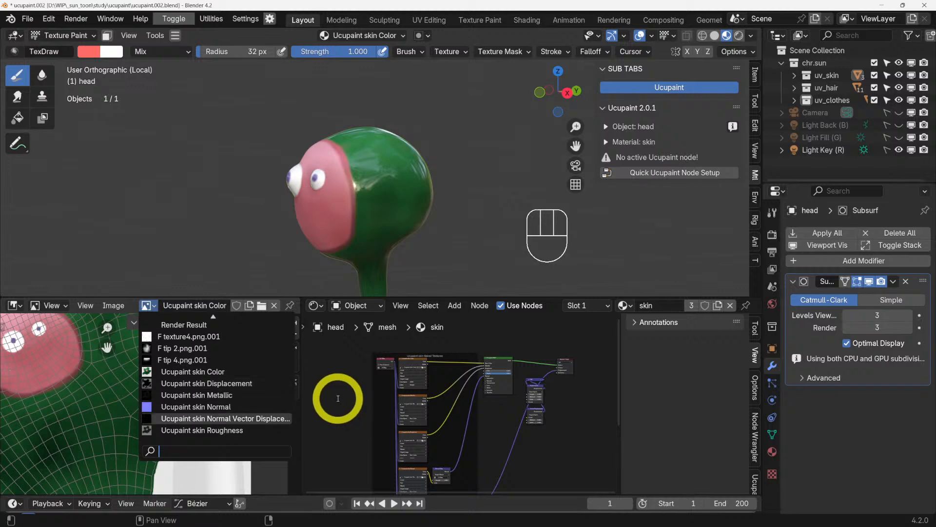
scroll(338, 397, "up", 2)
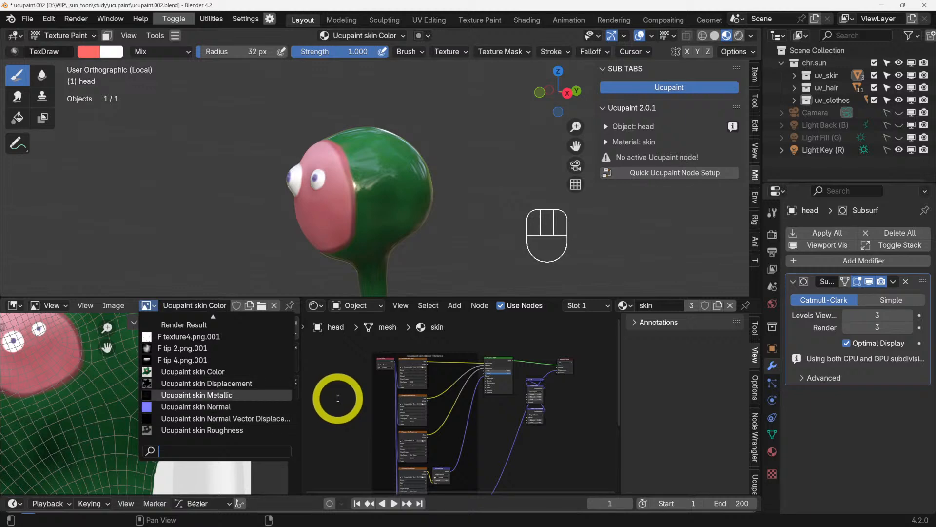
scroll(589, 408, "down", 2)
left_click(585, 417)
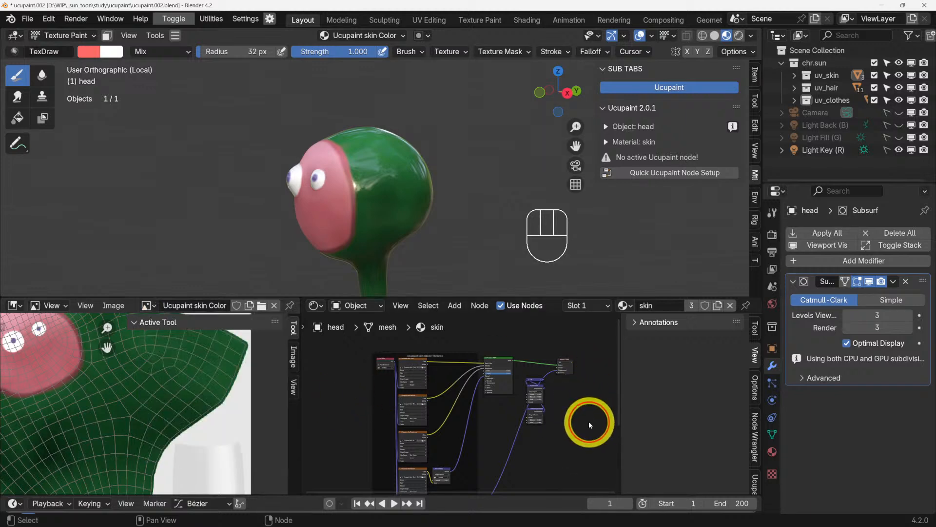
scroll(586, 418, "down", 2)
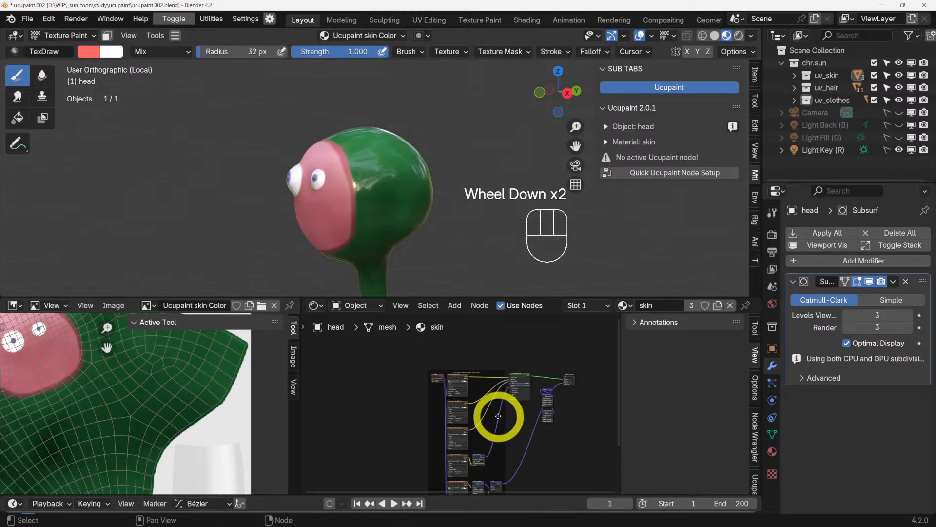
middle_click_drag(501, 411, 455, 381)
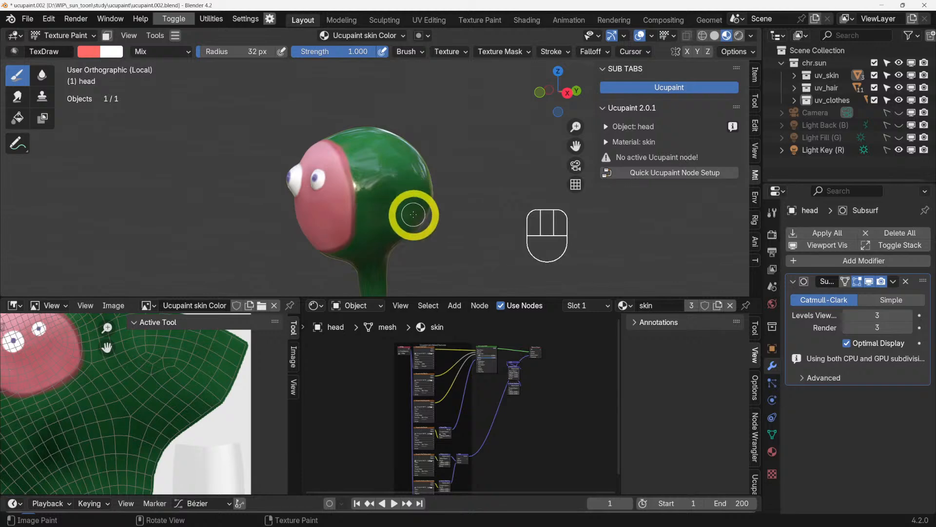
- Inspect the head model from several angles and up close, and compare it with the Ucupaint skin Color image
middle_click_drag(414, 215, 439, 217)
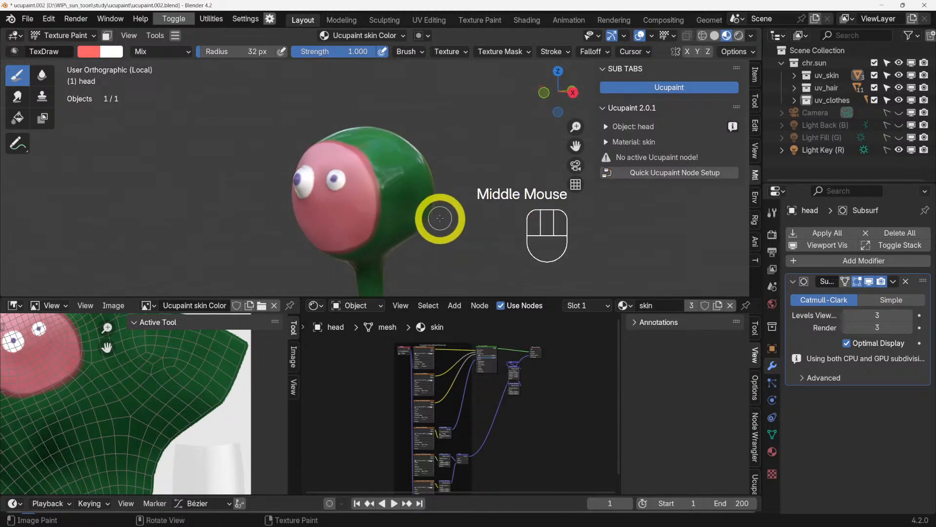
scroll(194, 402, "down", 3)
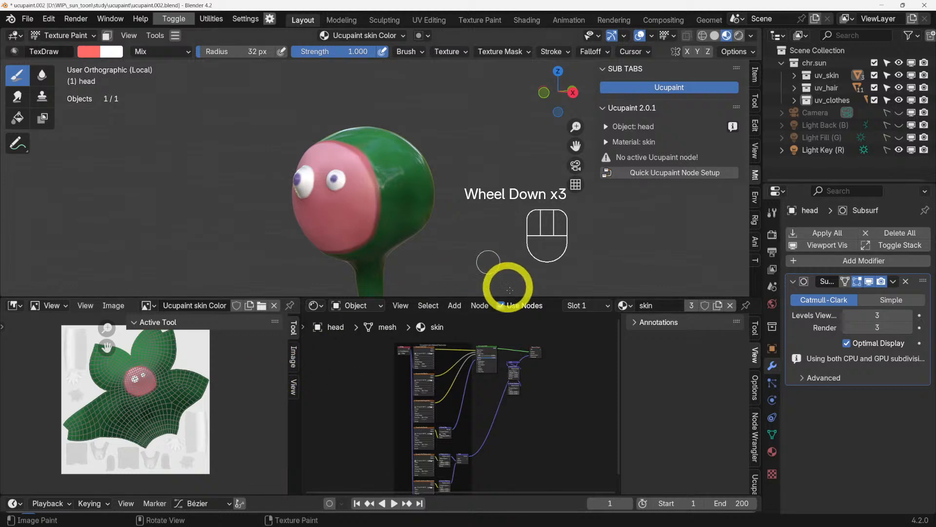
scroll(143, 378, "up", 5)
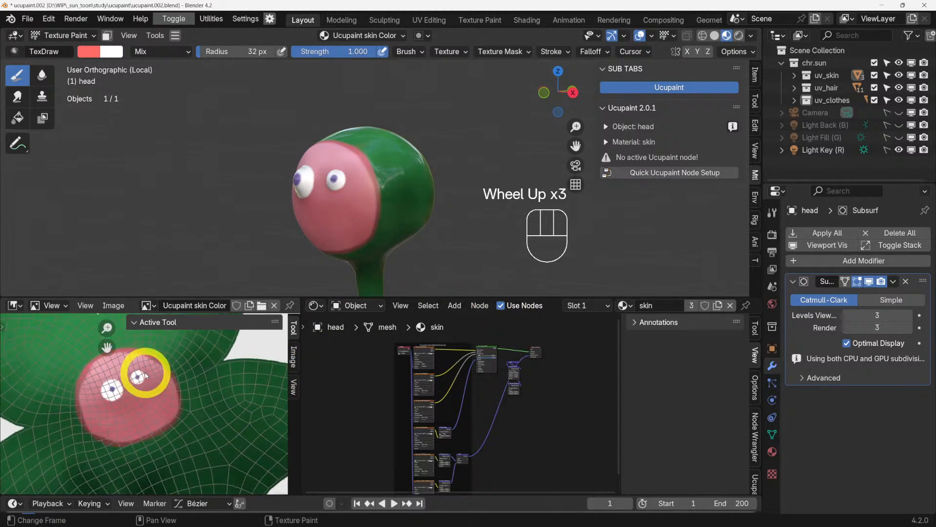
scroll(127, 359, "up", 4)
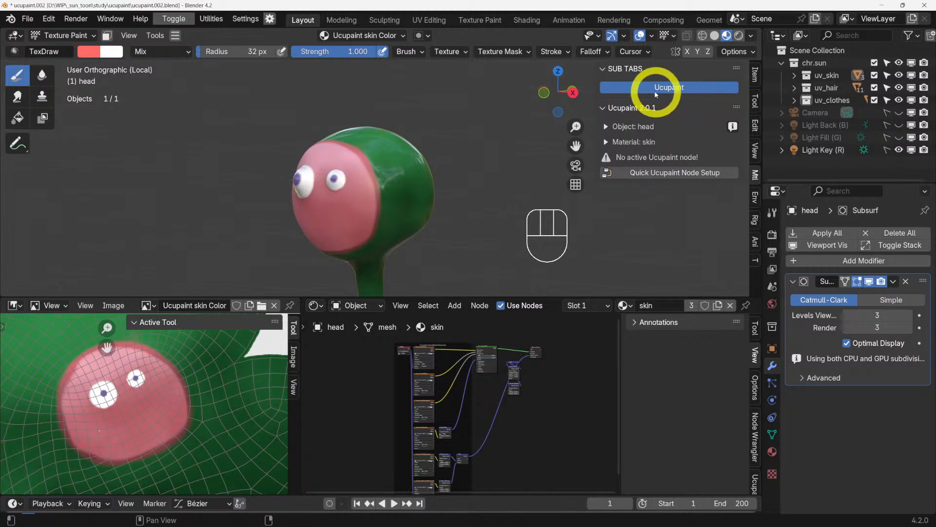
scroll(430, 199, "up", 2)
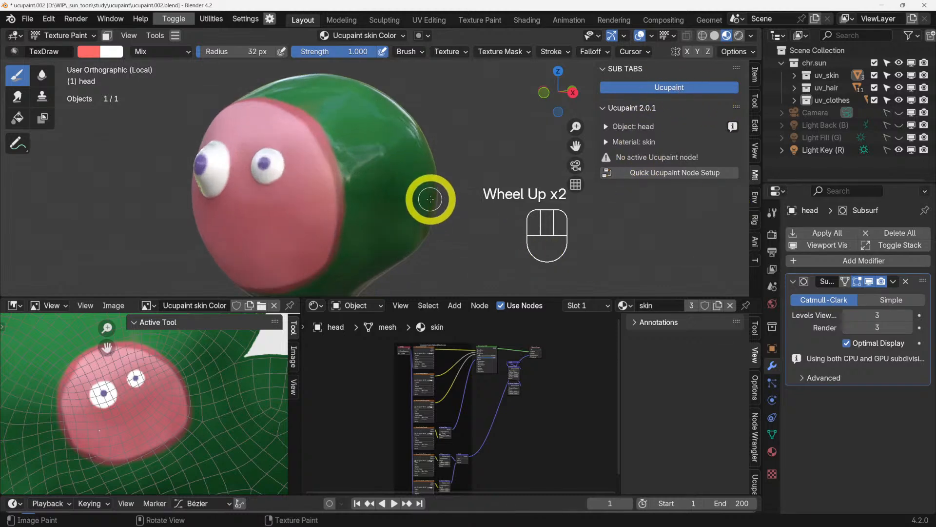
scroll(430, 199, "down", 2)
middle_click_drag(428, 202, 408, 210)
scroll(367, 219, "up", 4)
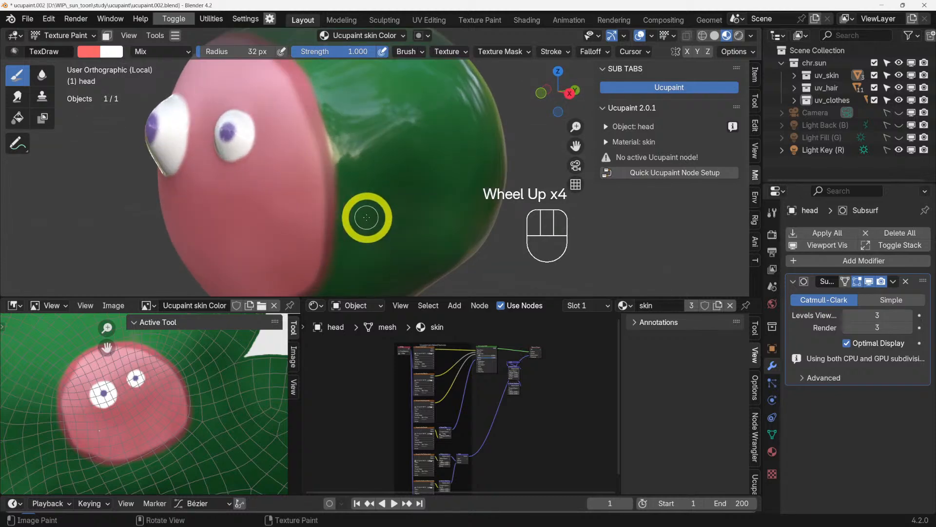
- Look through the brush, Bsurfaces and transform settings available for the head in Texture Paint mode
scroll(367, 217, "down", 4)
middle_click_drag(397, 230, 371, 231)
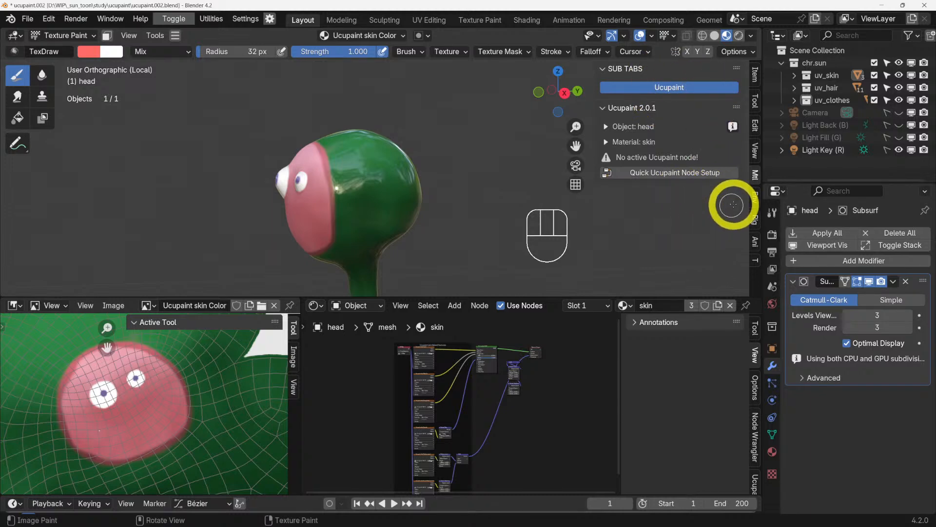
left_click(756, 102)
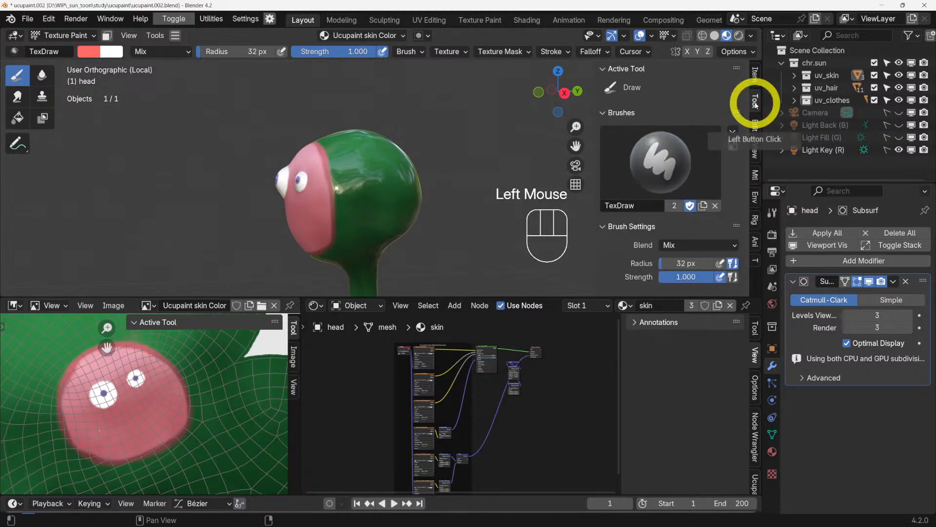
left_click(755, 128)
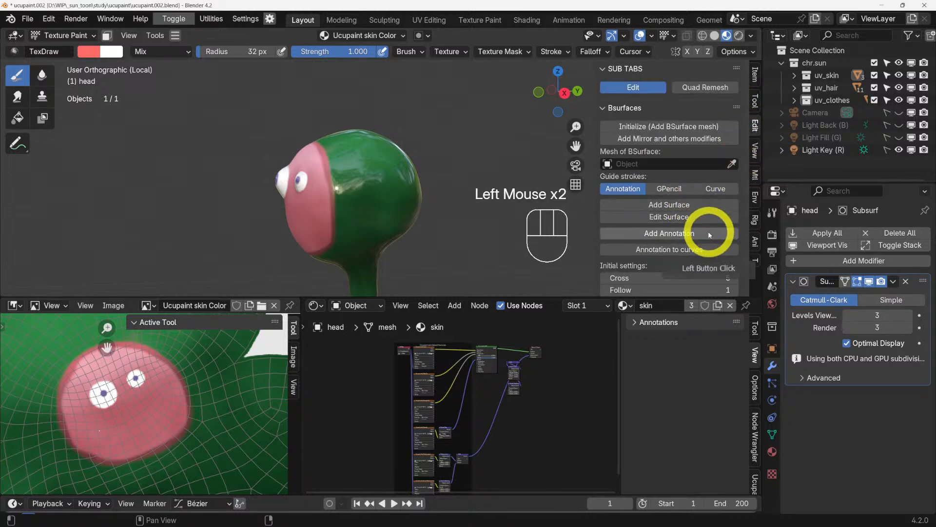
scroll(701, 231, "down", 4)
scroll(699, 234, "up", 2)
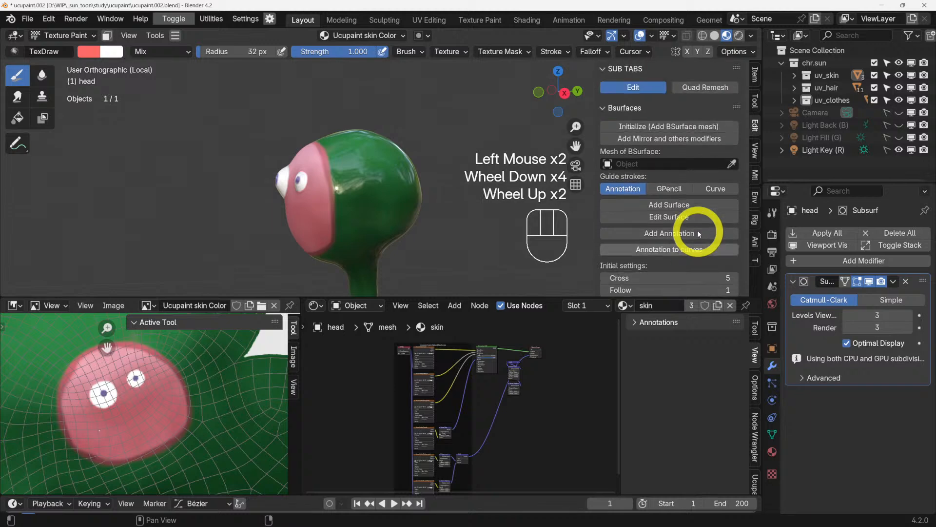
scroll(699, 234, "up", 1)
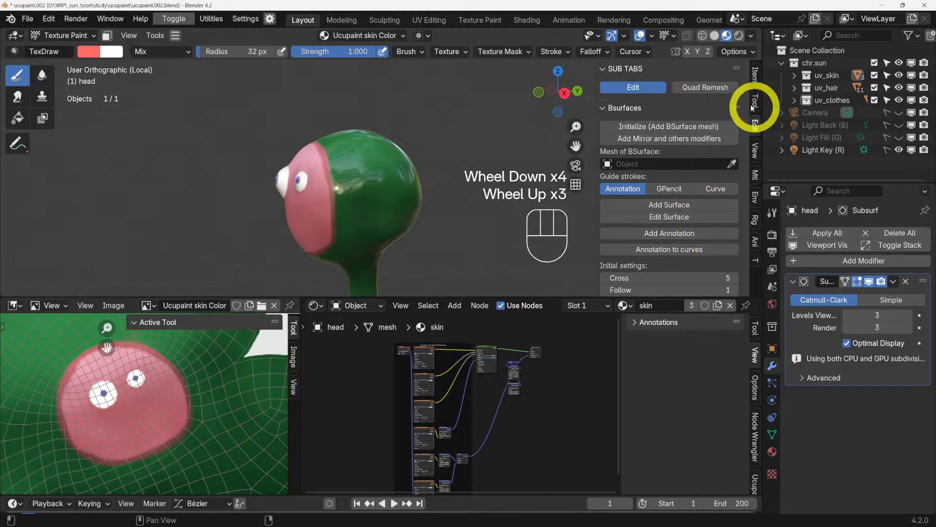
left_click(756, 78)
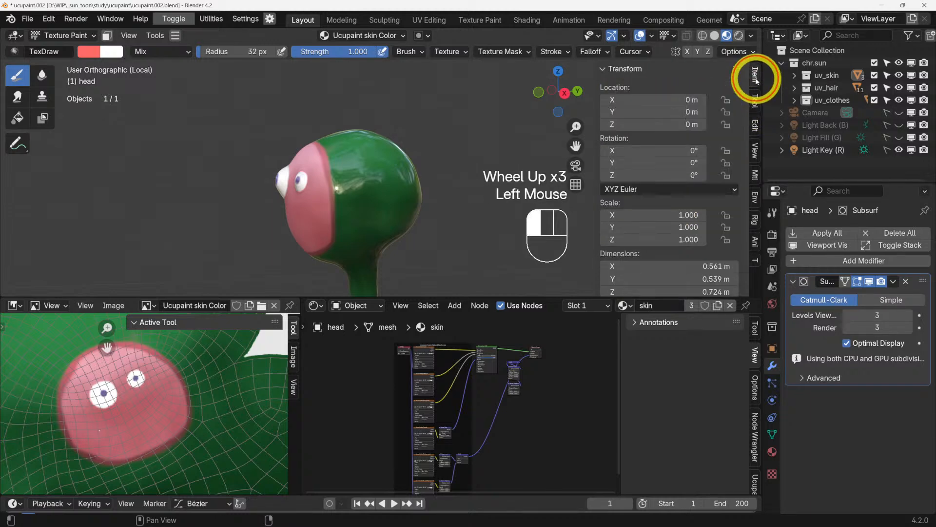
left_click(754, 133)
left_click(754, 130)
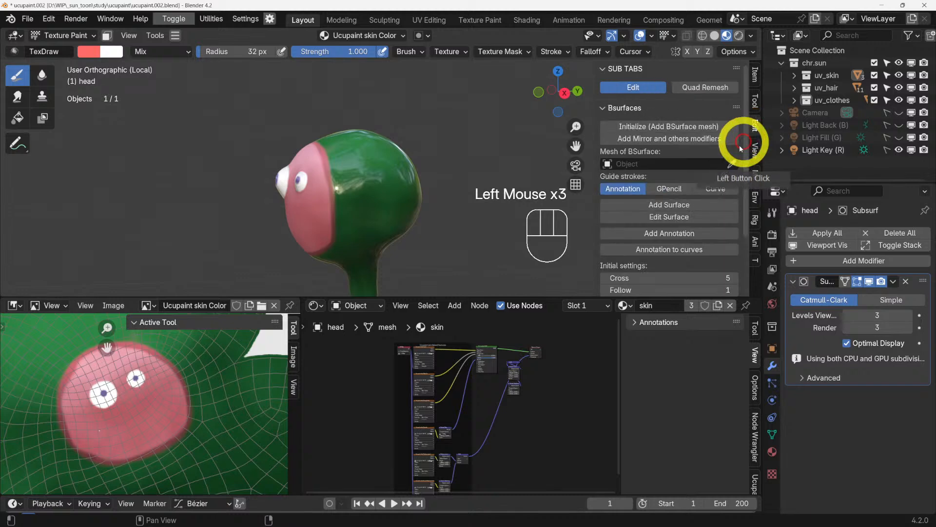
scroll(685, 190, "down", 6)
scroll(686, 190, "up", 1)
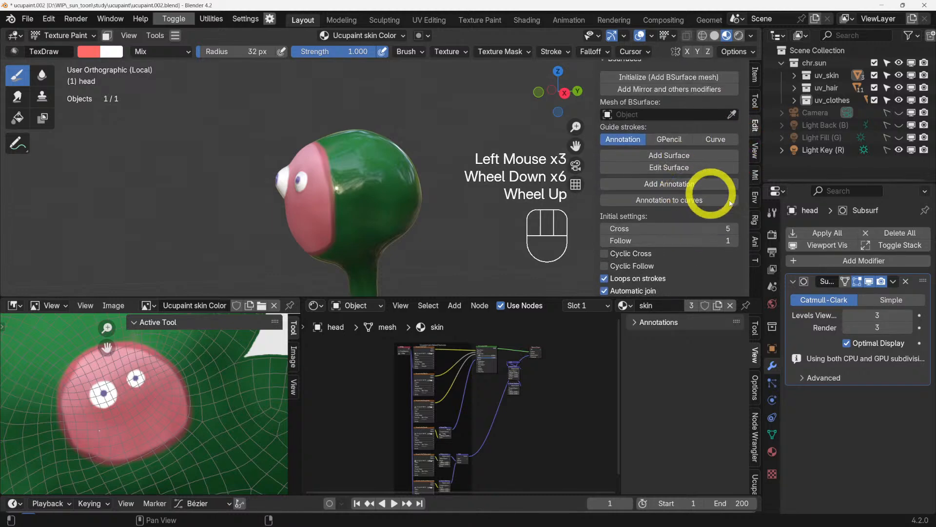
left_click(755, 176)
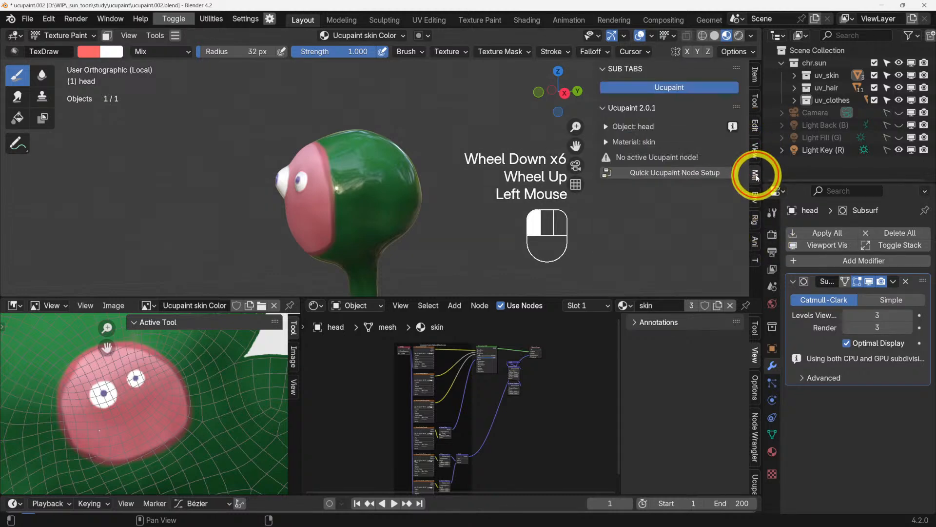
left_click(755, 126)
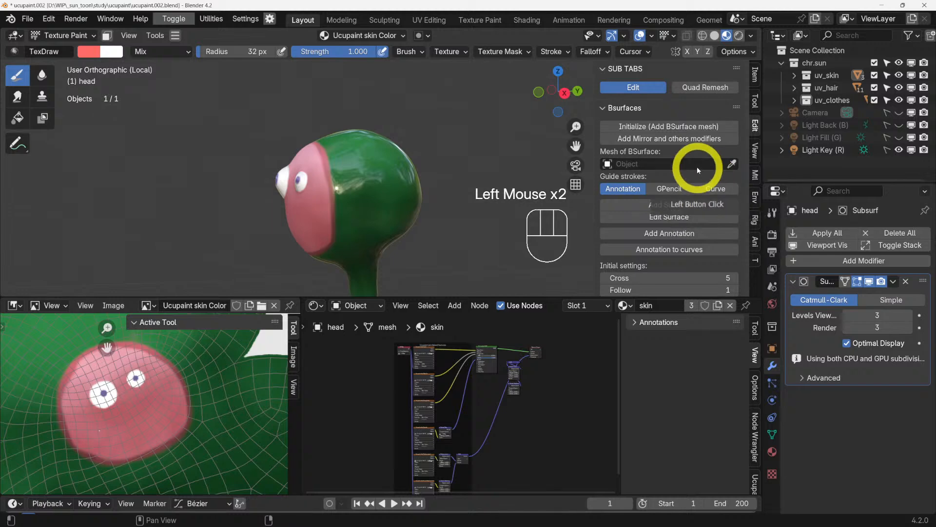
scroll(698, 105, "down", 1)
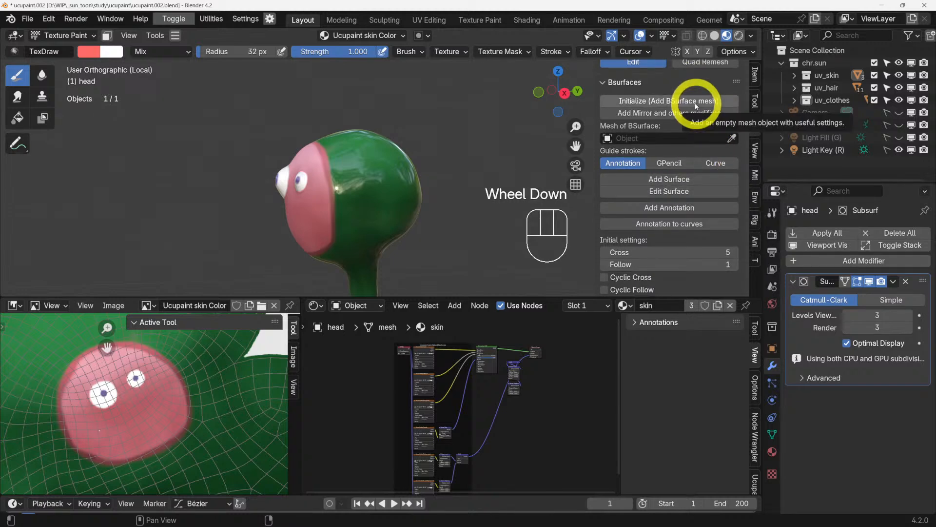
scroll(674, 127, "down", 3)
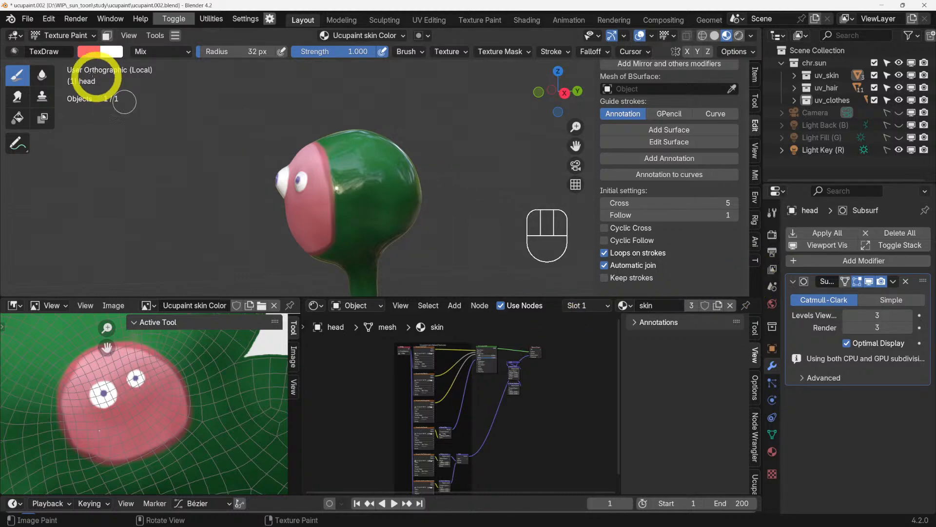
- Switch the head to Object Mode and look through its Bsurfaces and VDM Brush Baker settings
left_click(66, 36)
left_click(70, 50)
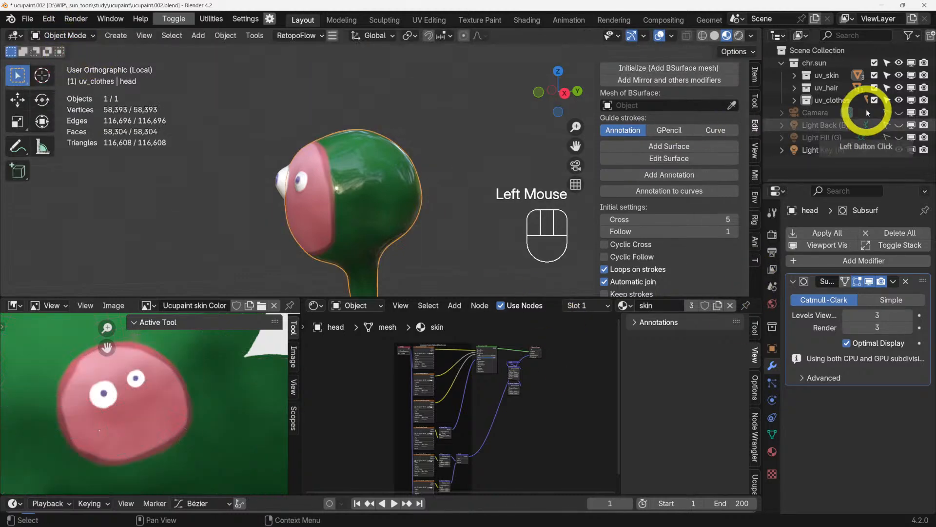
scroll(727, 156, "down", 4)
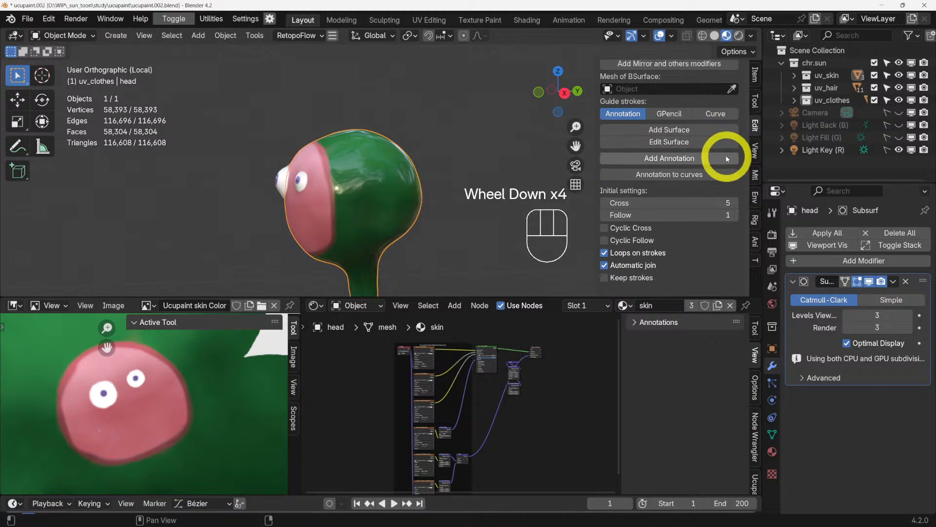
scroll(727, 156, "up", 6)
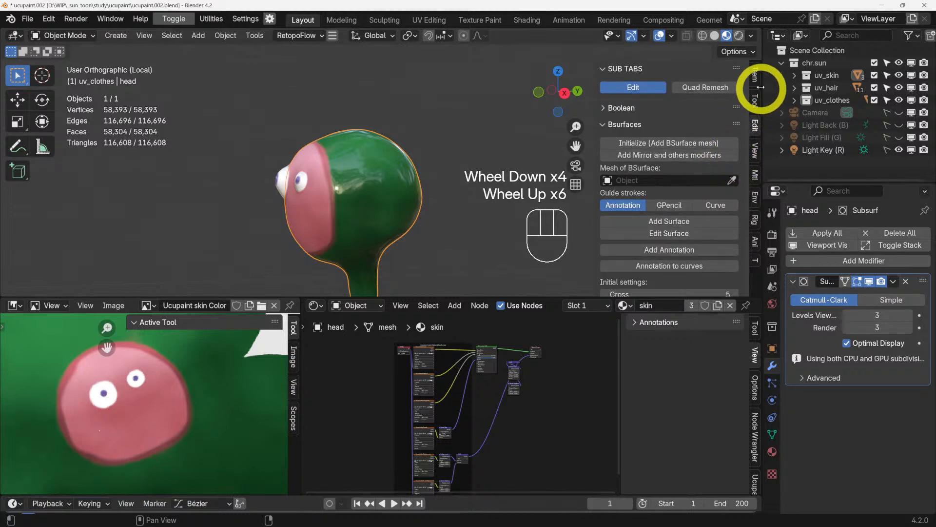
left_click(757, 110)
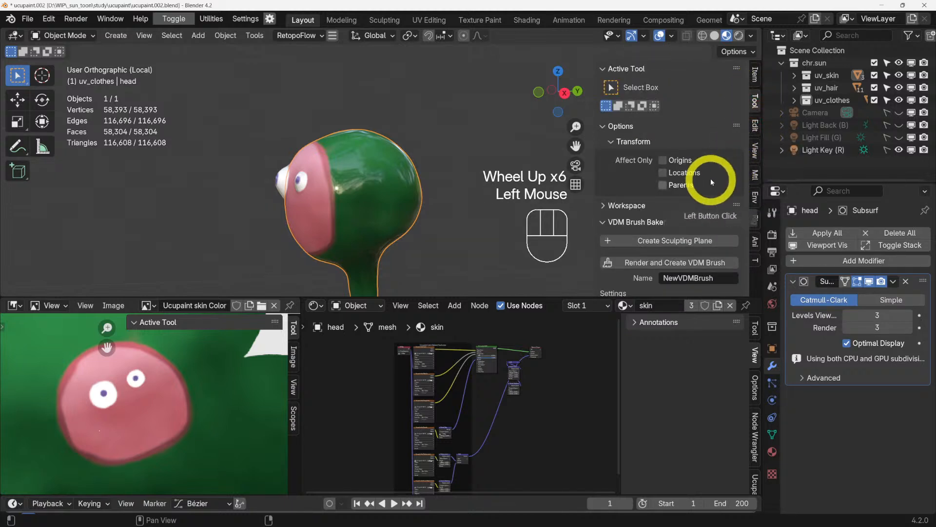
scroll(710, 175, "down", 3)
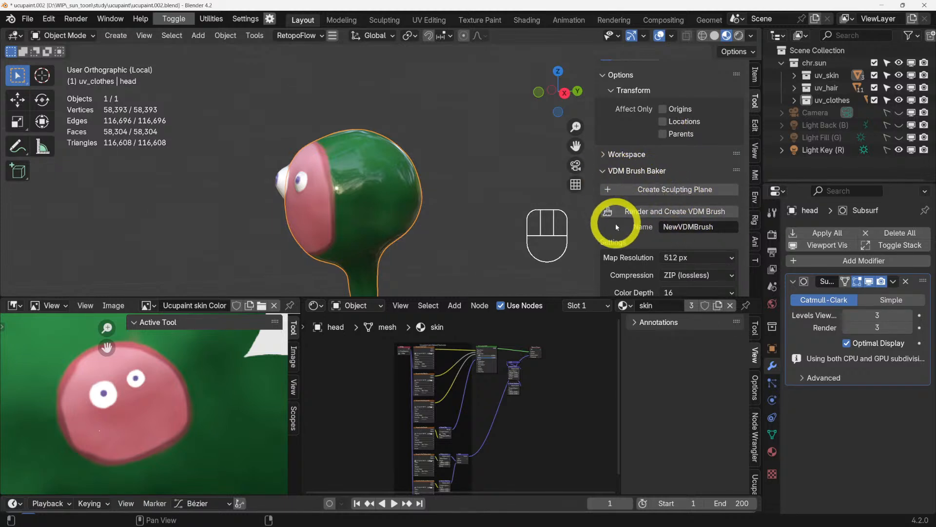
scroll(432, 197, "down", 4)
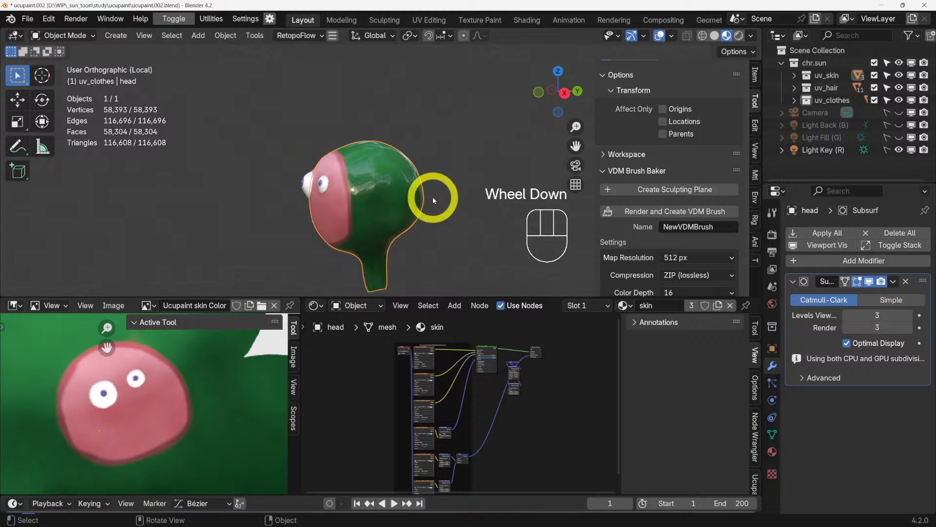
middle_click_drag(470, 235, 435, 236)
scroll(422, 211, "up", 3)
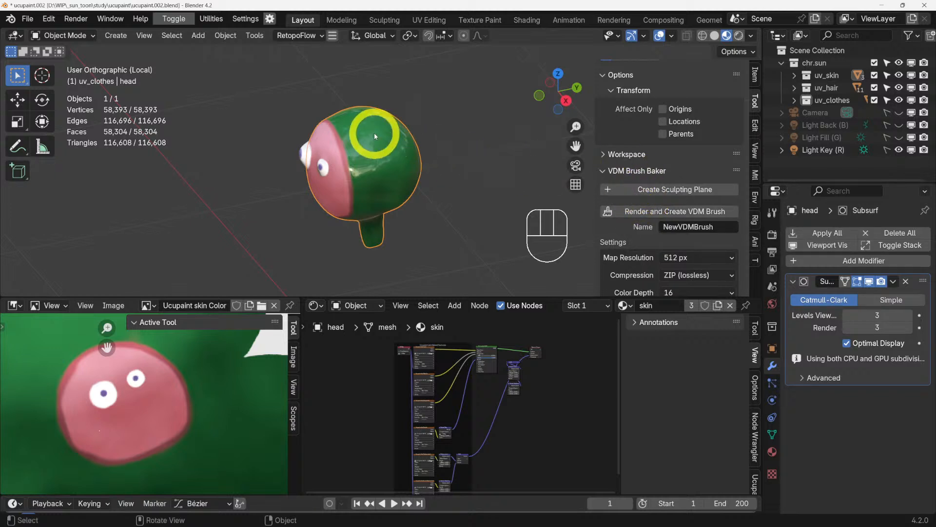
mouse_move(375, 160)
middle_mouse_down()
mouse_move(493, 129)
mouse_move(403, 151)
mouse_move(346, 143)
mouse_move(372, 150)
middle_mouse_up()
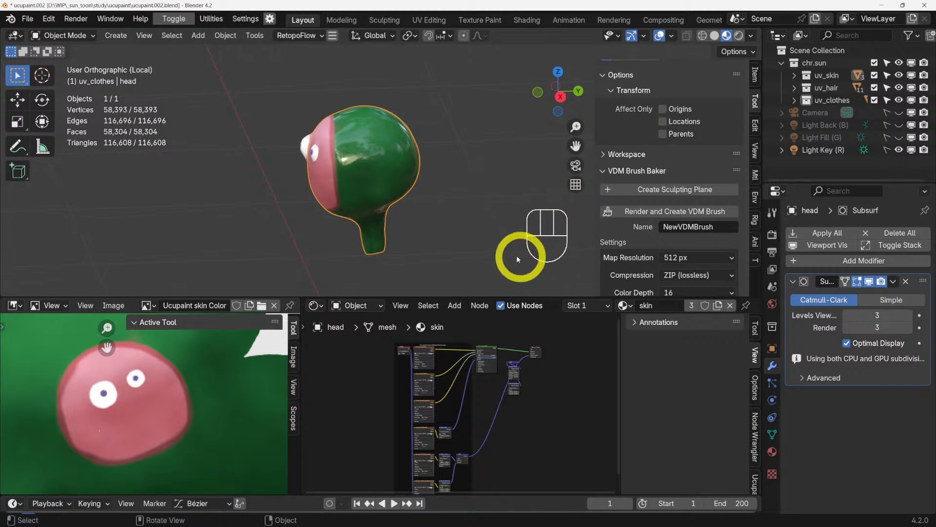
middle_click_drag(435, 227, 440, 179)
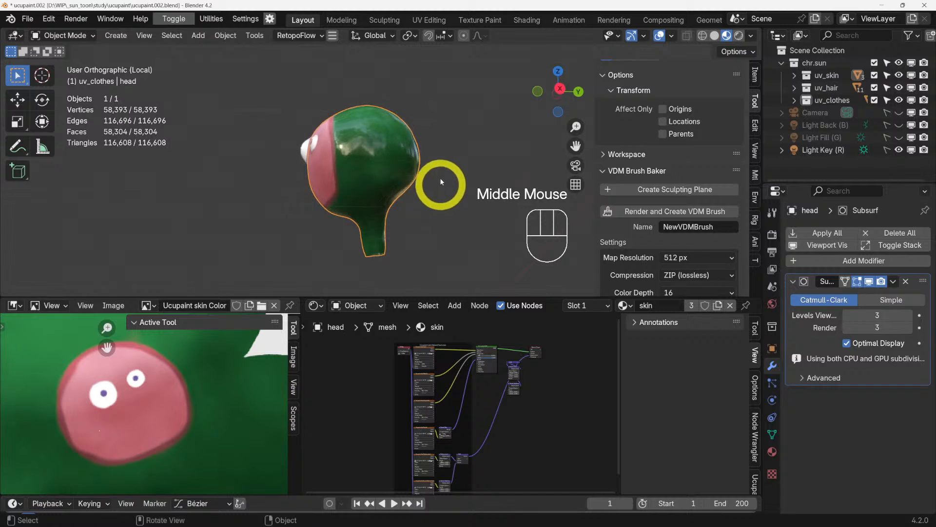
middle_click_drag(368, 167, 473, 195)
scroll(638, 171, "up", 4)
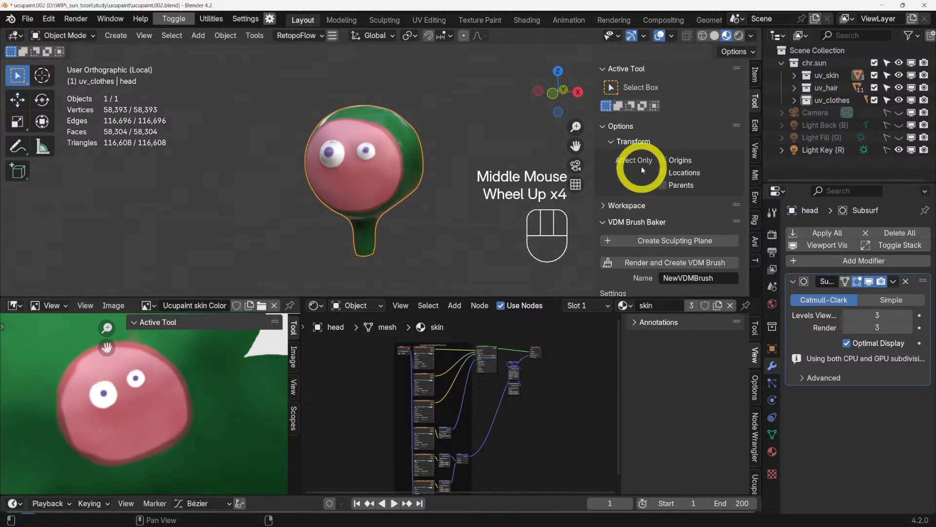
scroll(649, 195, "down", 3)
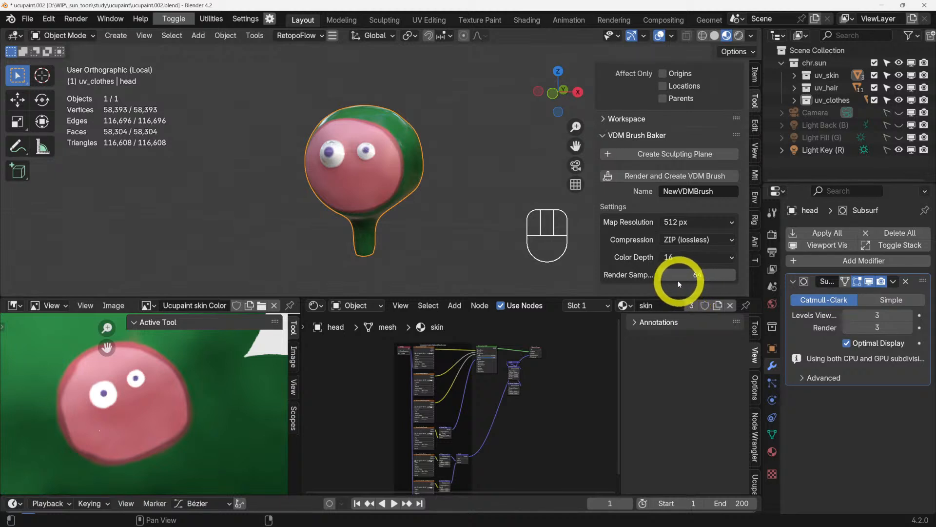
- Bring back the Ucupaint settings and inspect the baked head from several angles along with the skin material's node tree
left_click(755, 172)
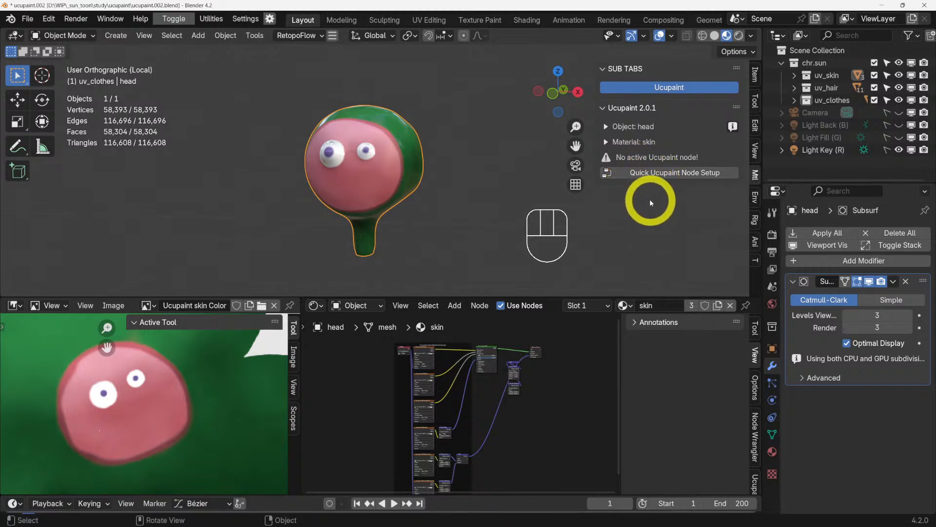
scroll(431, 205, "up", 2)
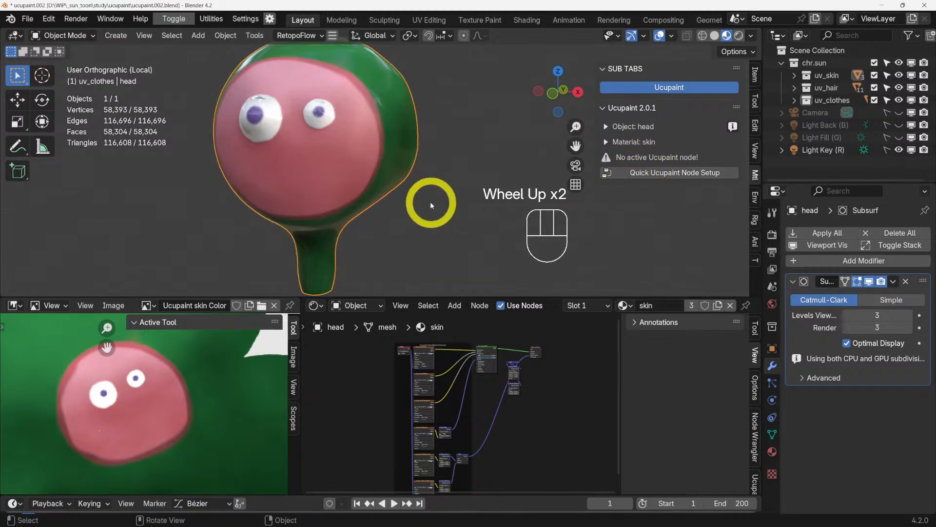
middle_click_drag(451, 213, 279, 119)
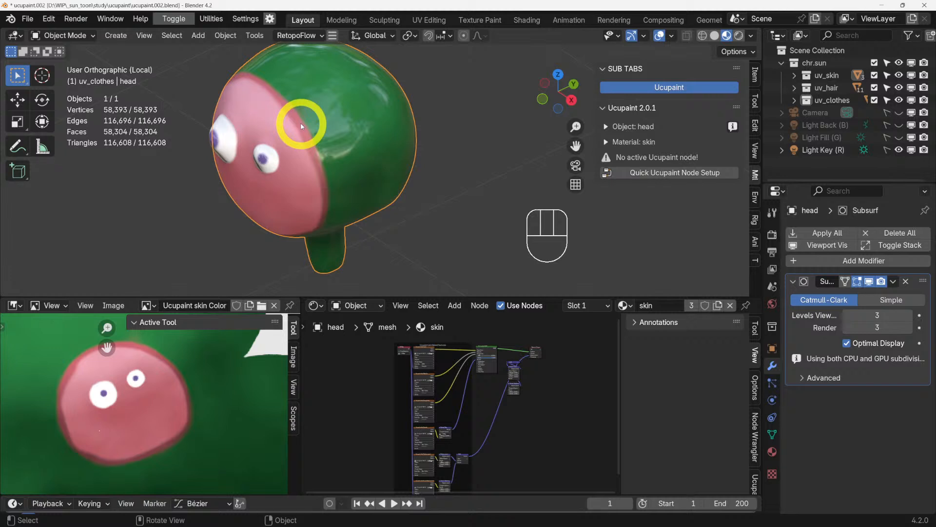
scroll(315, 131, "down", 3)
middle_click_drag(338, 177, 338, 151)
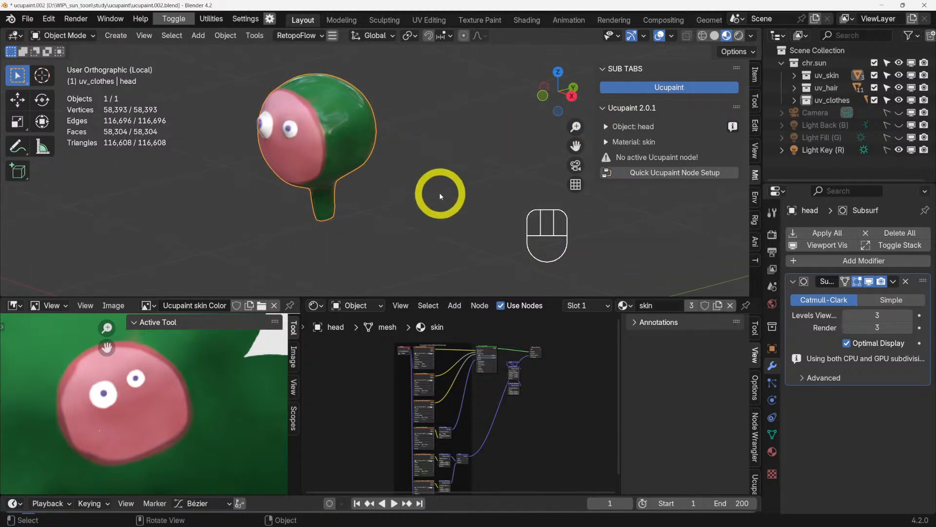
scroll(501, 225, "up", 2)
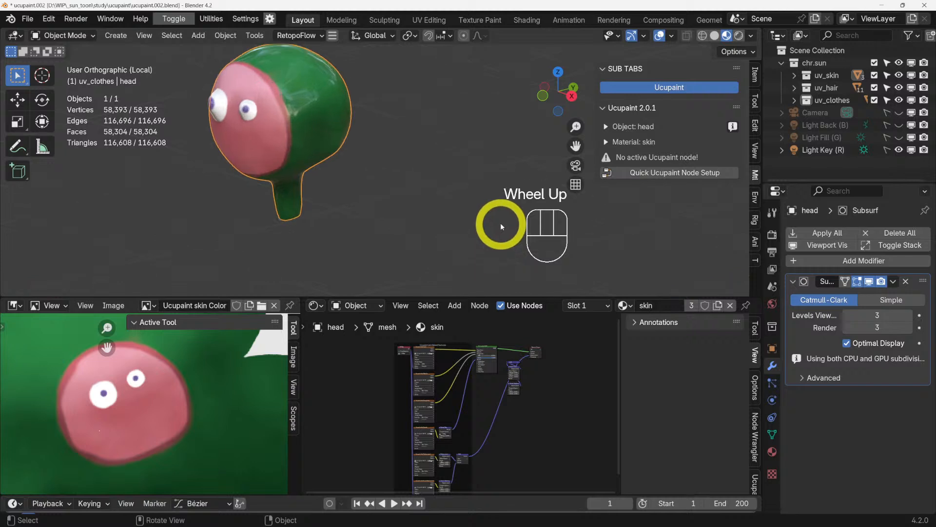
scroll(501, 224, "down", 3)
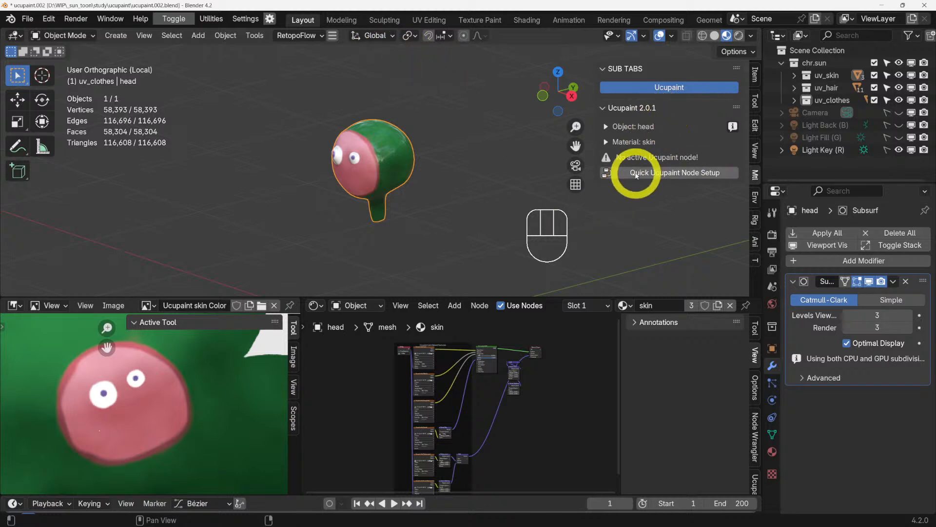
scroll(637, 175, "up", 2)
scroll(476, 223, "up", 1)
scroll(416, 171, "up", 3)
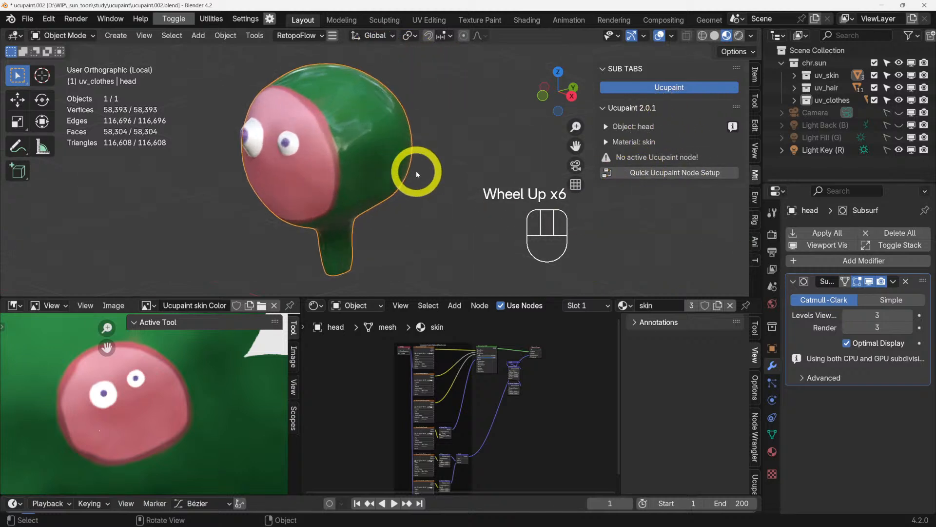
scroll(417, 171, "down", 2)
middle_click_drag(429, 226, 396, 209)
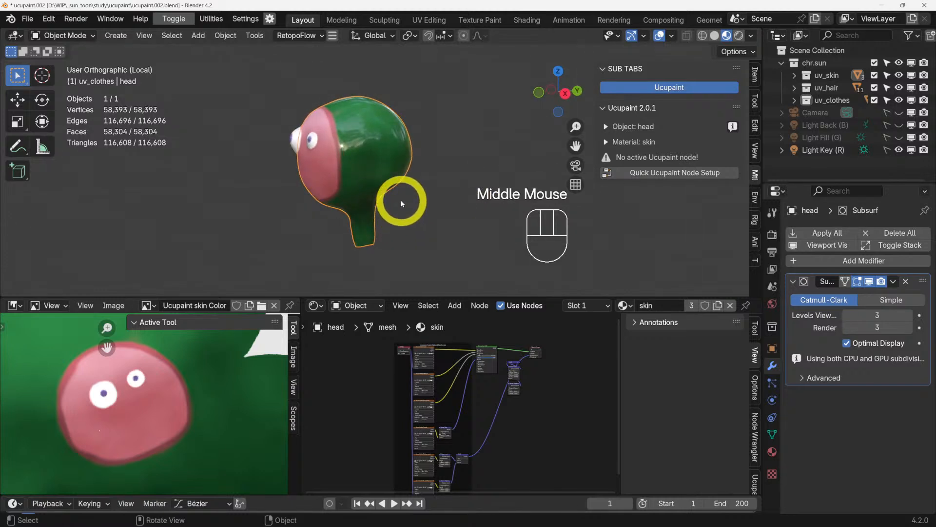
scroll(437, 193, "up", 2)
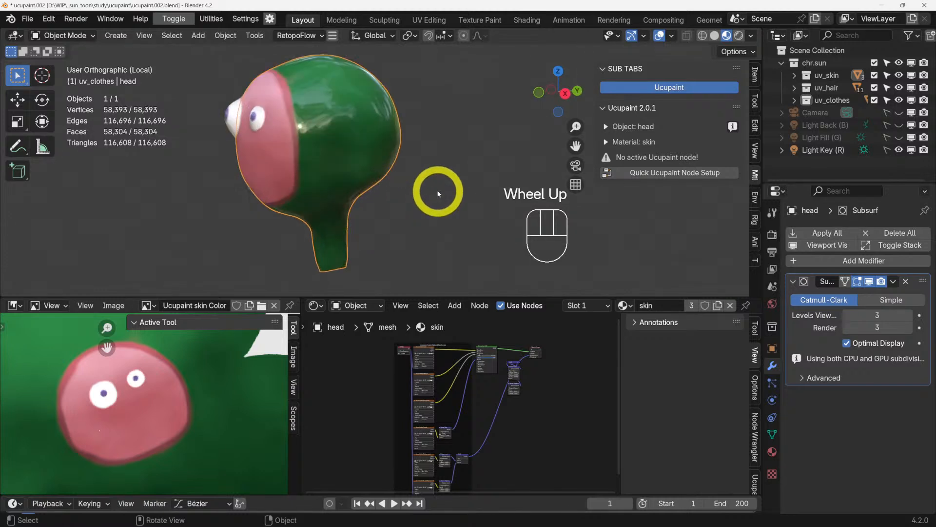
scroll(438, 193, "down", 2)
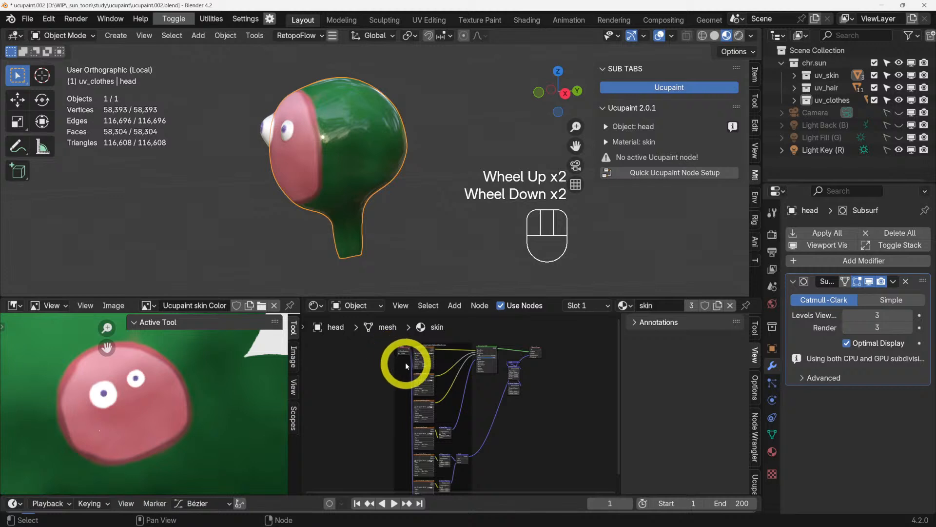
scroll(405, 362, "up", 3)
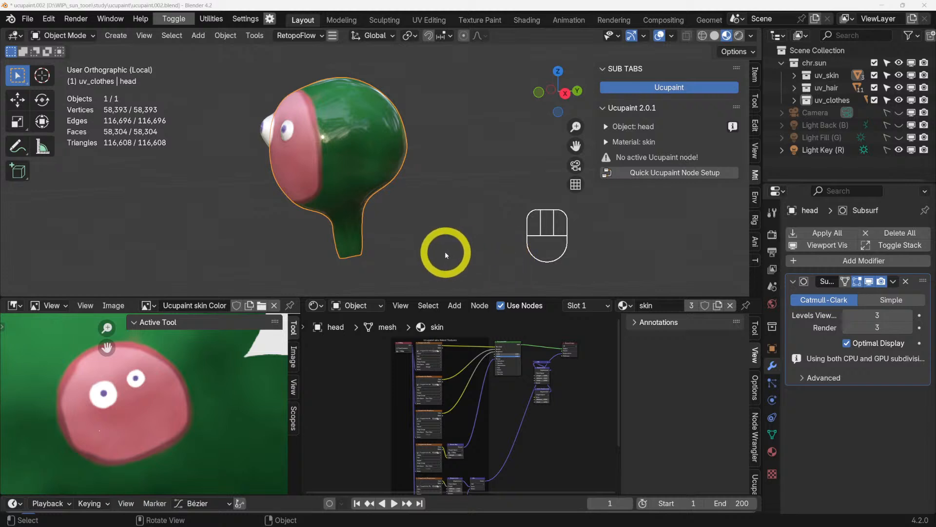
middle_click_drag(432, 235, 502, 234)
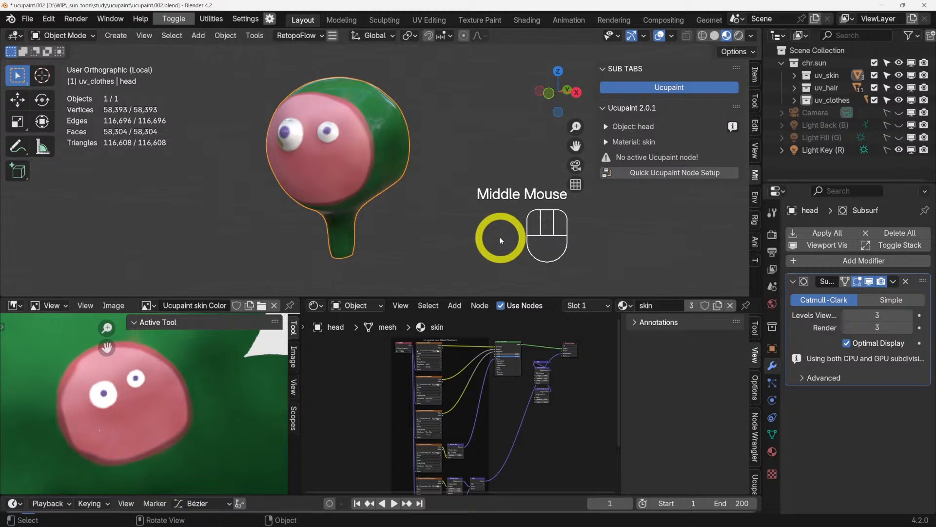
- Undo the last changes to restore the skin material's Ucupaint node in Texture Paint mode, and turn off its baked output
middle_click_drag(404, 219, 458, 183)
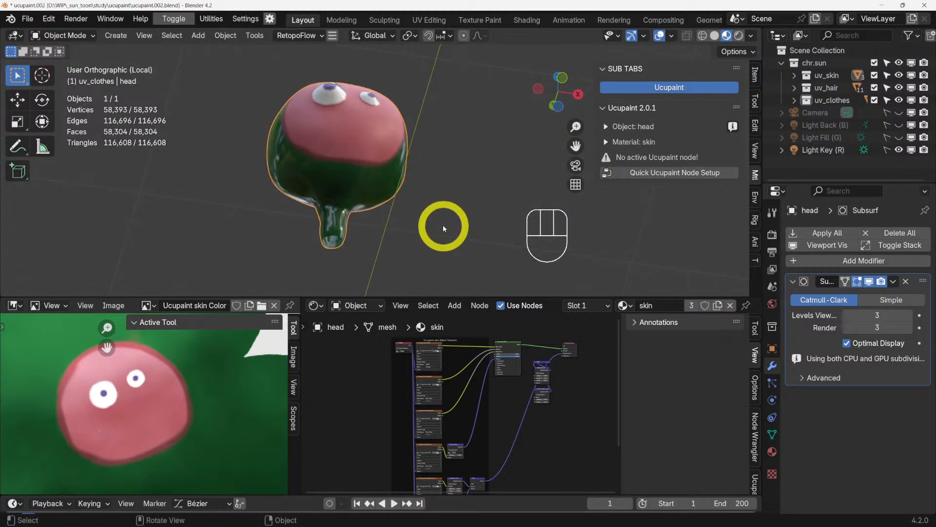
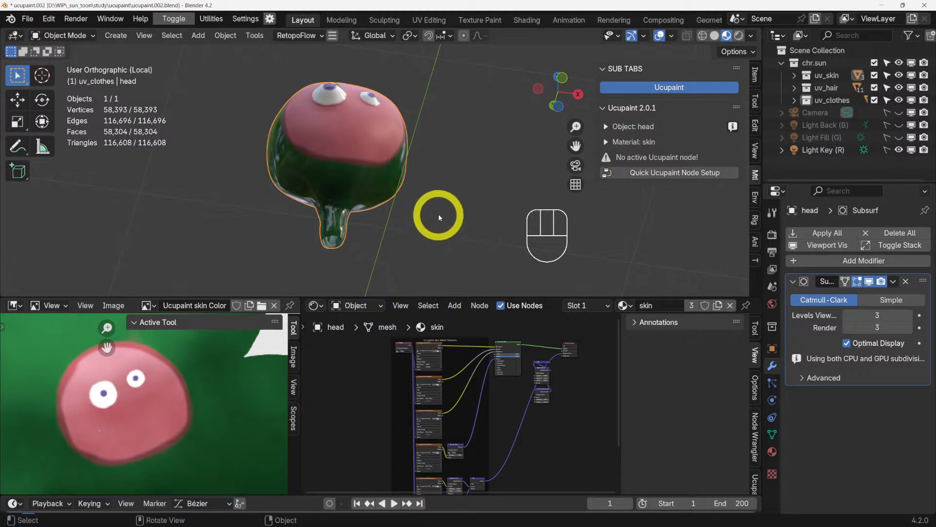
middle_click_drag(439, 215, 364, 42)
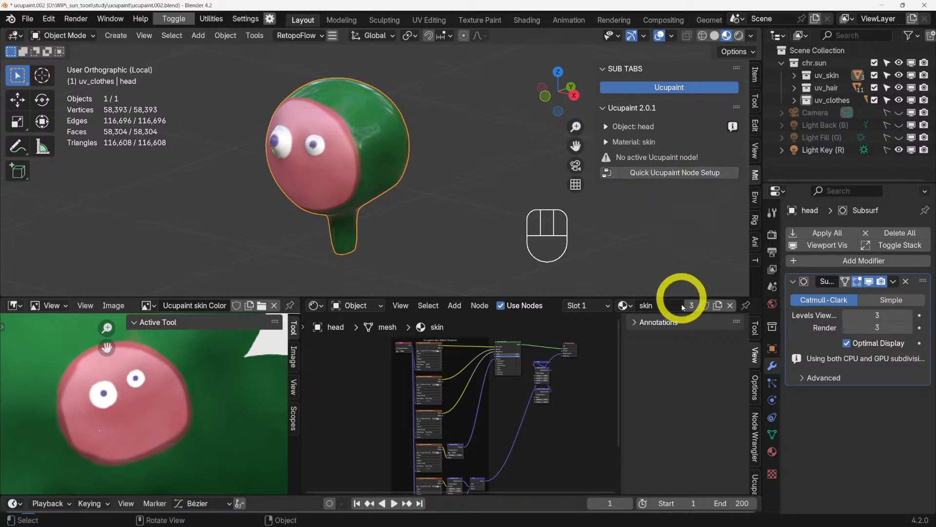
left_click(63, 36)
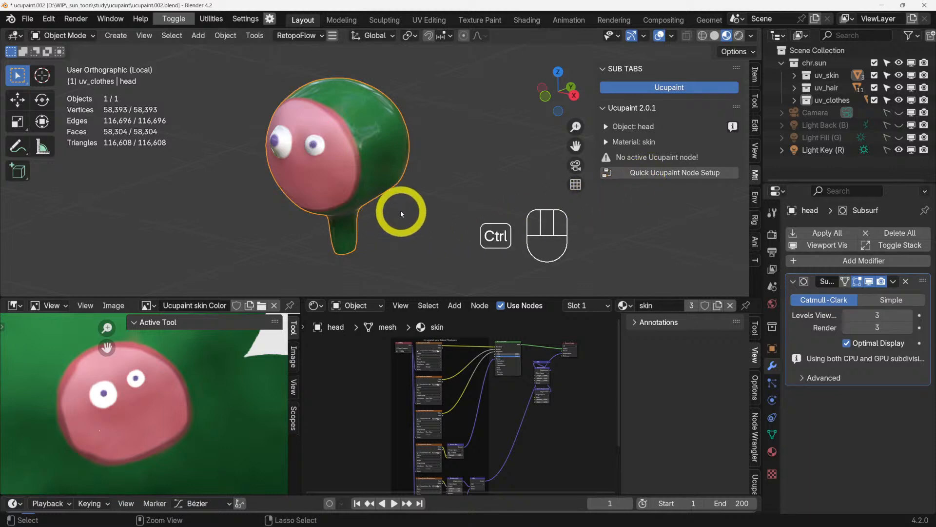
key("ctrl+z")
key("ctrl+z")
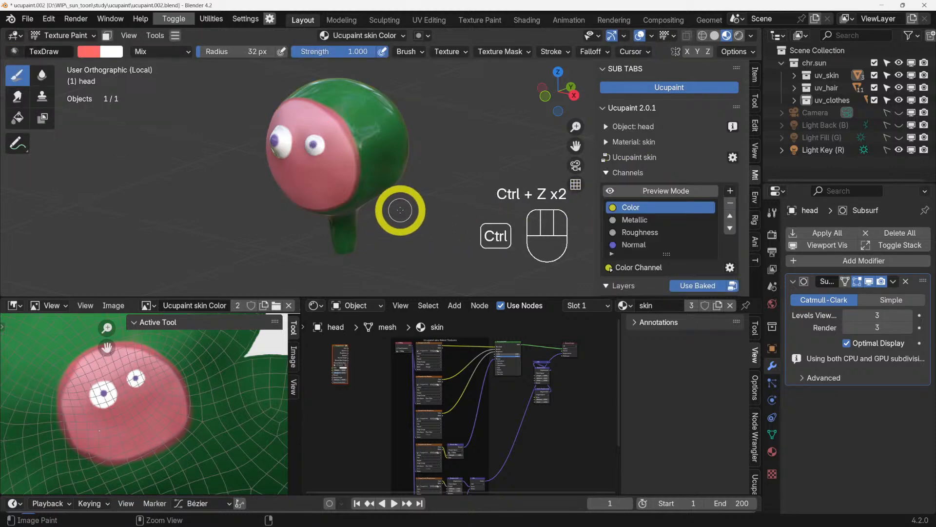
left_click(732, 287)
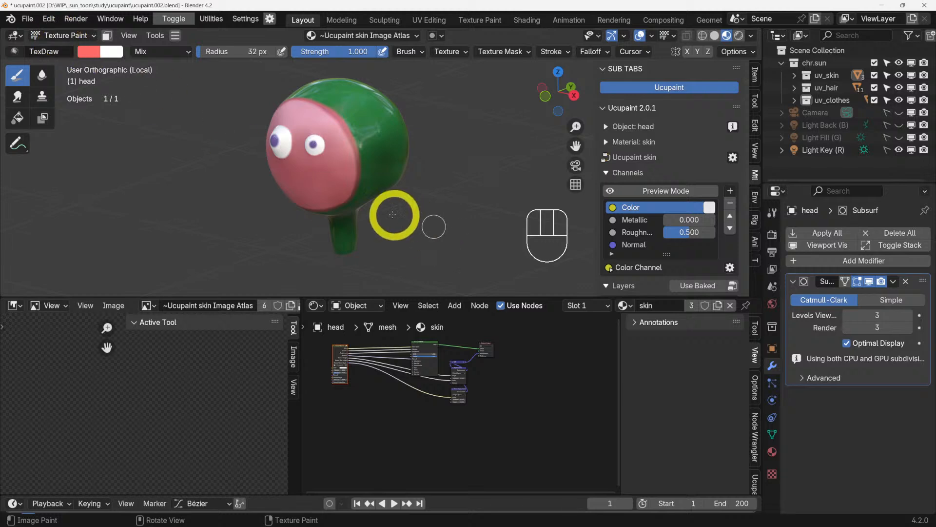
- Make the face layer active in the head's Ucupaint layers and turn the head to face the view
scroll(667, 229, "up", 1)
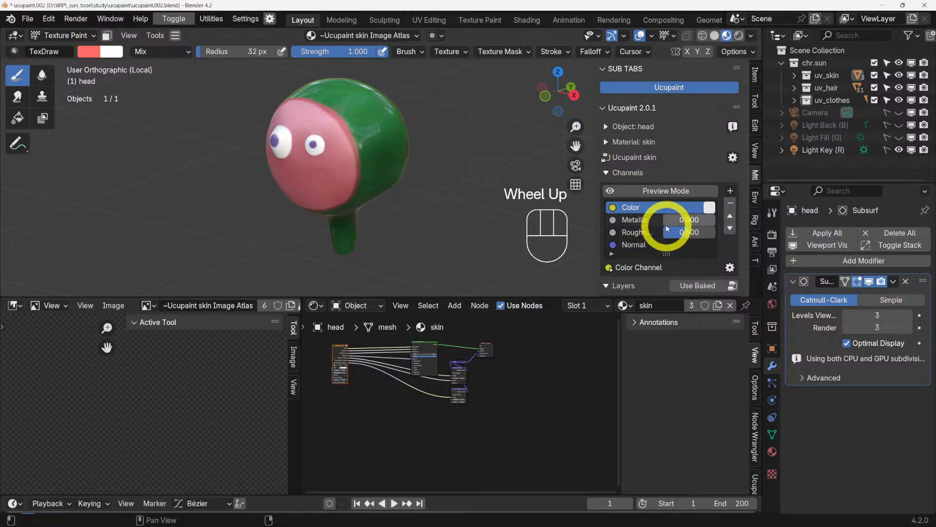
scroll(667, 228, "up", 1)
scroll(668, 228, "down", 2)
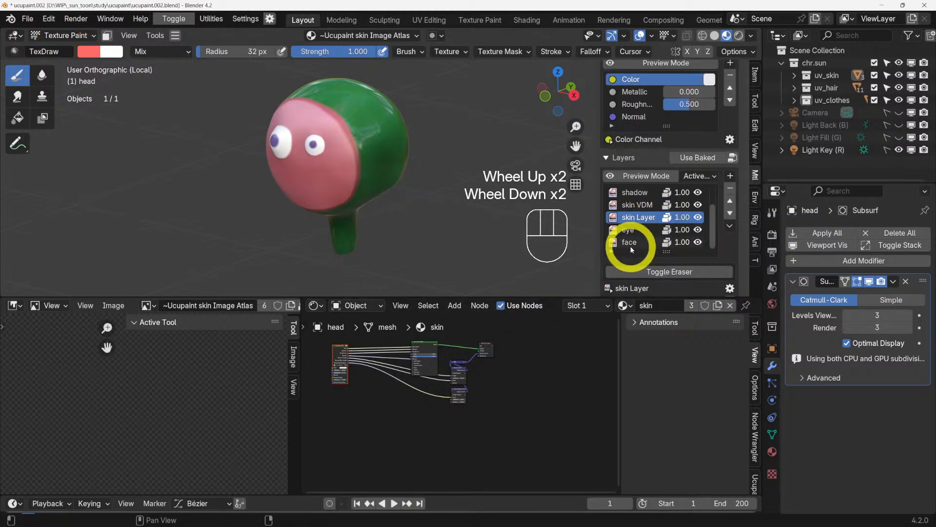
left_click(629, 244)
middle_click_drag(405, 181, 452, 172)
scroll(452, 173, "up", 1)
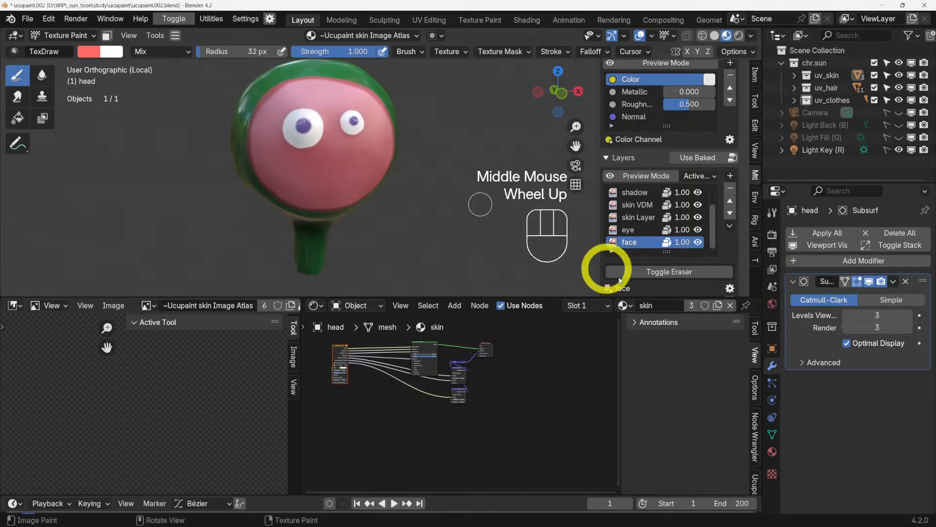
scroll(696, 250, "down", 3)
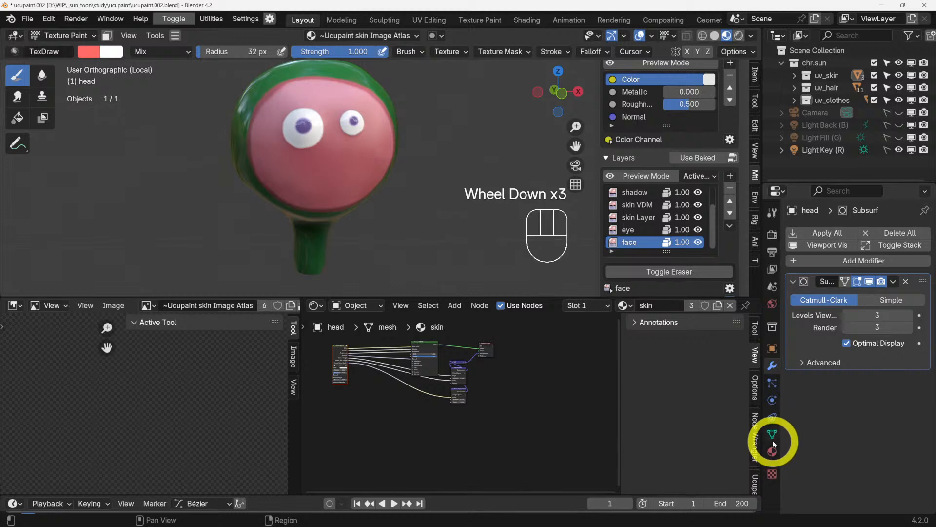
- Show the Draw brush's settings and expand its Texture and Texture Mask sections
left_click(772, 213)
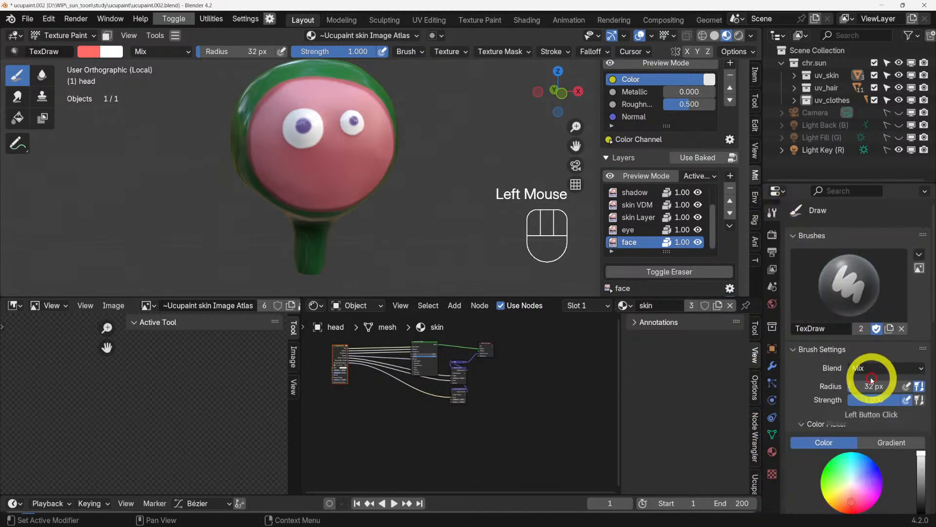
scroll(871, 376, "down", 9)
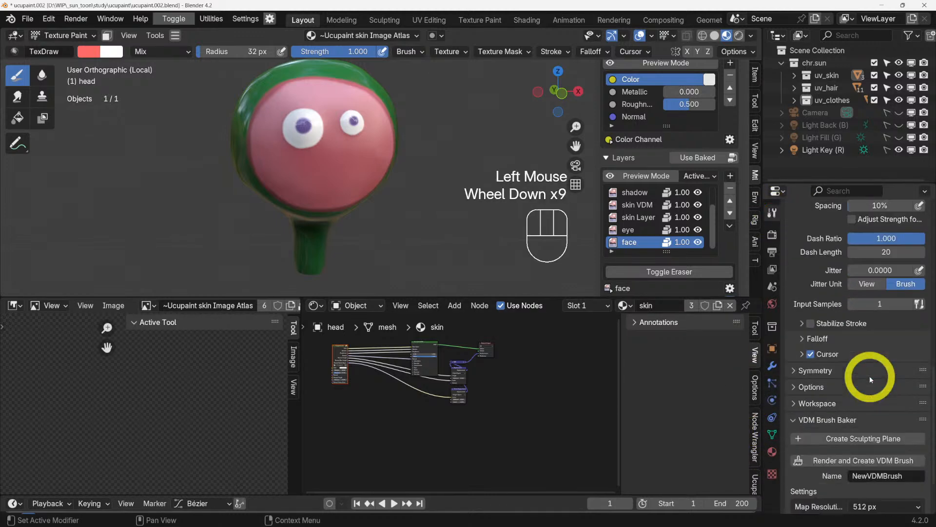
scroll(822, 334, "up", 5)
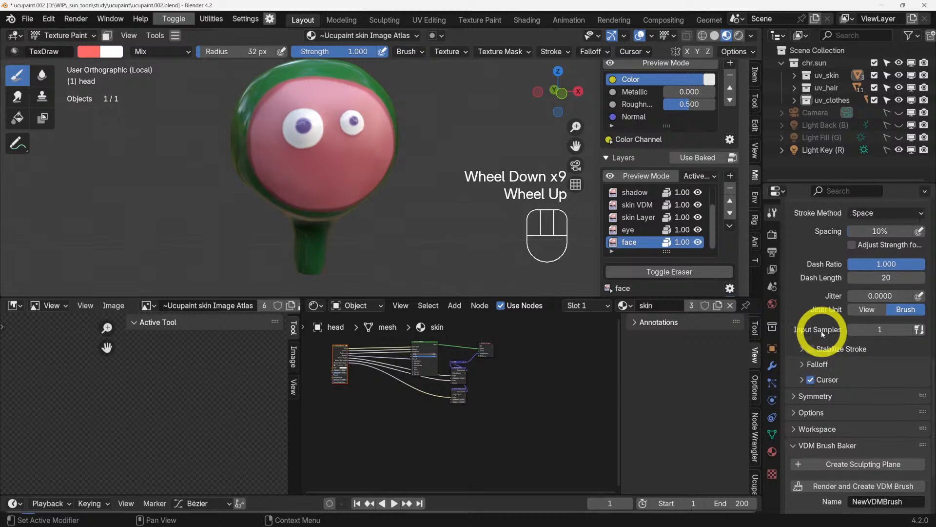
scroll(822, 333, "up", 1)
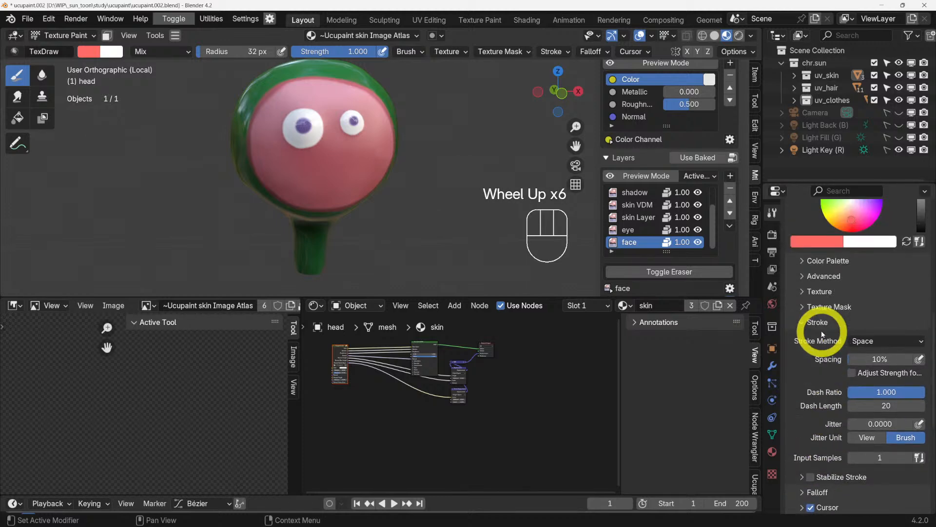
left_click(803, 307)
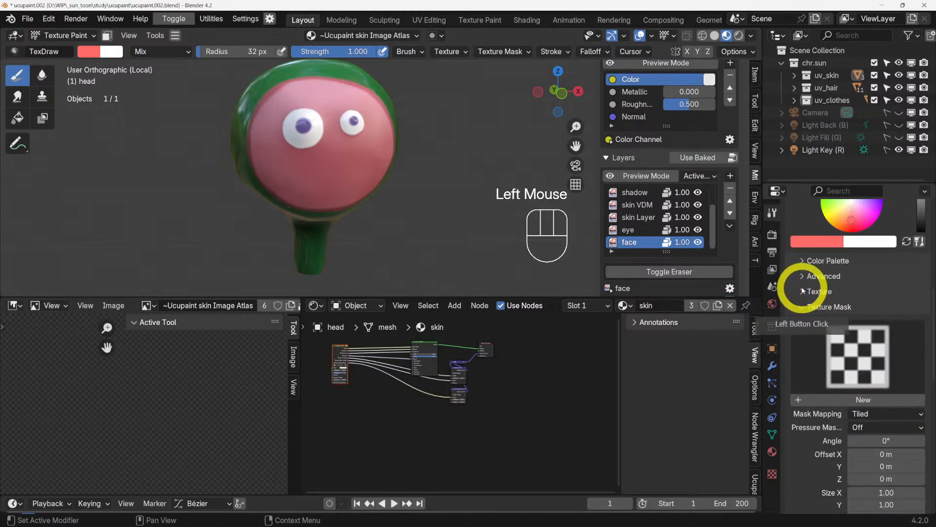
left_click(803, 291)
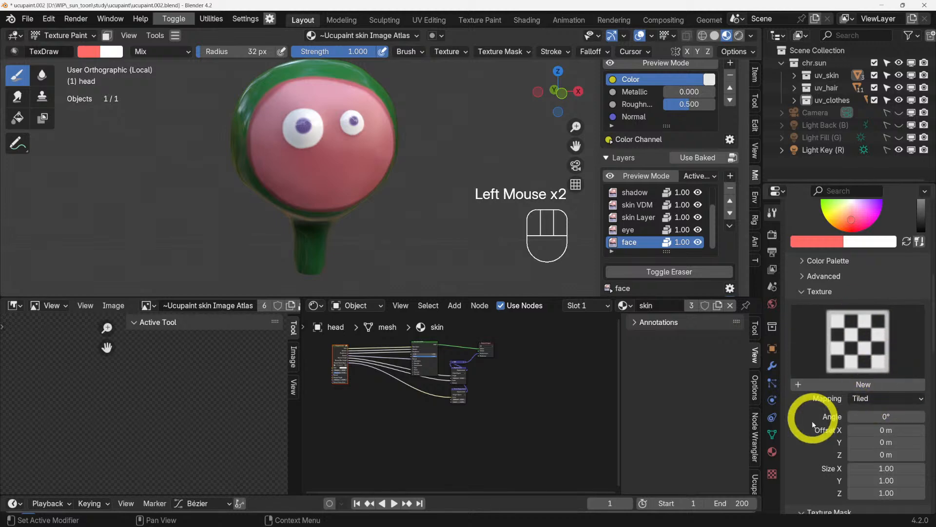
scroll(812, 413, "down", 6)
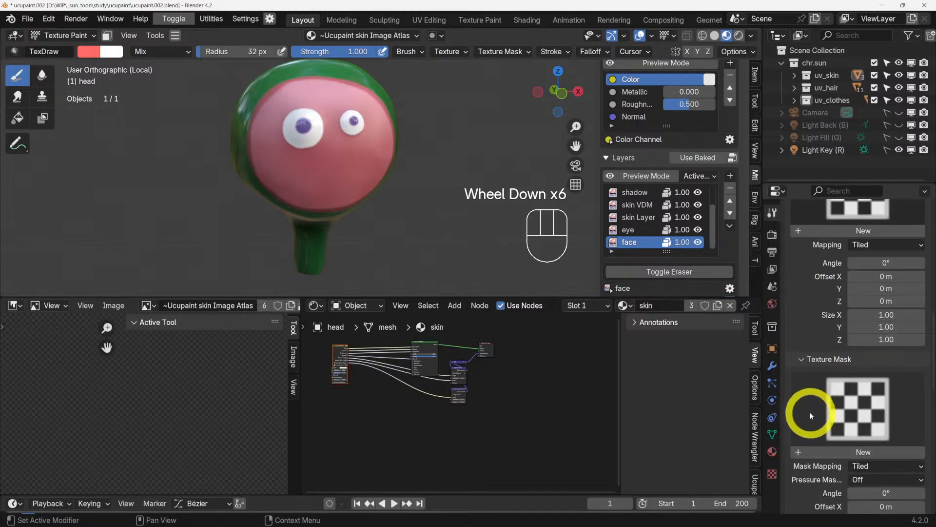
middle_click_drag(821, 412, 815, 465)
- Look through the brush's available textures, texture mapping, mask mapping and stroke method options without changing them
left_click(851, 270)
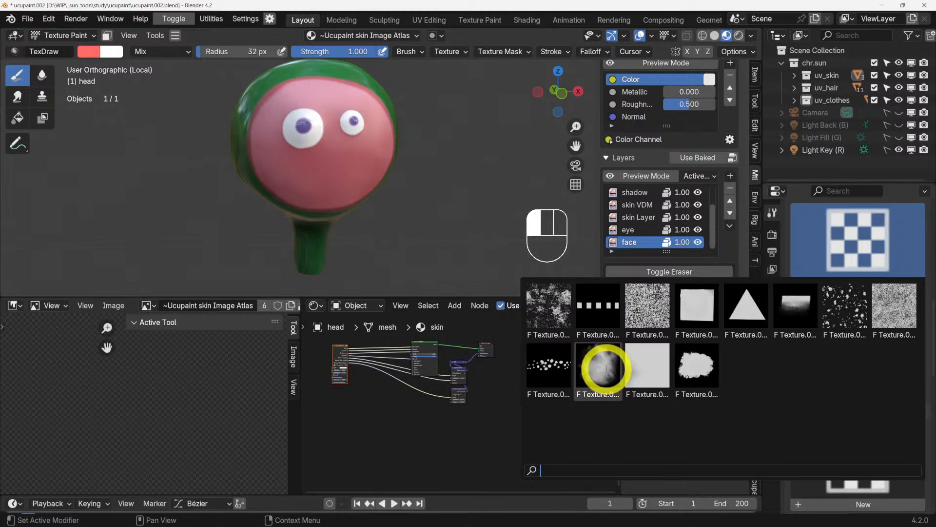
left_click(845, 308)
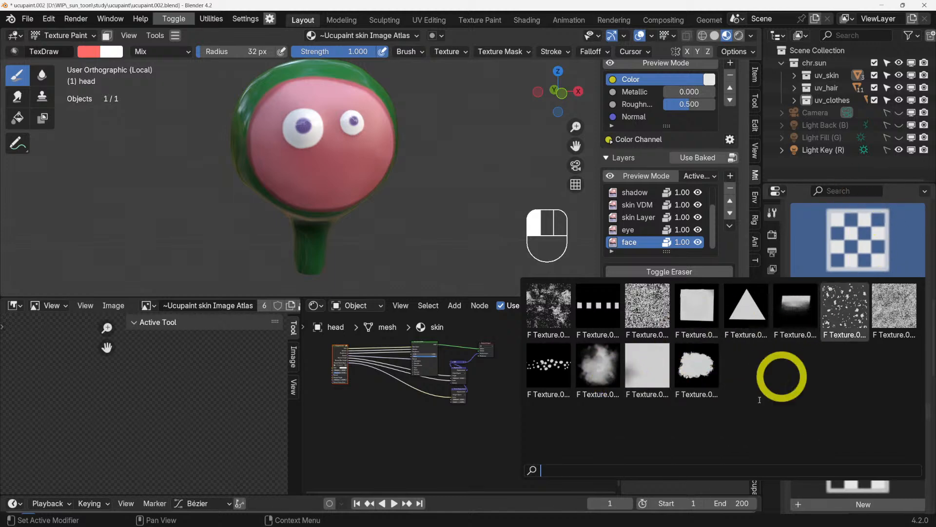
left_click(478, 130)
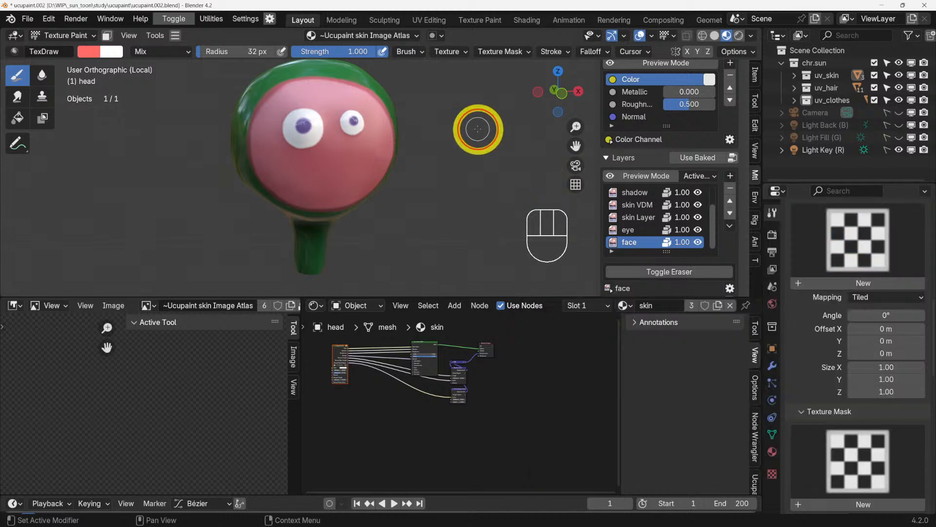
left_click(875, 298)
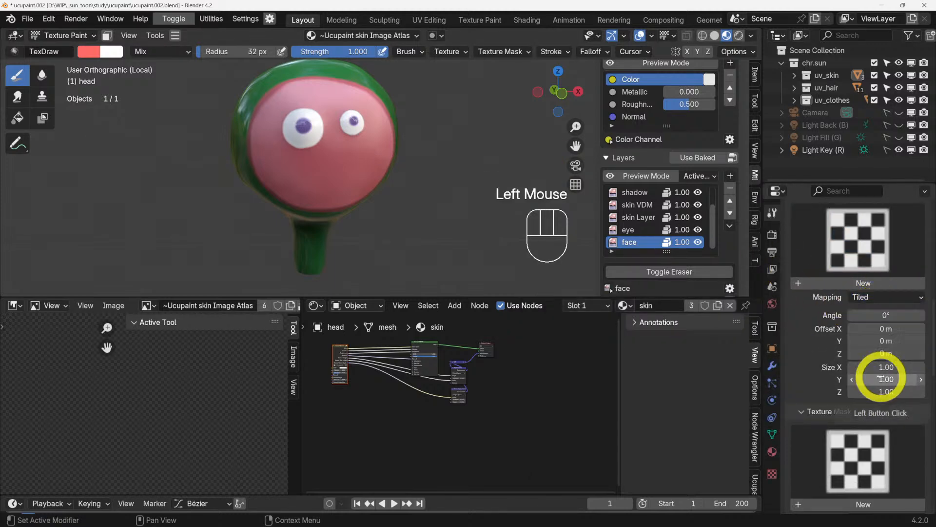
scroll(834, 362, "down", 3)
scroll(834, 362, "down", 2)
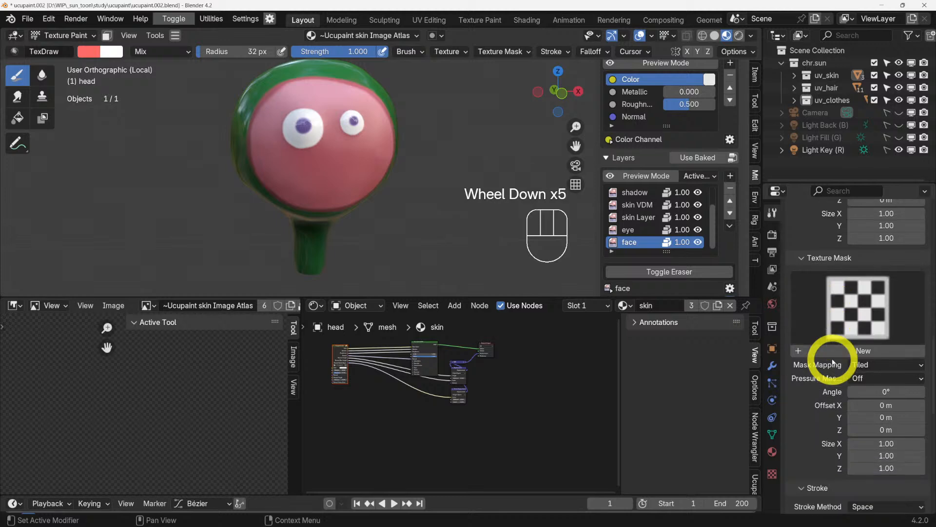
left_click(872, 367)
left_click(872, 370)
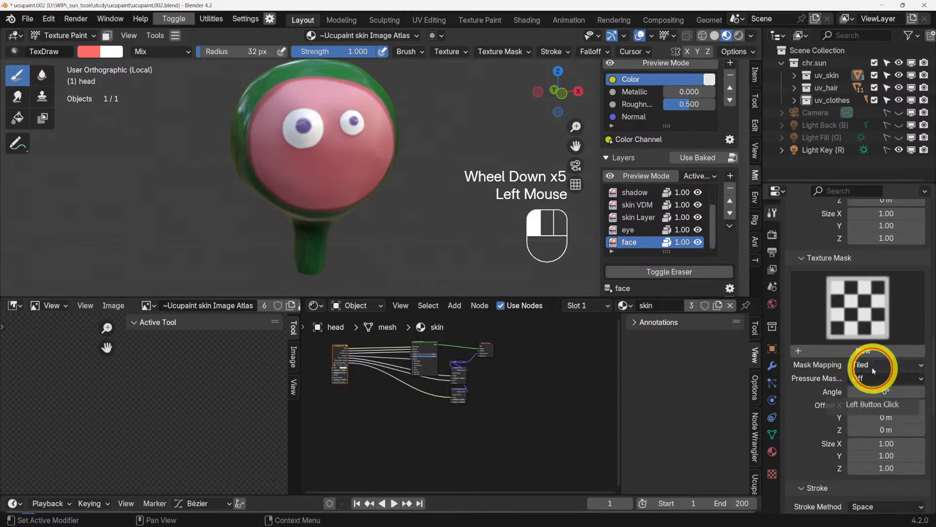
scroll(829, 409, "down", 2)
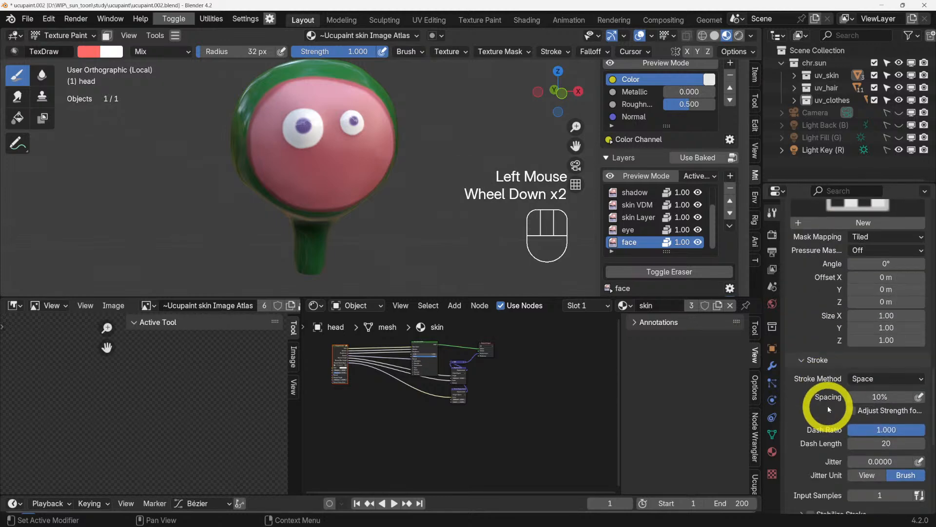
left_click(856, 380)
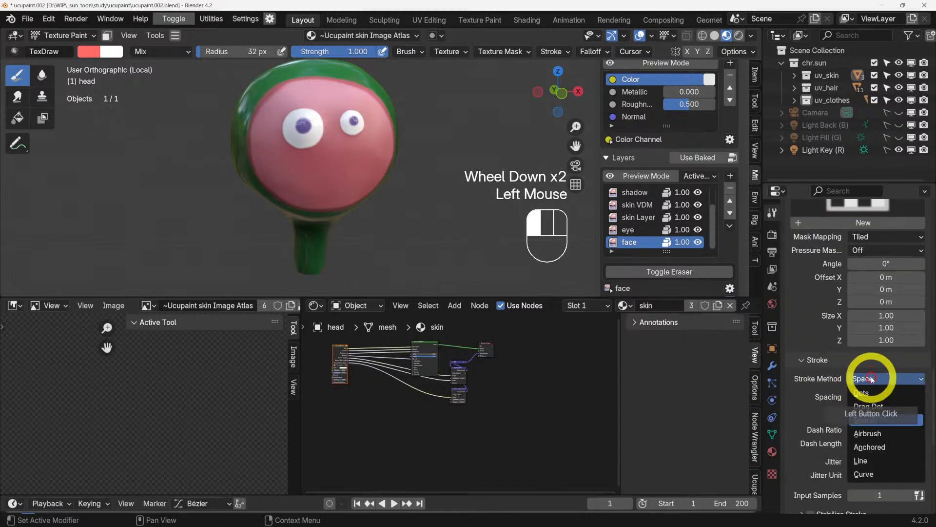
left_click(823, 405)
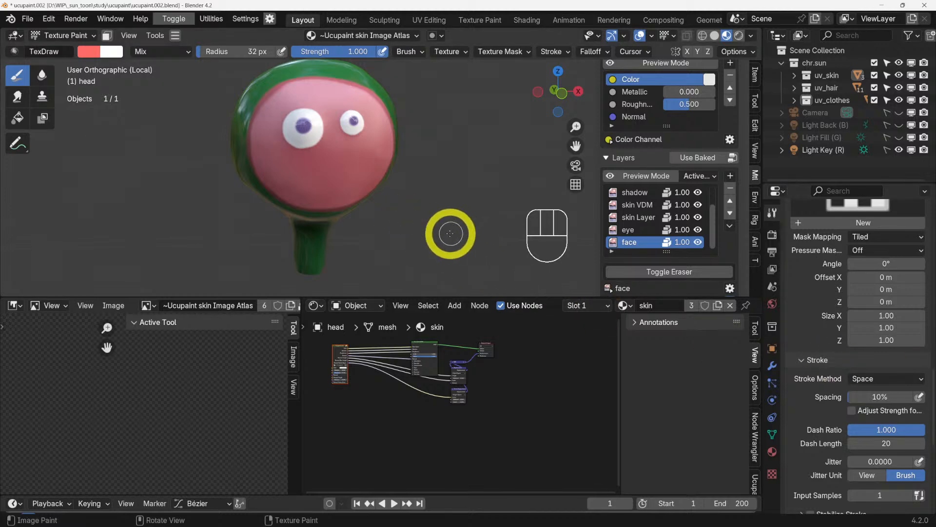
- Assign the fine-grained noise texture Texture.019 as the Draw brush's texture
middle_click_drag(448, 232, 418, 223)
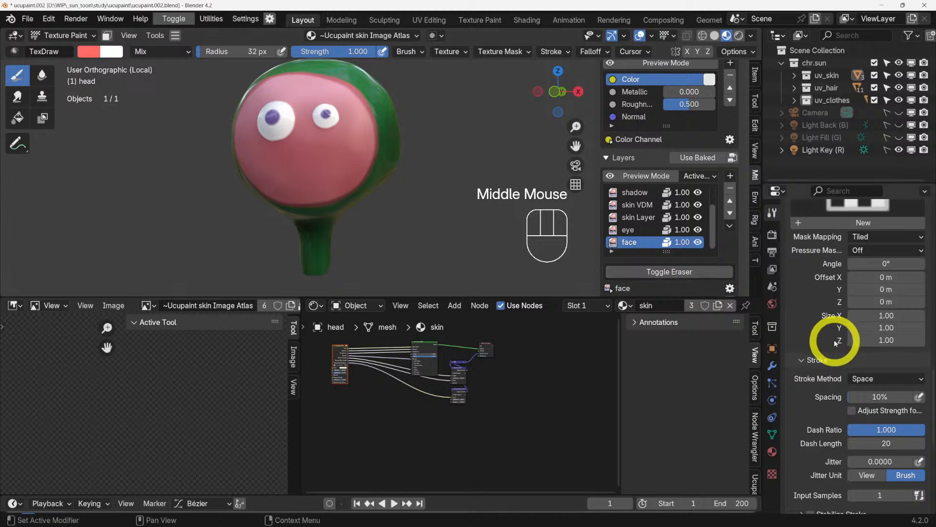
scroll(833, 340, "down", 2)
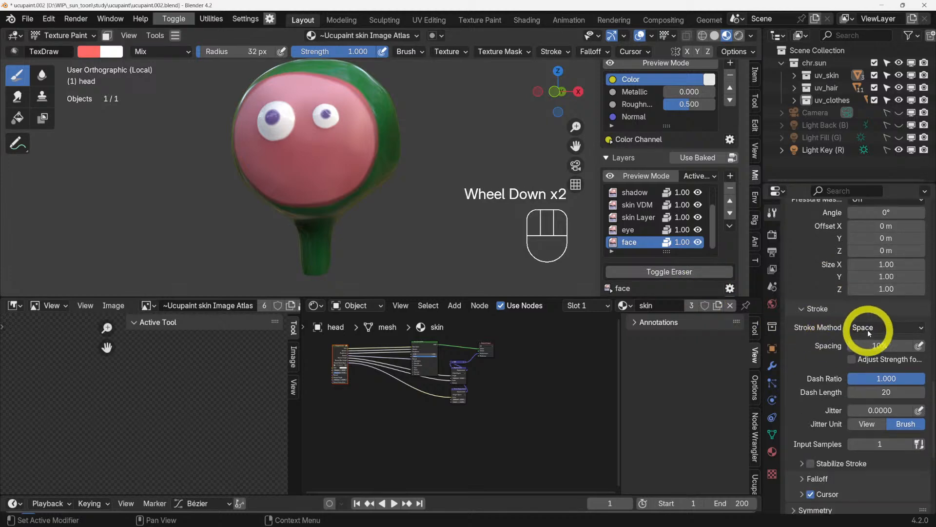
scroll(797, 265, "up", 6)
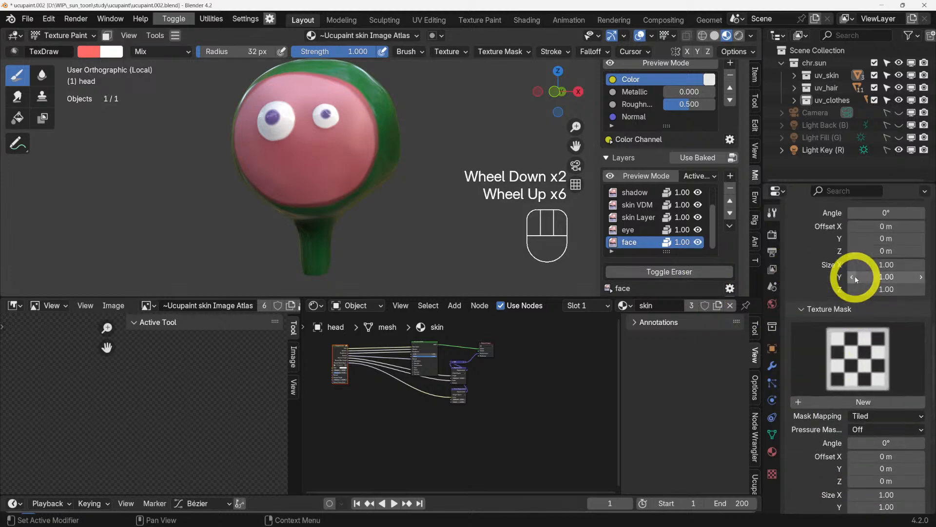
scroll(856, 276, "up", 4)
left_click(856, 246)
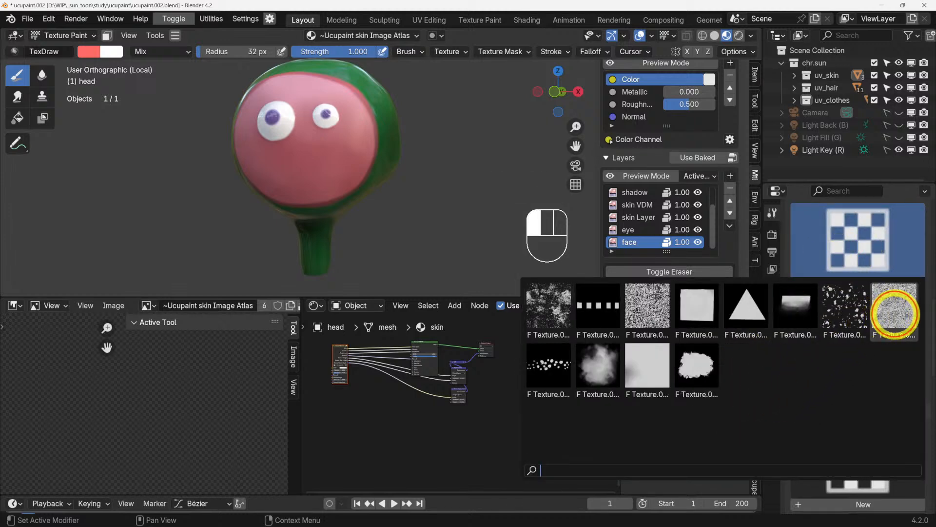
left_click(895, 313)
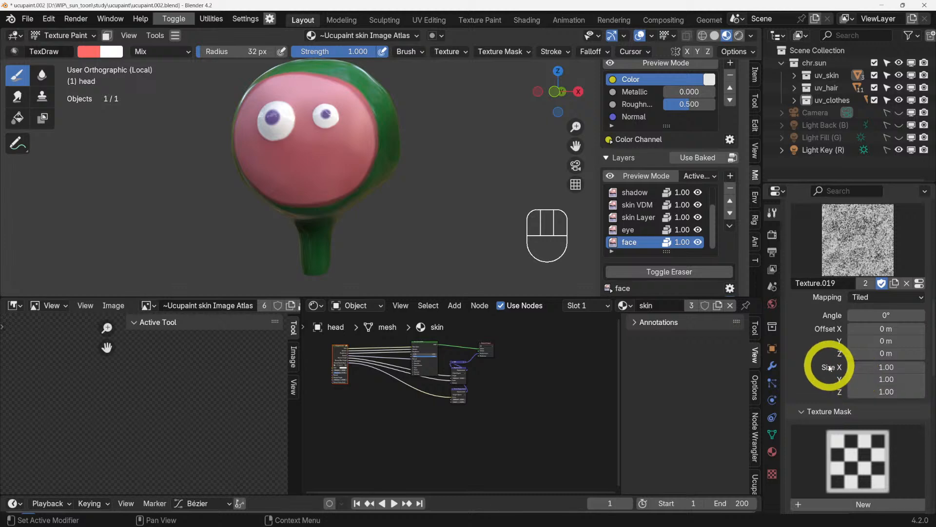
- Examine the mapping, offset and size options of the brush's texture and texture mask
scroll(829, 367, "down", 3)
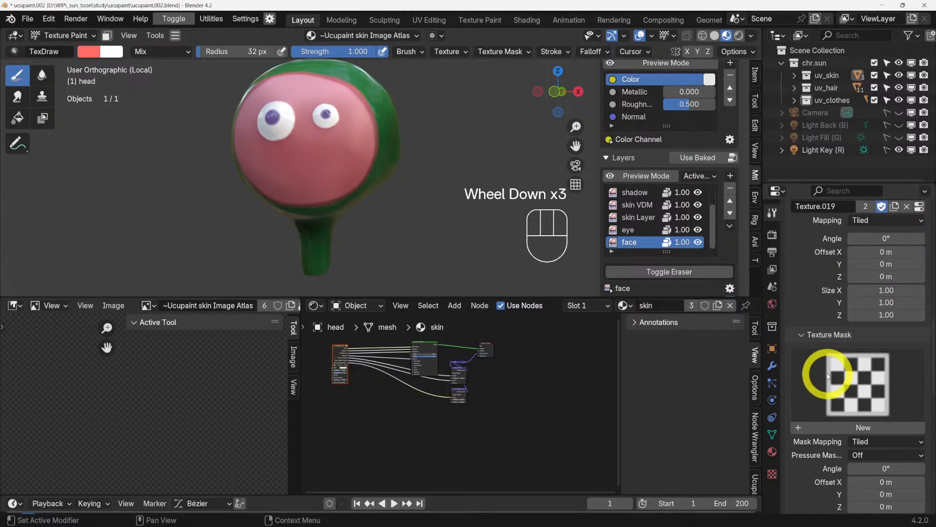
scroll(828, 376, "down", 1)
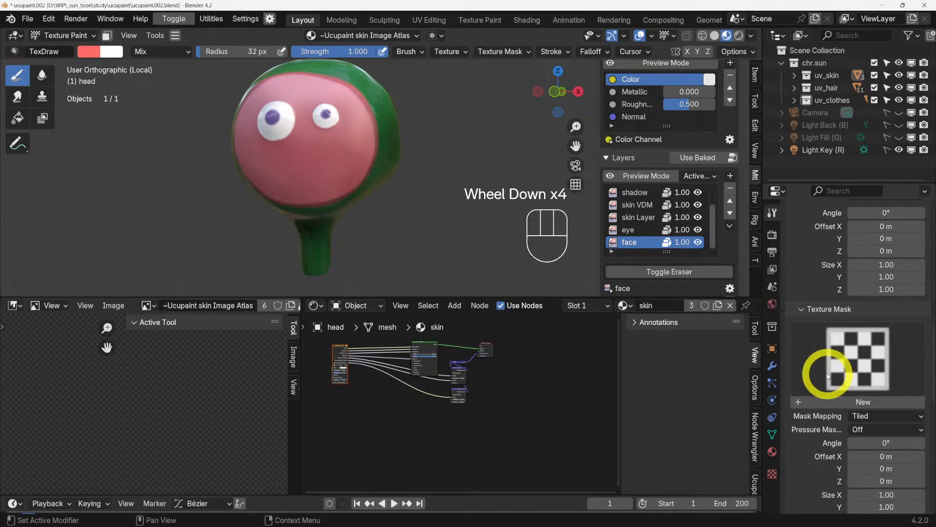
scroll(828, 376, "down", 2)
scroll(828, 374, "up", 3)
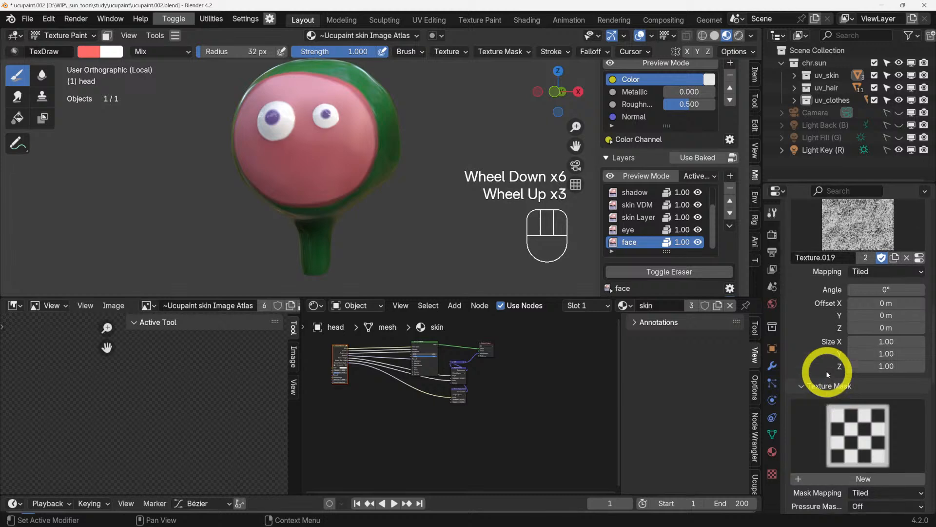
scroll(828, 375, "up", 1)
left_click(868, 298)
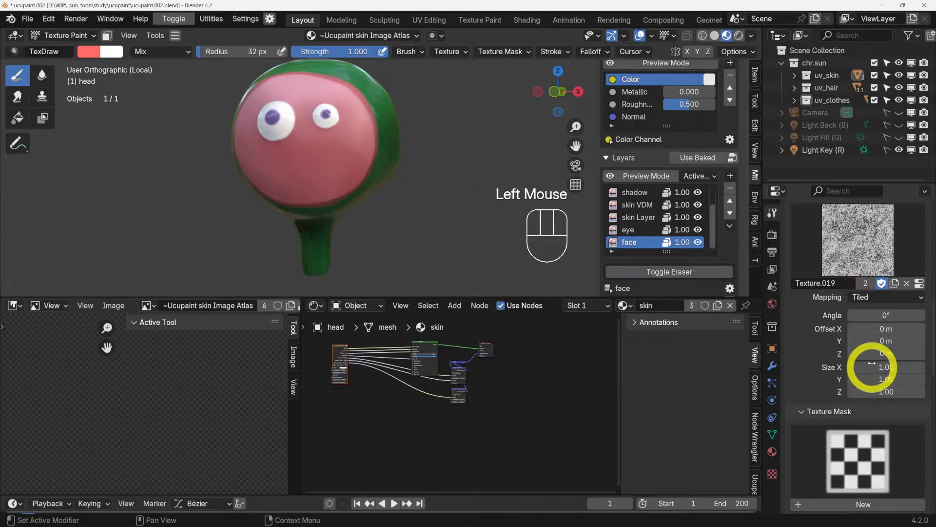
- Set the mapping of the brush texture Texture.019 to View Plane
left_click(871, 297)
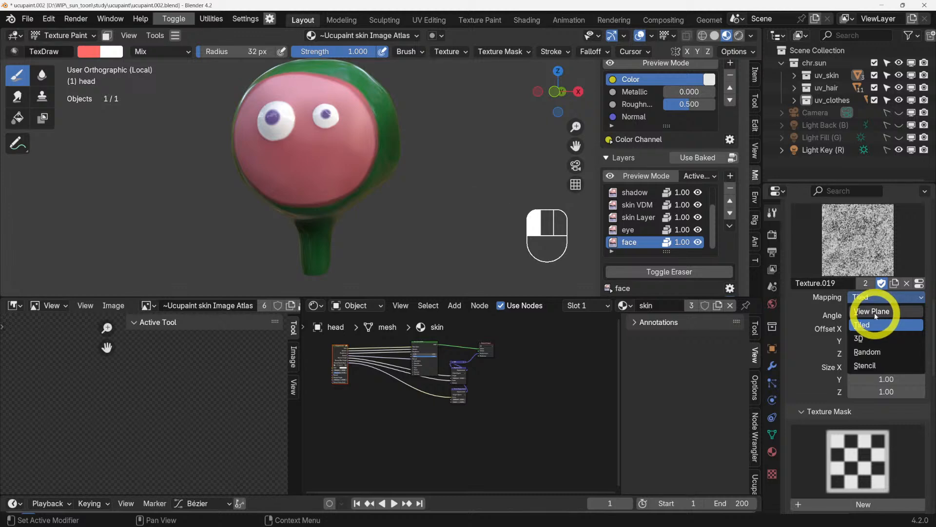
left_click(876, 312)
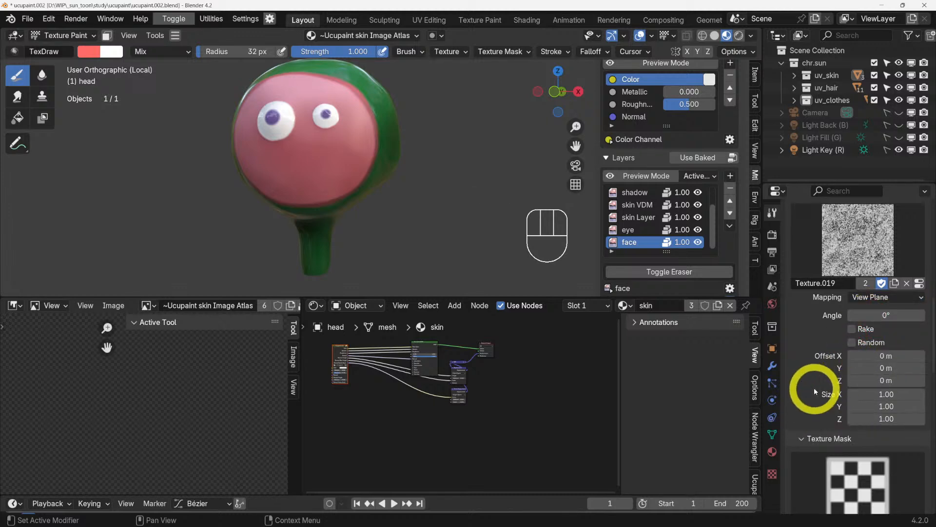
scroll(814, 387, "down", 1)
scroll(812, 377, "up", 4)
scroll(812, 376, "down", 3)
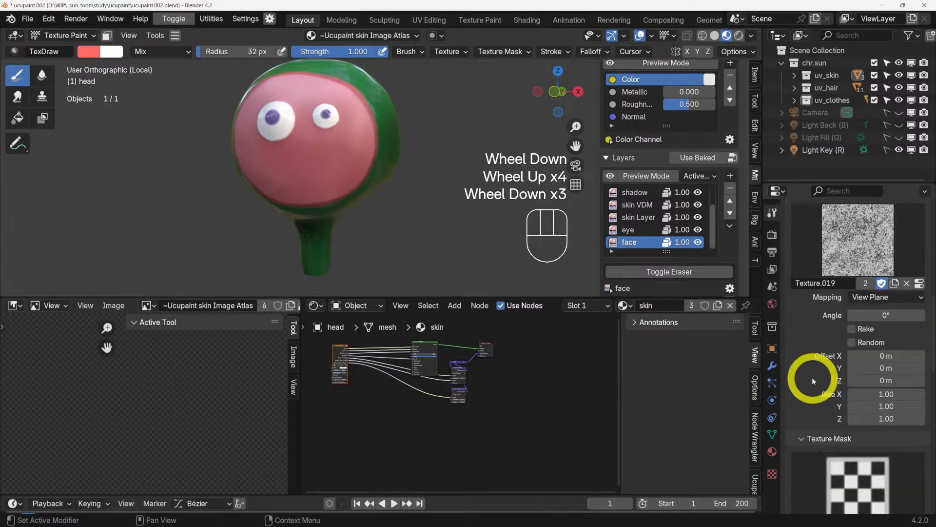
- Set the Draw brush's stroke method to Anchored
scroll(812, 376, "down", 2)
scroll(812, 376, "down", 3)
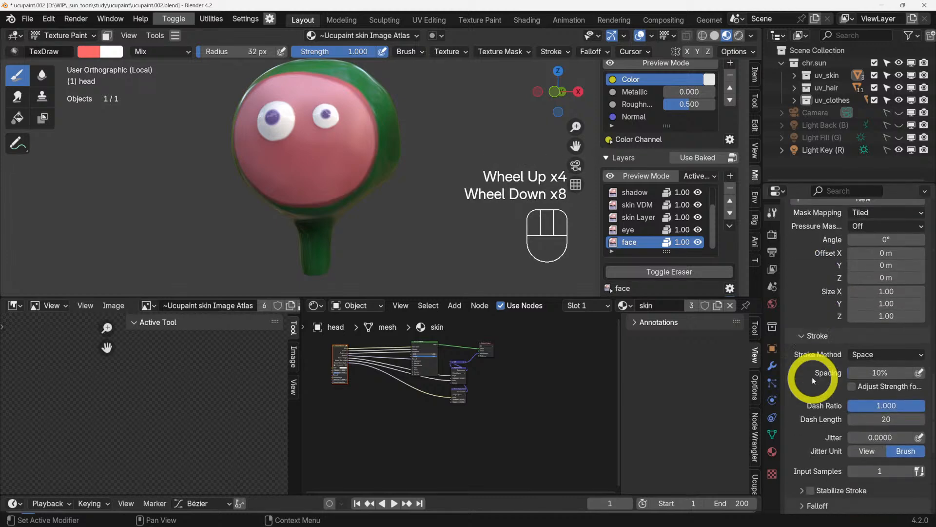
left_click(877, 356)
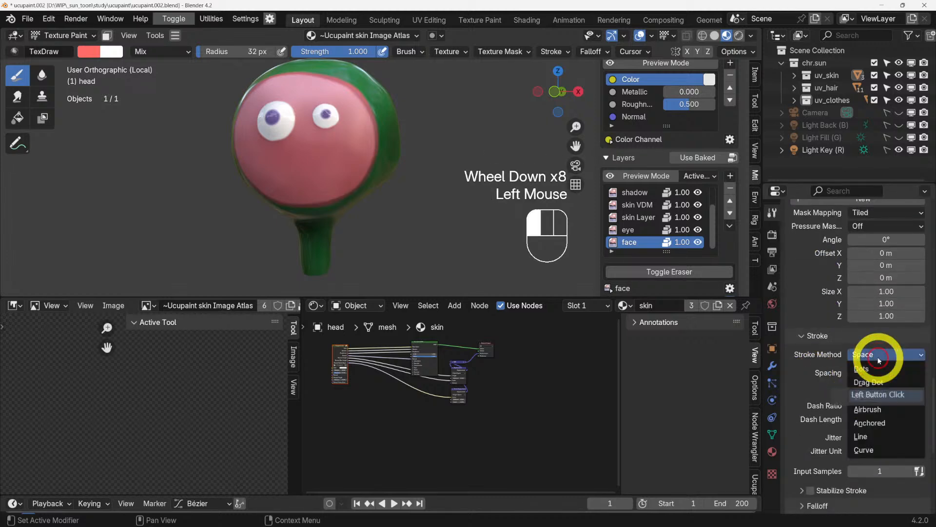
left_click(892, 427)
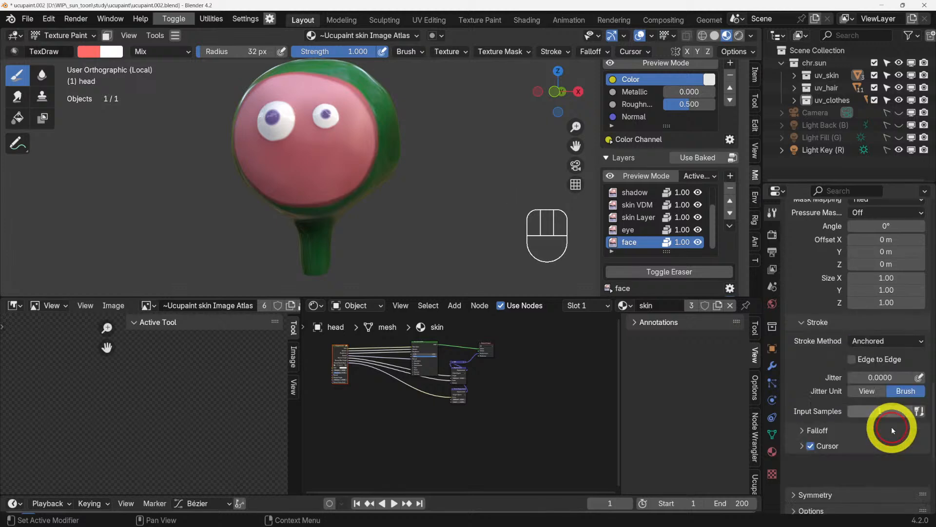
scroll(375, 195, "down", 3)
- Change the brush's primary colour to light blue for painting on the head
middle_click_drag(378, 202, 372, 197)
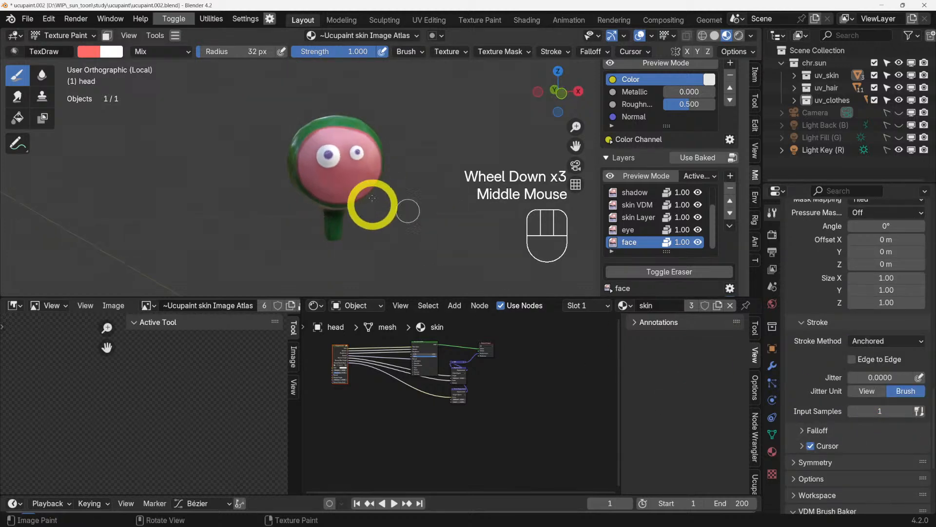
left_click(94, 54)
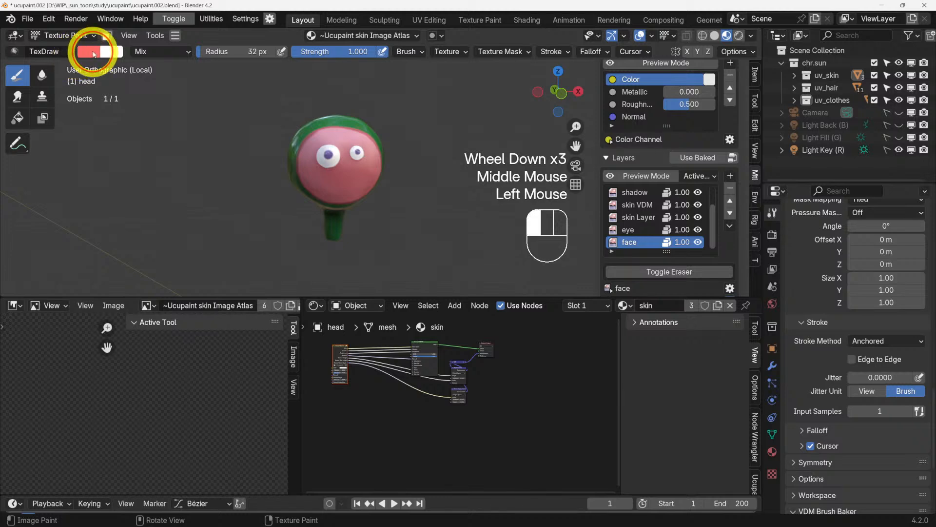
left_click(157, 86)
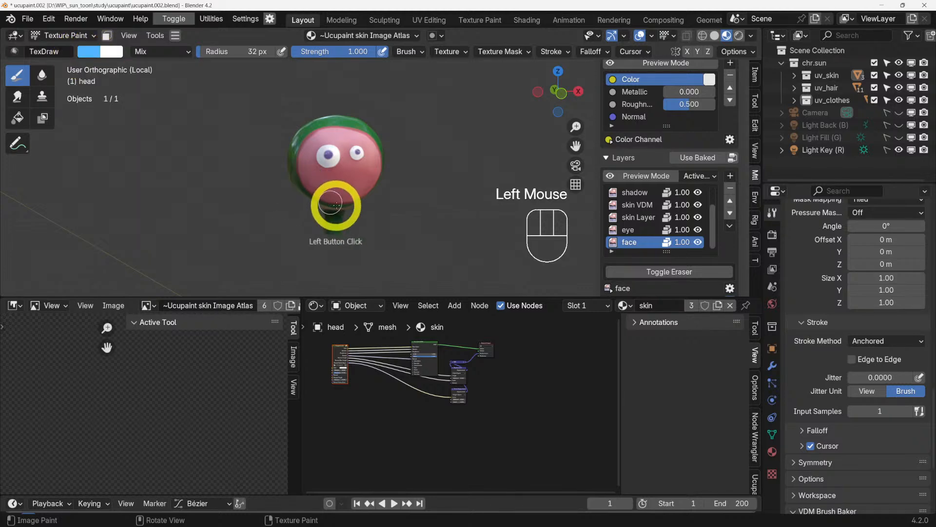
scroll(336, 205, "up", 2)
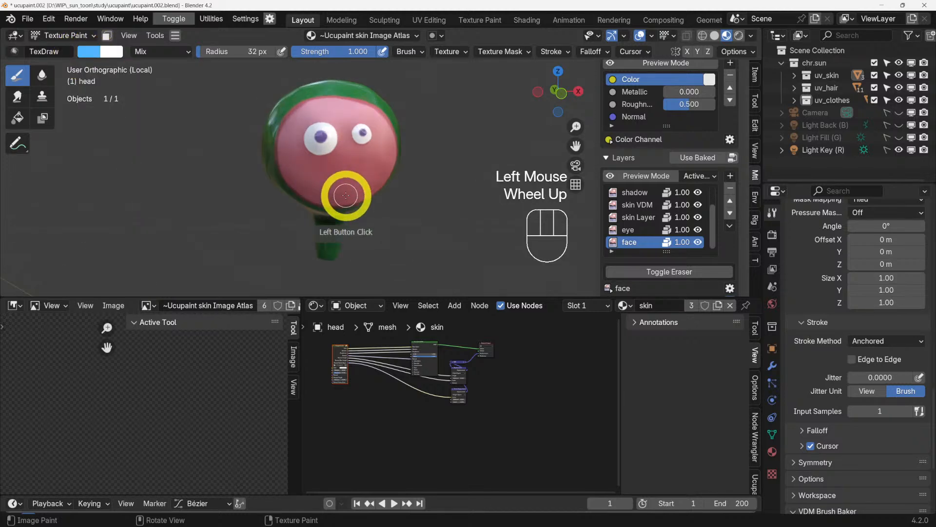
- Add a new 1024 × 1024 image layer named skin Layer 1 on the Color channel with Mix blending
left_click(730, 176)
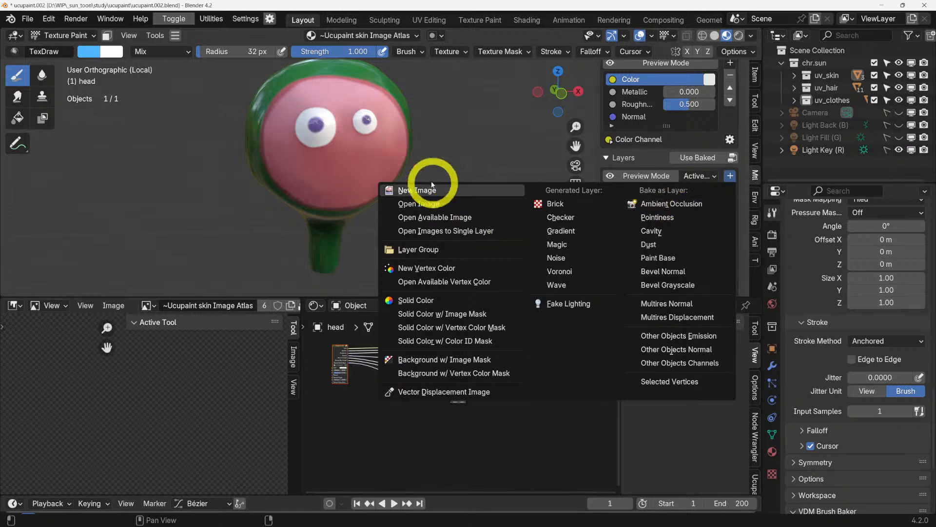
left_click(419, 191)
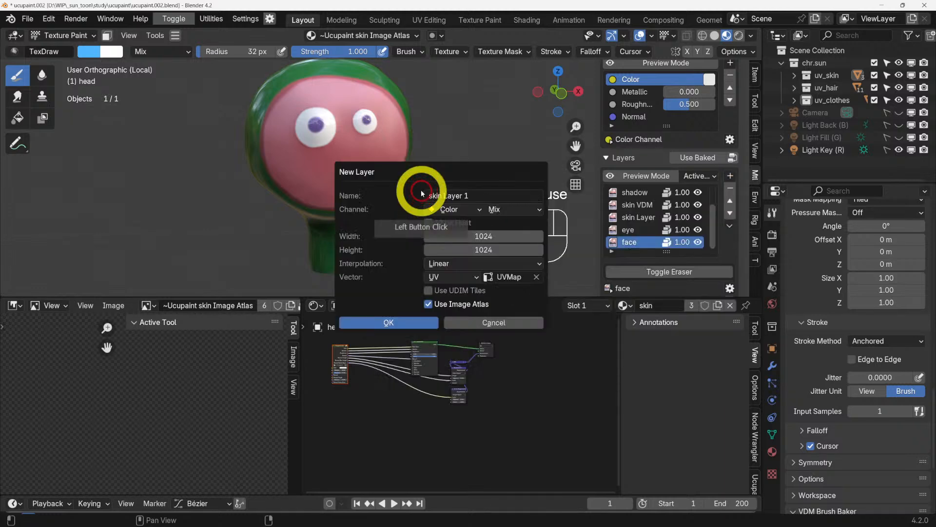
left_click(406, 325)
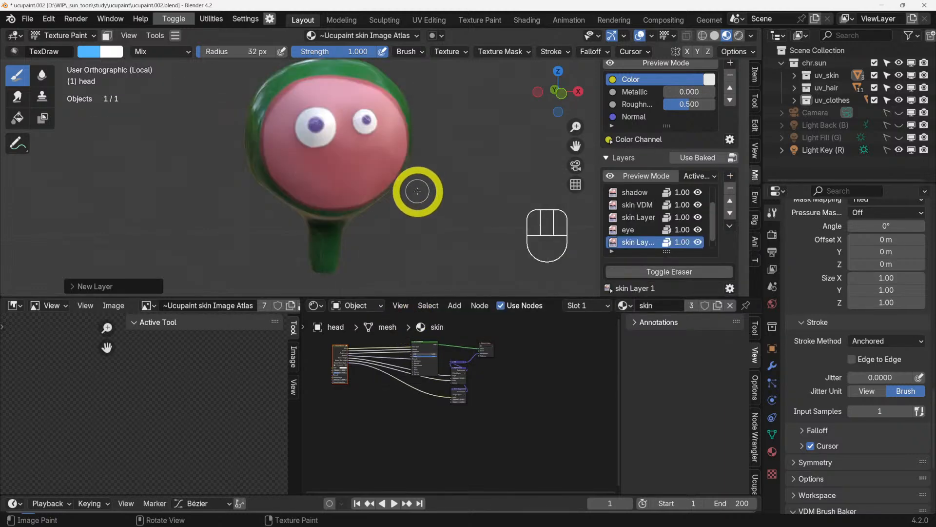
- Stamp the blue noise texture across the face, undo it, and stamp it again around the smaller eye
middle_click_drag(420, 194, 419, 234, "shift")
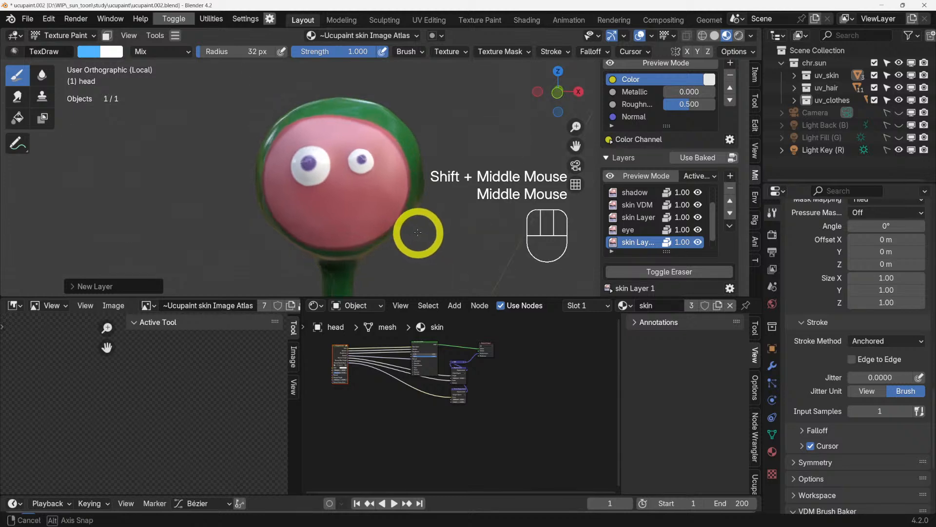
mouse_move(293, 144)
left_mouse_down()
mouse_move(355, 199)
mouse_move(414, 229)
mouse_move(368, 198)
left_mouse_up()
middle_click_drag(367, 199, 446, 218)
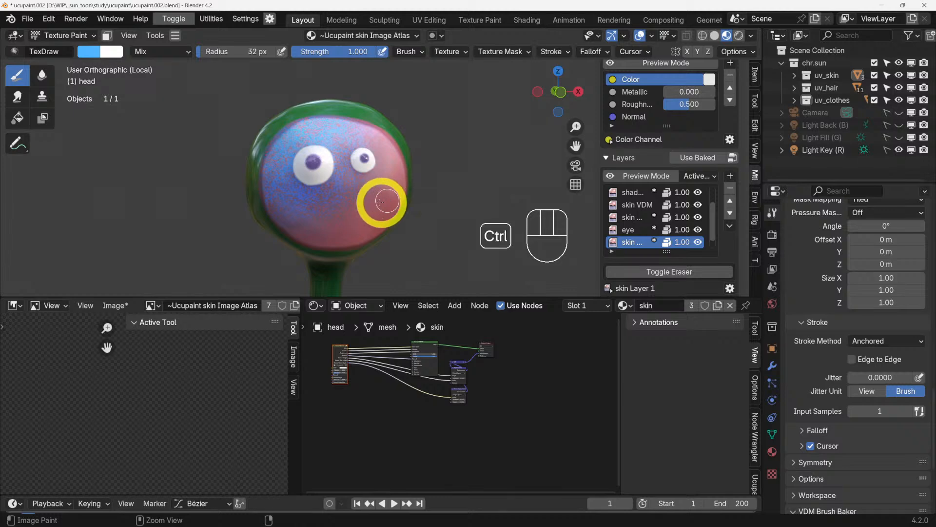
key("ctrl+z")
mouse_move(375, 183)
left_mouse_down()
mouse_move(408, 209)
mouse_move(433, 156)
mouse_move(443, 195)
mouse_move(437, 262)
mouse_move(351, 277)
mouse_move(396, 284)
left_mouse_up()
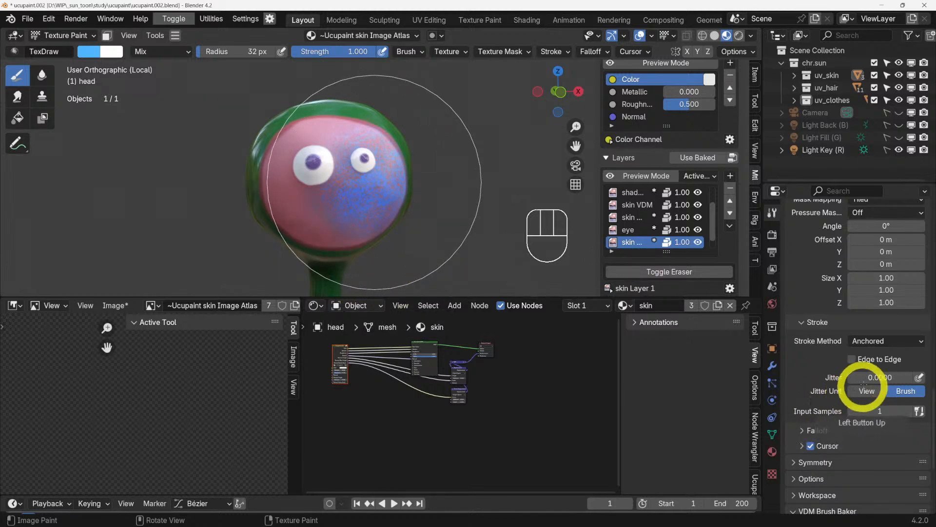
- Assign the grunge texture Texture.001 to the brush and stamp it in blue beside the larger eye
scroll(885, 313, "up", 3)
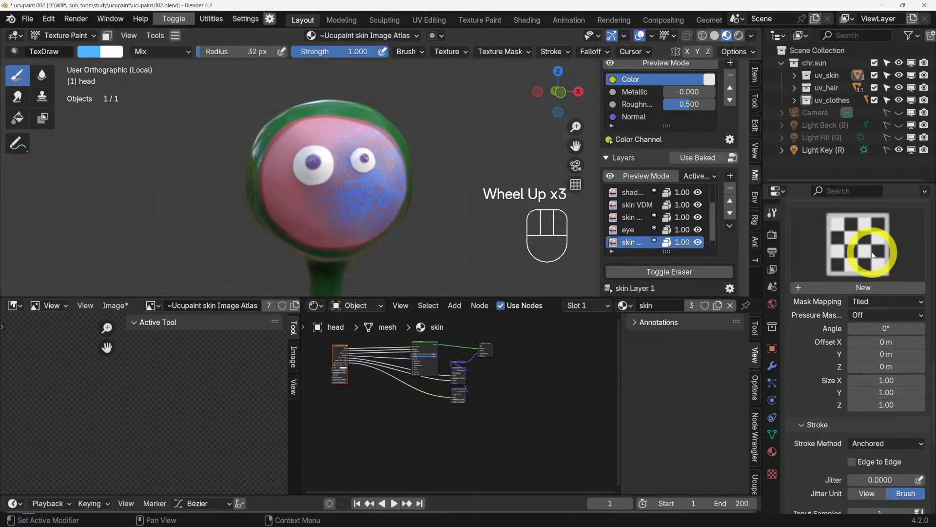
scroll(873, 254, "up", 7)
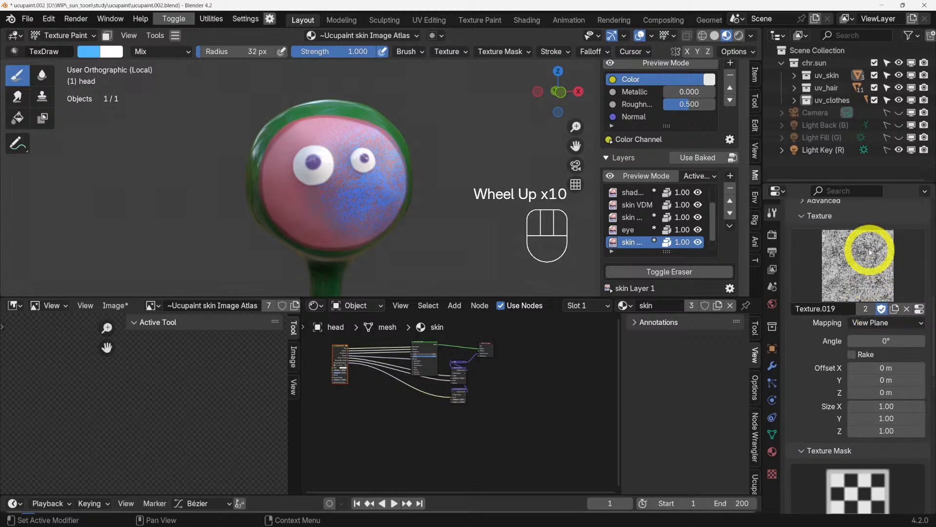
scroll(870, 252, "up", 1)
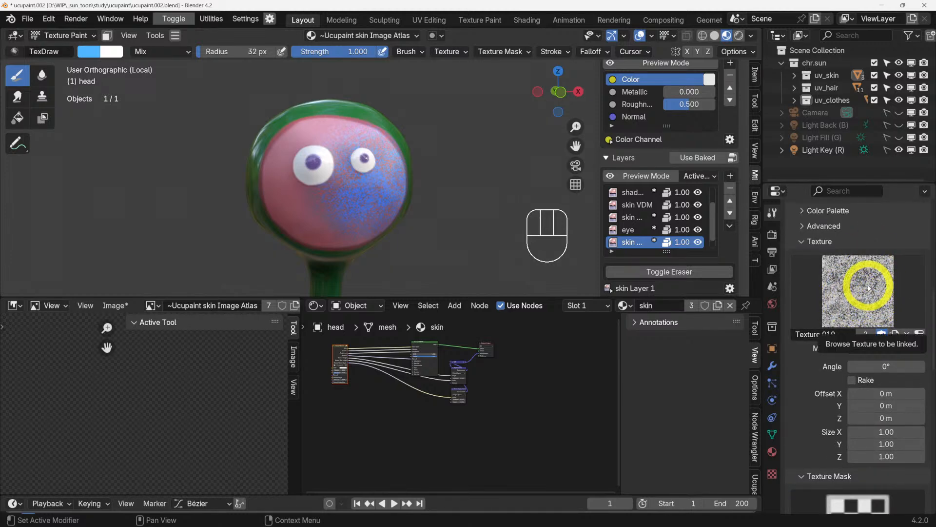
left_click(869, 288)
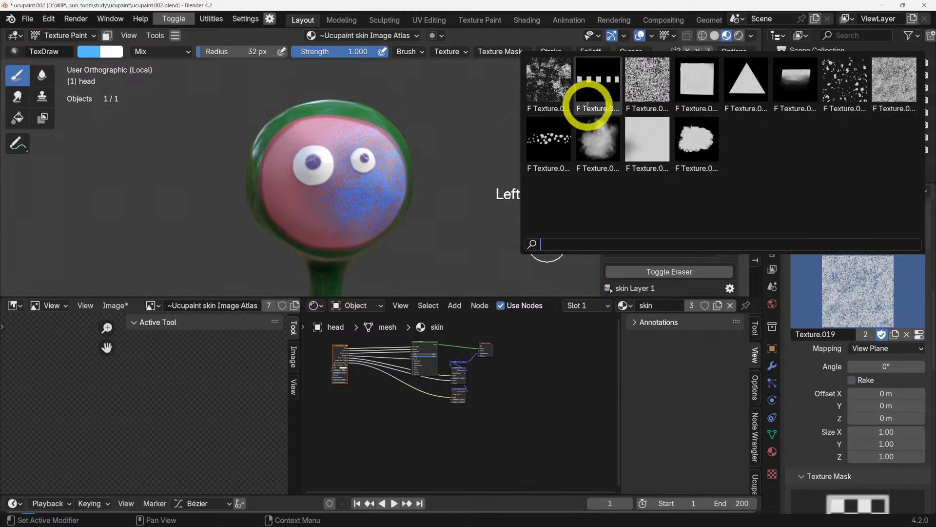
left_click(556, 92)
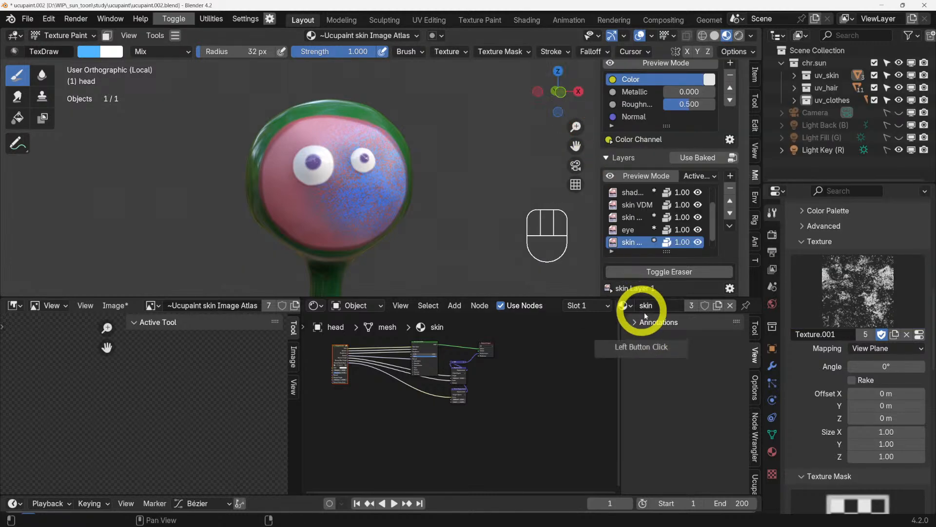
left_click_drag(278, 183, 335, 239)
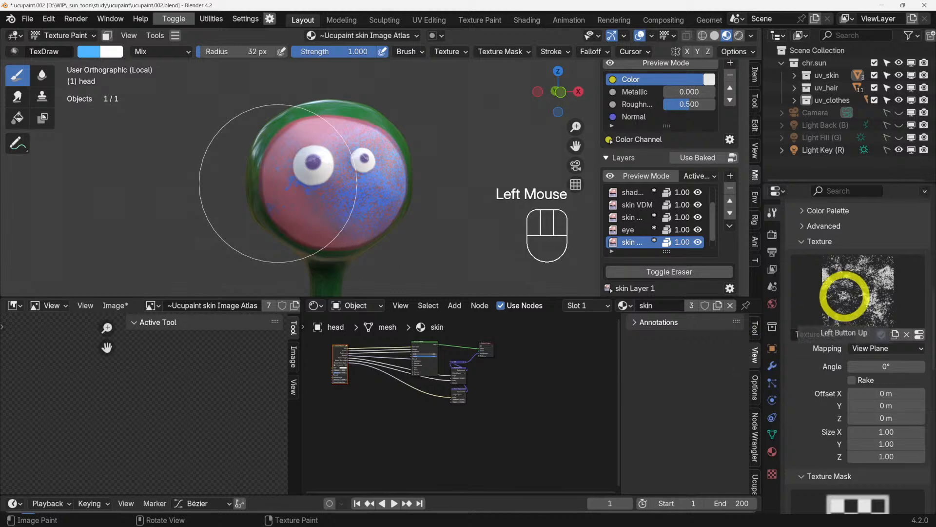
- Assign the dotted texture Texture.020 to the brush and set the colour to dark yellow with hue 0.123 and saturation 0.816
left_click(843, 288)
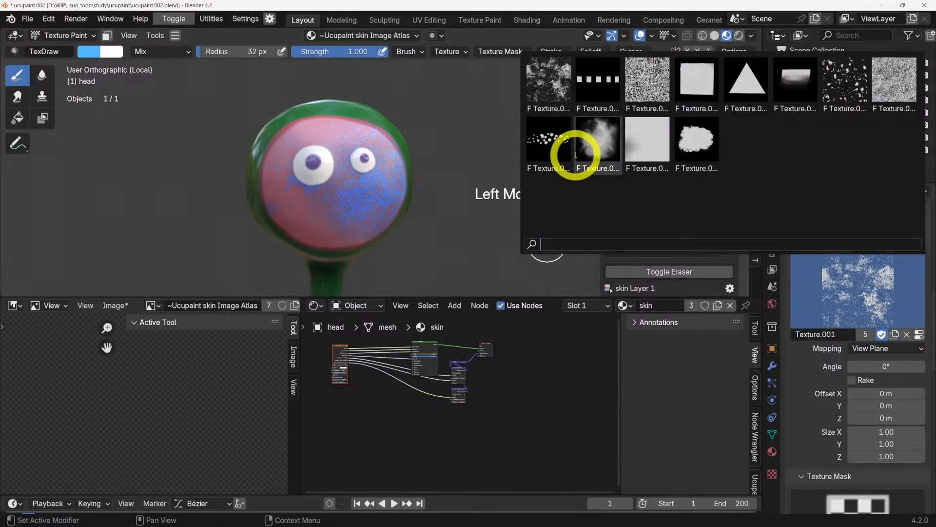
left_click(552, 141)
left_click(235, 67)
left_click(92, 59)
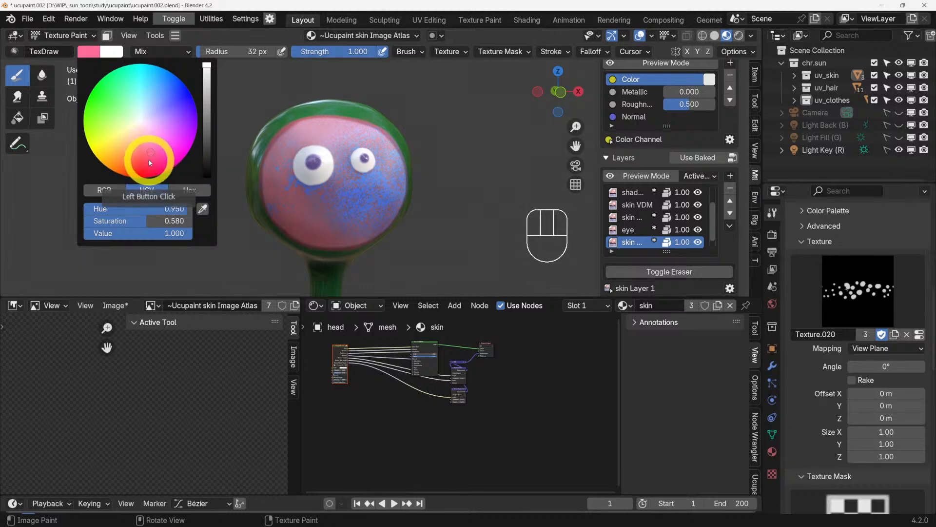
left_click(103, 161)
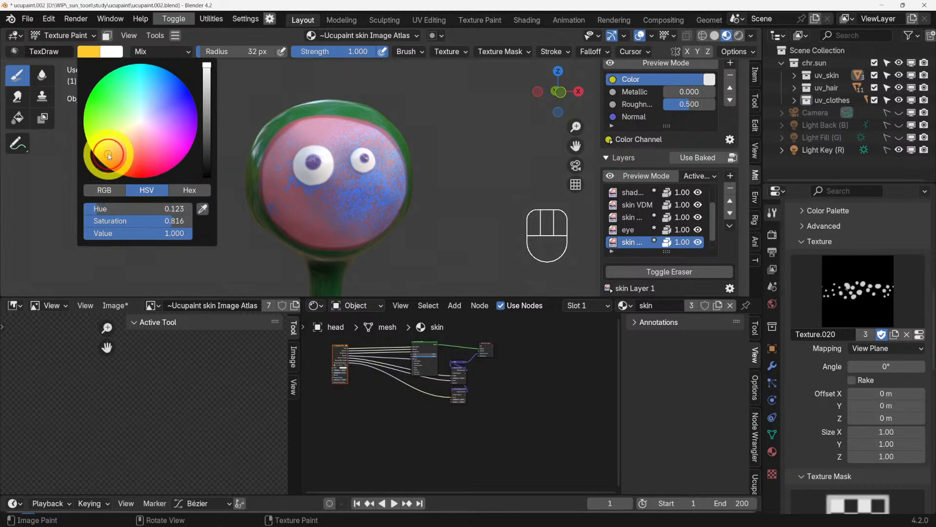
left_click(205, 122)
- Try stamping the dotted texture in dark yellow below the eyes and undo the stamp
left_click(277, 203)
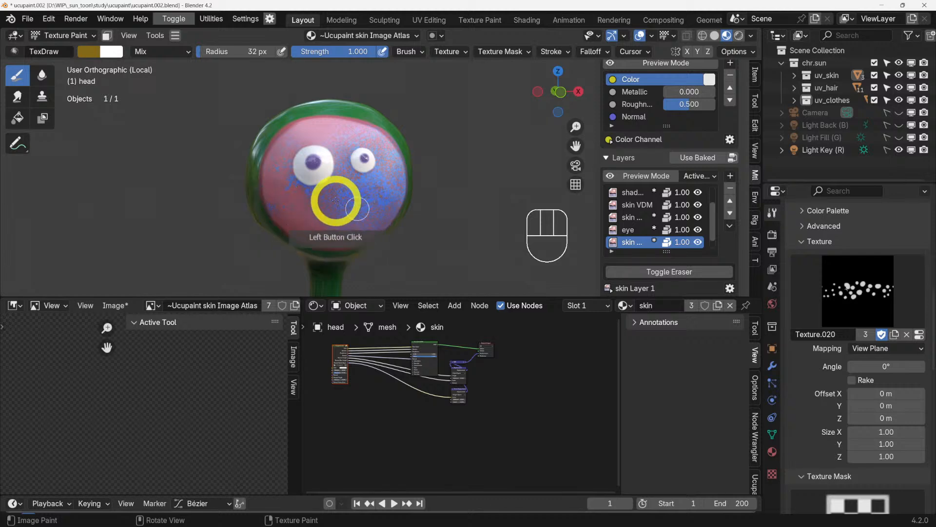
mouse_move(328, 195)
left_mouse_down()
mouse_move(376, 215)
mouse_move(397, 203)
mouse_move(397, 146)
mouse_move(403, 163)
mouse_move(412, 147)
mouse_move(408, 184)
mouse_move(395, 194)
mouse_move(403, 232)
left_mouse_up()
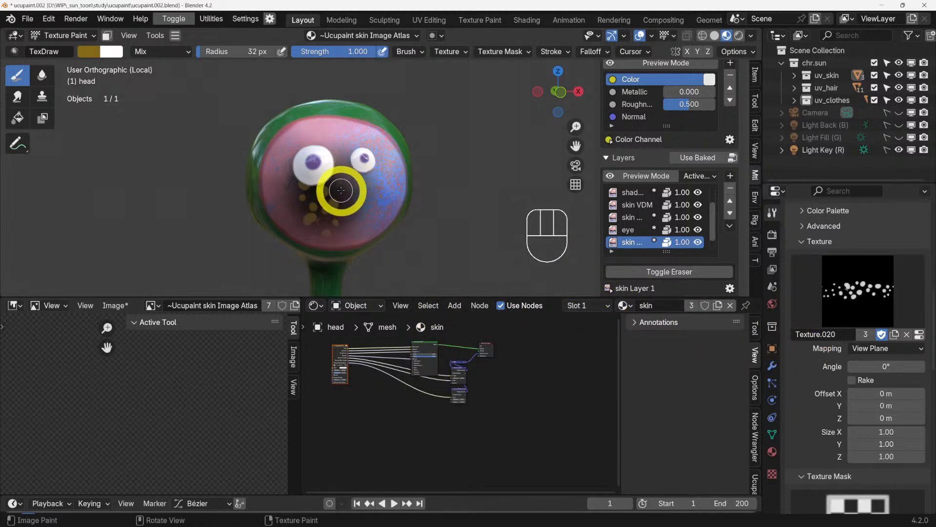
key("ctrl+z")
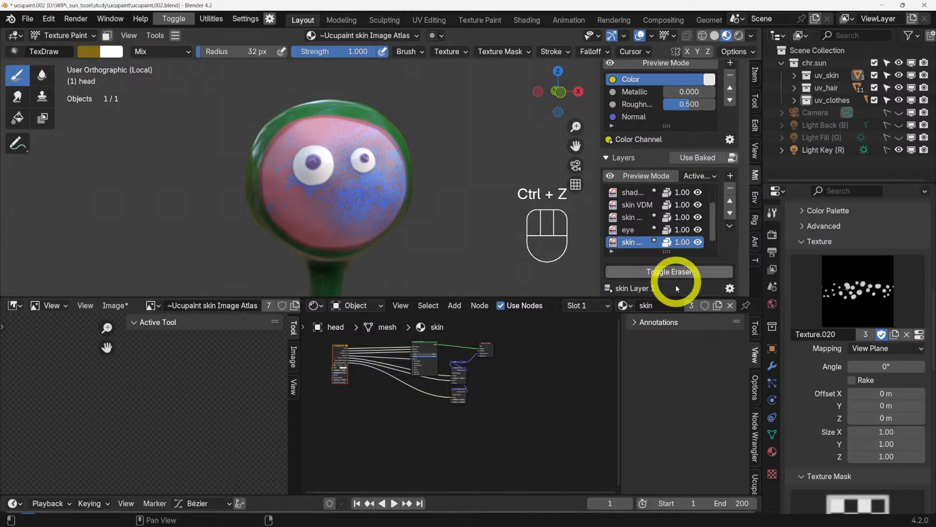
- Set the dotted brush texture's mapping to Stencil and try an anchored stamp on the face
left_click(878, 348)
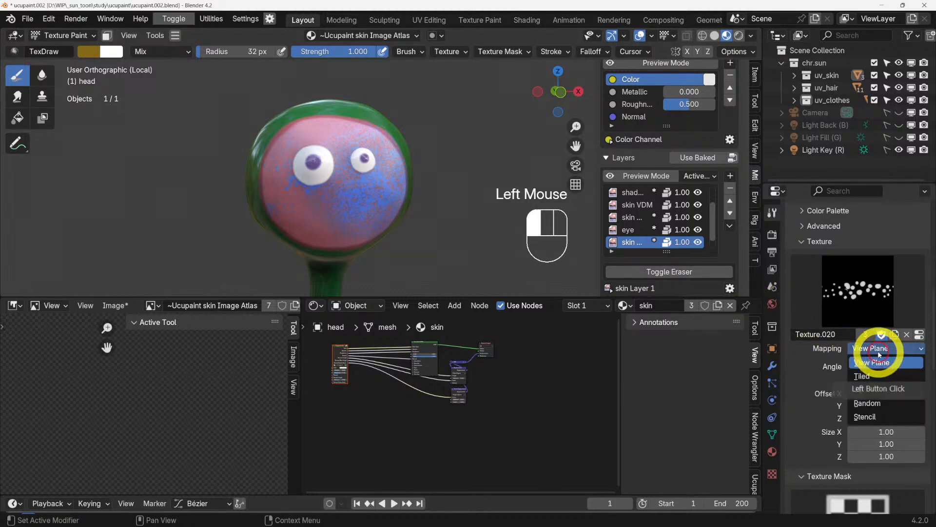
left_click(873, 419)
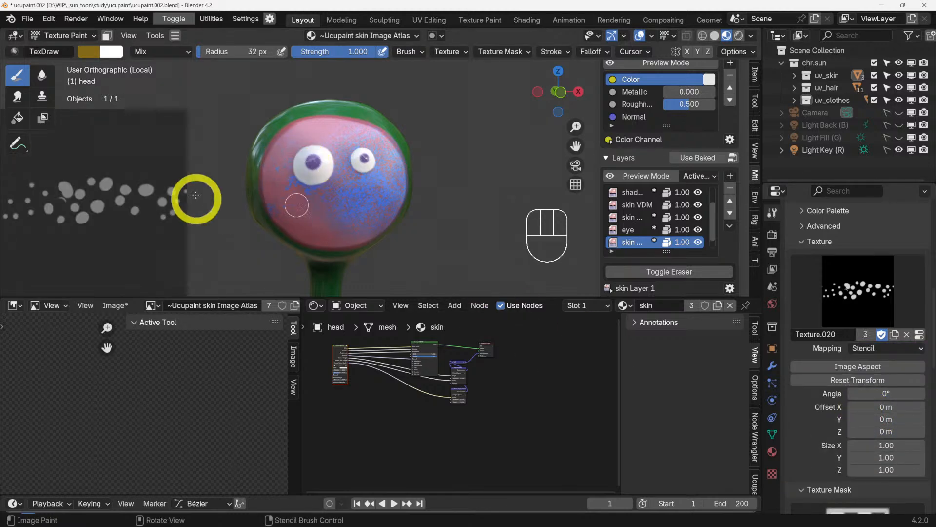
mouse_move(298, 171)
left_mouse_down()
mouse_move(359, 236)
mouse_move(343, 225)
left_mouse_up()
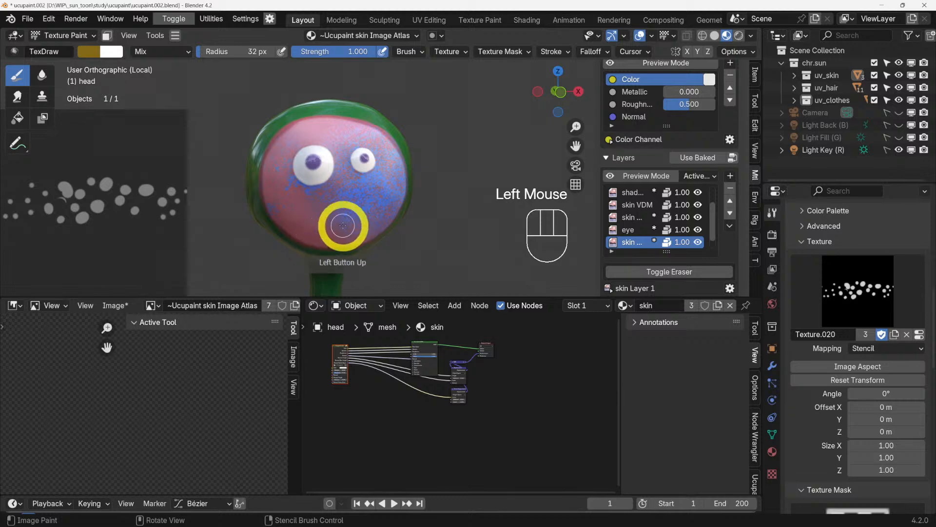
- Set the stencil texture's Offset X to -1.1 m and try another anchored stamp on the face
middle_click_drag(125, 203, 85, 205, "shift")
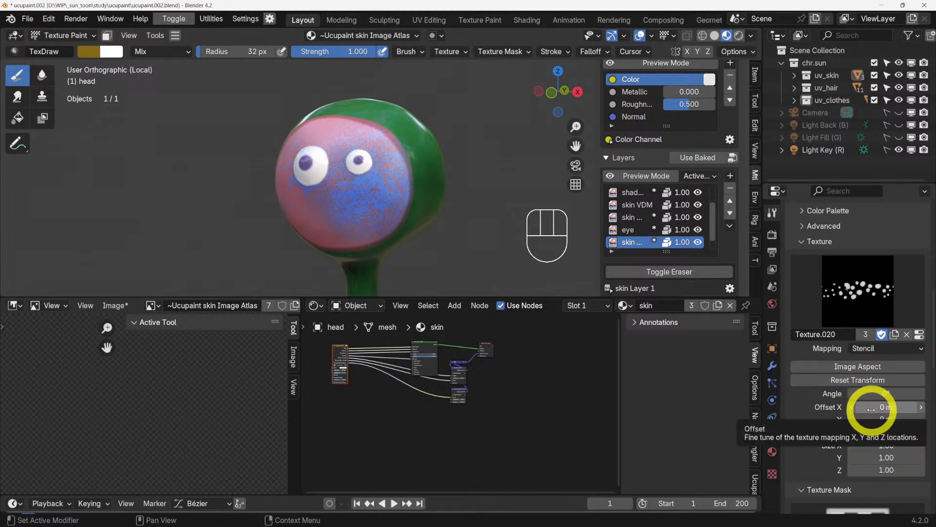
left_click_drag(873, 408, 849, 396)
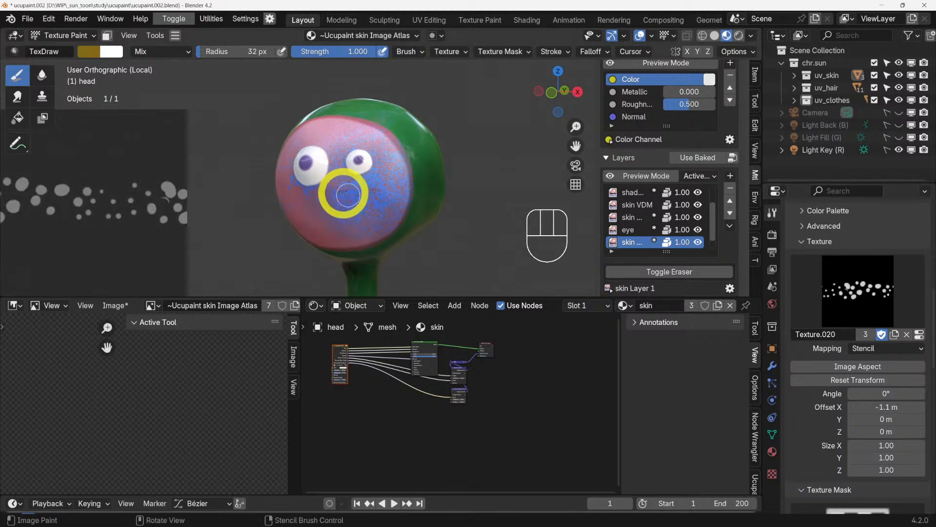
mouse_move(344, 193)
left_mouse_down()
mouse_move(450, 242)
mouse_move(502, 244)
left_mouse_up()
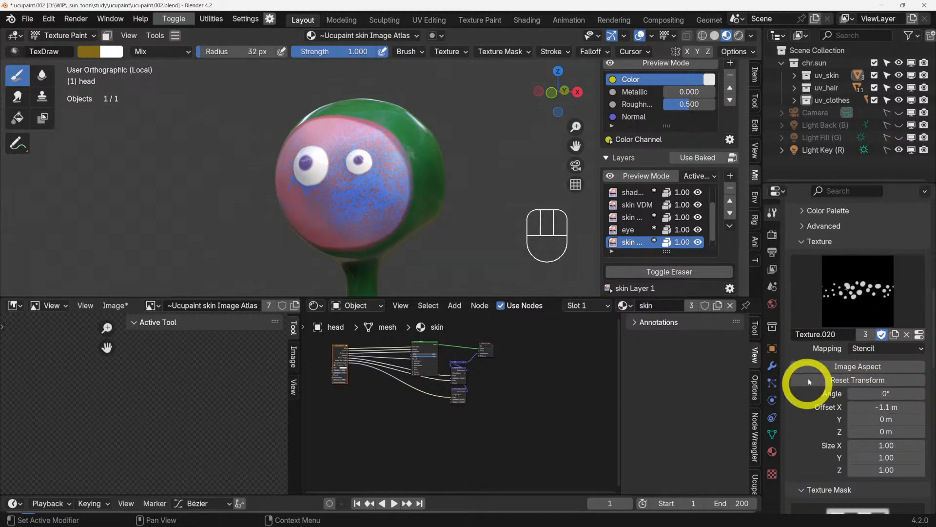
scroll(868, 444, "down", 4)
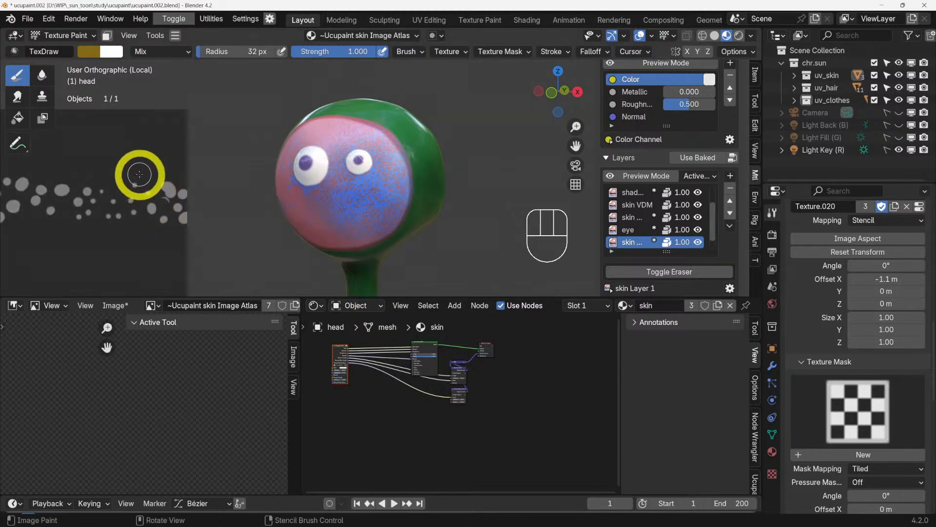
- Stamp the dotted stencil texture in dark yellow onto the face where it lies under the stencil overlay
middle_click_drag(139, 173, 152, 219, "alt")
mouse_move(168, 195)
left_mouse_down()
mouse_move(184, 261)
mouse_move(300, 232)
left_mouse_up()
middle_click_drag(199, 203, 248, 220, "shift")
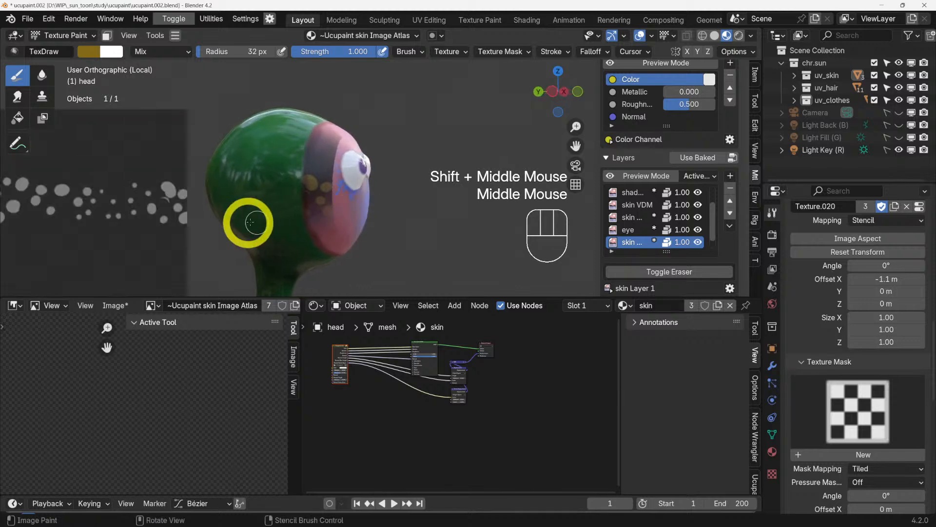
scroll(258, 242, "down", 3)
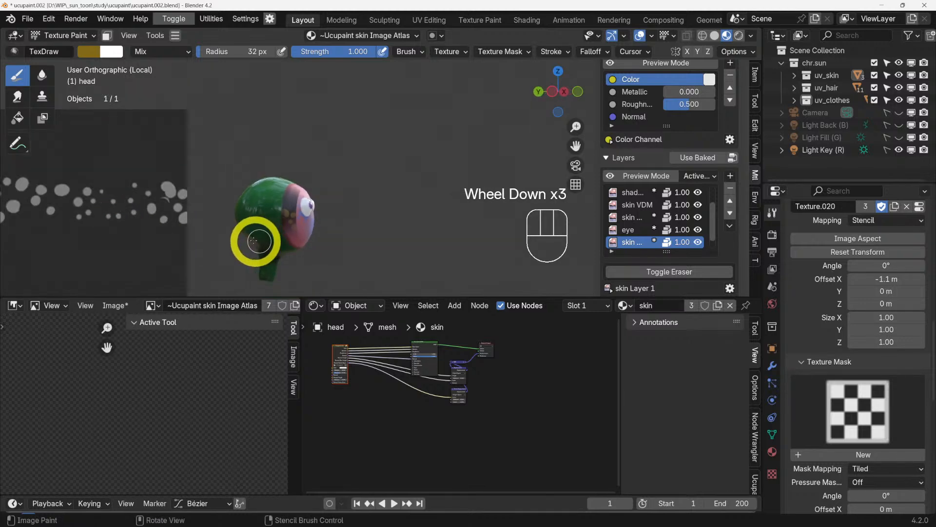
middle_click_drag(272, 233, 88, 219, "shift")
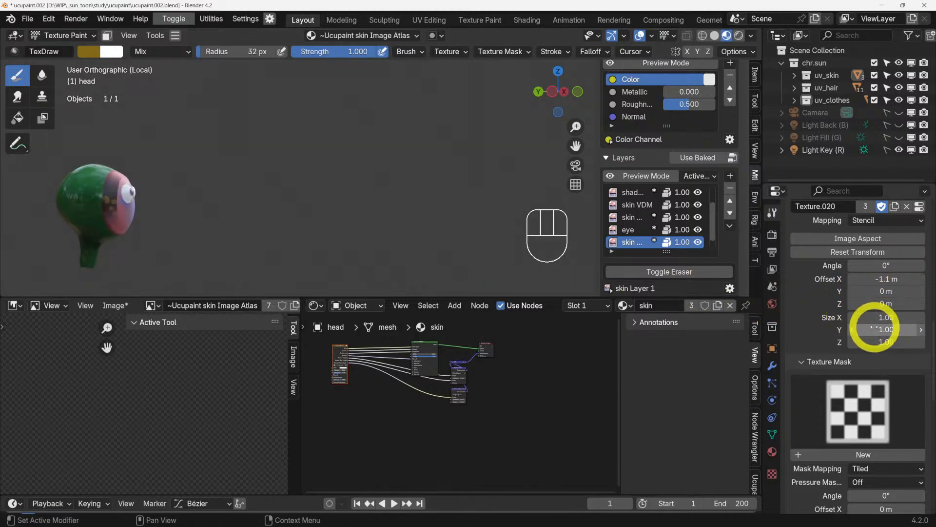
- Try stencil texture sizes of 6.70 in X, 7.60 in Y and 8.80 in Z
left_click_drag(877, 318, 366, 247)
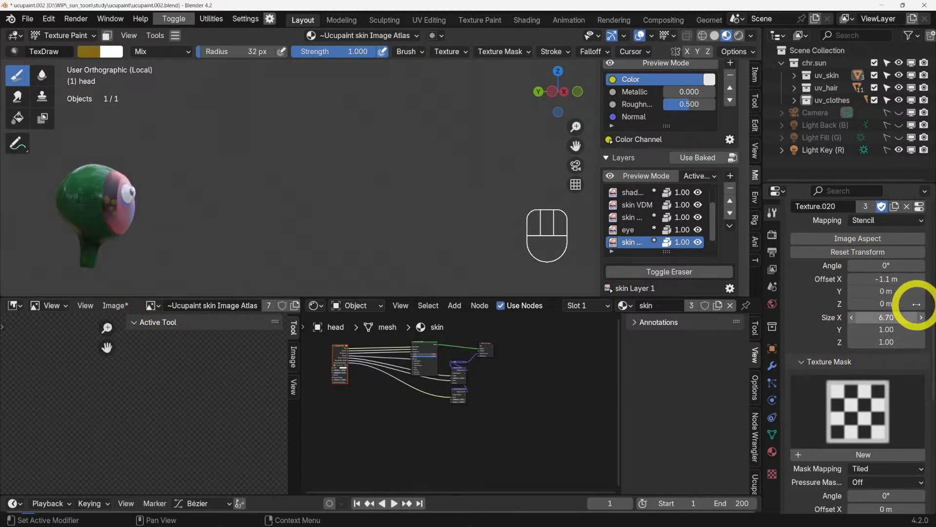
left_click(862, 250)
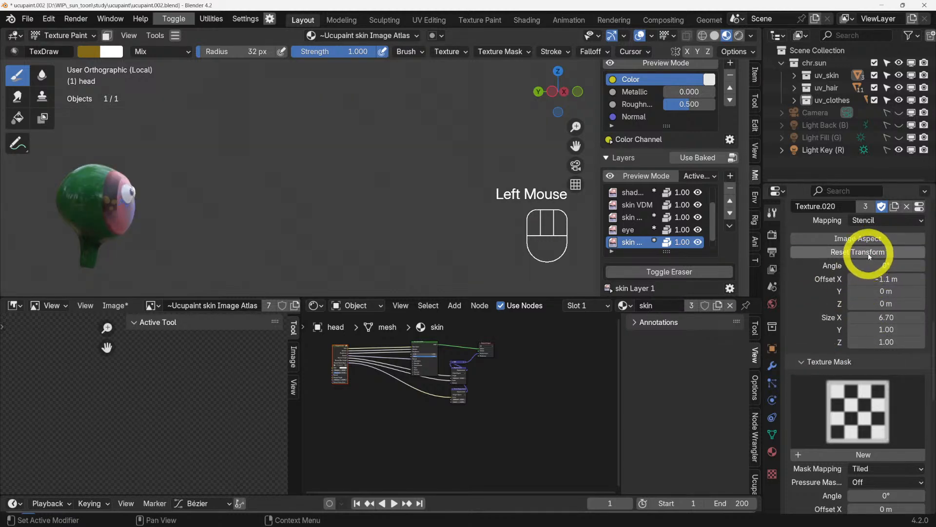
left_click(870, 252)
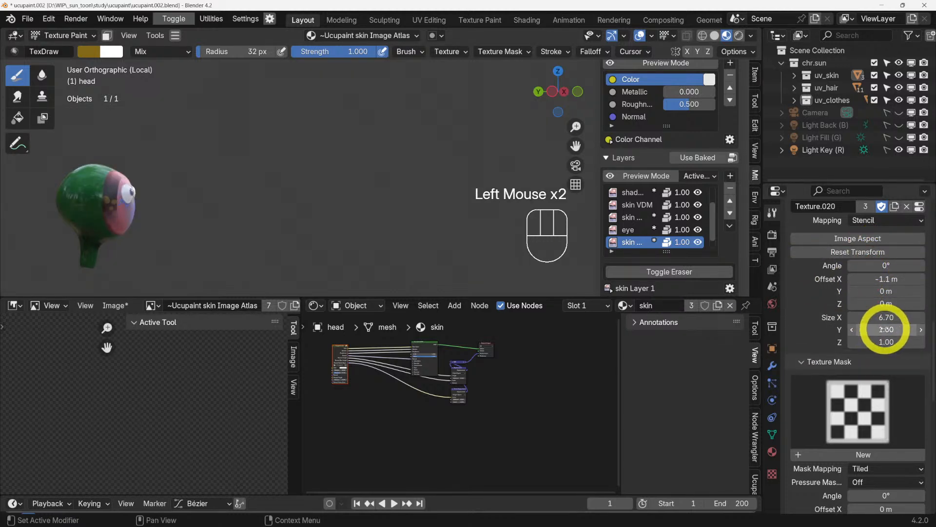
mouse_move(886, 330)
left_mouse_down()
mouse_move(147, 323)
mouse_move(883, 329)
mouse_move(887, 342)
mouse_move(150, 341)
mouse_move(818, 324)
mouse_move(887, 341)
left_mouse_up()
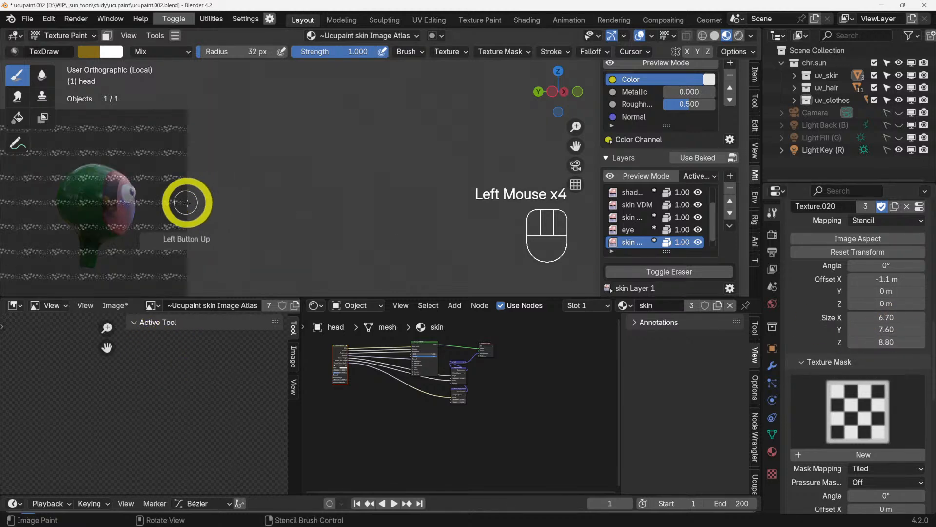
- Set the stencil texture's size back to 1.00 on all three axes
left_click(893, 318)
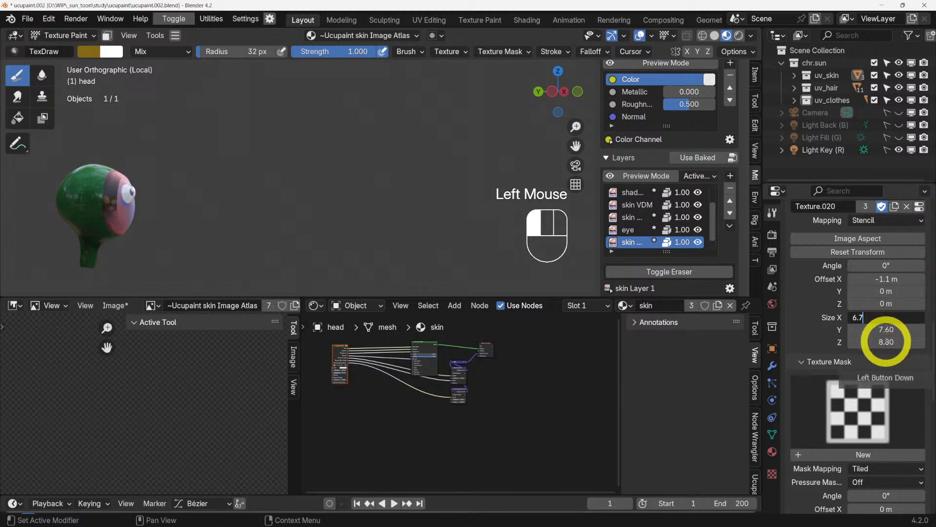
left_click(887, 341)
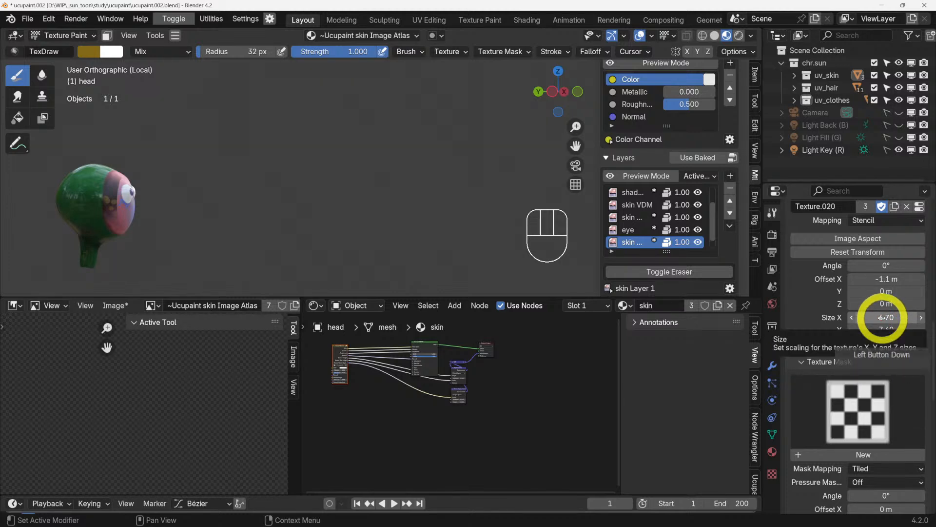
left_click_drag(886, 317, 886, 343)
type("1")
key("Return")
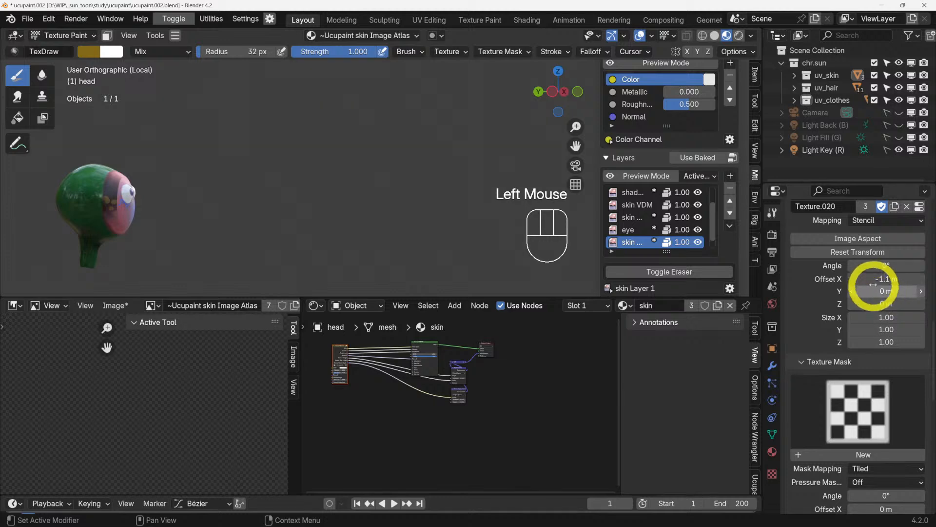
- Set the stencil texture's Offset X to -5.1 m, Offset Y to 4.8 m and Angle to 3°
left_click_drag(884, 279, 874, 294)
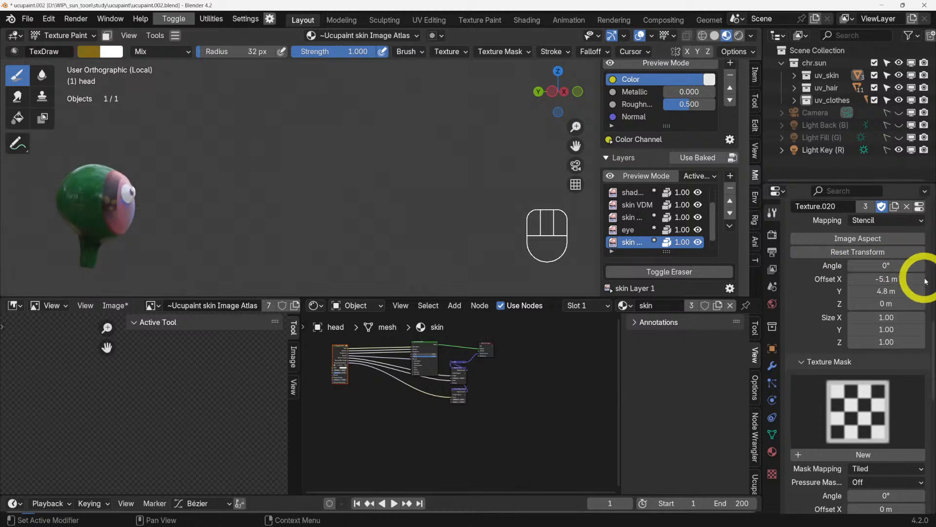
left_click_drag(880, 266, 460, 228)
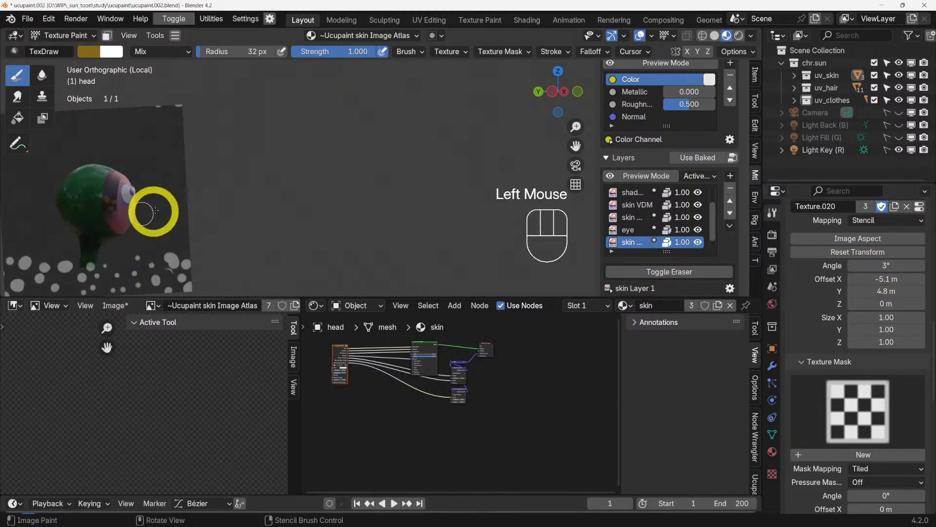
- Enlarge the 3D viewport and make an anchored stamp on the side of the head with the dotted stencil
scroll(183, 214, "down", 3)
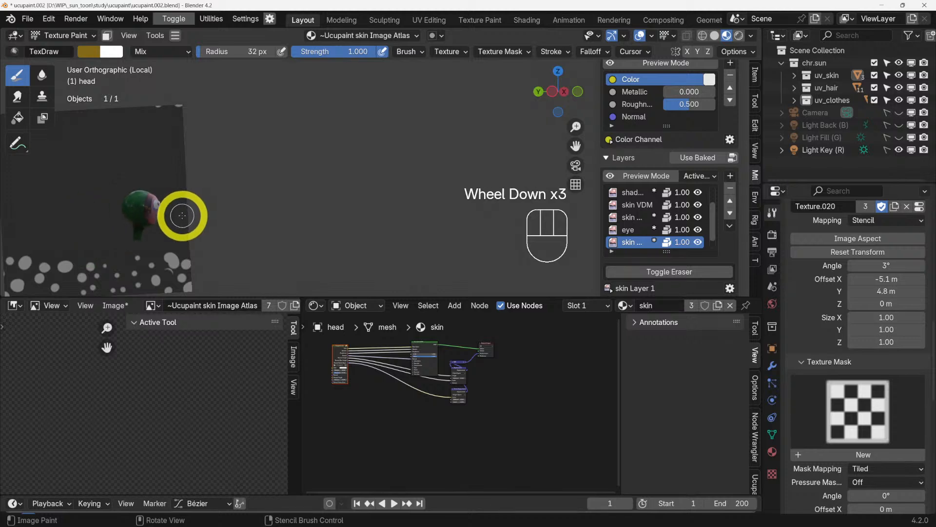
scroll(266, 224, "up", 2)
middle_click_drag(286, 234, 264, 224, "shift")
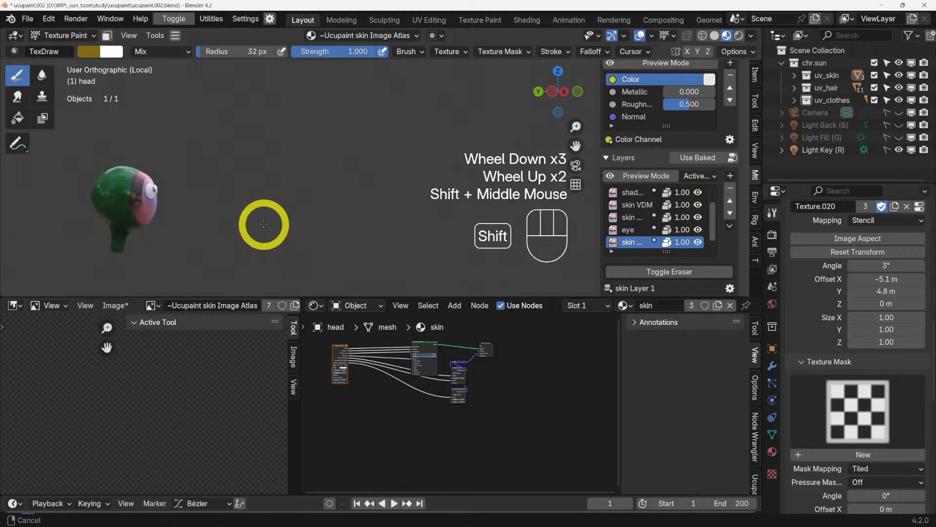
left_click_drag(252, 297, 247, 372)
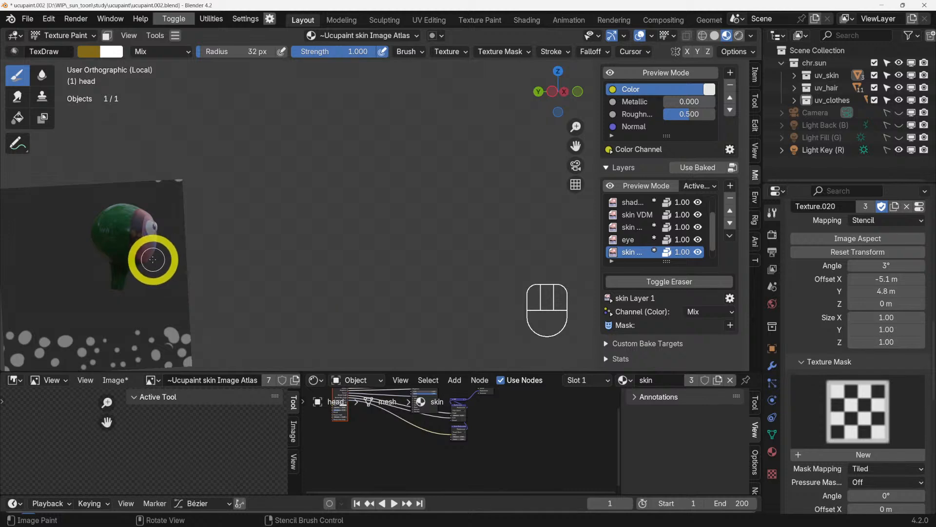
middle_click_drag(151, 263, 214, 341)
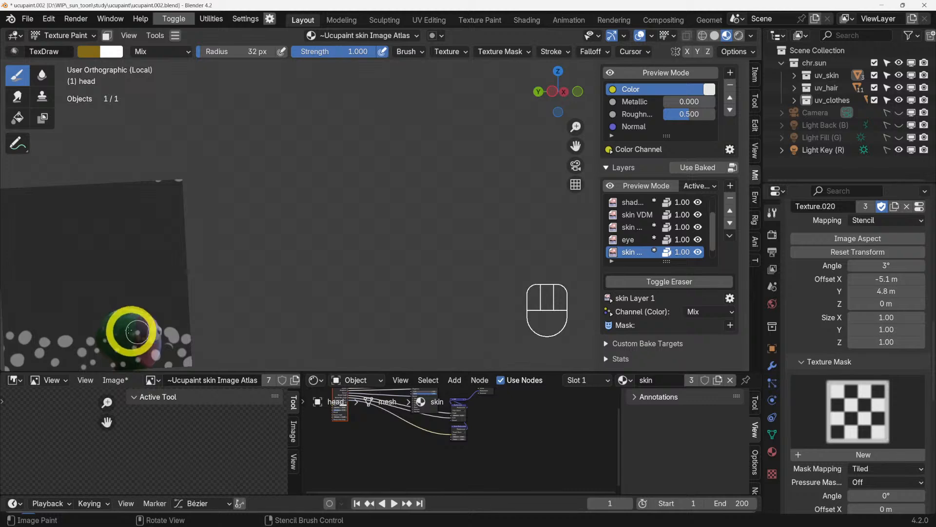
left_click_drag(153, 333, 158, 342)
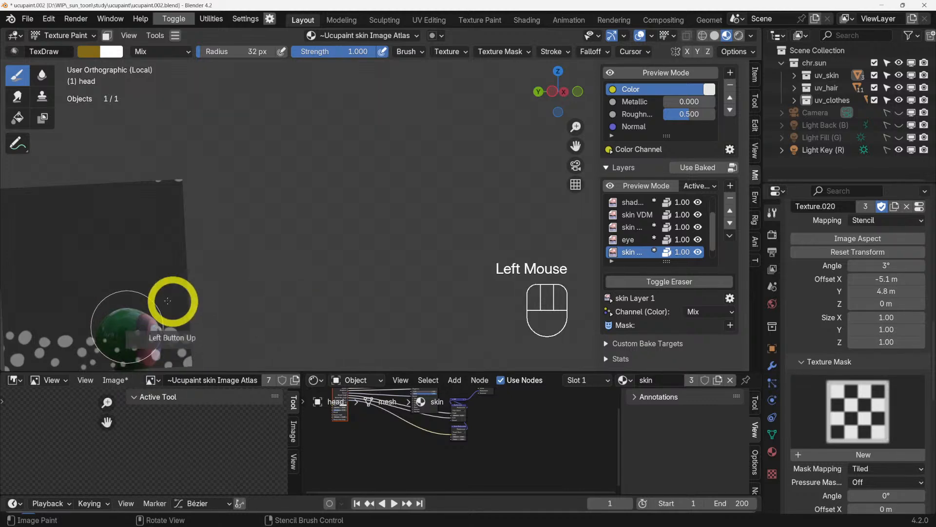
- Make an anchored stamp through the dotted stencil across the front of the face around the eyes
middle_click_drag(158, 302, 292, 230, "shift")
middle_click_drag(312, 288, 125, 376)
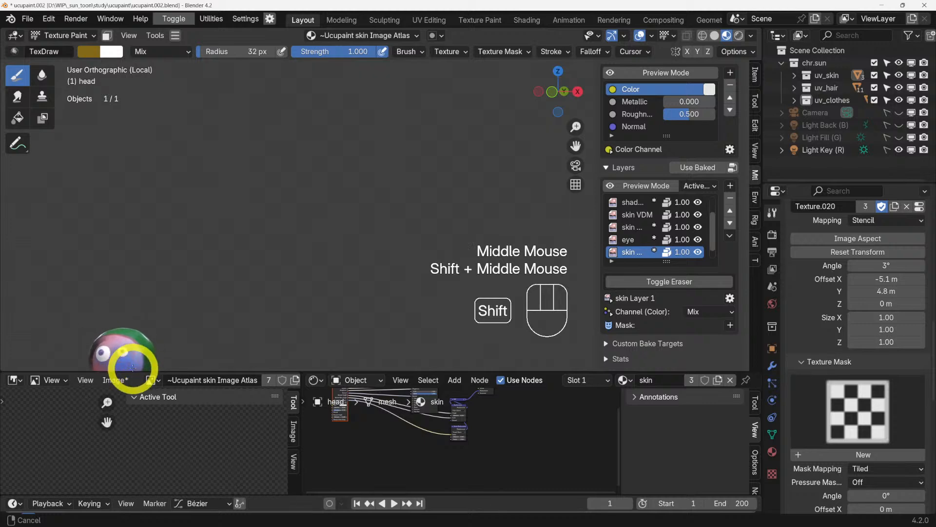
mouse_move(139, 359)
left_mouse_down()
mouse_move(125, 345)
mouse_move(167, 366)
mouse_move(105, 344)
mouse_move(66, 356)
mouse_move(127, 336)
left_mouse_up()
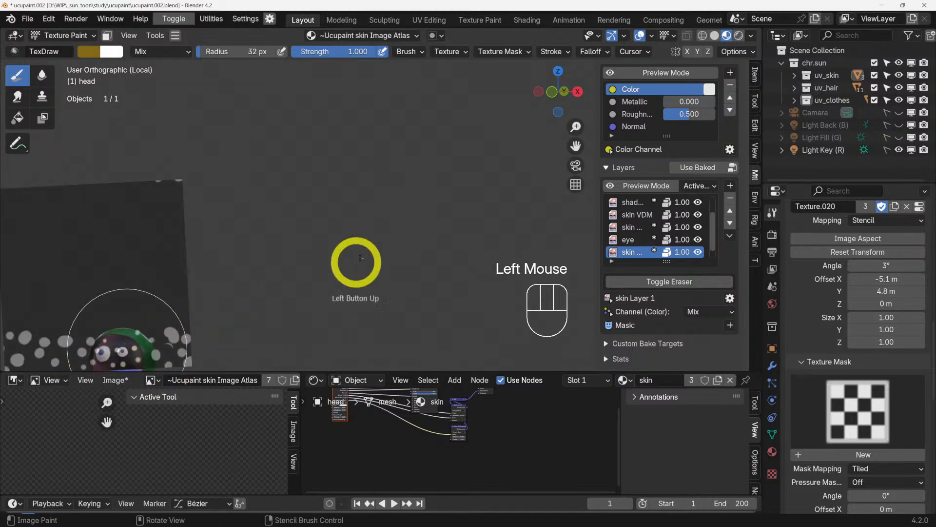
middle_click_drag(356, 265, 417, 208, "shift")
middle_click_drag(377, 284, 399, 282)
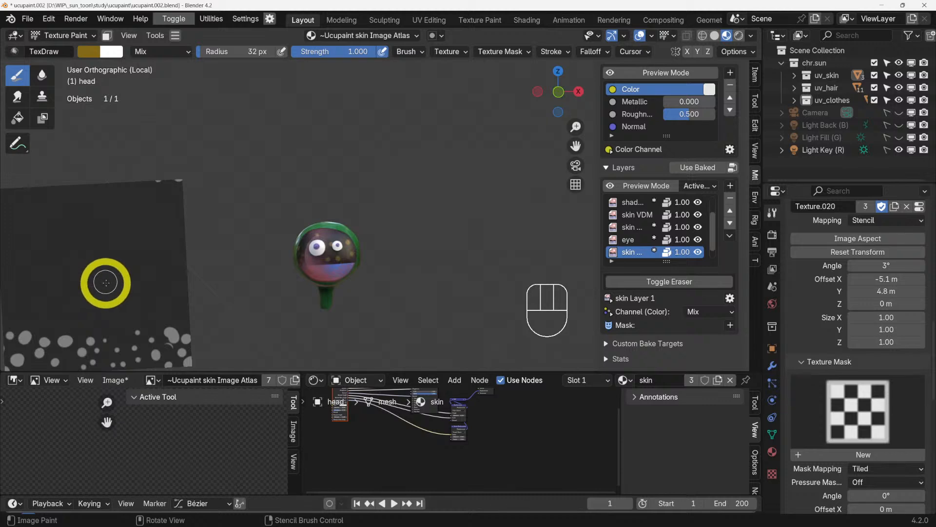
- Place the stencil overlay so its dots cover the lower face, enlarge it slightly and rotate it to 358°
right_click_drag(104, 278, 305, 263)
right_click_drag(358, 207, 363, 199)
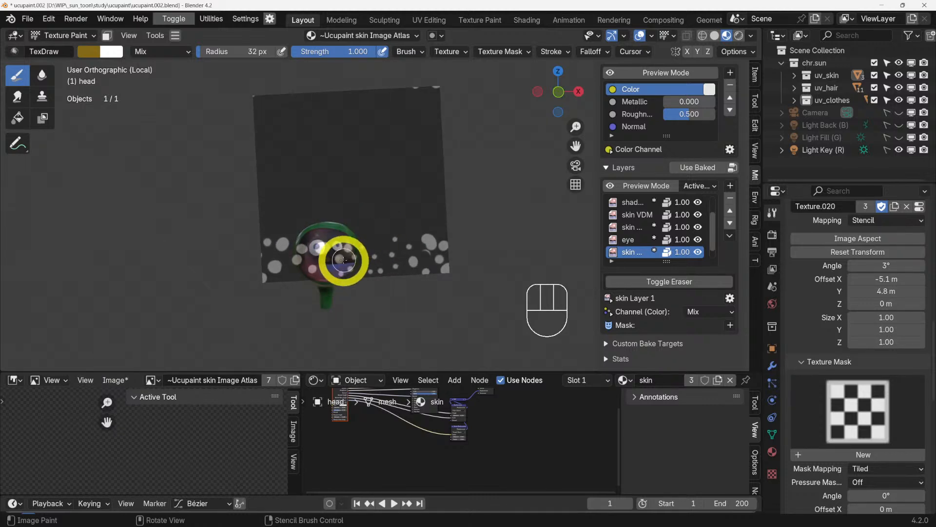
scroll(343, 260, "up", 3)
right_click_drag(377, 245, 403, 258)
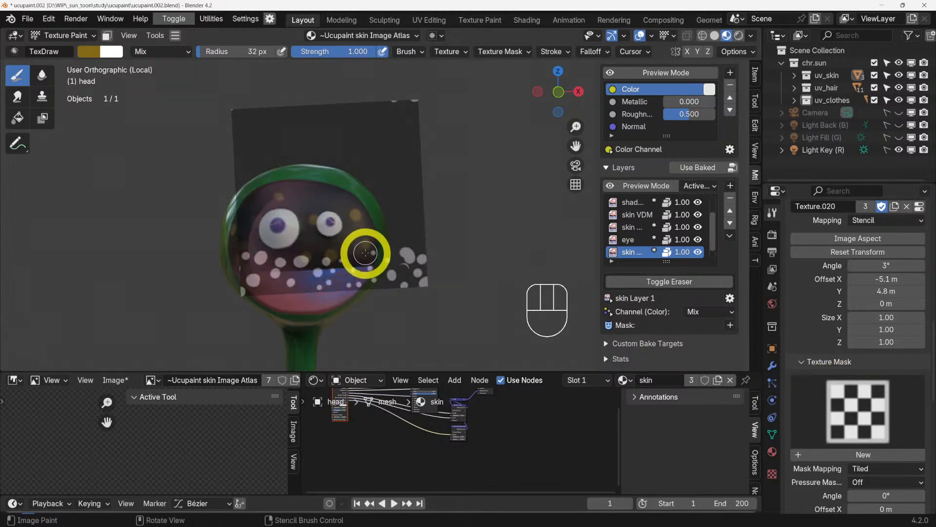
middle_click_drag(365, 253, 334, 257, "shift")
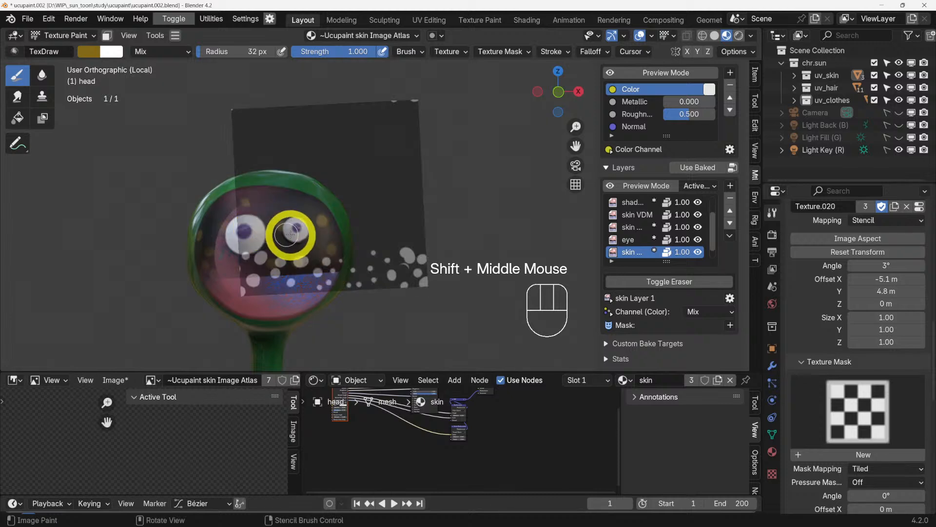
right_click_drag(315, 235, 359, 236)
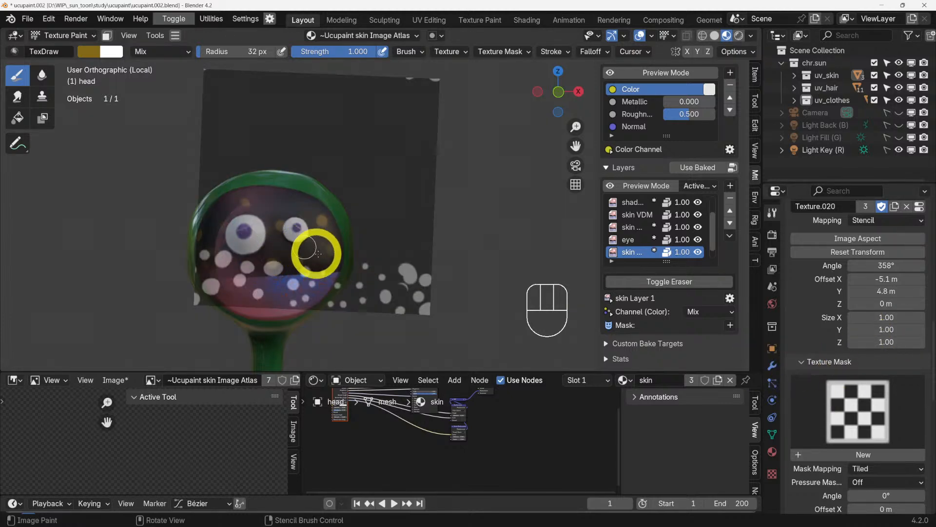
- Change the brush's stroke method to Space and paint the dark yellow dots over the face through the stencil
middle_click_drag(304, 263, 209, 141)
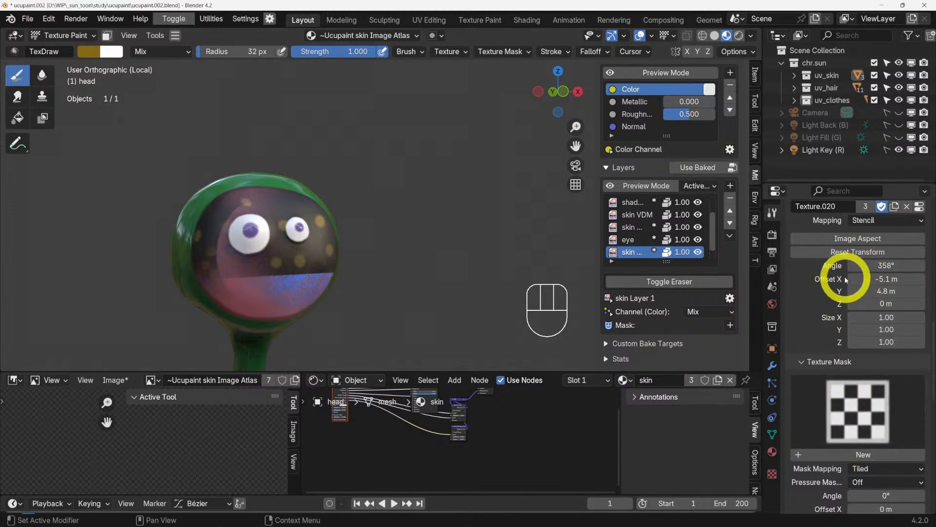
scroll(845, 279, "up", 5)
scroll(846, 280, "up", 6)
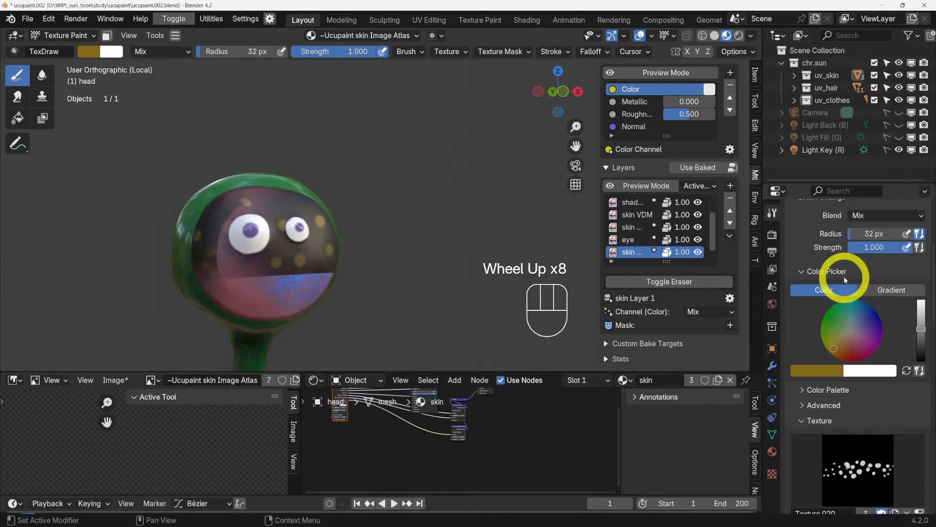
scroll(845, 280, "down", 4)
scroll(846, 282, "down", 8)
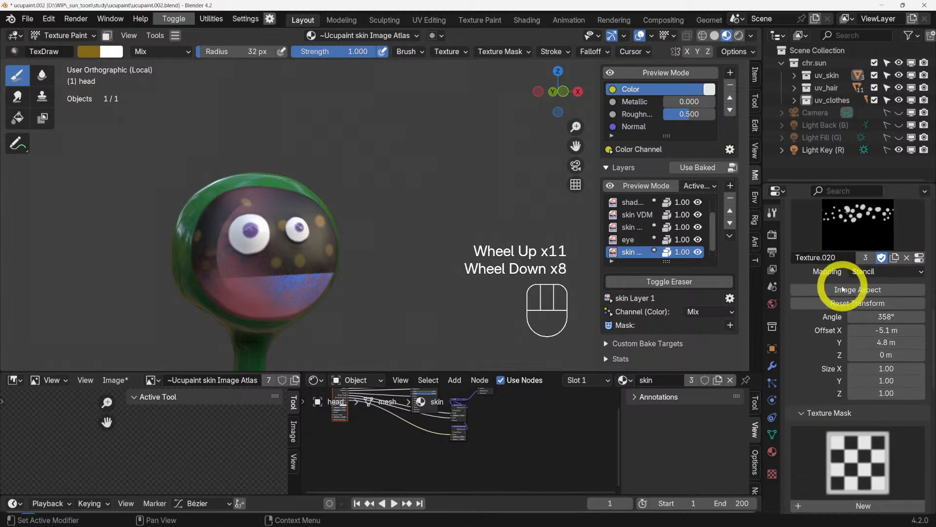
scroll(843, 311, "down", 2)
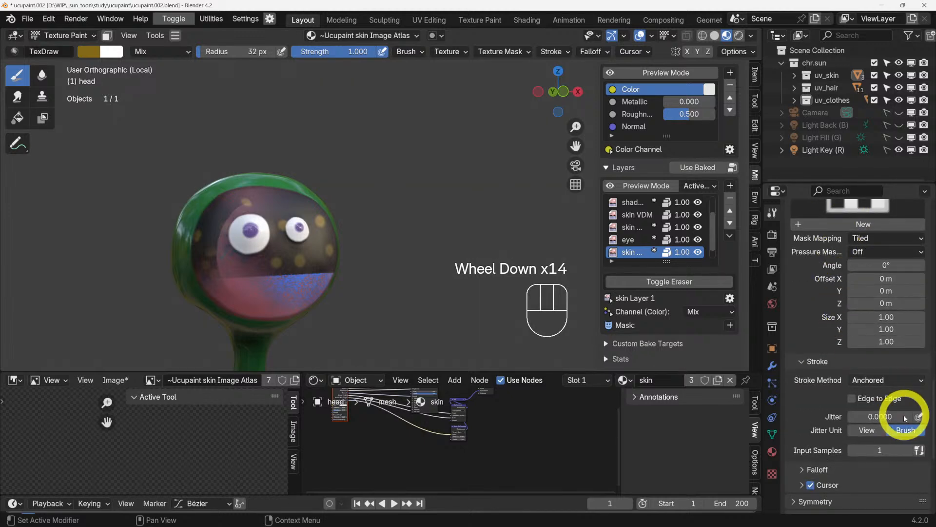
left_click(889, 381)
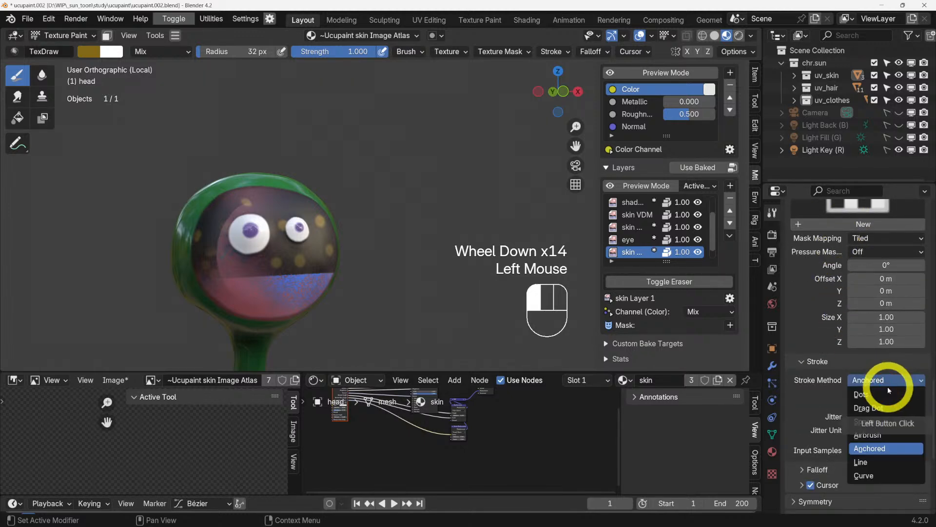
left_click(878, 423)
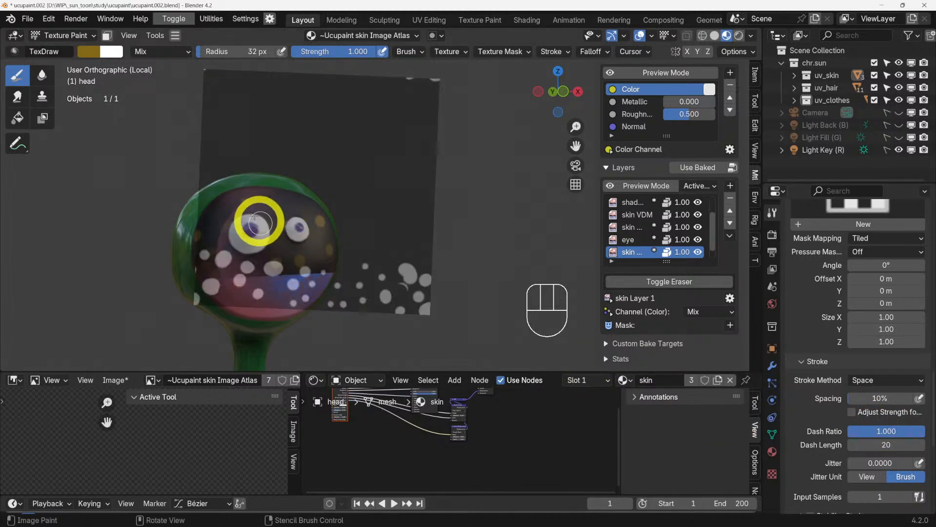
mouse_move(205, 207)
left_mouse_down()
mouse_move(216, 328)
mouse_move(251, 192)
mouse_move(291, 252)
mouse_move(286, 331)
mouse_move(351, 255)
mouse_move(310, 334)
left_mouse_up()
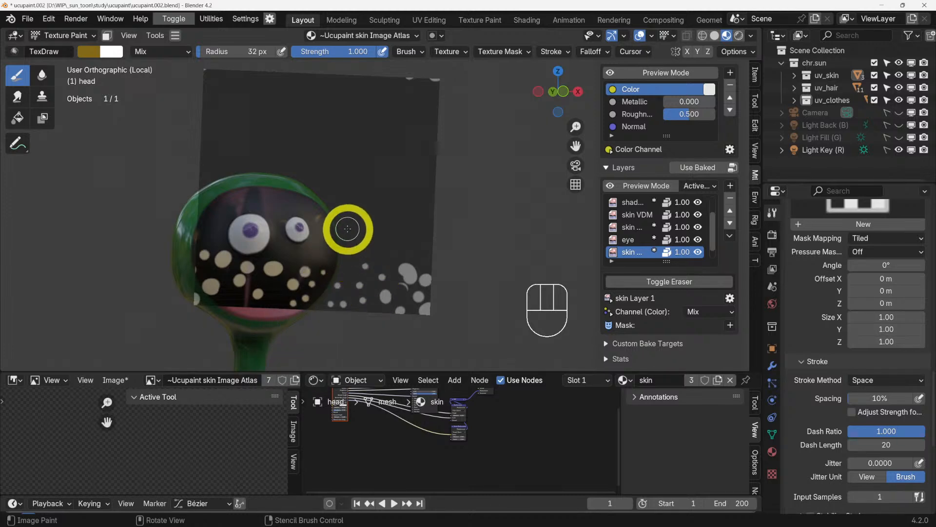
- Move the stencil overlay off the head into the empty space beside it and browse the available brush textures
right_click_drag(347, 226, 568, 234)
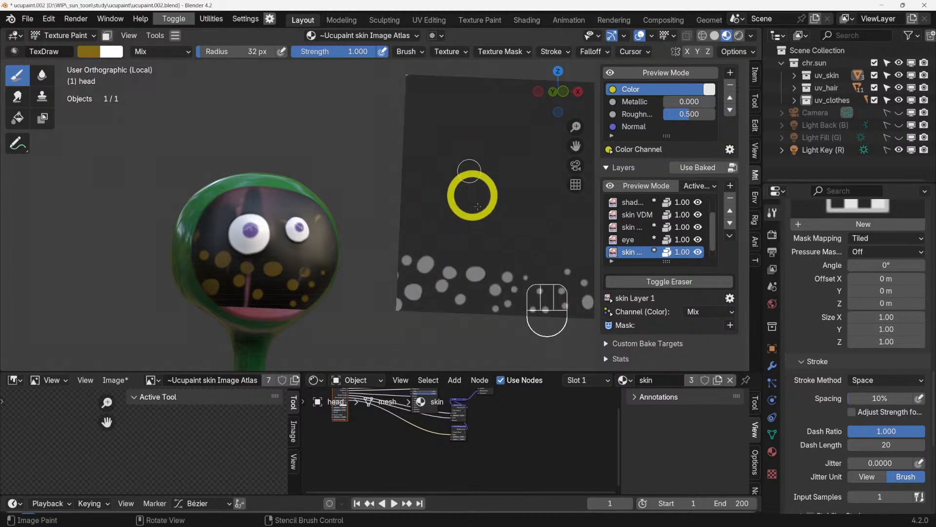
scroll(862, 237, "up", 5)
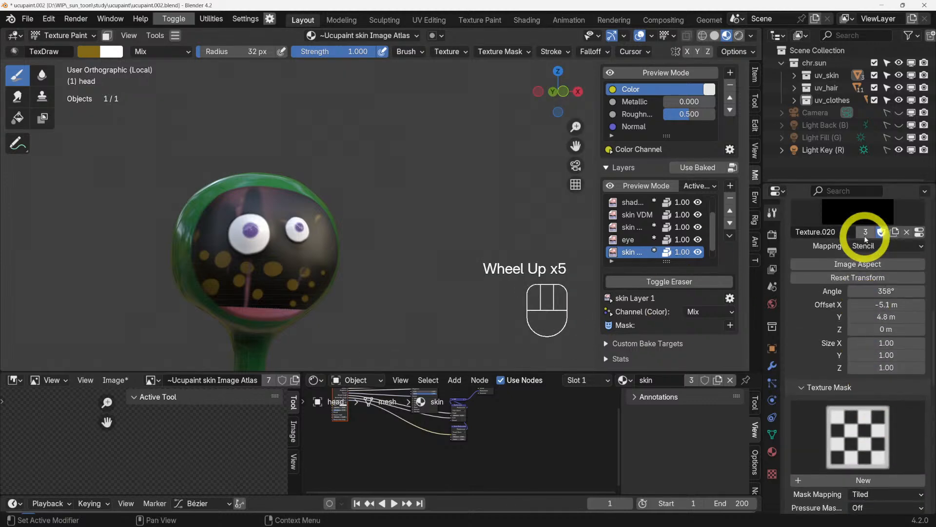
scroll(866, 239, "up", 2)
left_click(857, 297)
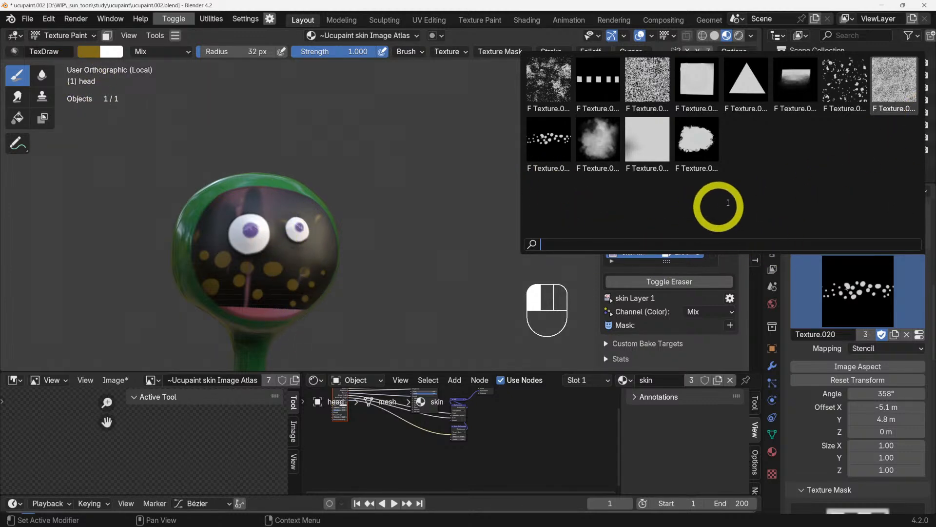
left_click(444, 294)
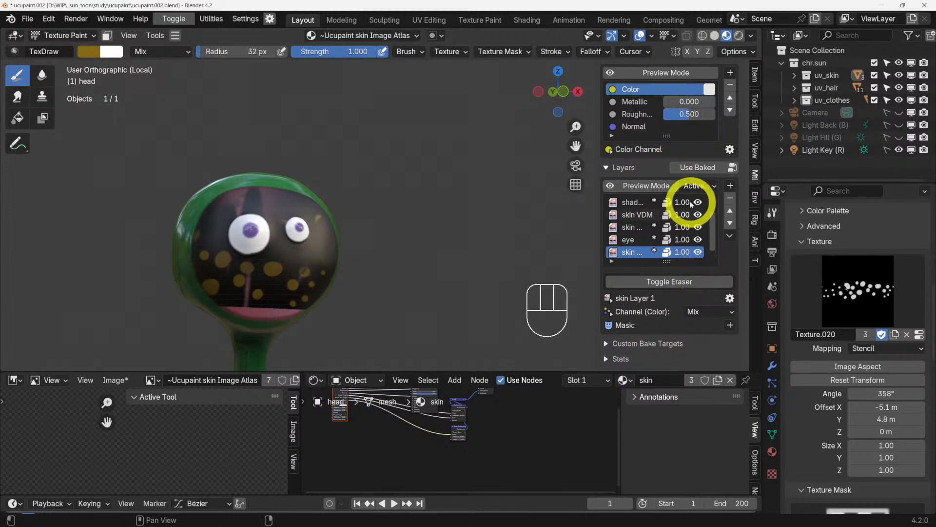
- Expand the Custom Bake Targets section and examine the Stats on images, vertex colors, generated textures, color ramps and RGB curves
scroll(698, 227, "up", 2)
scroll(697, 229, "down", 2)
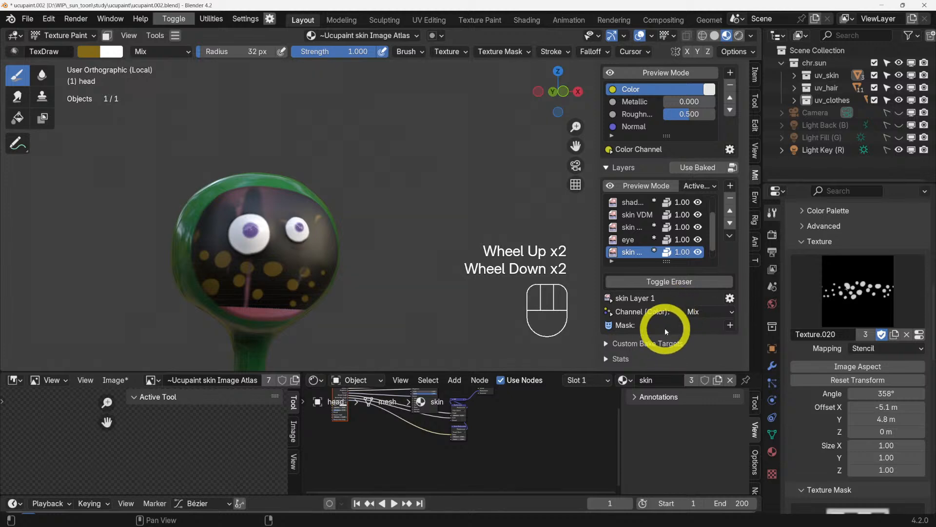
scroll(663, 336, "down", 1)
scroll(634, 343, "down", 1)
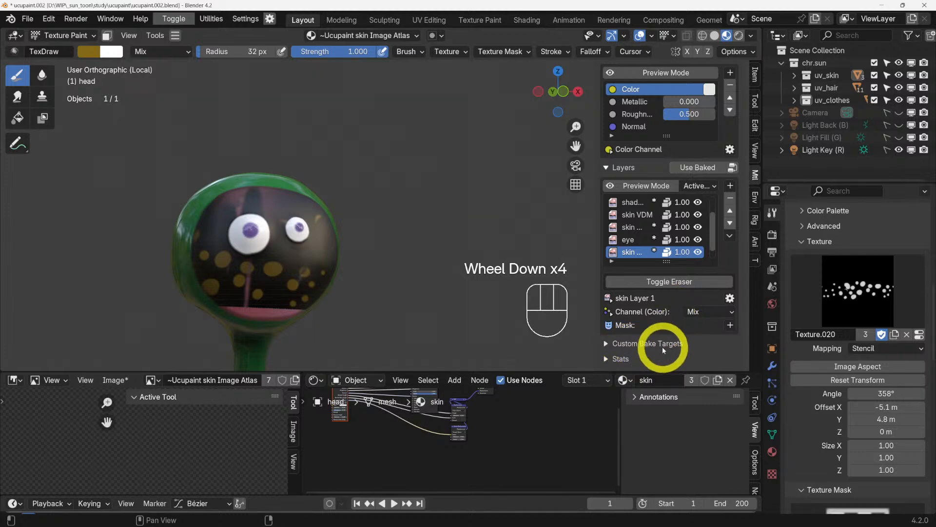
left_click(609, 344)
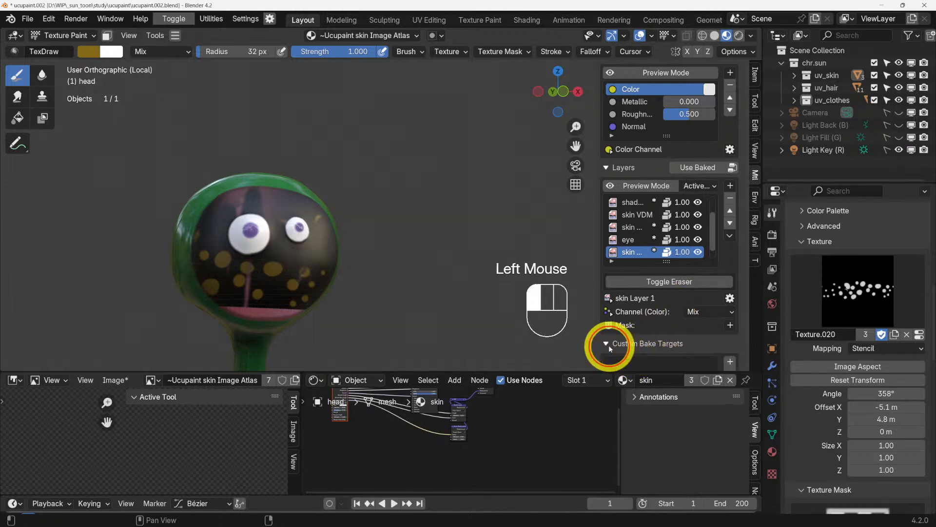
scroll(663, 331, "down", 3)
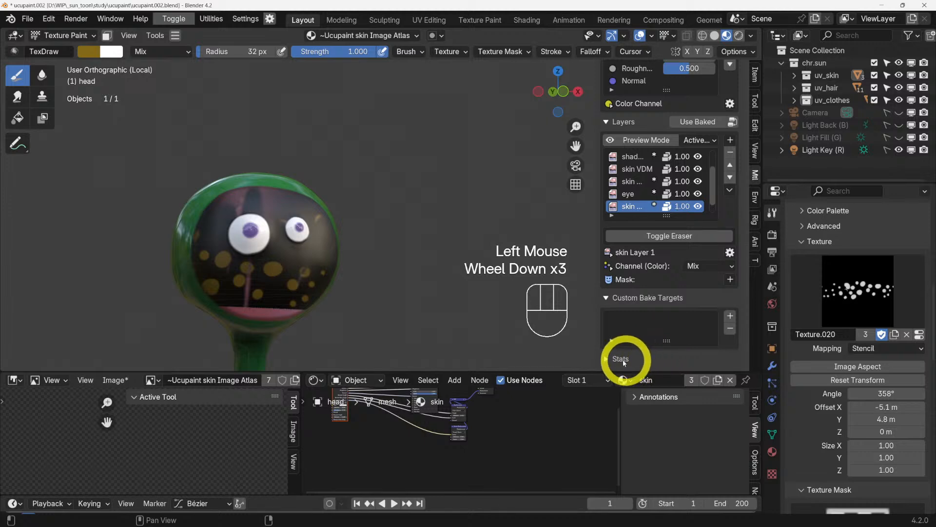
left_click(606, 360)
scroll(671, 348, "down", 2)
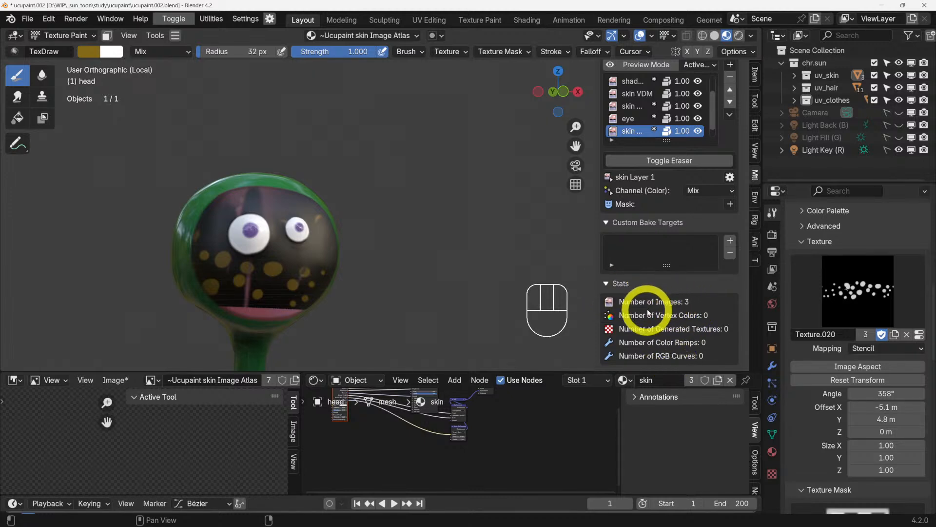
left_click(606, 284)
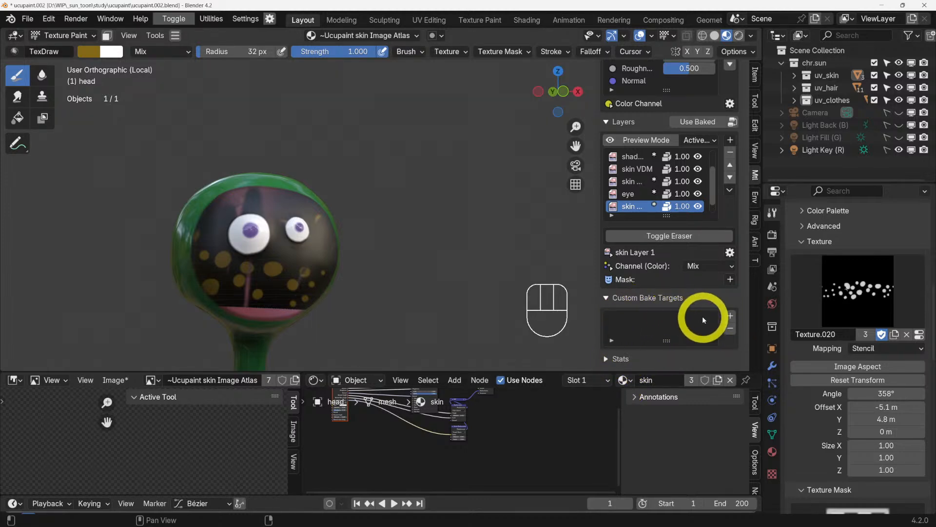
- Open the Bake All Channels settings for the Ucupaint skin node tree
scroll(683, 288, "up", 4)
scroll(715, 125, "down", 1)
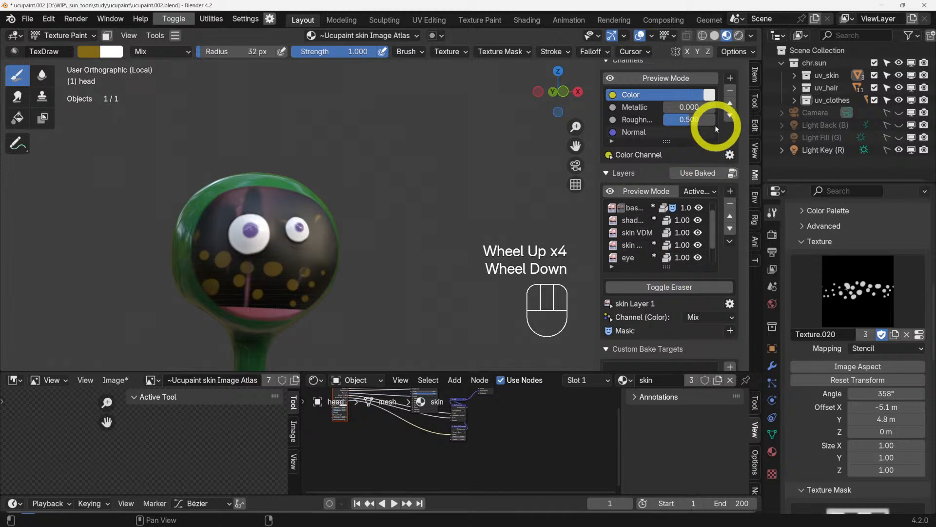
scroll(715, 124, "up", 3)
scroll(715, 125, "up", 1)
scroll(715, 124, "down", 1)
scroll(715, 125, "up", 4)
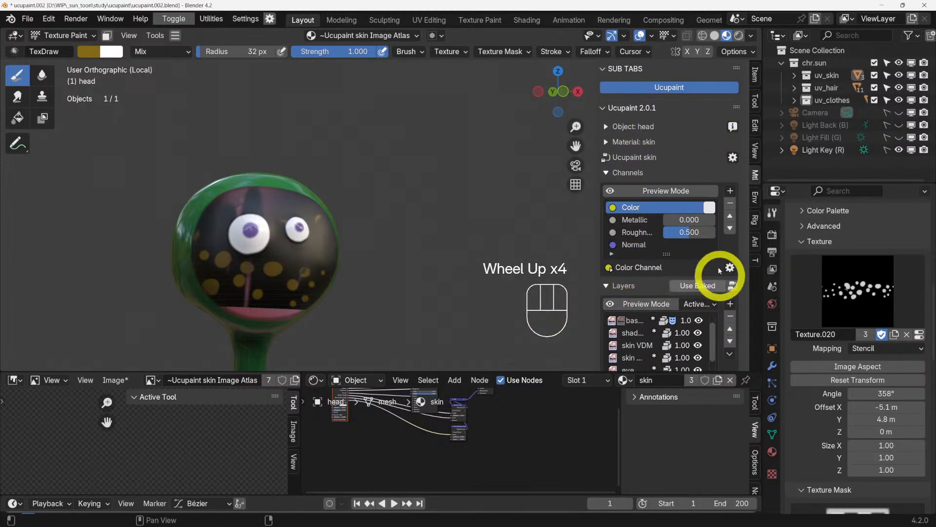
left_click(733, 158)
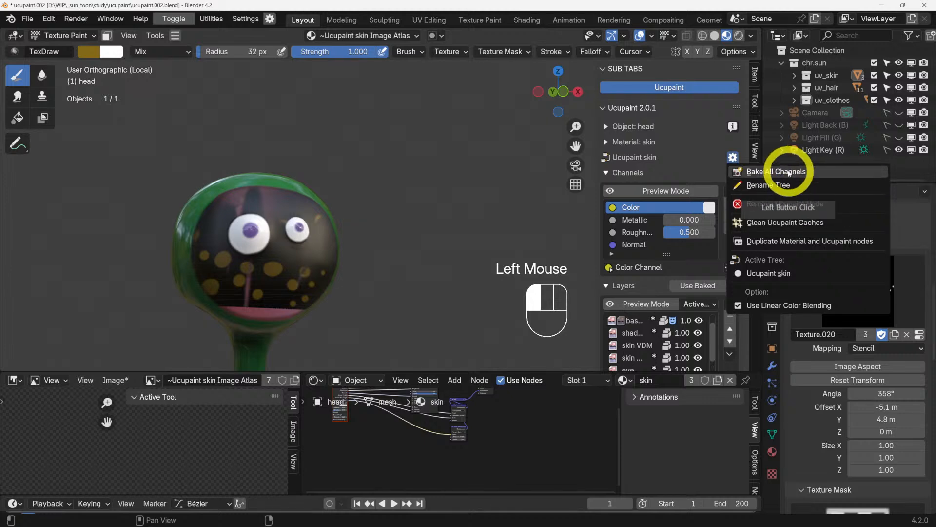
left_click(799, 170)
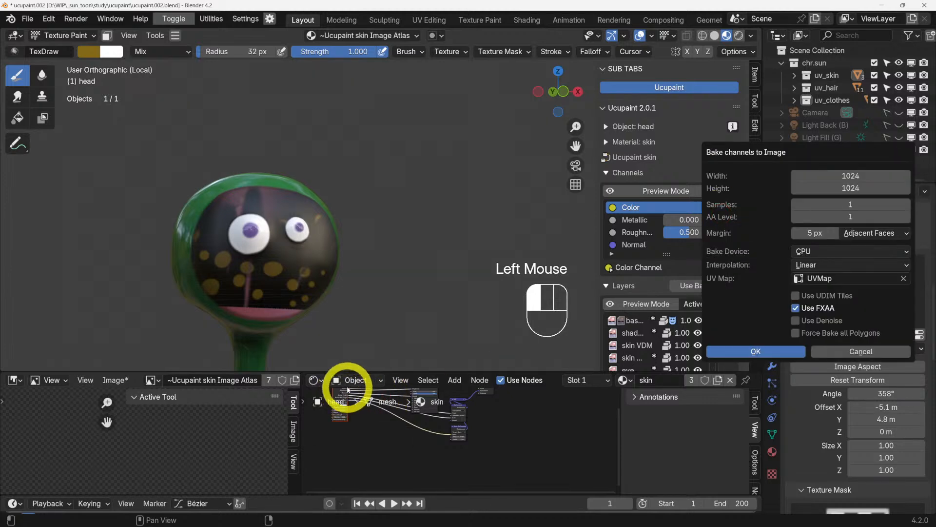
left_click(467, 307)
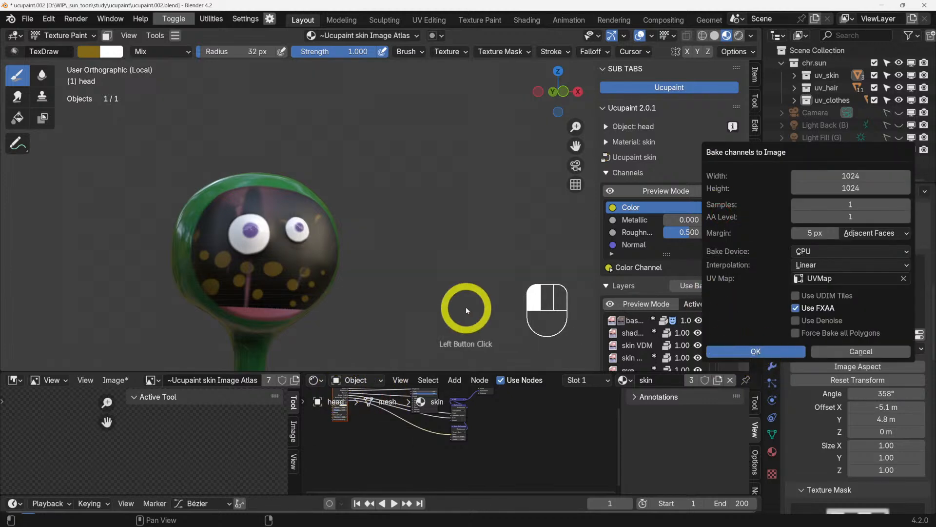